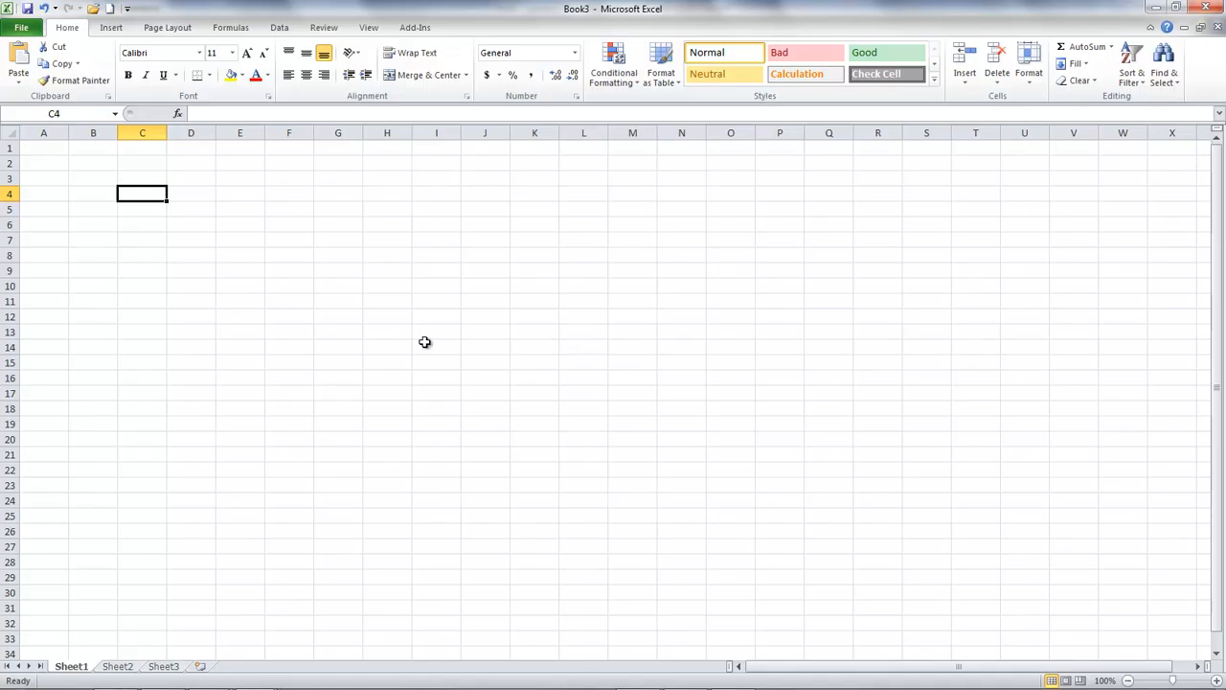
Step: Enter the title P&L in B2, the label Revenue in A9 and the label Costs in A14
click(49, 239)
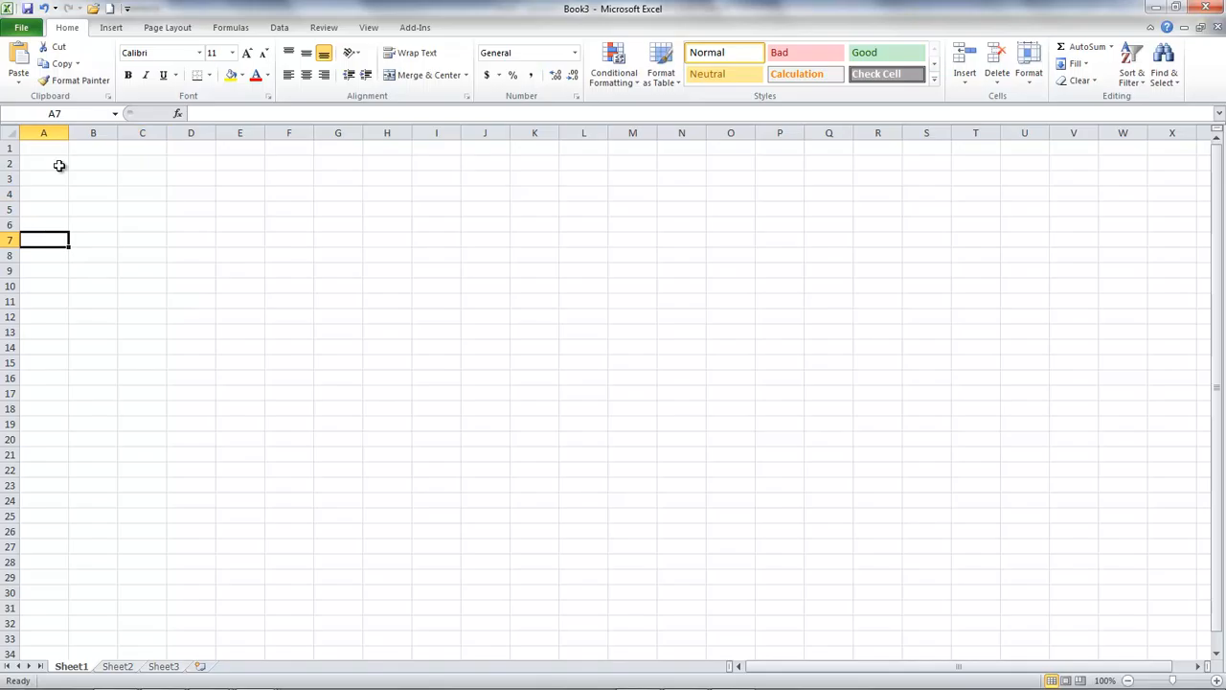
click(99, 169)
text(P&L)
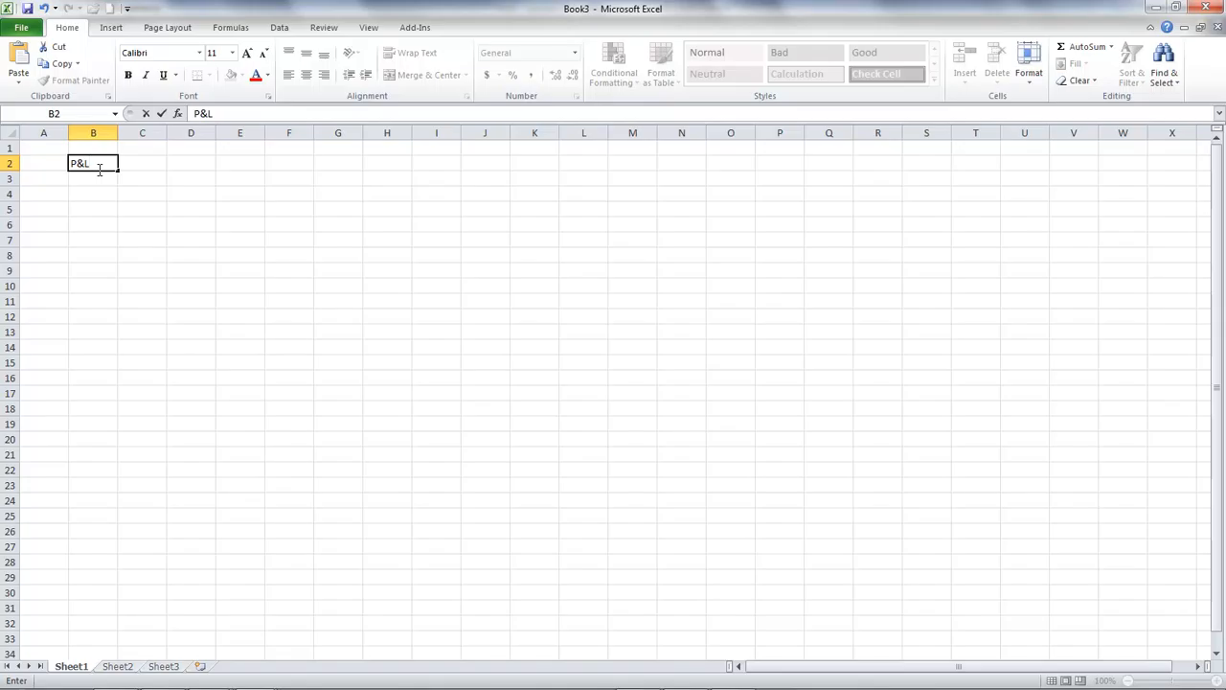
click(54, 267)
text(Revenue)
click(56, 346)
text(Costs)
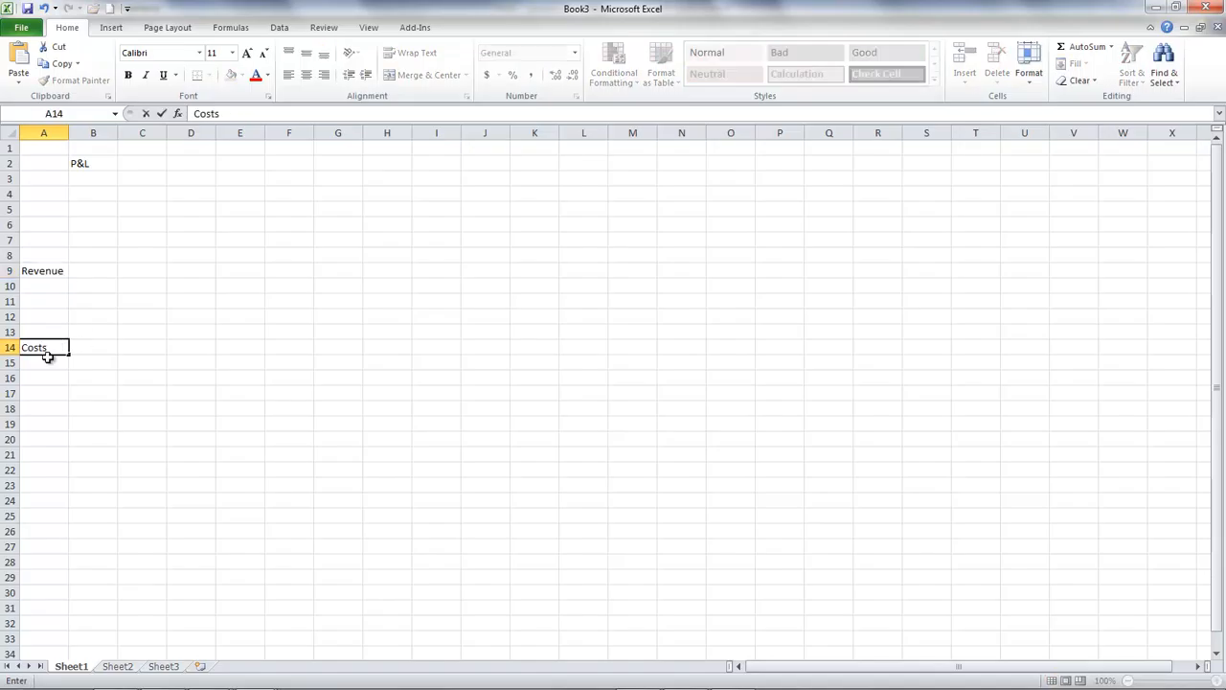
click(58, 442)
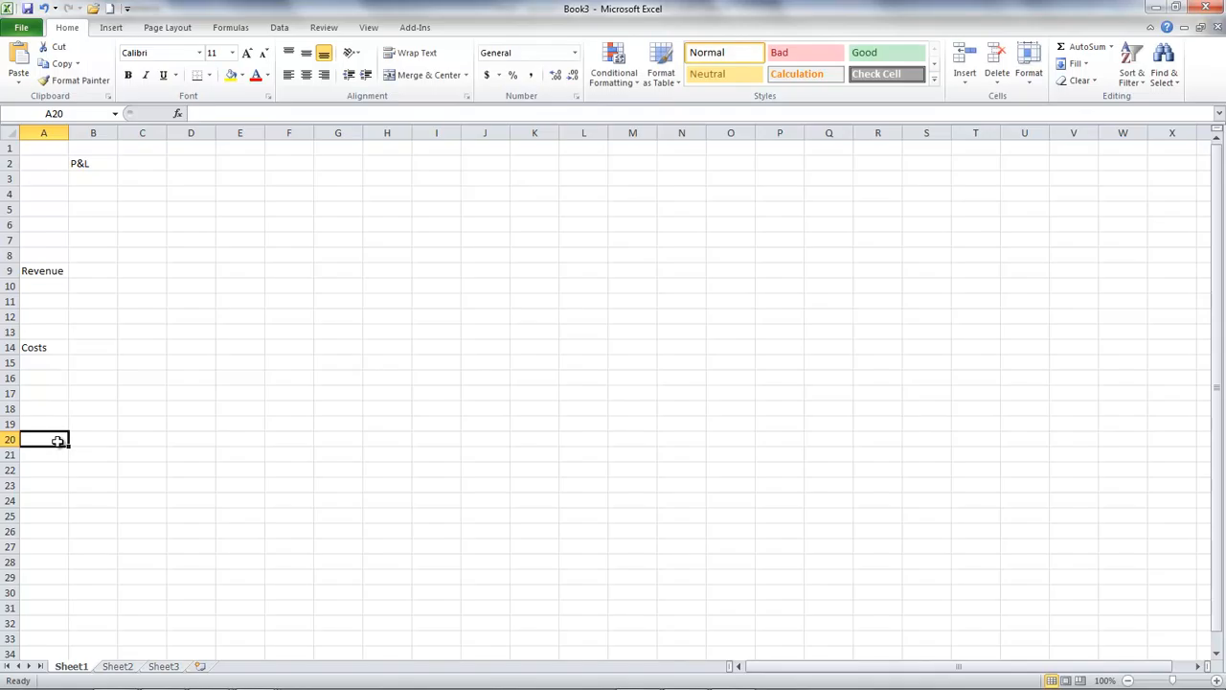
Step: Enter the label COGS in A12, between the Revenue and Costs labels
double_click(51, 347)
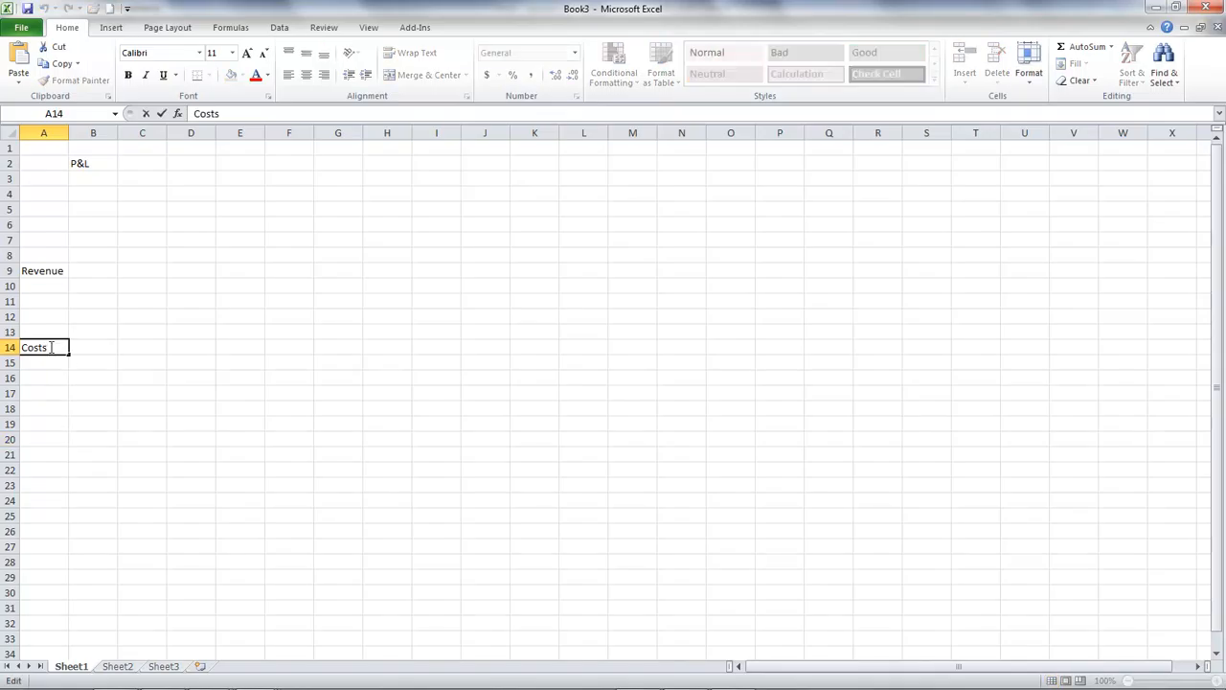
click(60, 317)
text(COGS)
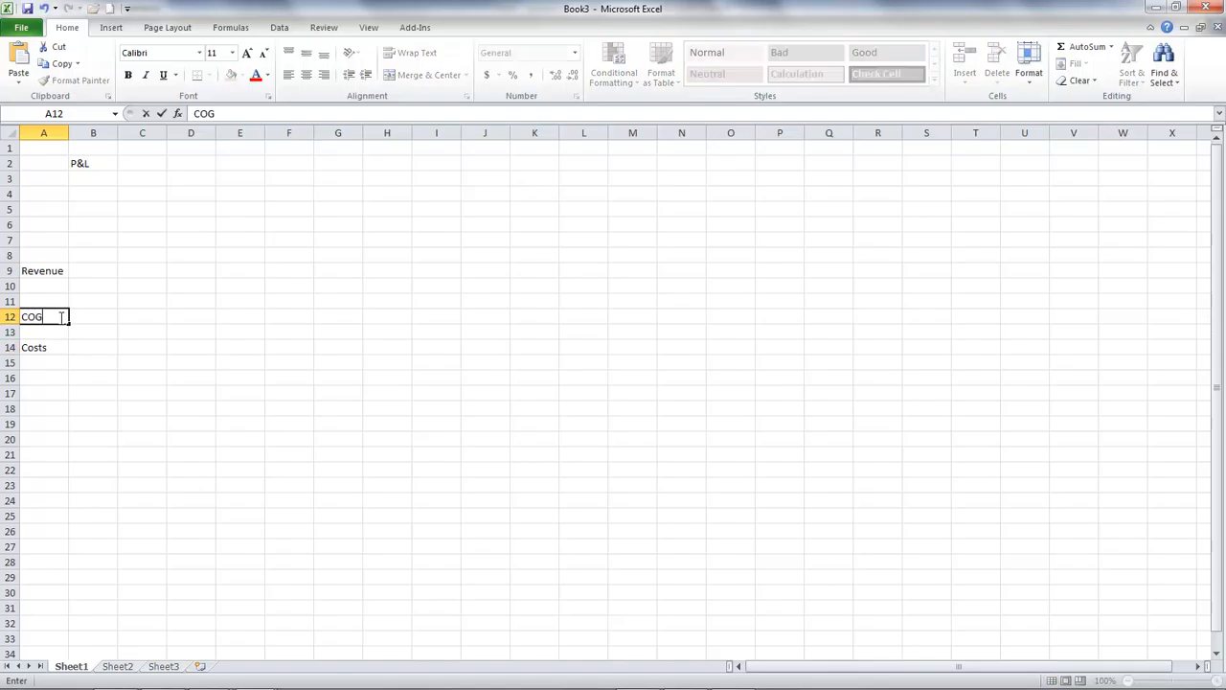
Step: Change the Costs label in A14 to Remaining Expenses and autofit the width of column A to its text
click(29, 347)
double_click(21, 347)
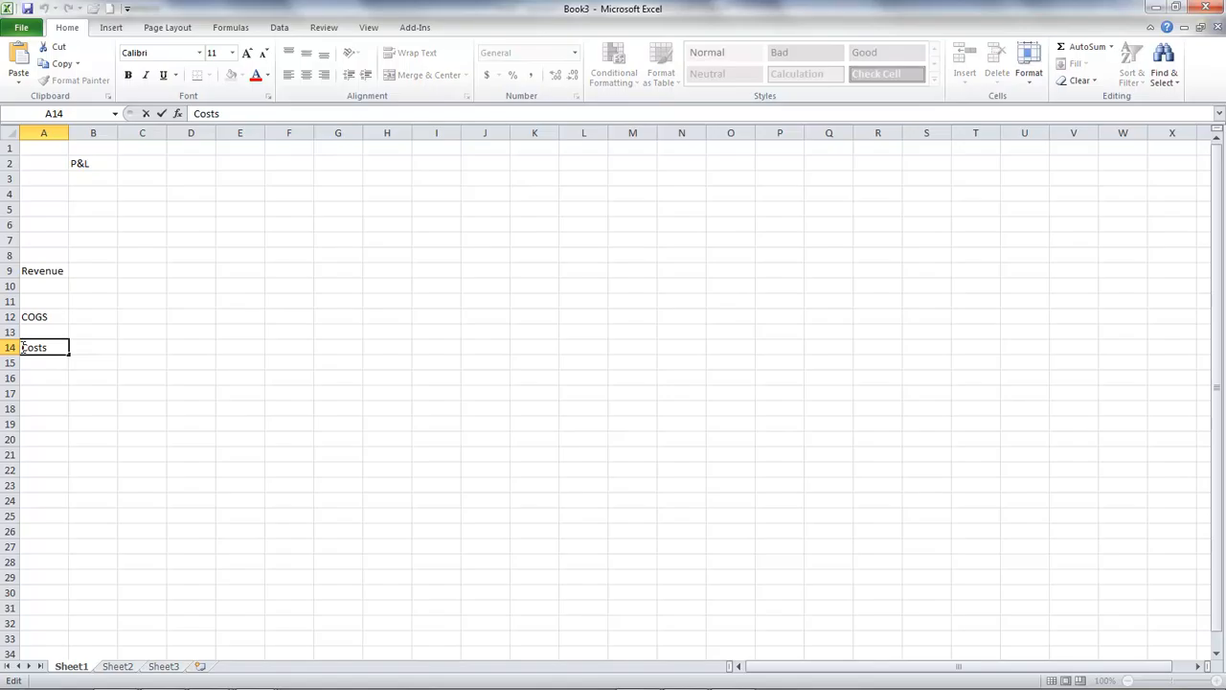
text(Remaining)
key(Delete)
key(Delete)
key(Delete)
key(Delete)
text(Expenses)
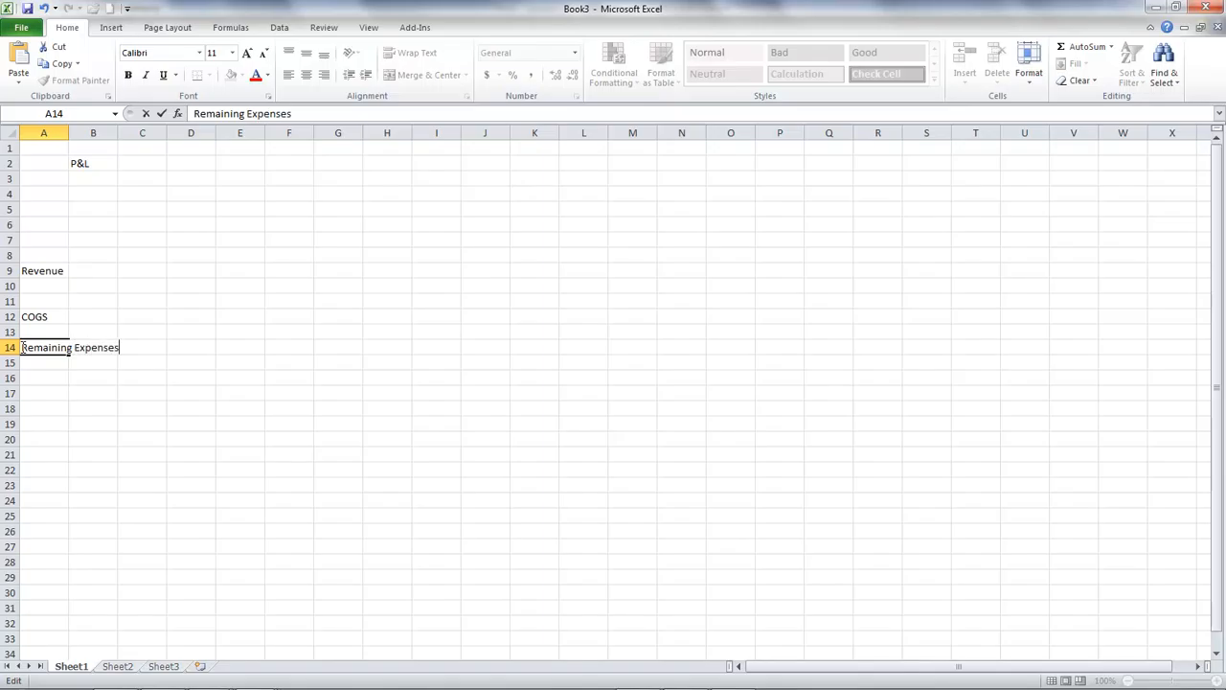
click(111, 421)
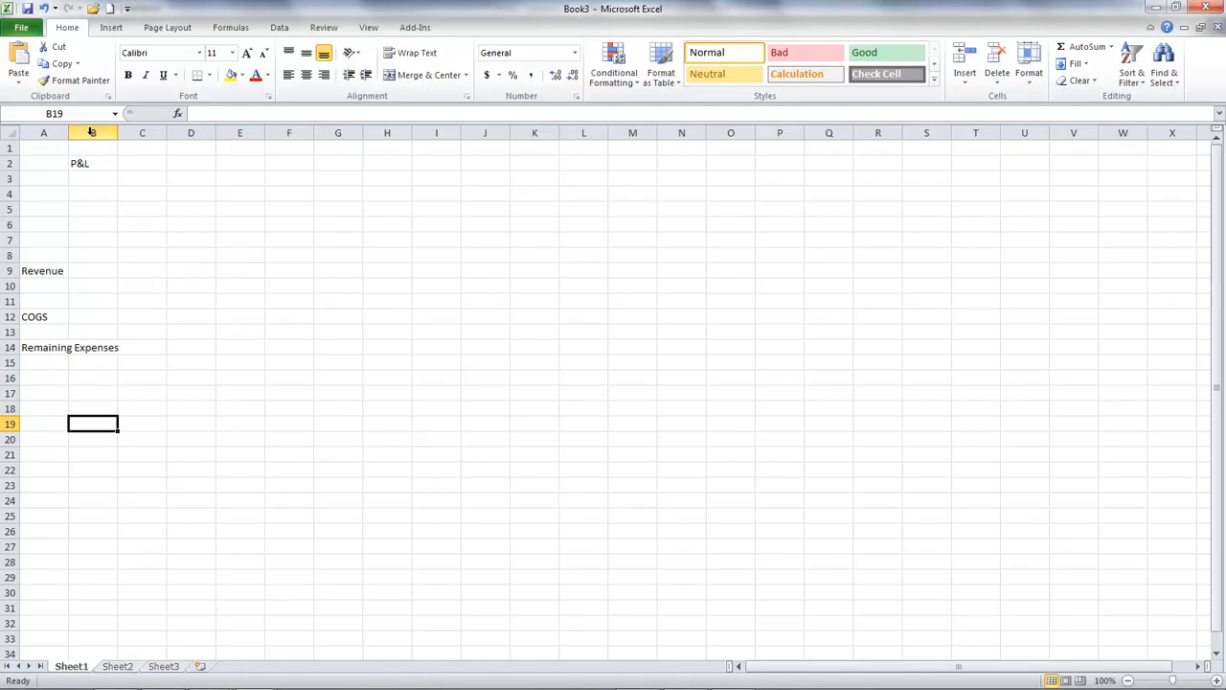
click(54, 132)
double_click(68, 131)
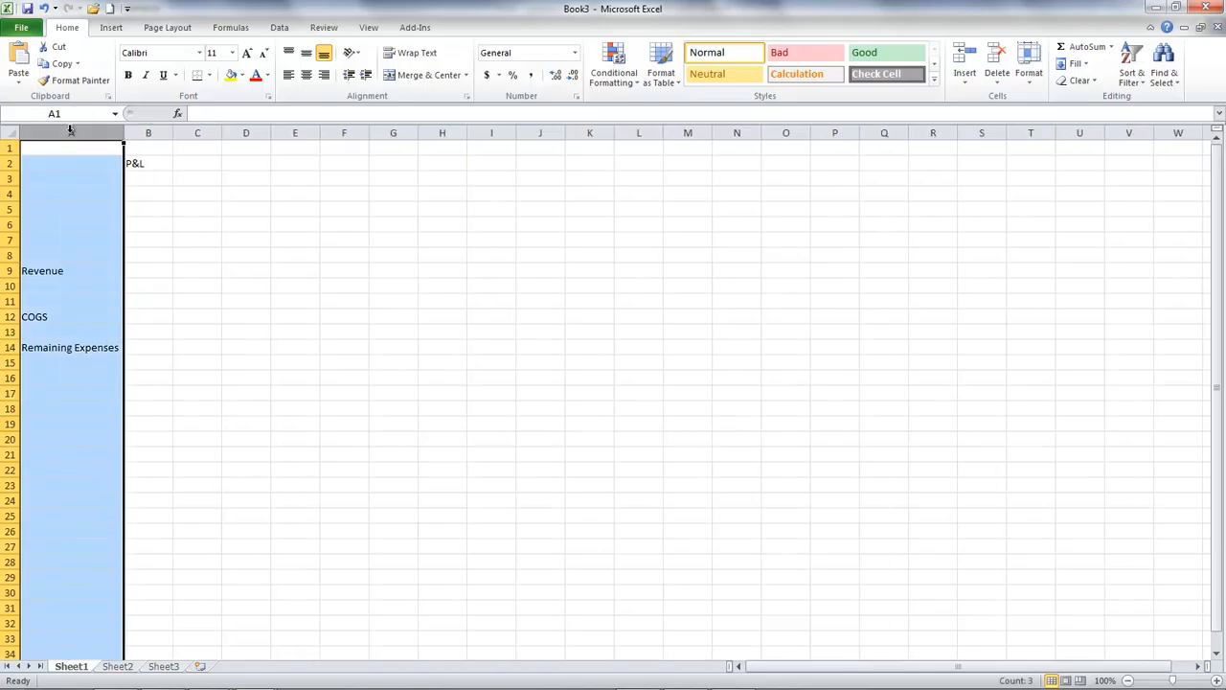
Step: Insert four blank rows at row 10, directly below the Revenue label
click(10, 286)
right_click(9, 286)
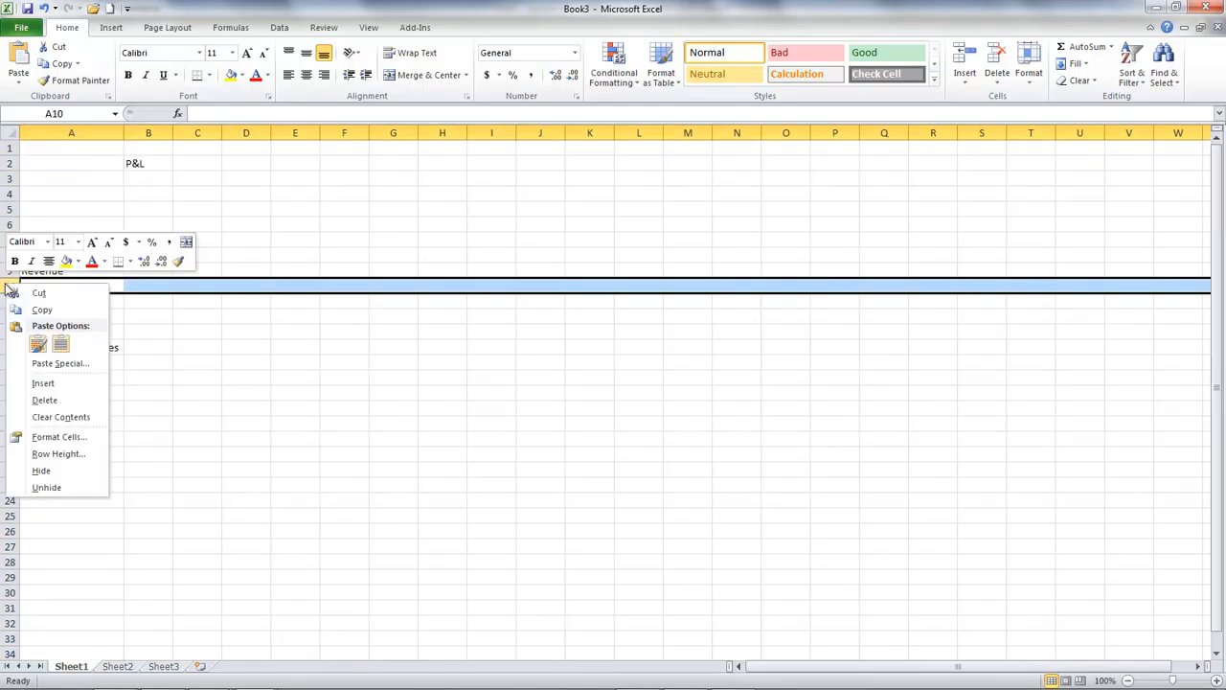
click(43, 384)
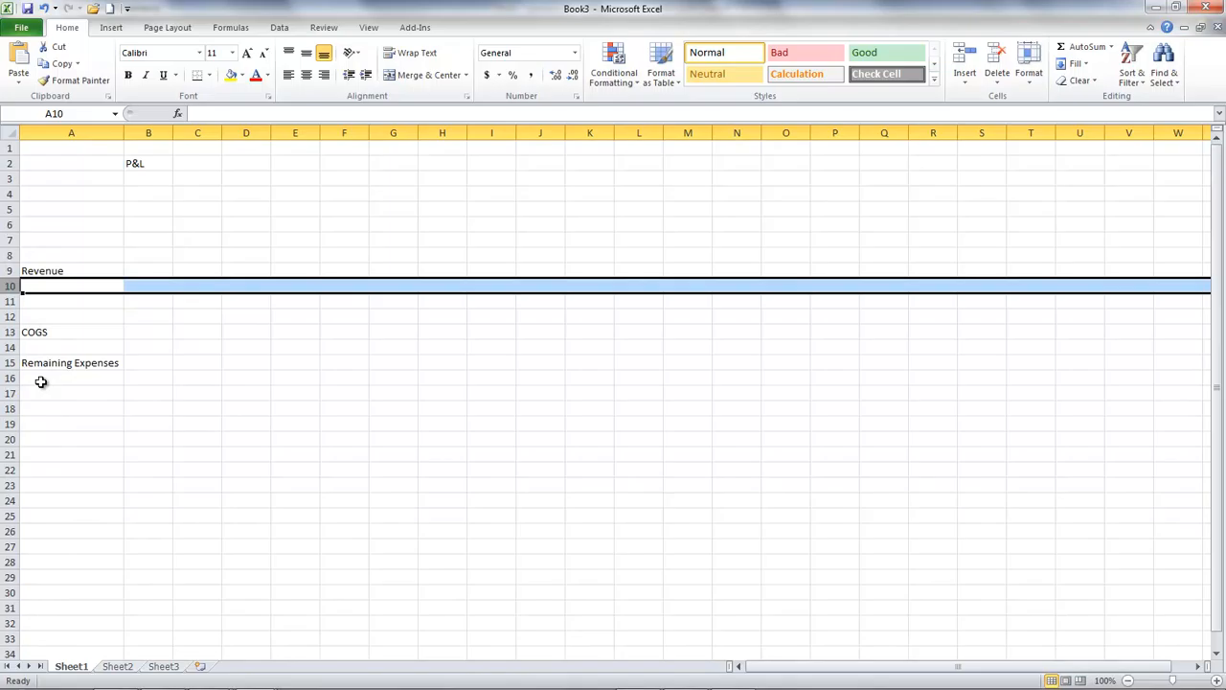
key(F4)
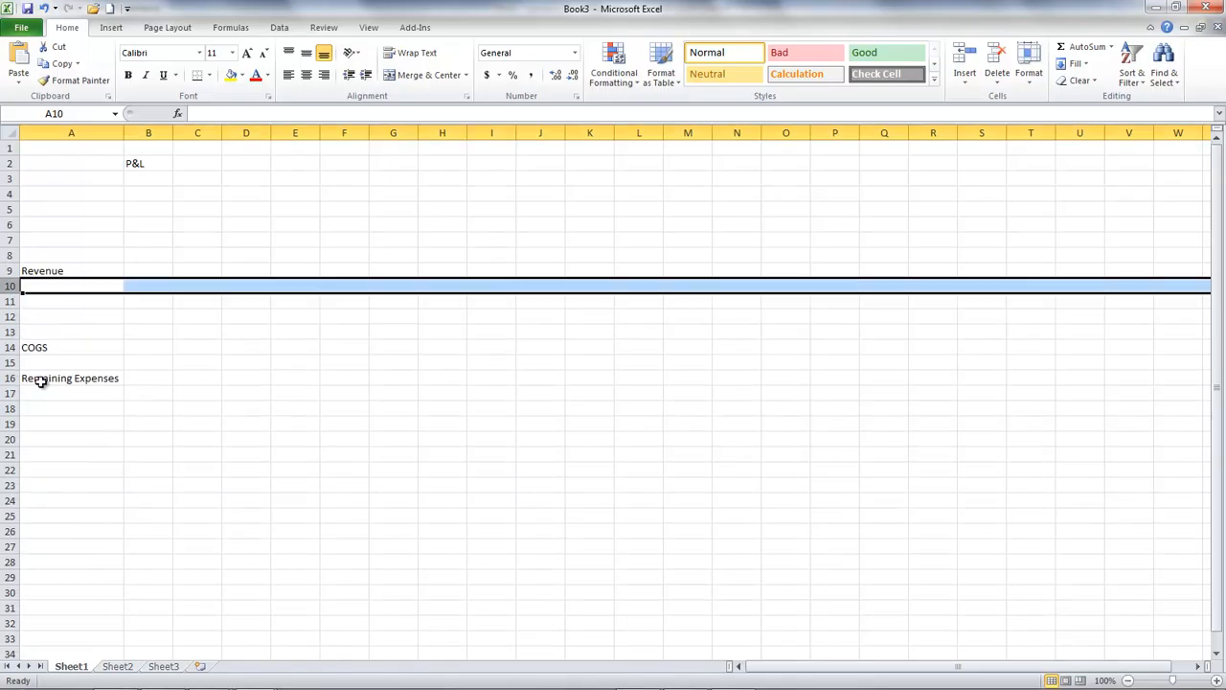
key(F4)
key(F4)
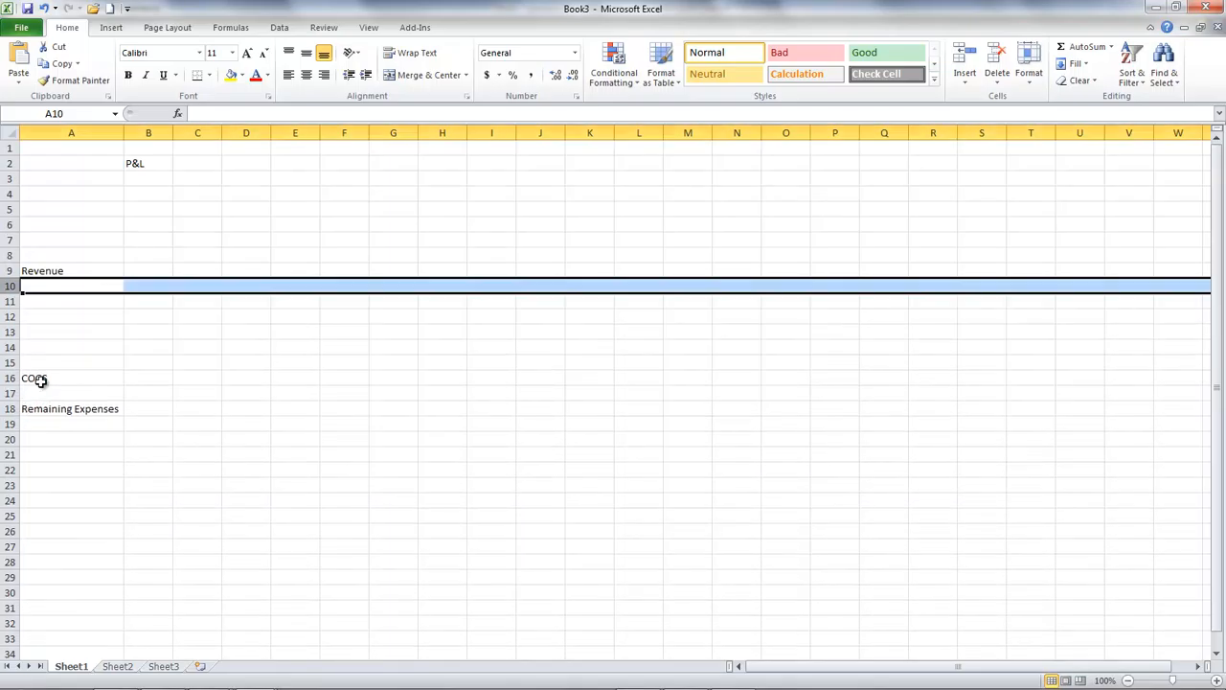
Step: List the revenue items Product 1, Product 2, Service and Warranty in cells A11 to A14
click(94, 297)
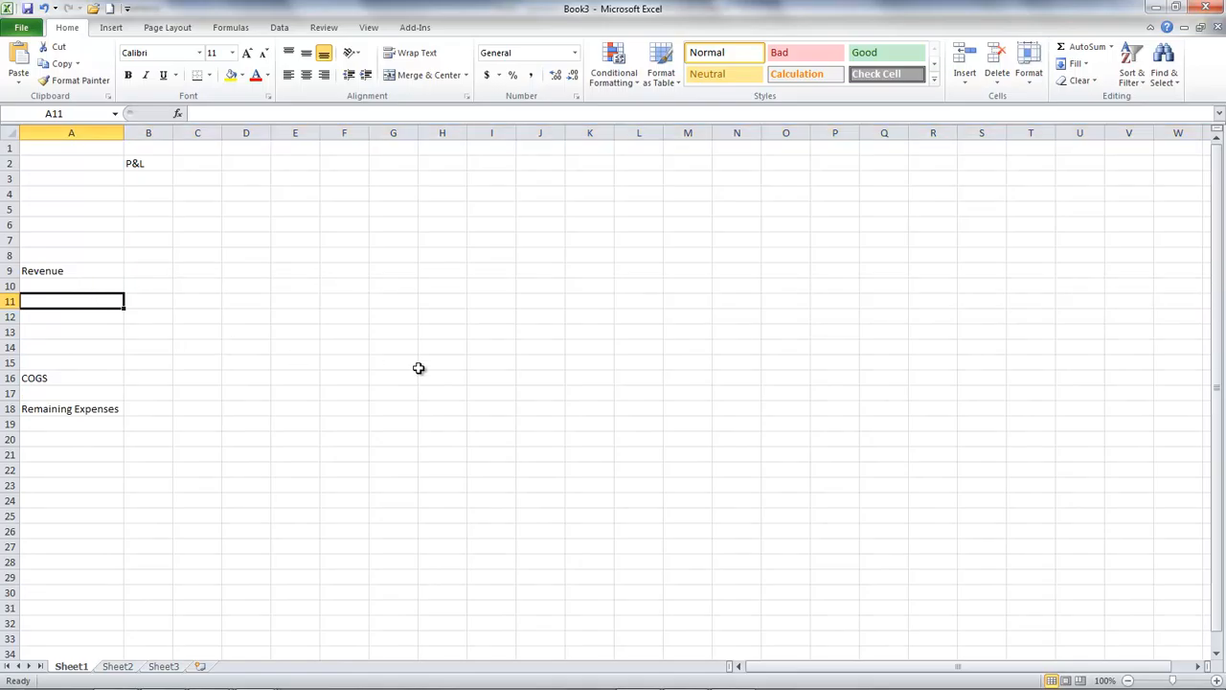
text(Re)
key(BackSpace)
key(BackSpace)
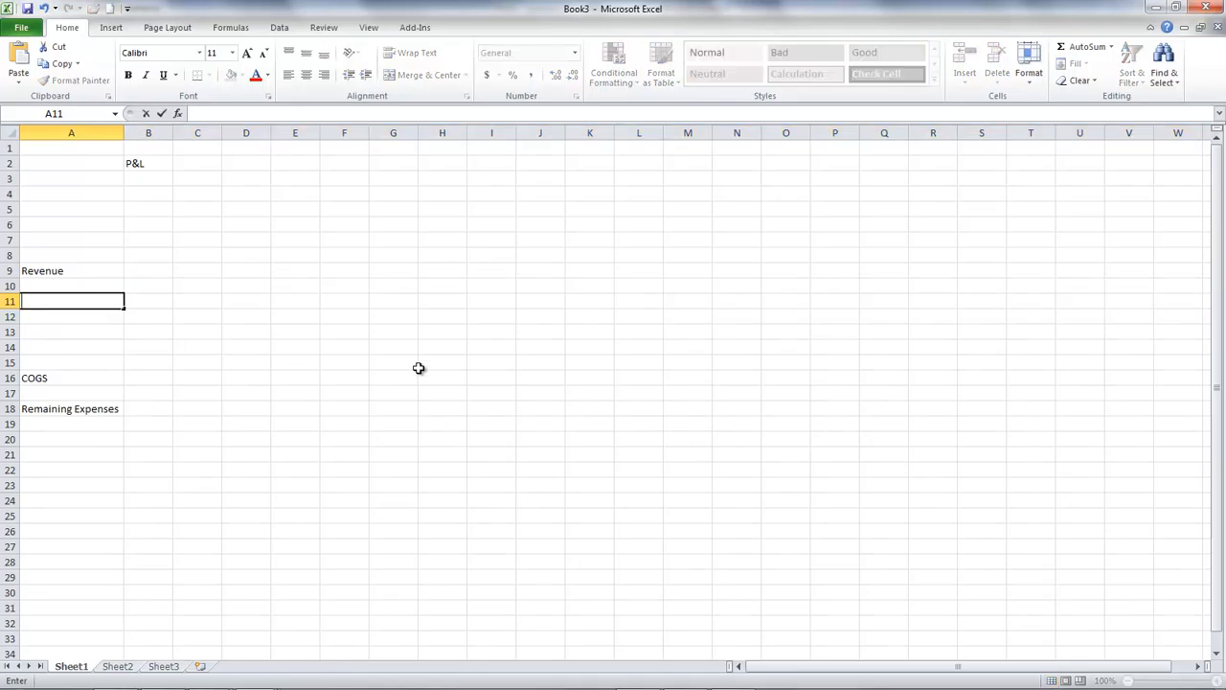
text(Product 1)
click(115, 316)
text(Product 2)
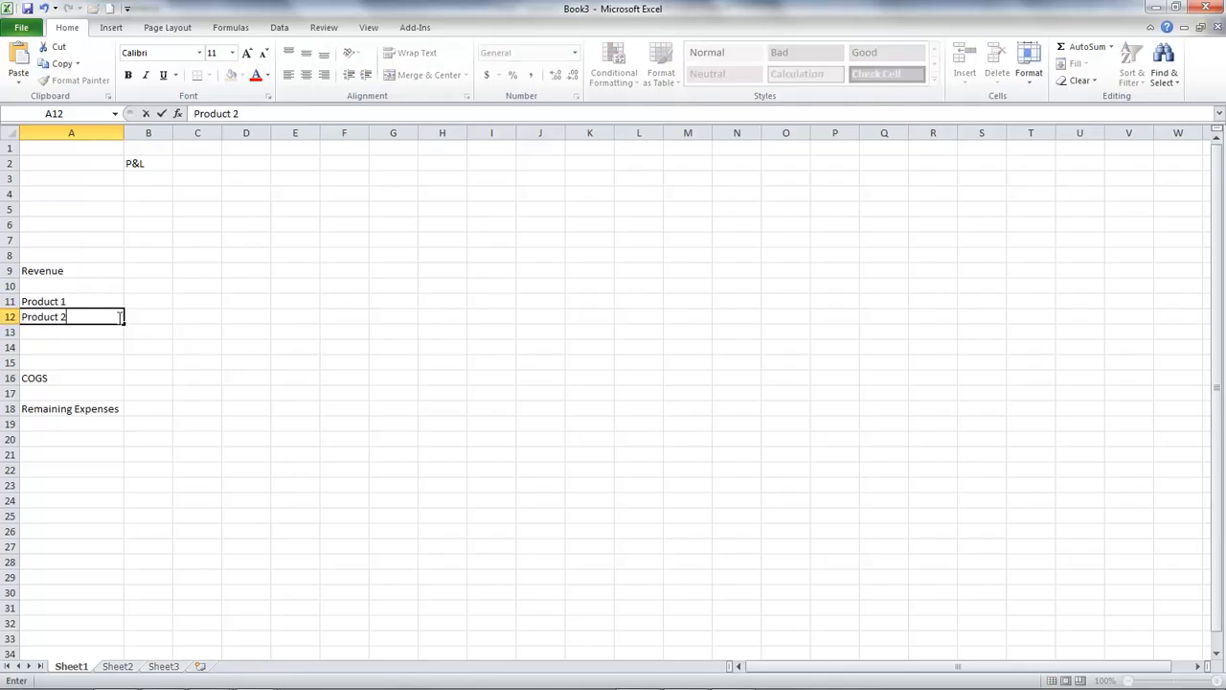
click(79, 331)
text(Service)
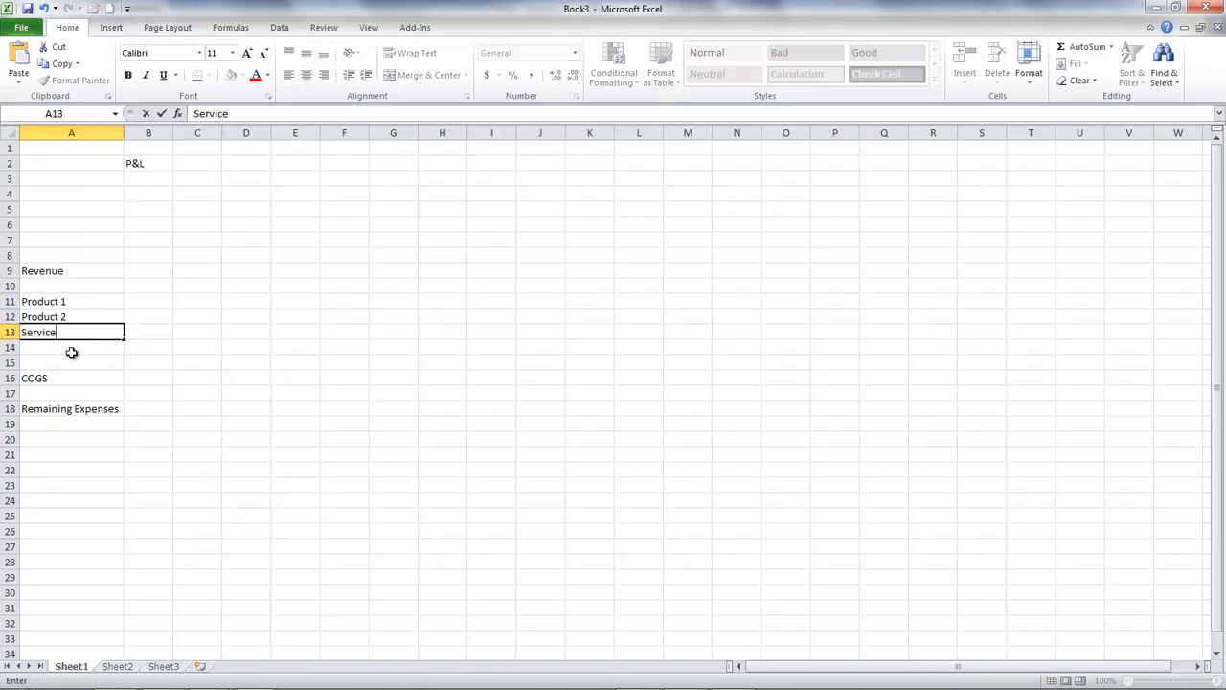
click(74, 348)
text(Warranty)
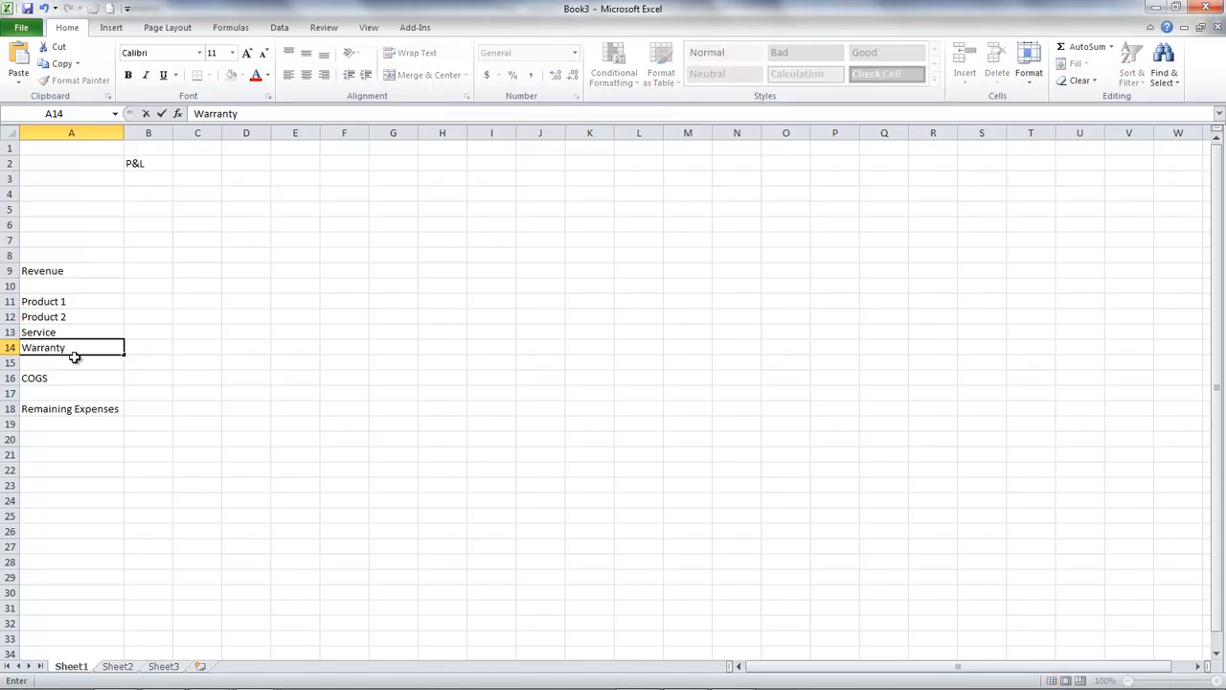
Step: Insert one blank row at row 17, directly below the COGS label
click(5, 393)
right_click(5, 393)
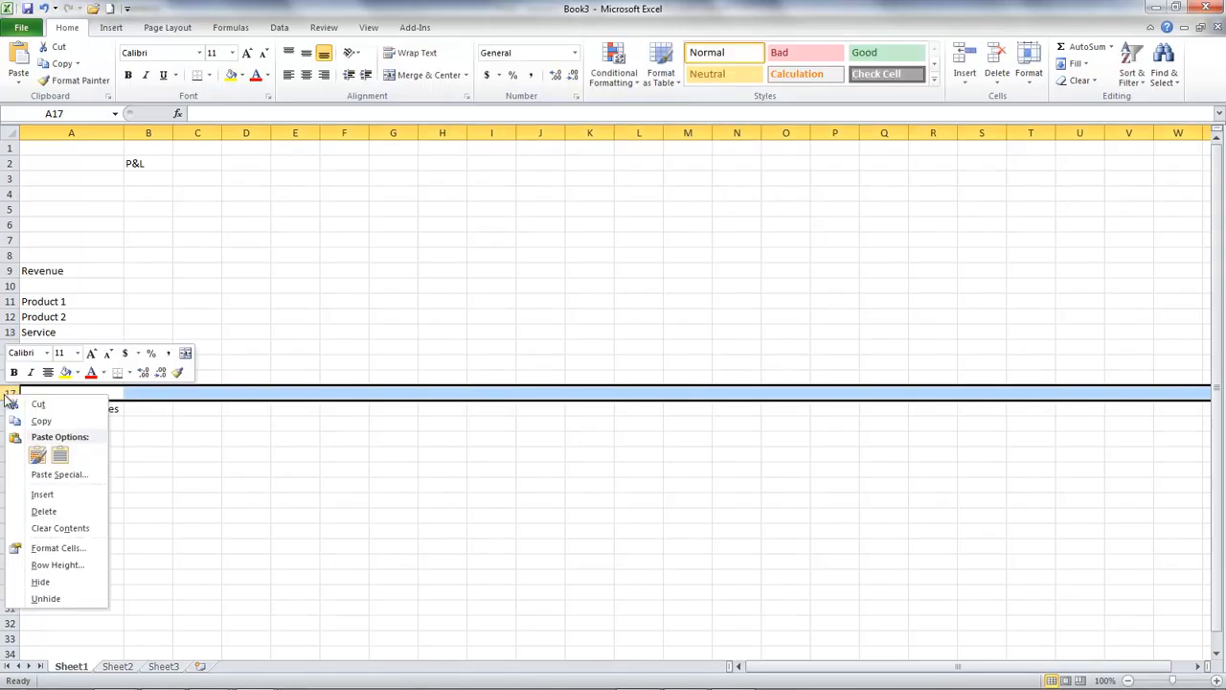
click(41, 489)
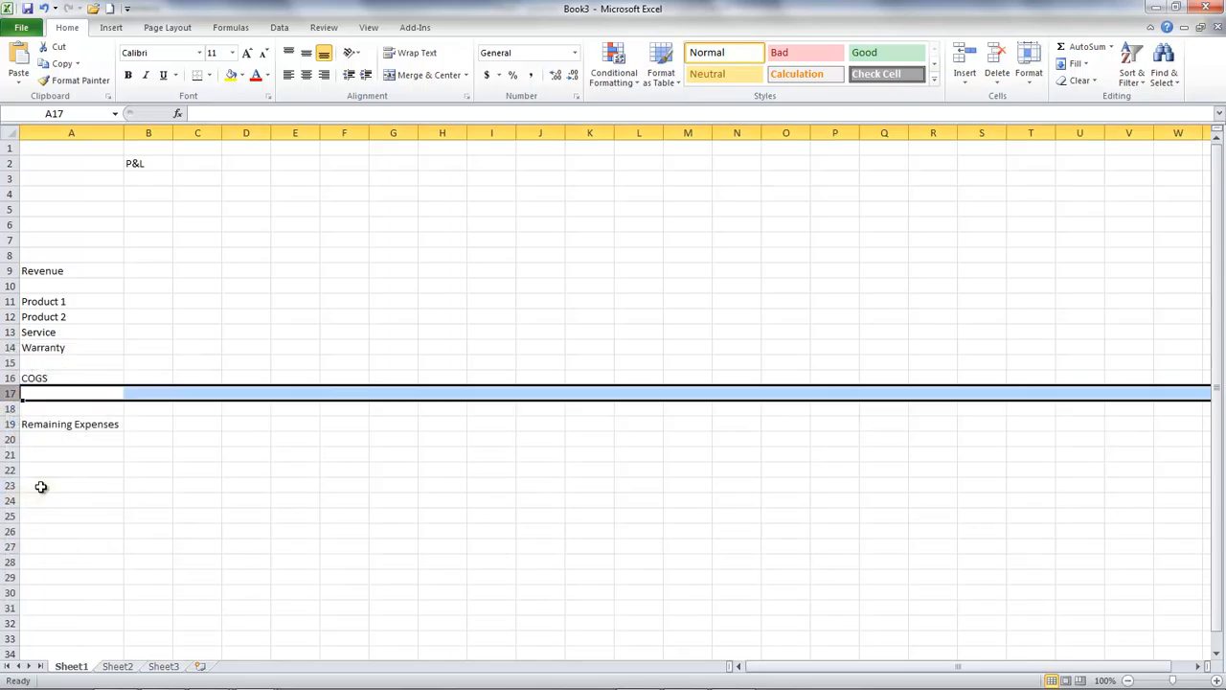
text(YYY)
key(BackSpace)
key(BackSpace)
key(BackSpace)
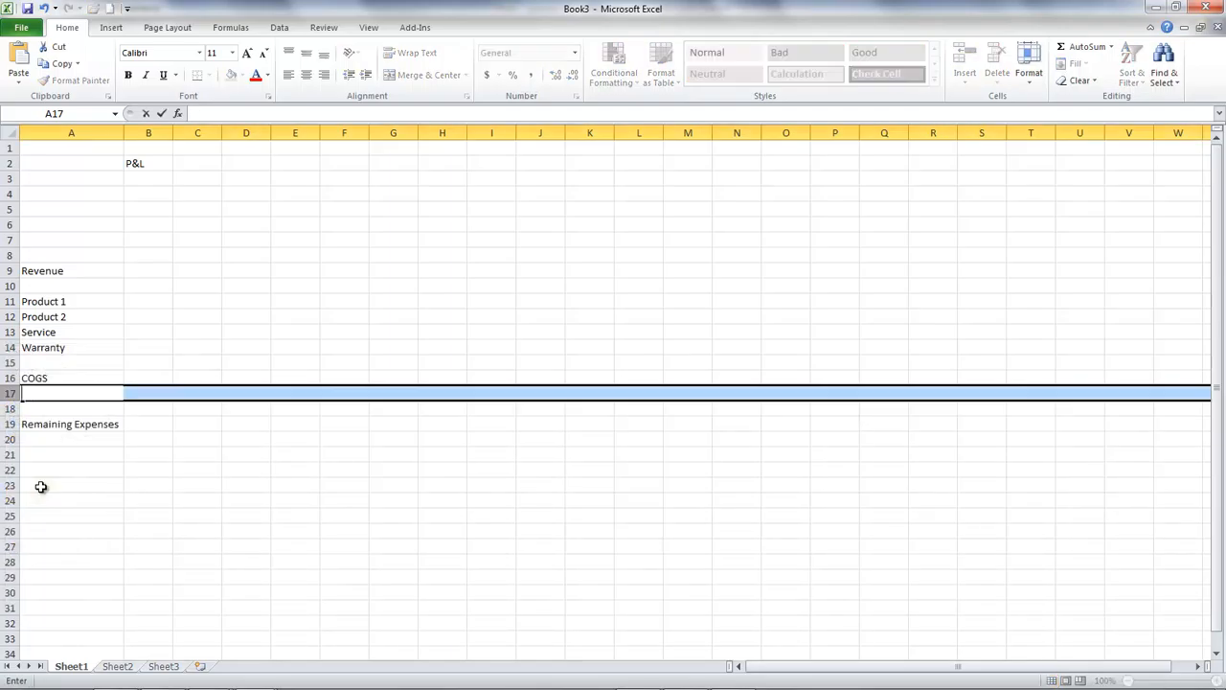
Step: Insert four more blank rows at row 17 to make room for the COGS items
click(10, 395)
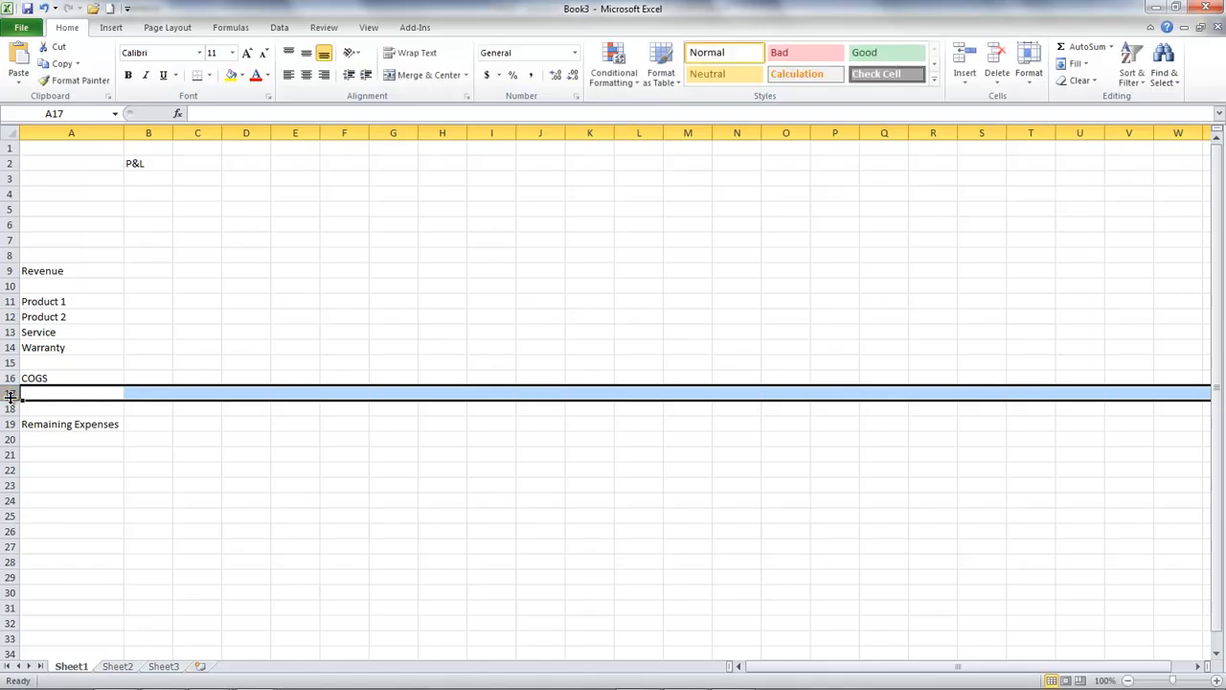
right_click(9, 395)
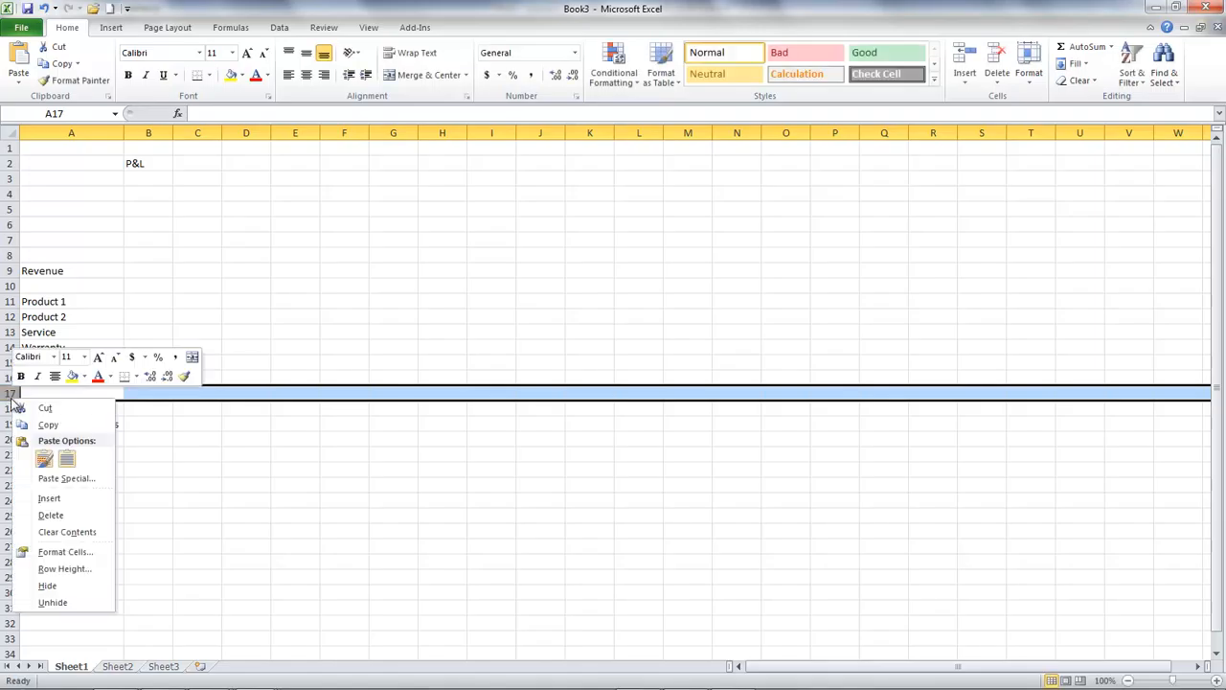
click(50, 499)
key(F4)
key(F4)
key(F4)
Step: List the COGS items Raw material 1, Subassembly and Packaging in cells A19 to A21
click(94, 421)
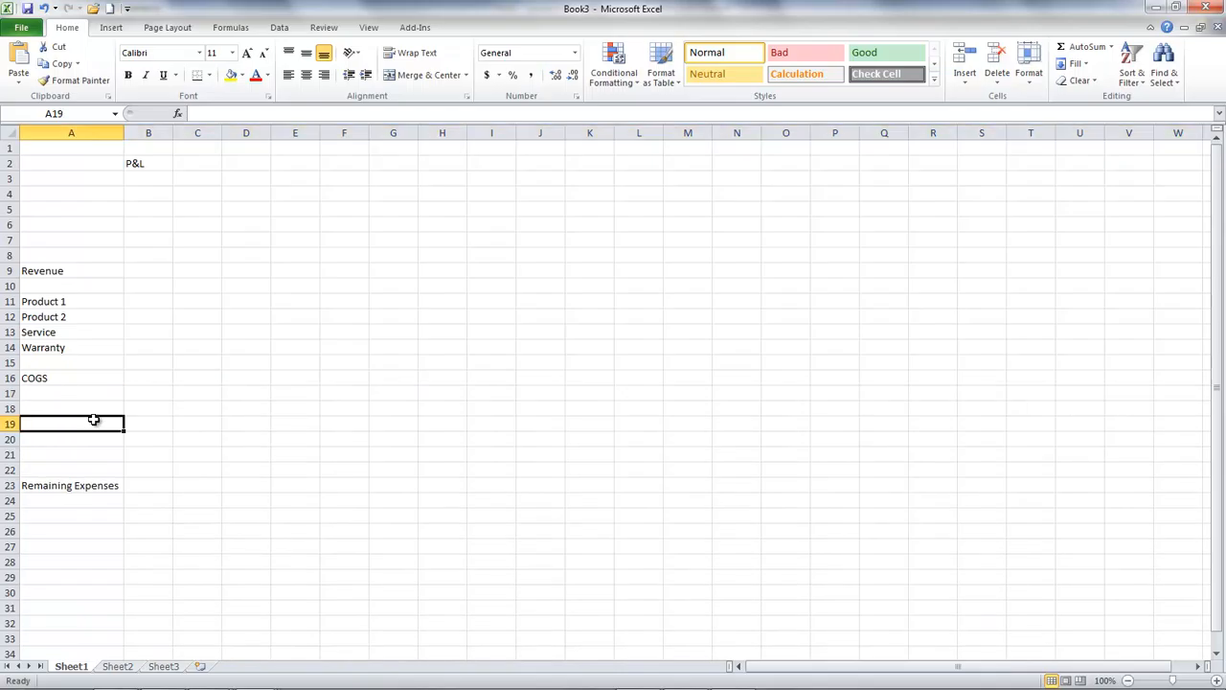
text(raw m)
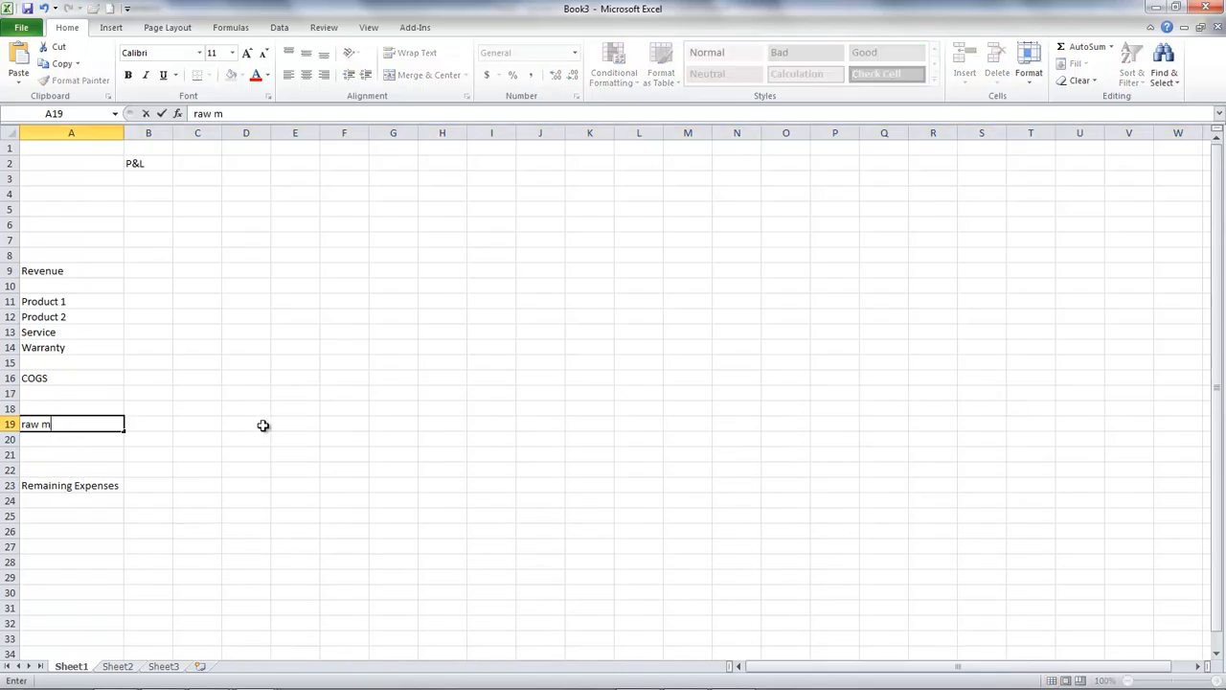
text(aterial 1)
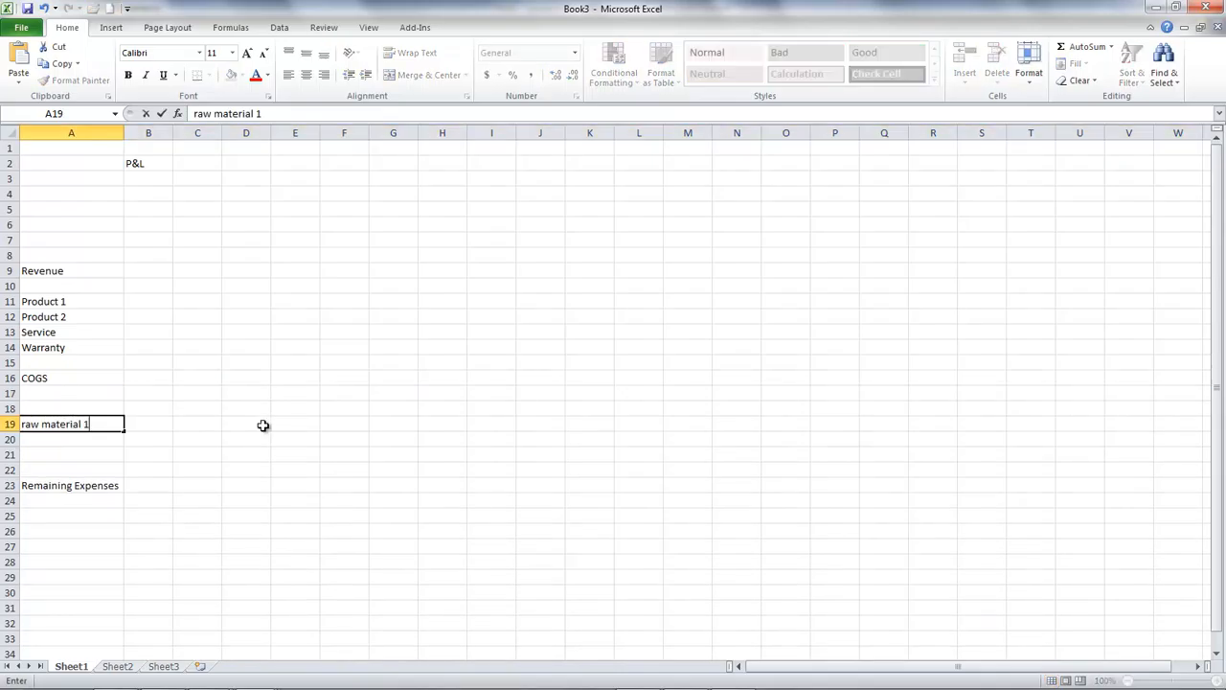
click(110, 441)
text(Sub)
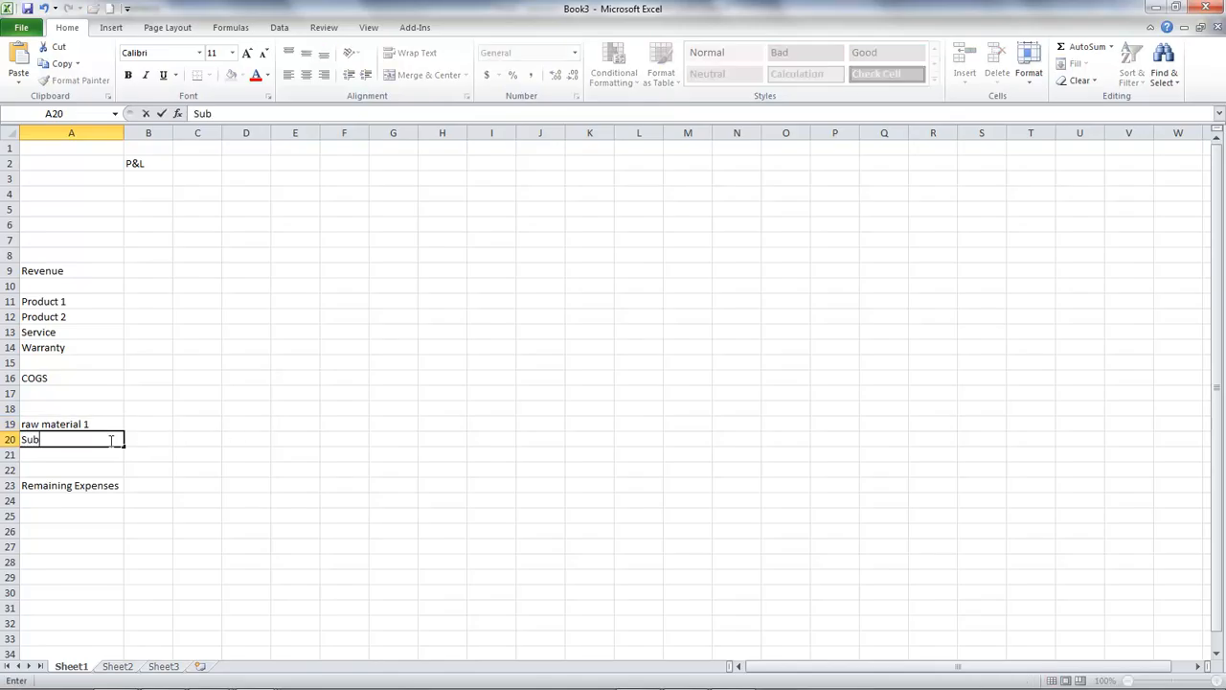
text(assembly)
double_click(27, 424)
key(BackSpace)
text(R)
click(95, 454)
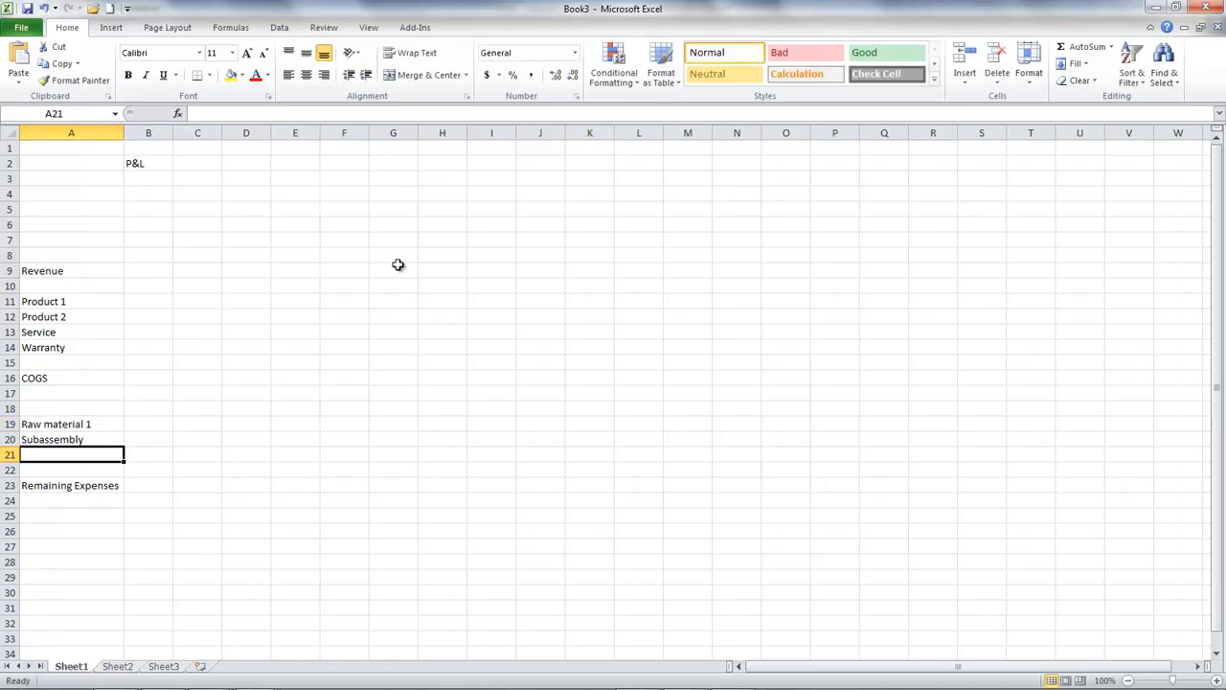
text(P)
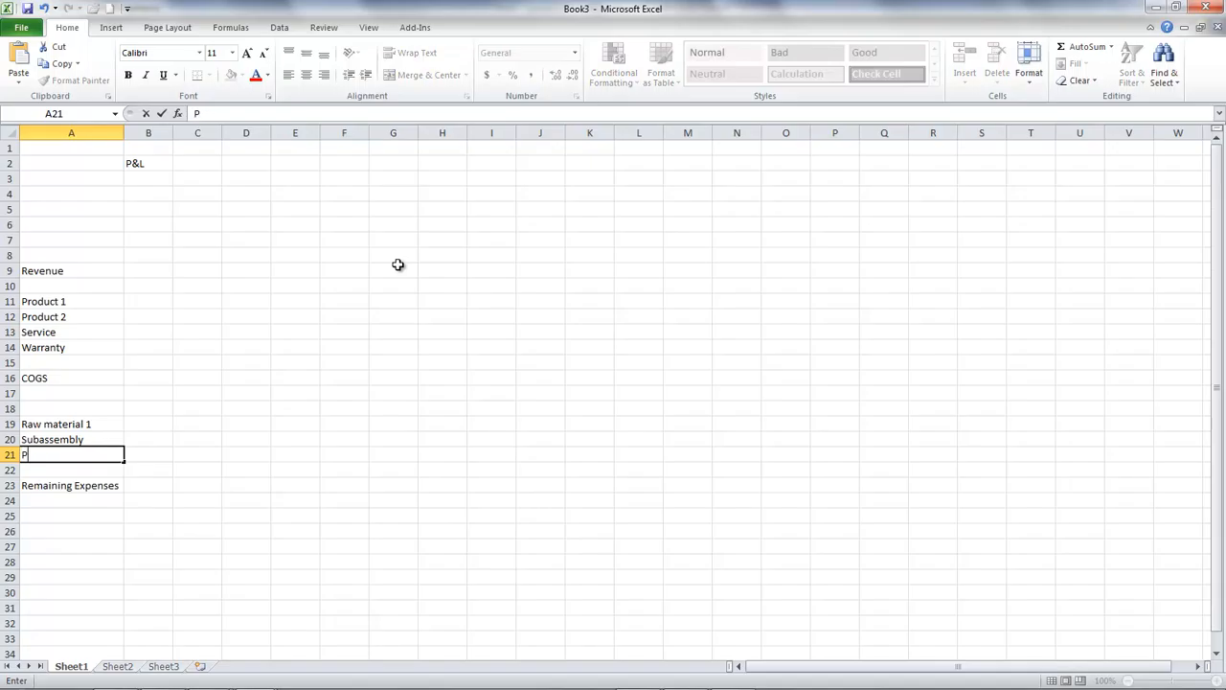
text(ackaging)
Step: Enter Sales and General in A25 and Outside services in A26 under Remaining Expenses
click(70, 515)
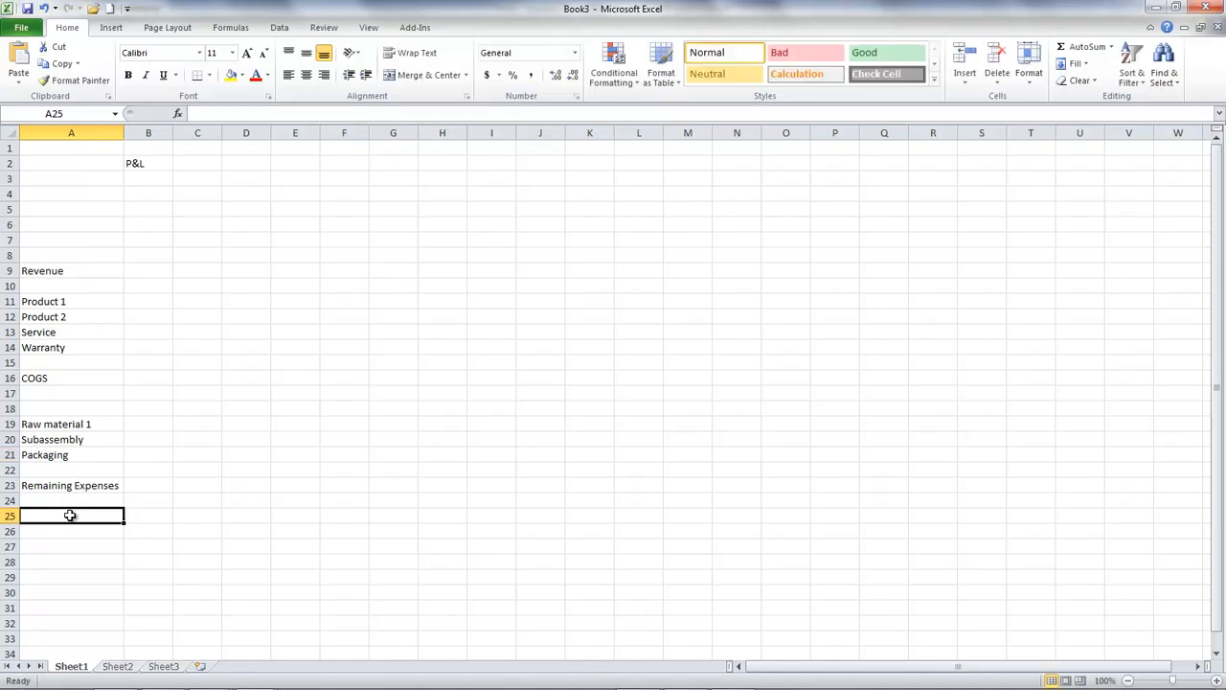
text(Ssa)
key(BackSpace)
key(BackSpace)
text(ales)
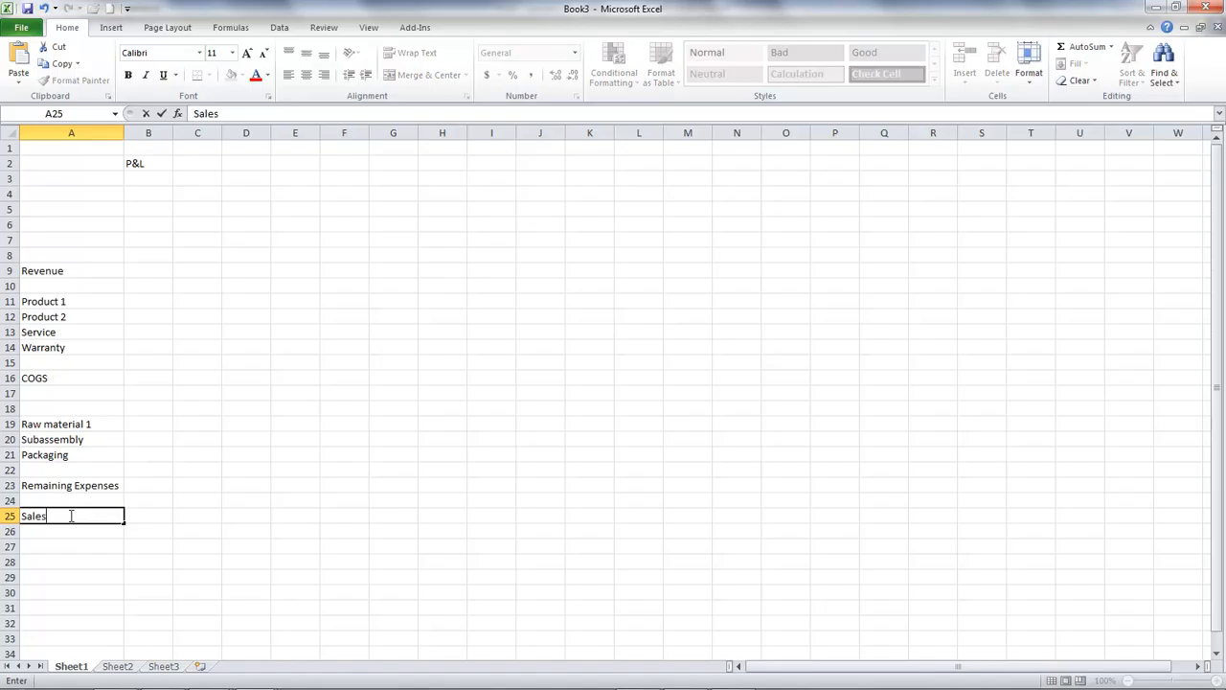
text( and General)
click(71, 529)
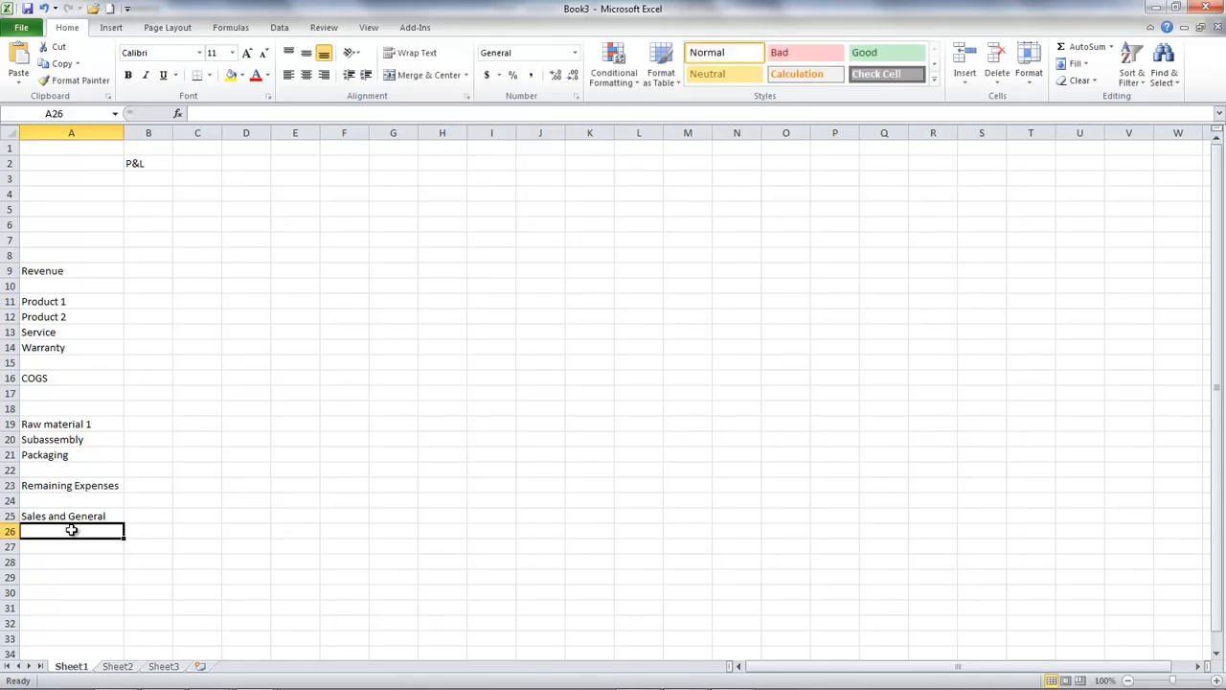
text(side servicces)
key(BackSpace)
key(BackSpace)
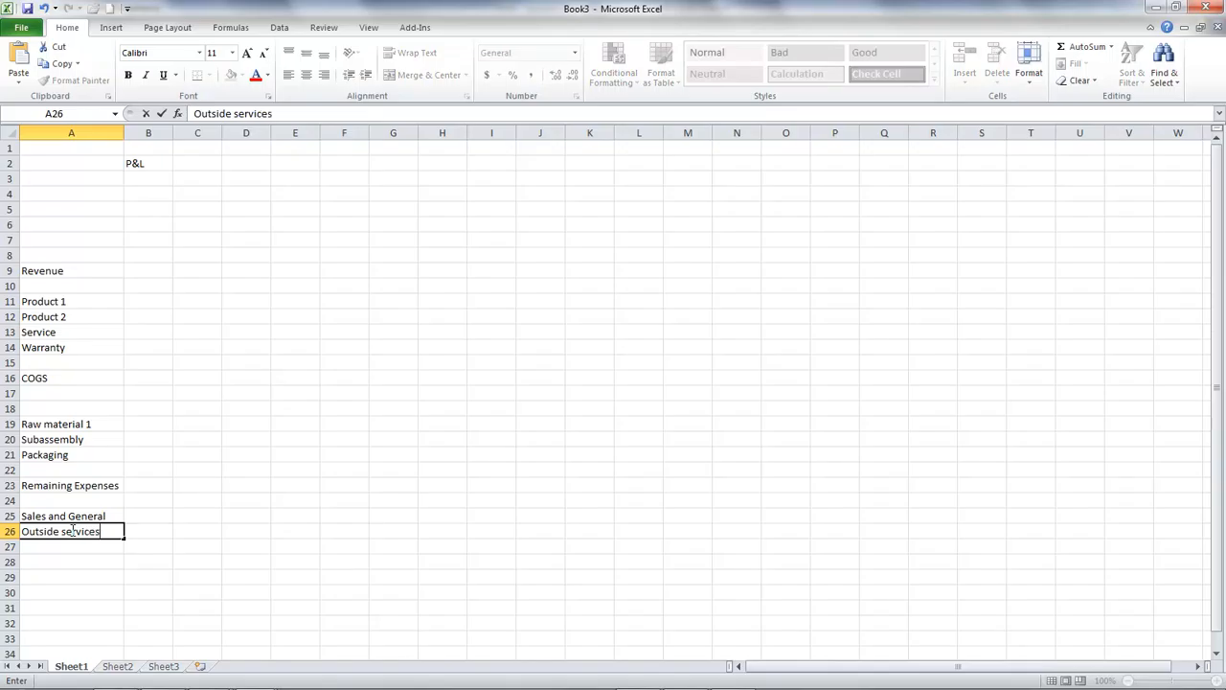
click(73, 547)
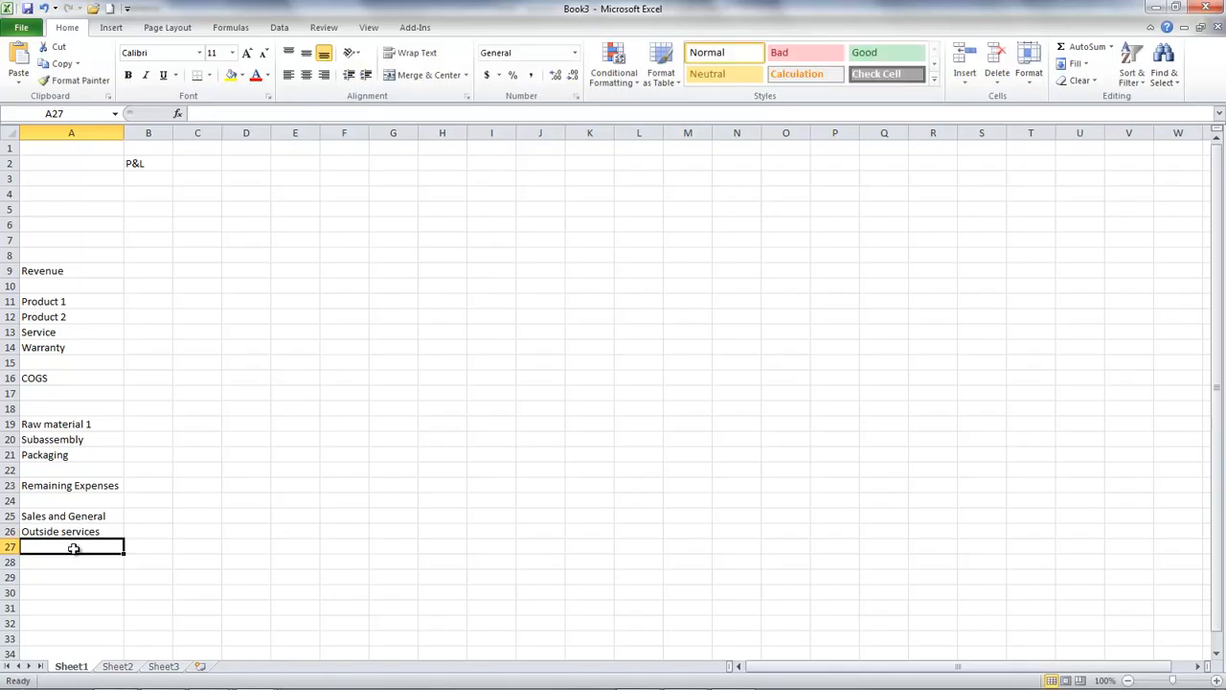
Step: Enter Acctng in A27 and Legal in A28 under Remaining Expenses
text(AC)
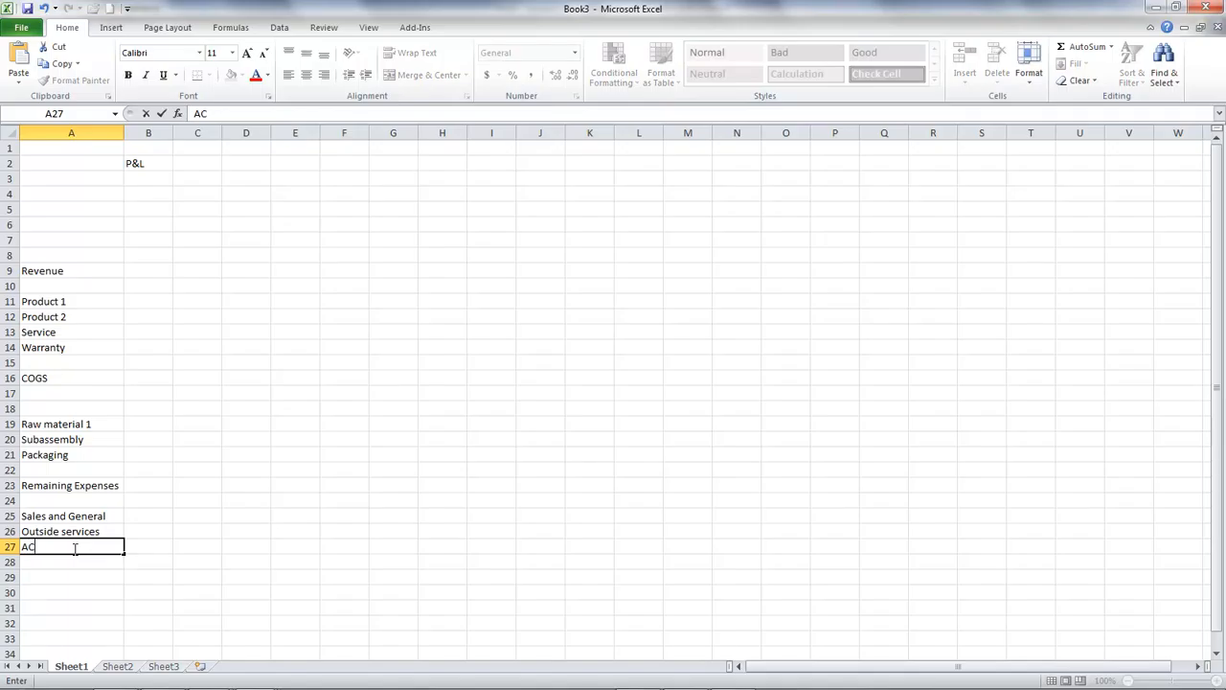
key(BackSpace)
text(cctng)
click(77, 563)
text(Legal)
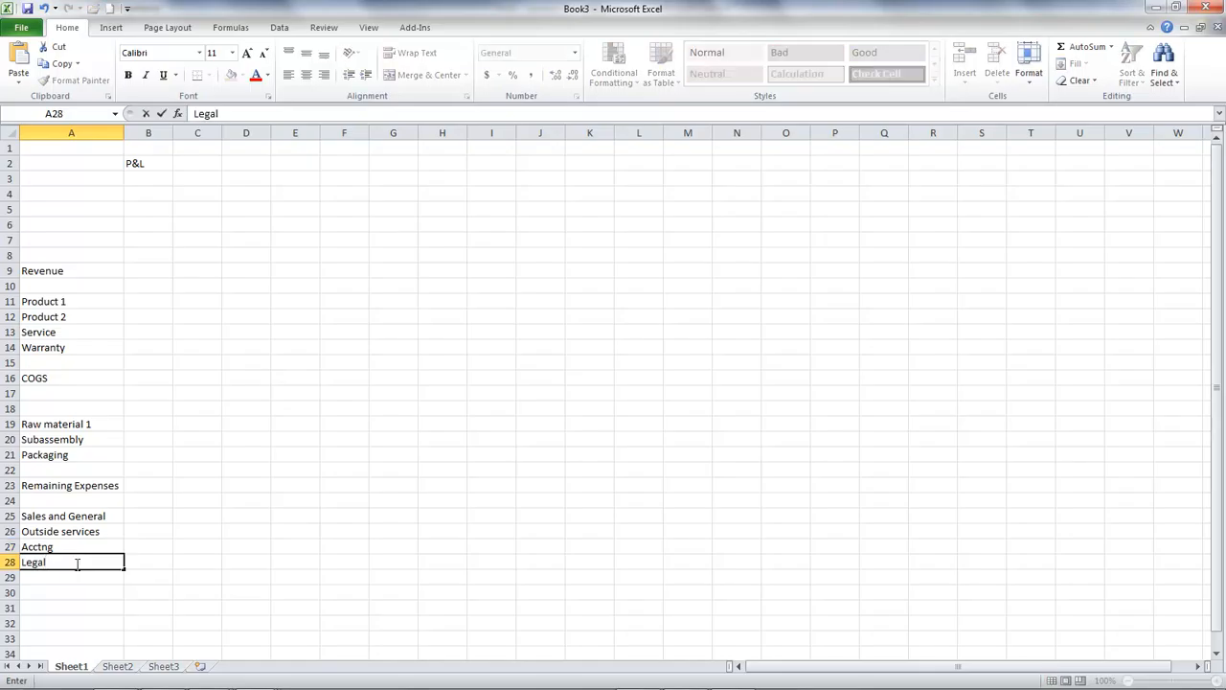
Step: Add Insurance in A29 and Utilities in A30 to the Remaining Expenses list
click(69, 577)
text(Insurane)
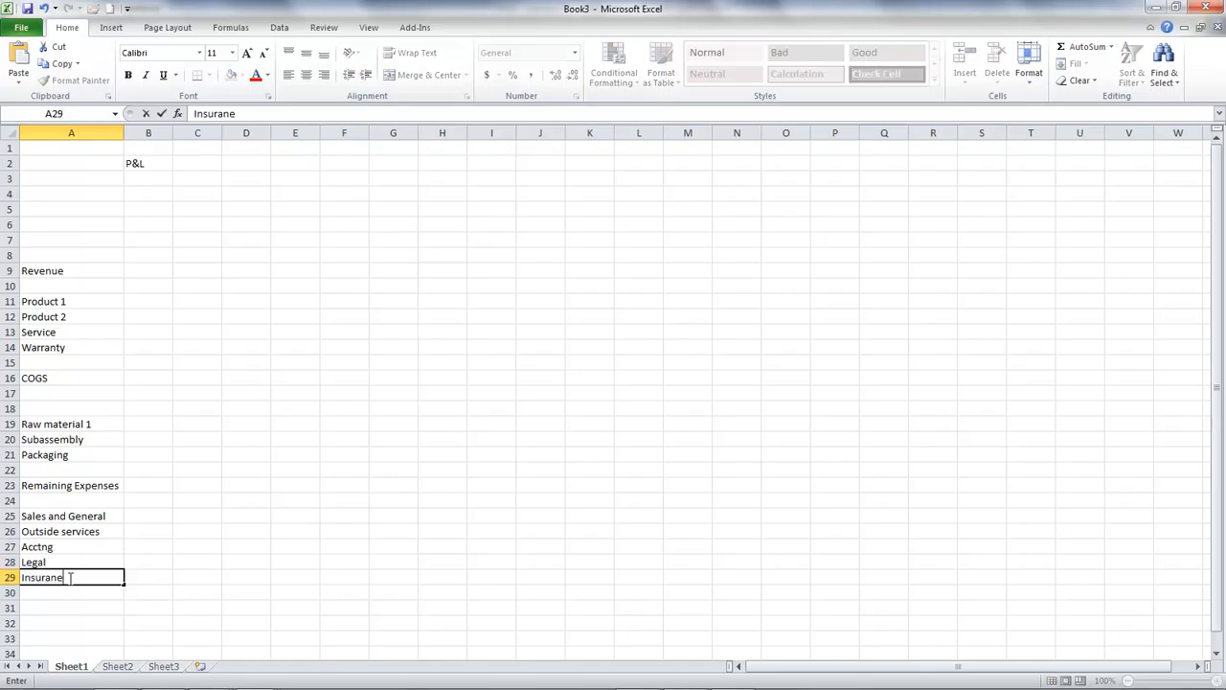
key(BackSpace)
text(ce)
click(55, 593)
text(Utlitie)
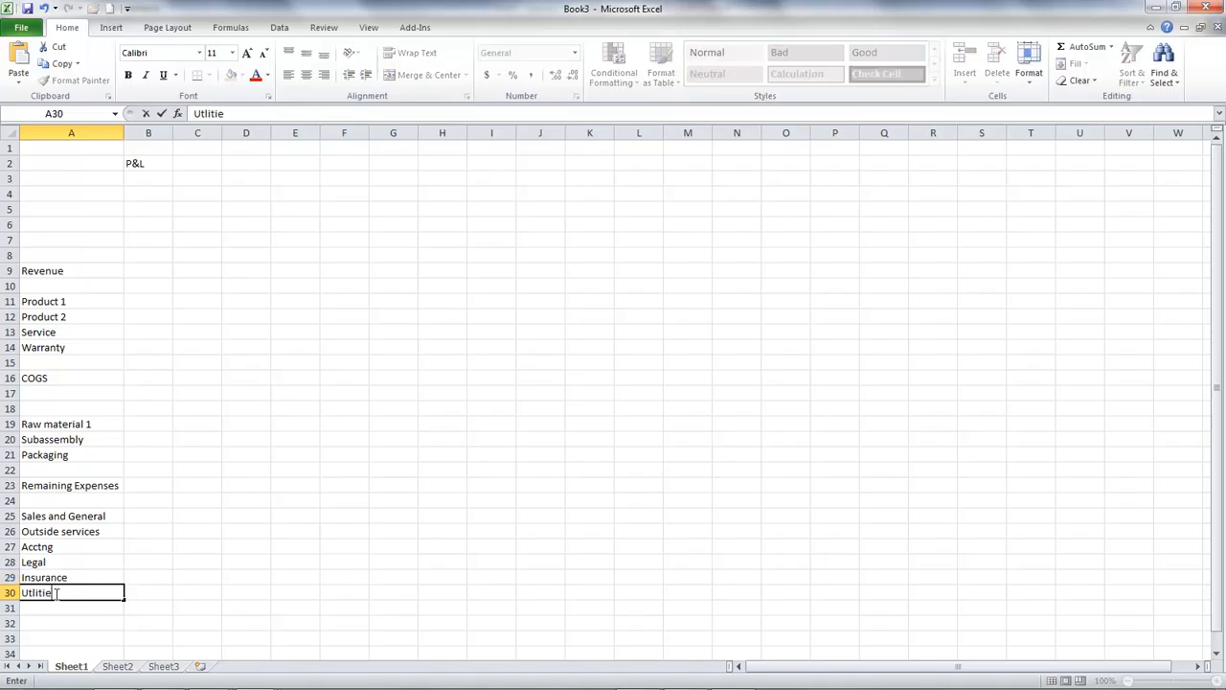
key(BackSpace)
key(BackSpace)
key(BackSpace)
key(BackSpace)
text(lities)
click(159, 591)
Step: Make the Revenue and Remaining Expenses headings bold with font size 14
drag(1219, 421, 1219, 460)
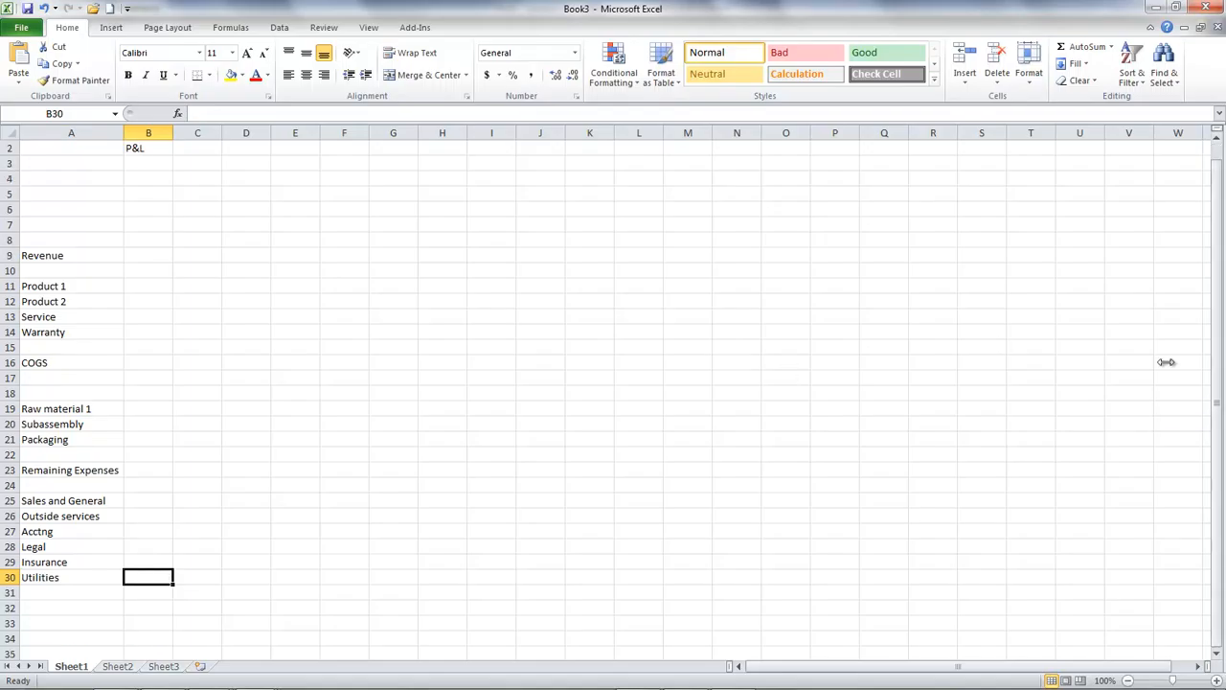
click(75, 258)
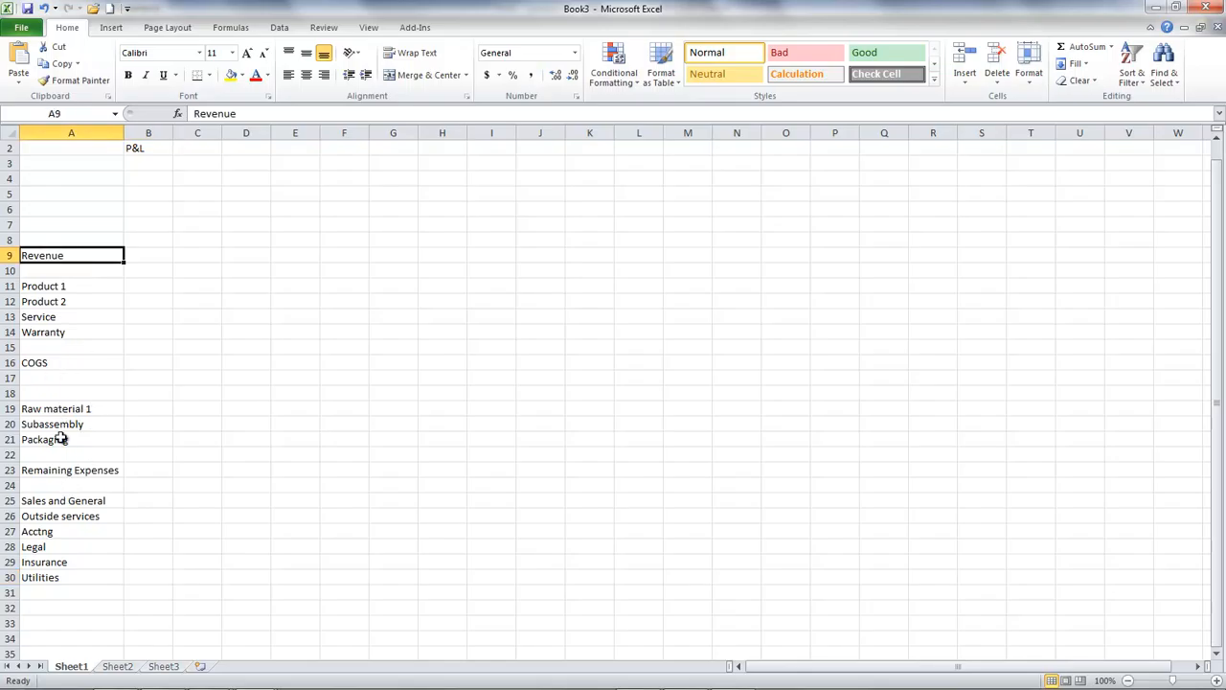
ctrl+click(60, 470)
click(127, 75)
click(232, 53)
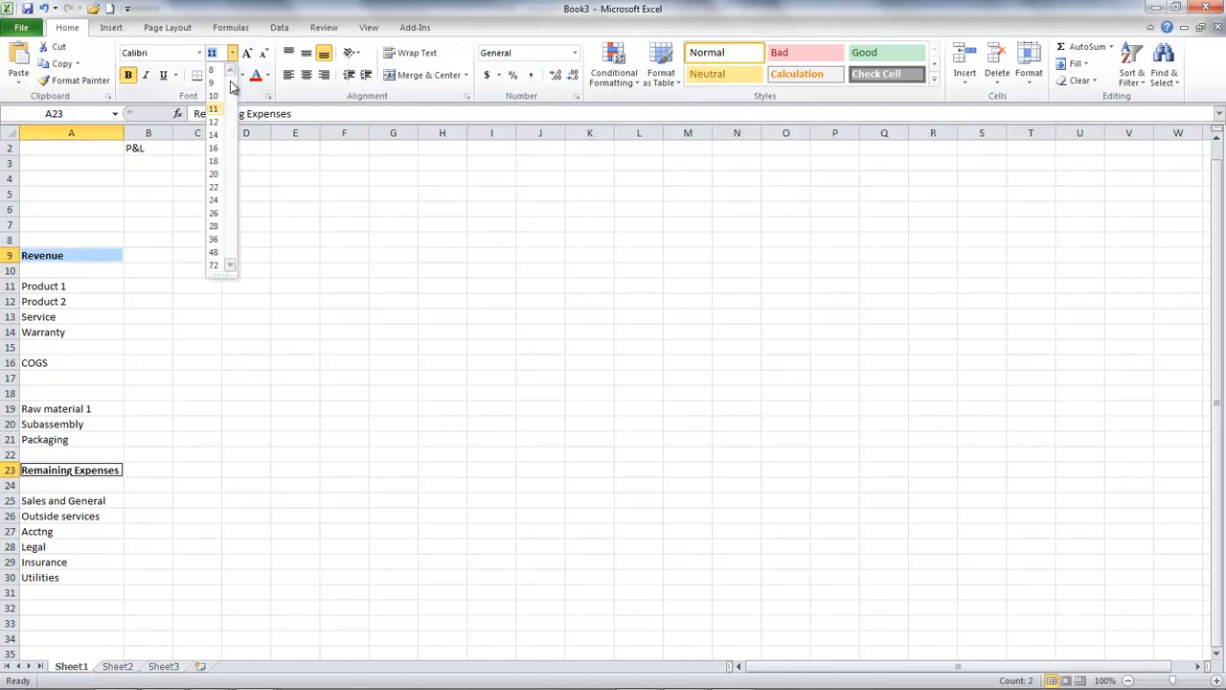
click(220, 135)
click(371, 392)
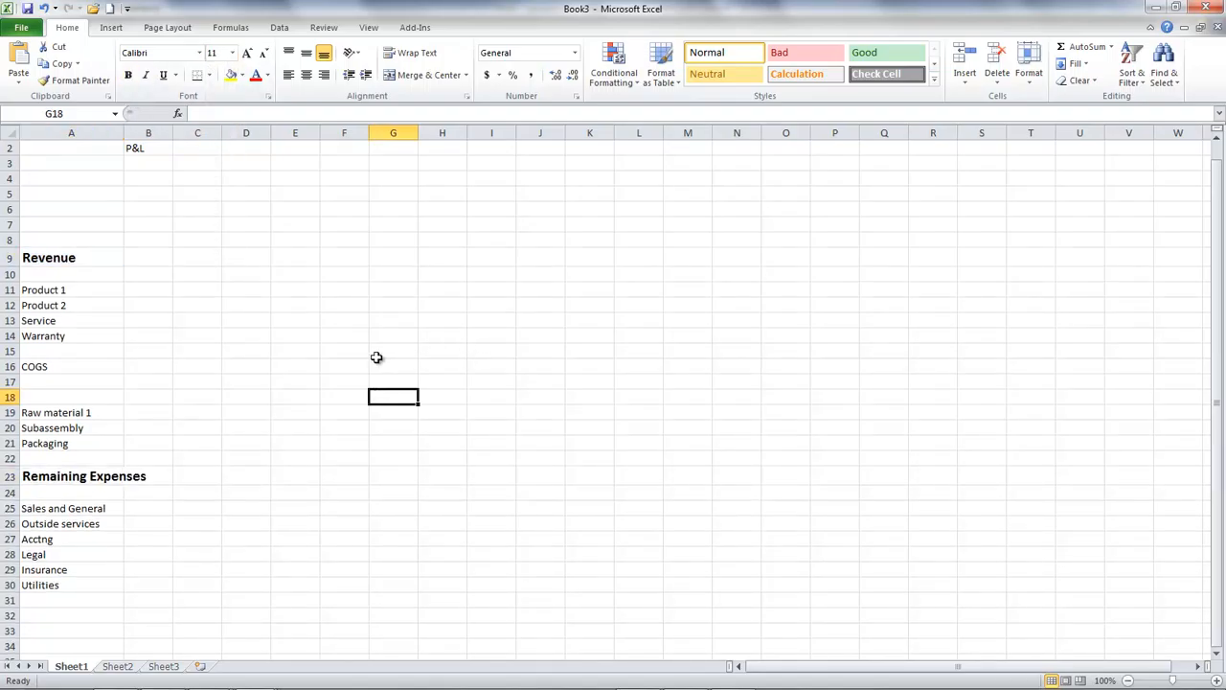
Step: Set the P&L title in B2 to font size 22 and extend its text to P&L Statement
click(145, 150)
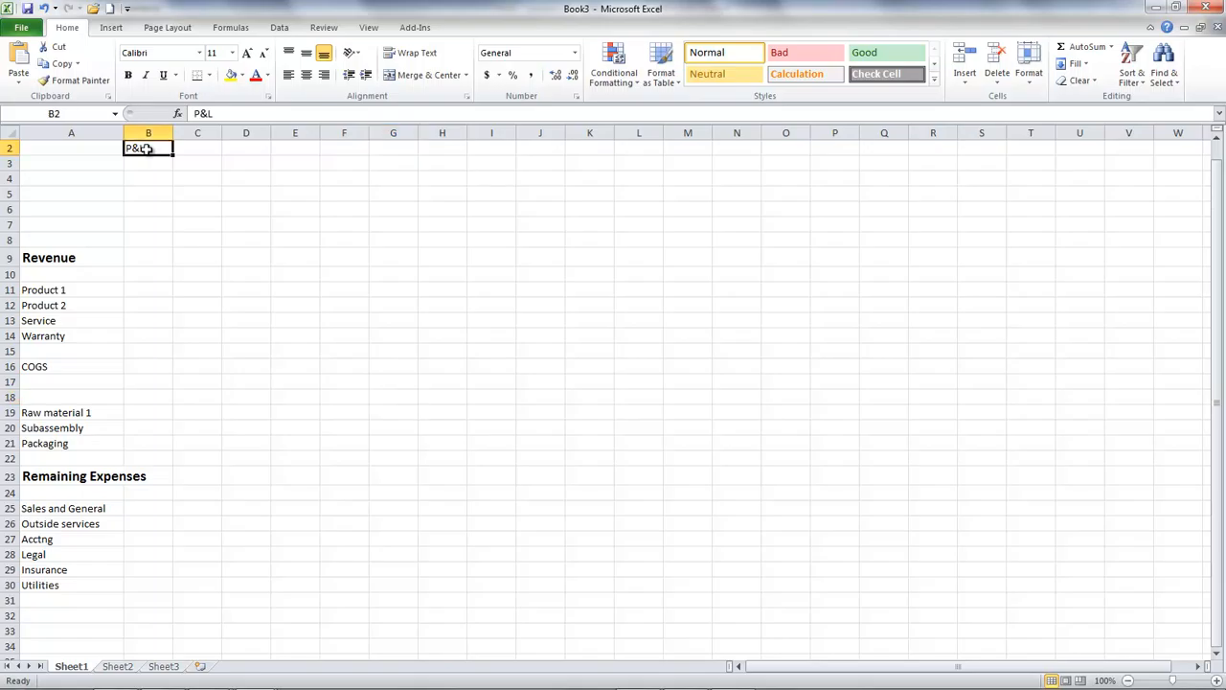
click(231, 53)
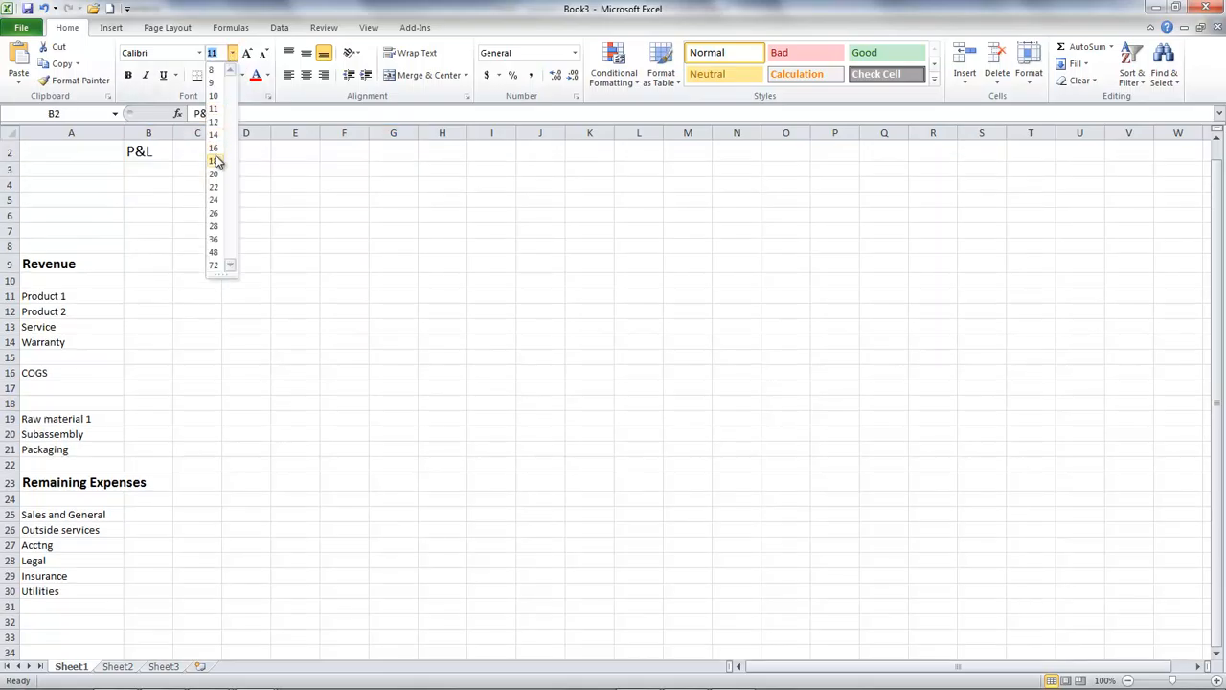
click(215, 186)
double_click(164, 158)
text(Statement)
click(197, 286)
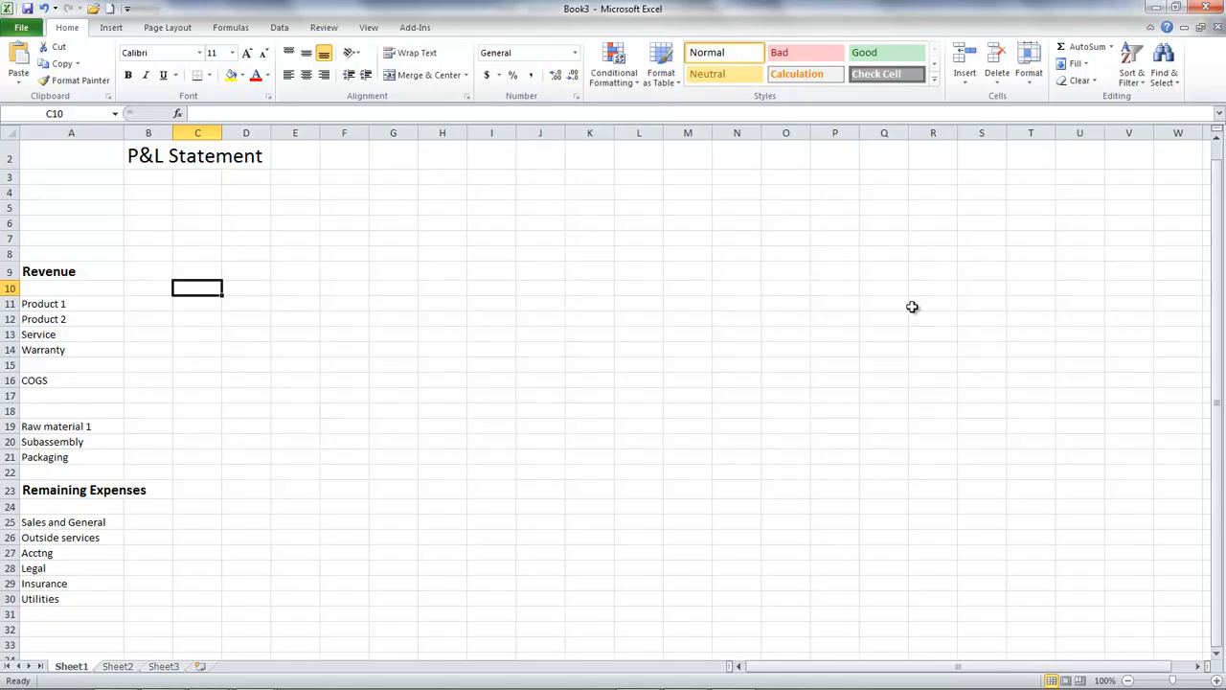
Step: Enter Month P1 in D8 and Month P2 in E8, and fill the series across to Month P5 in H8
click(246, 252)
text(Month)
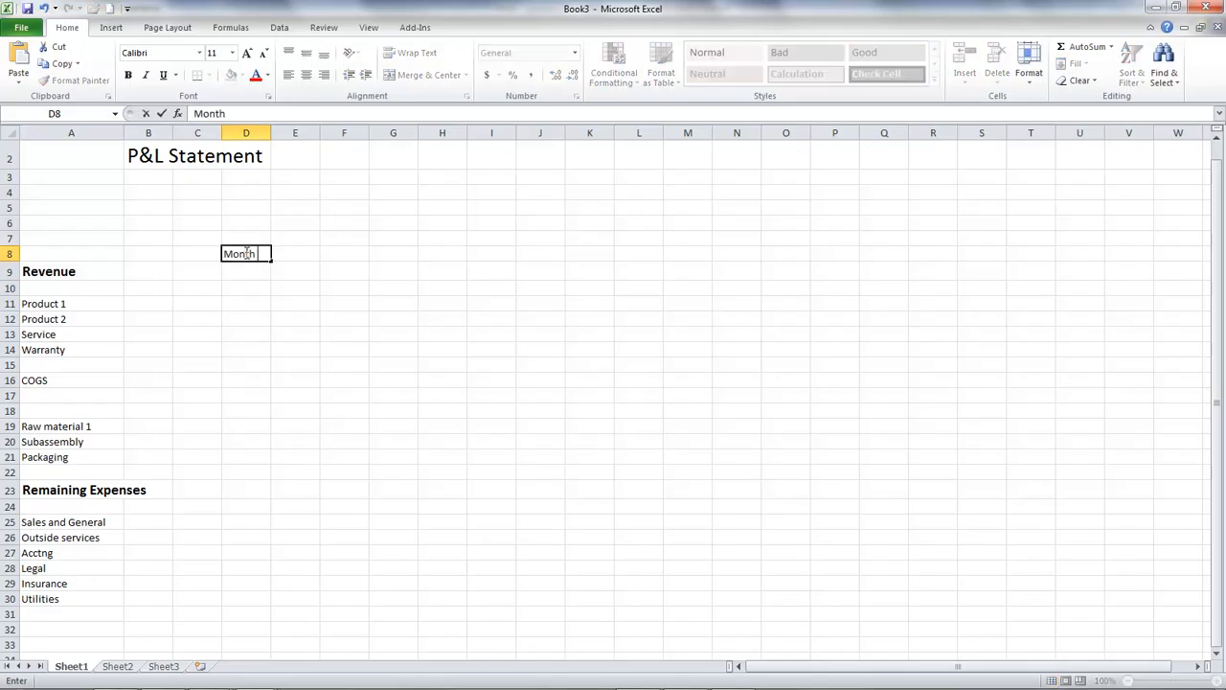
text( P1)
click(307, 255)
text(Month)
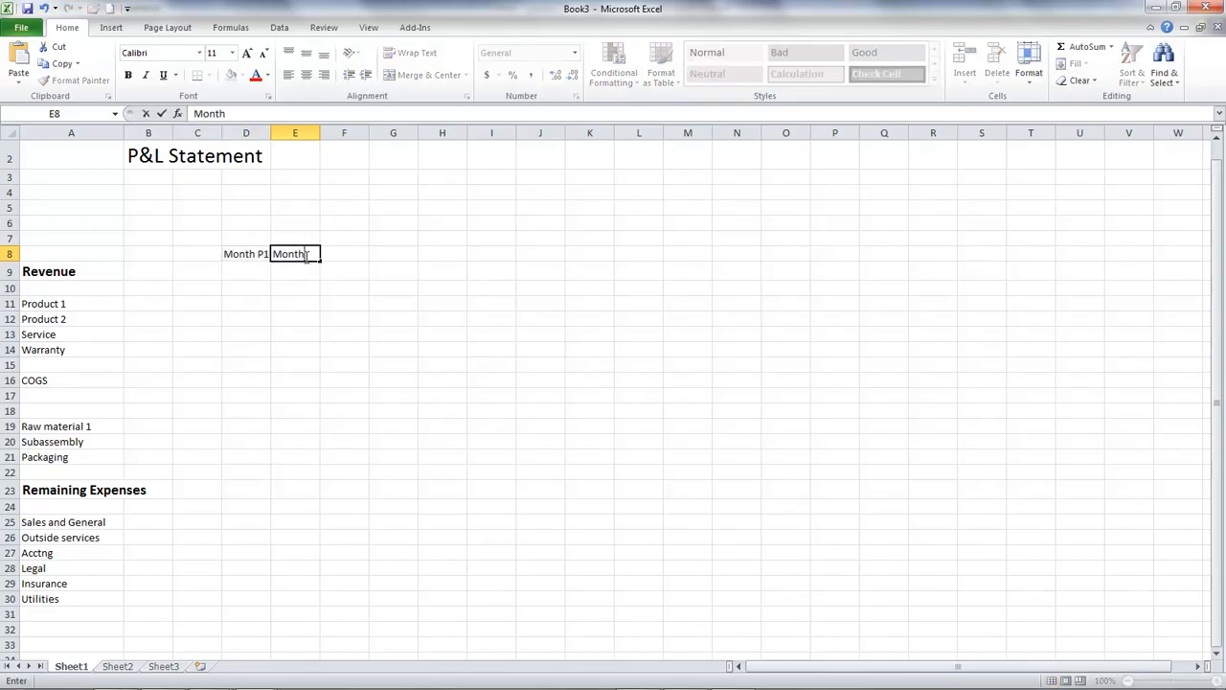
text( P2)
click(337, 316)
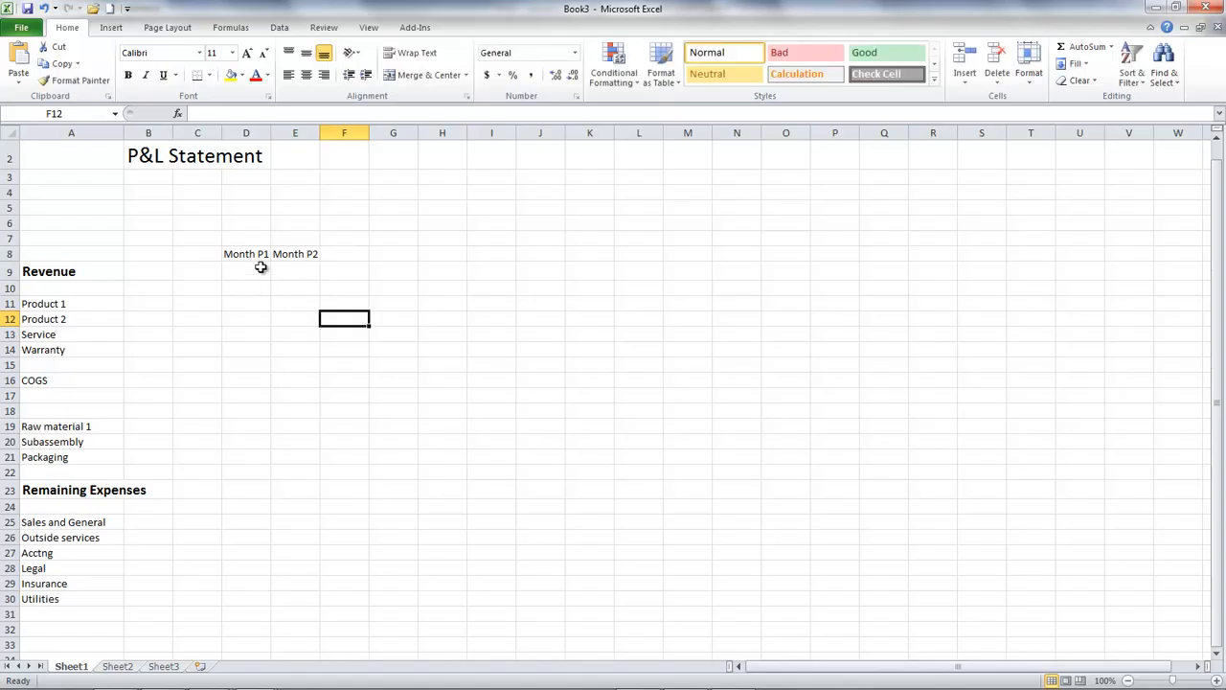
drag(255, 253, 460, 261)
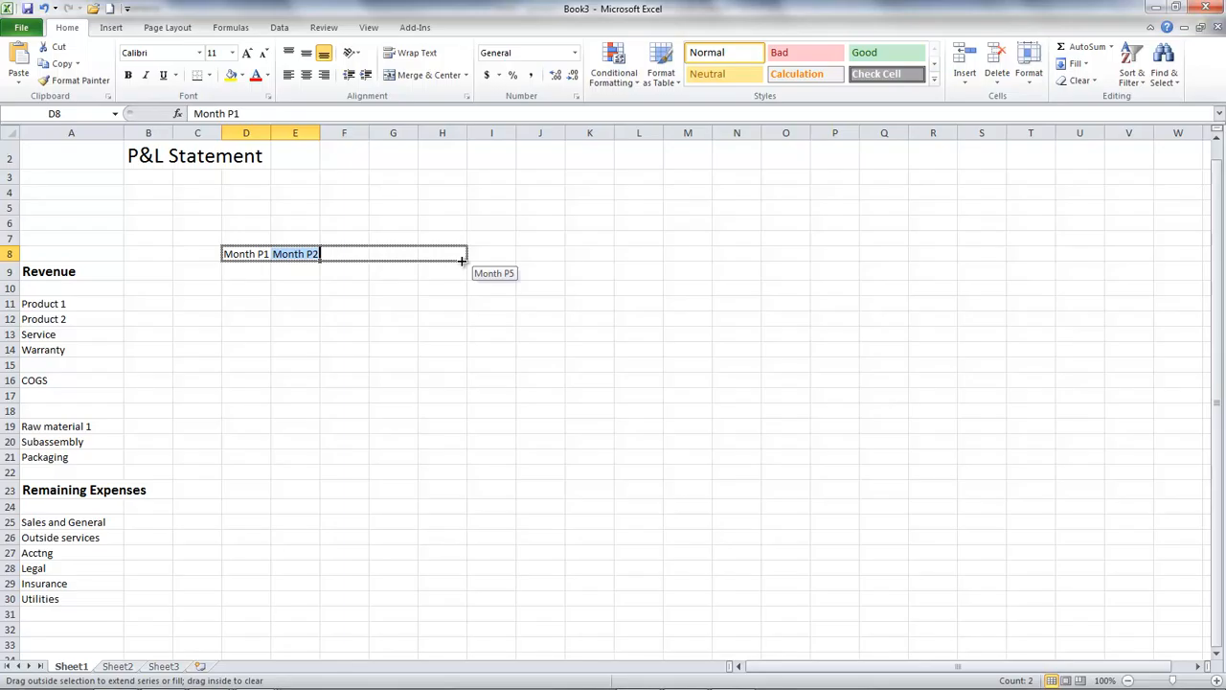
drag(461, 261, 461, 262)
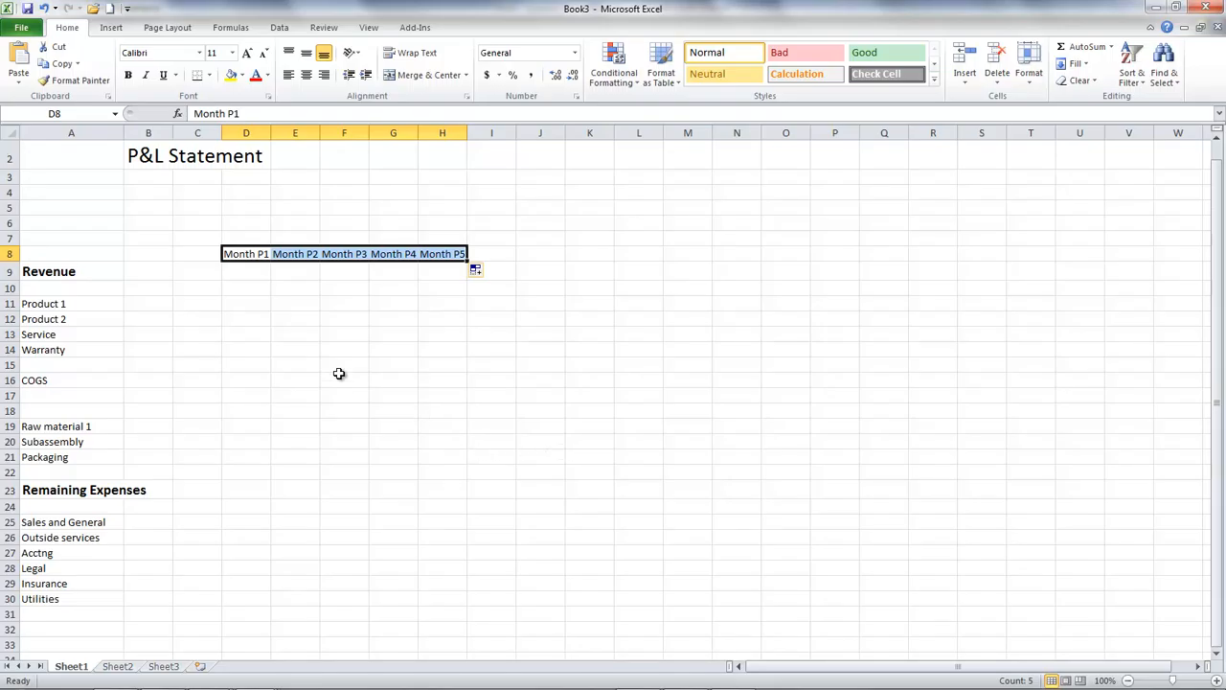
Step: Freeze the panes at cell D9 and widen column H slightly
click(245, 274)
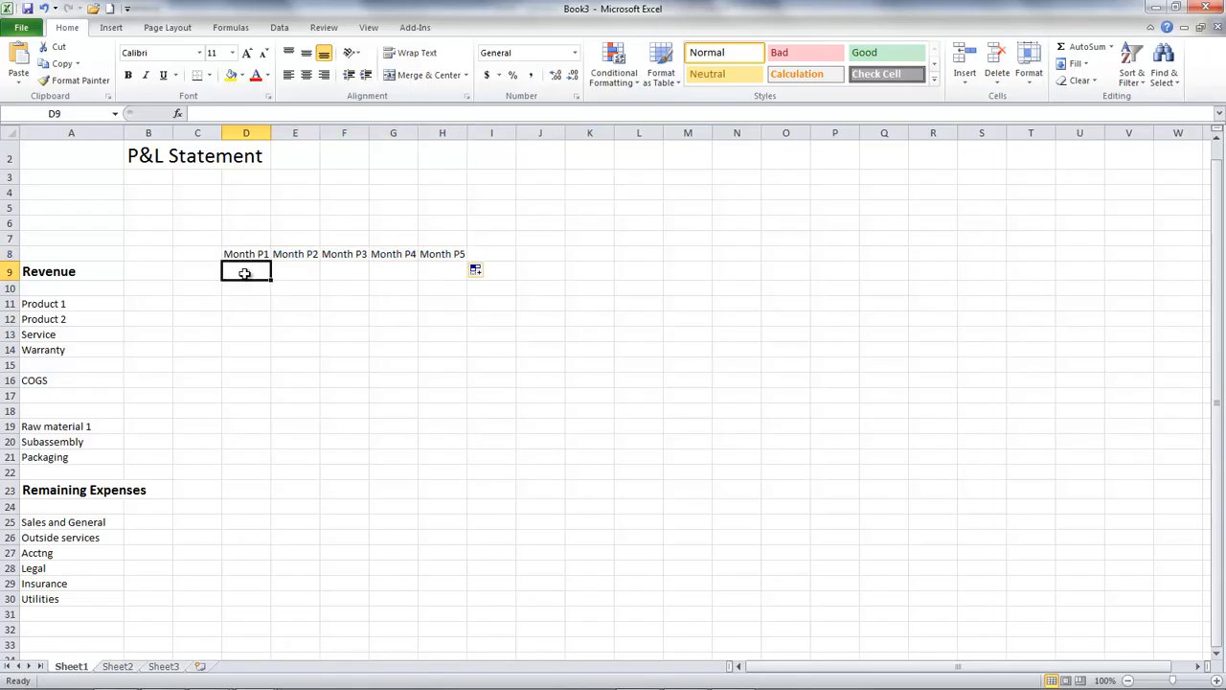
right_click(246, 275)
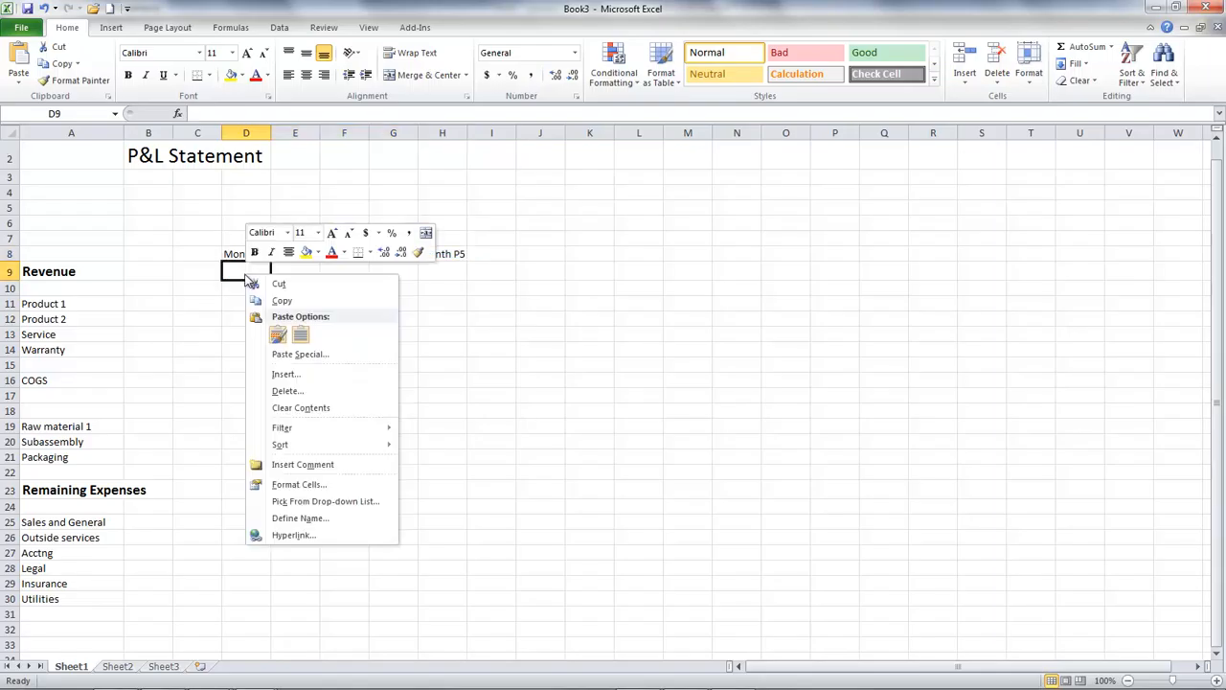
click(245, 276)
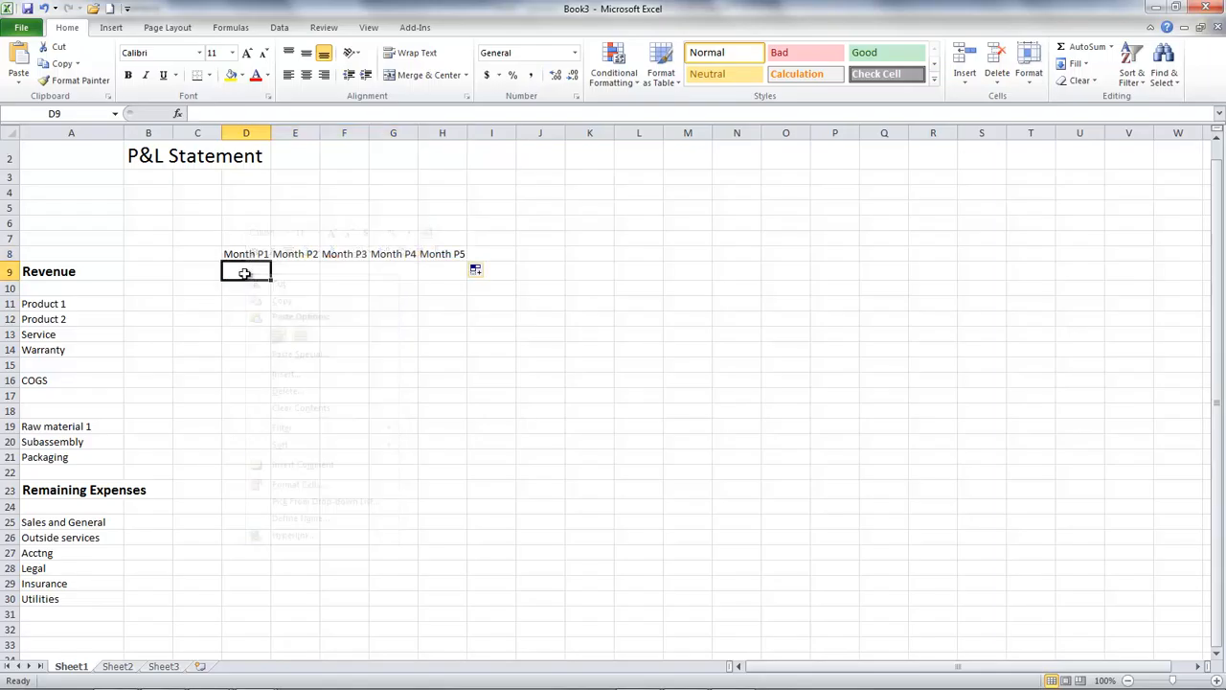
click(369, 29)
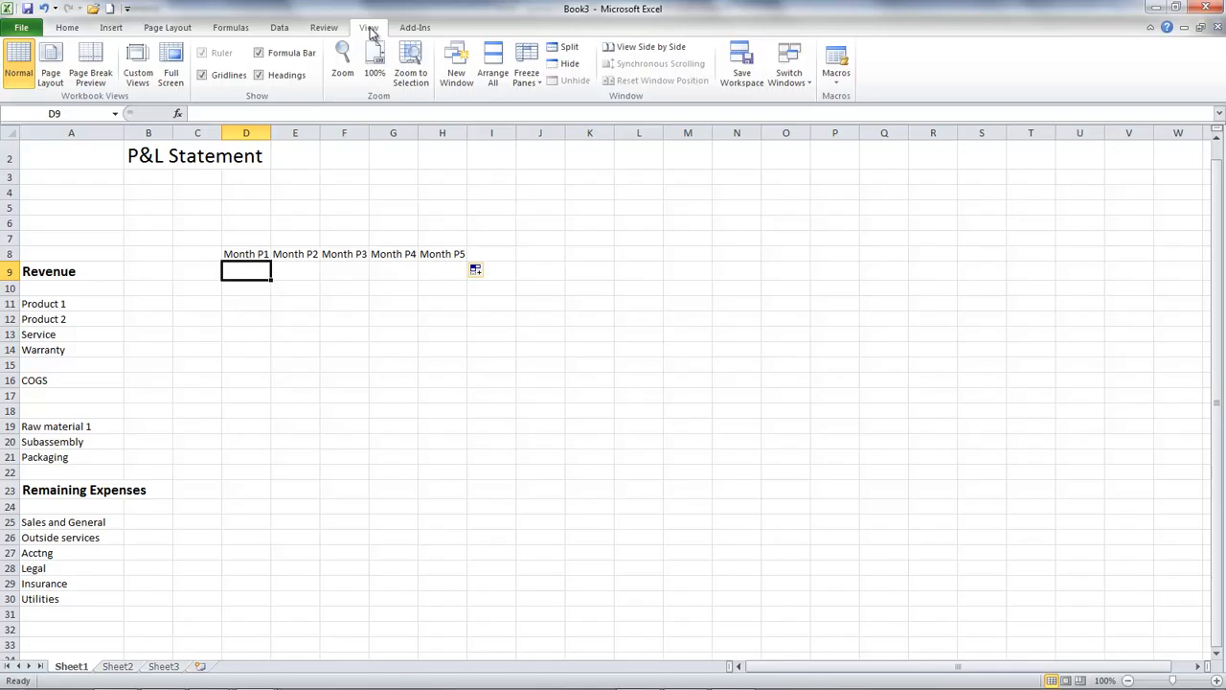
click(524, 65)
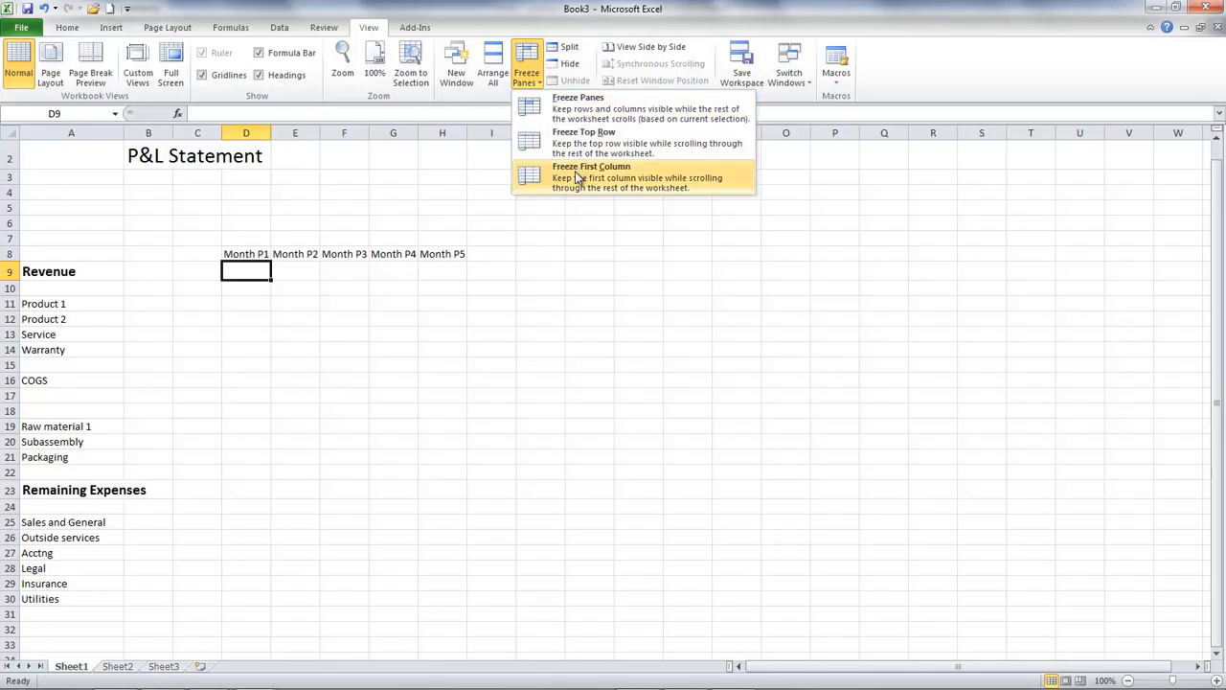
click(578, 117)
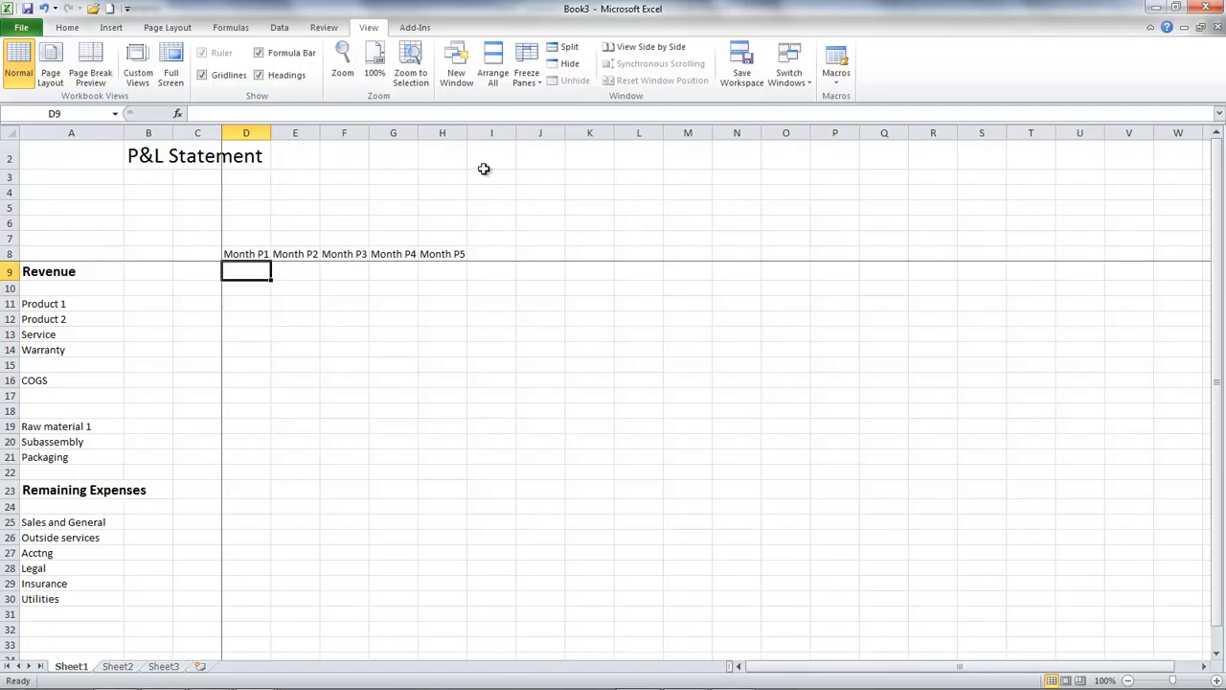
drag(467, 134, 470, 134)
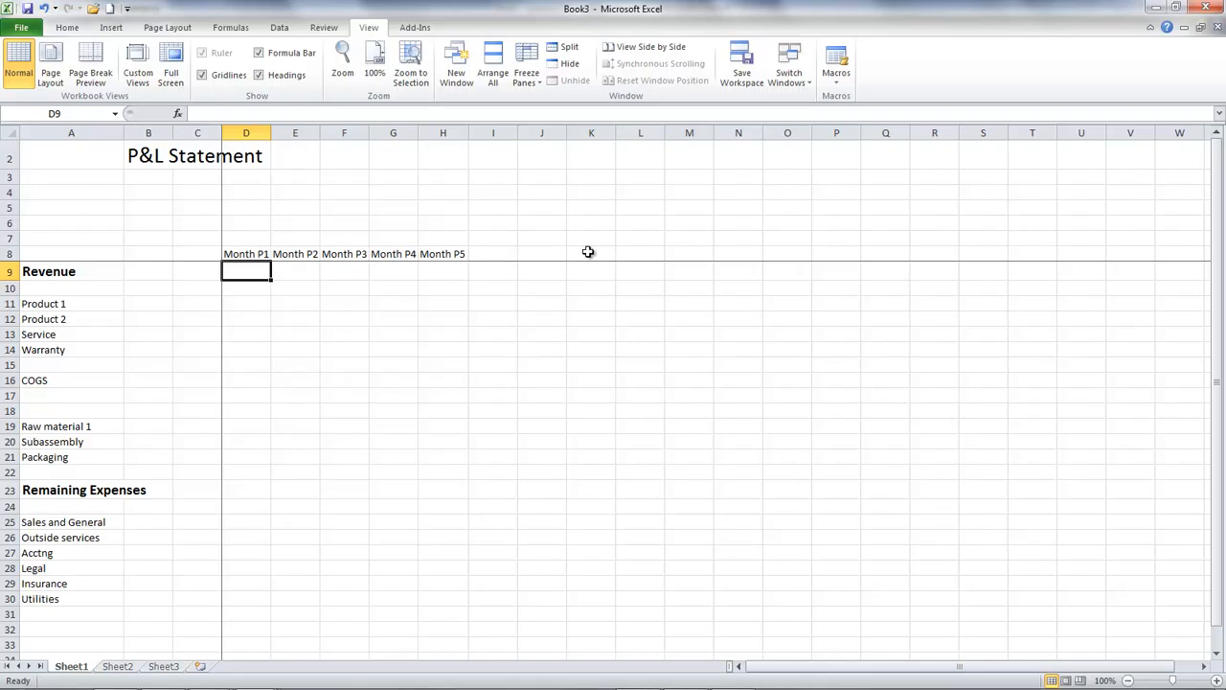
Step: Enter Month 1 in L8 and Month 2 in M8, and fill the series across to Month 12 in W8
click(635, 254)
text(Month)
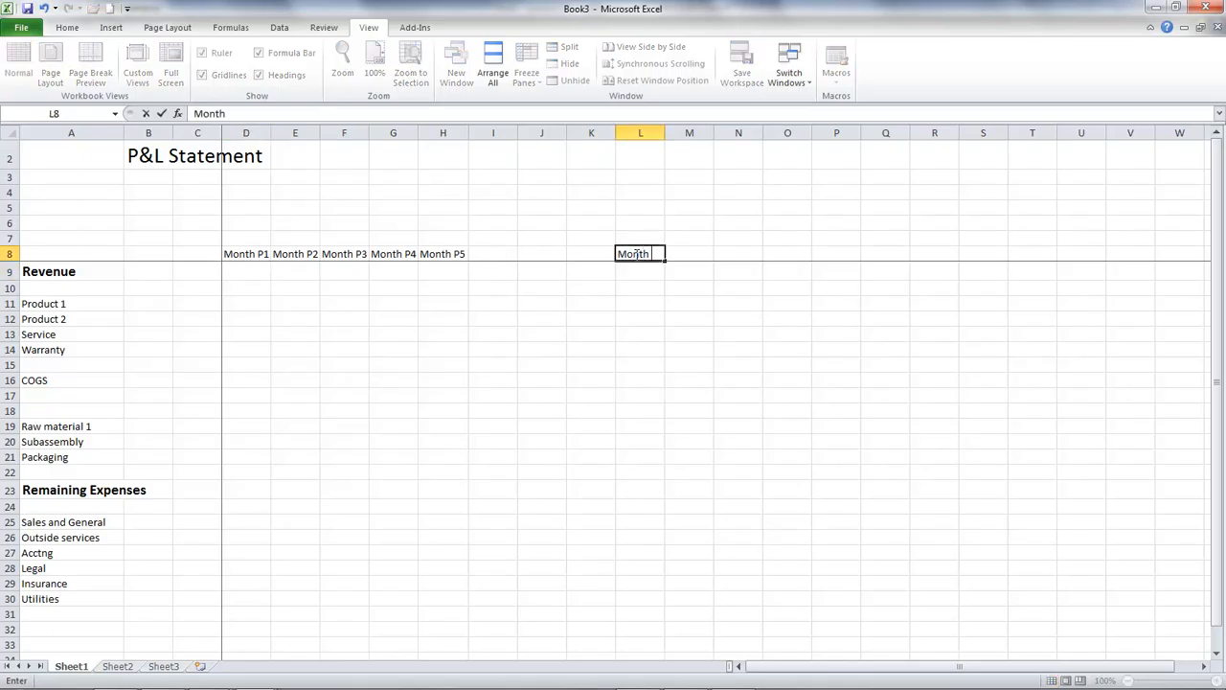
text( 1)
click(669, 255)
text(Mont)
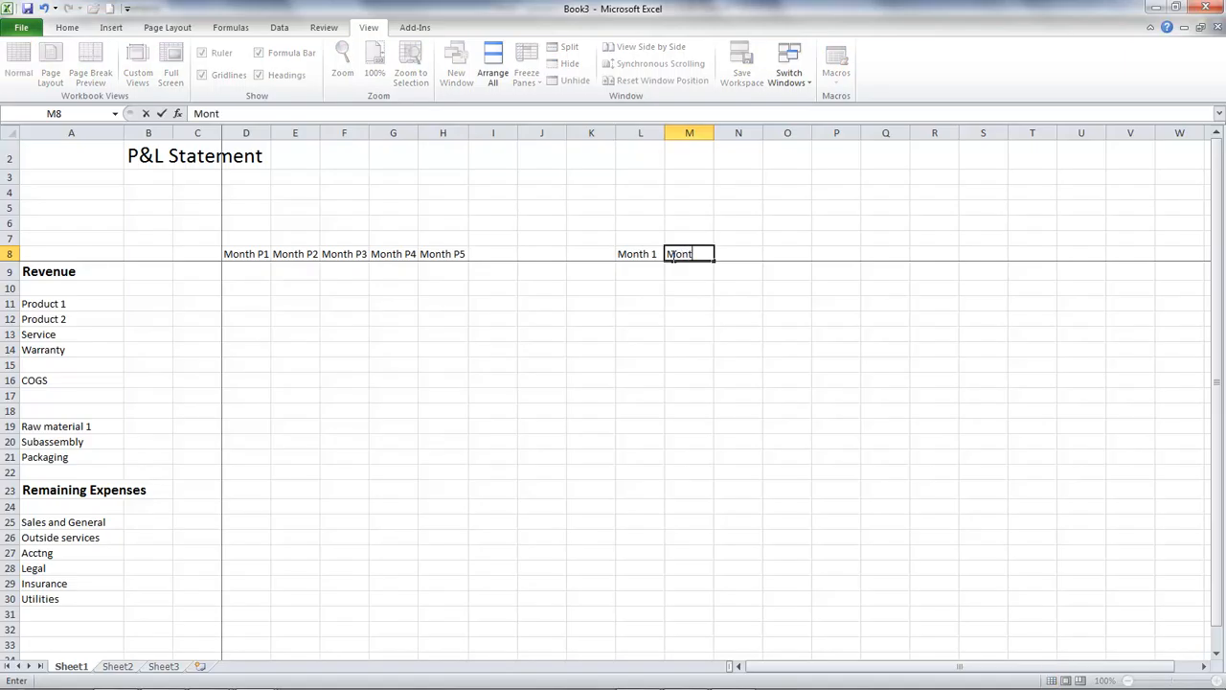
text(h 2)
click(687, 275)
drag(638, 255, 598, 256)
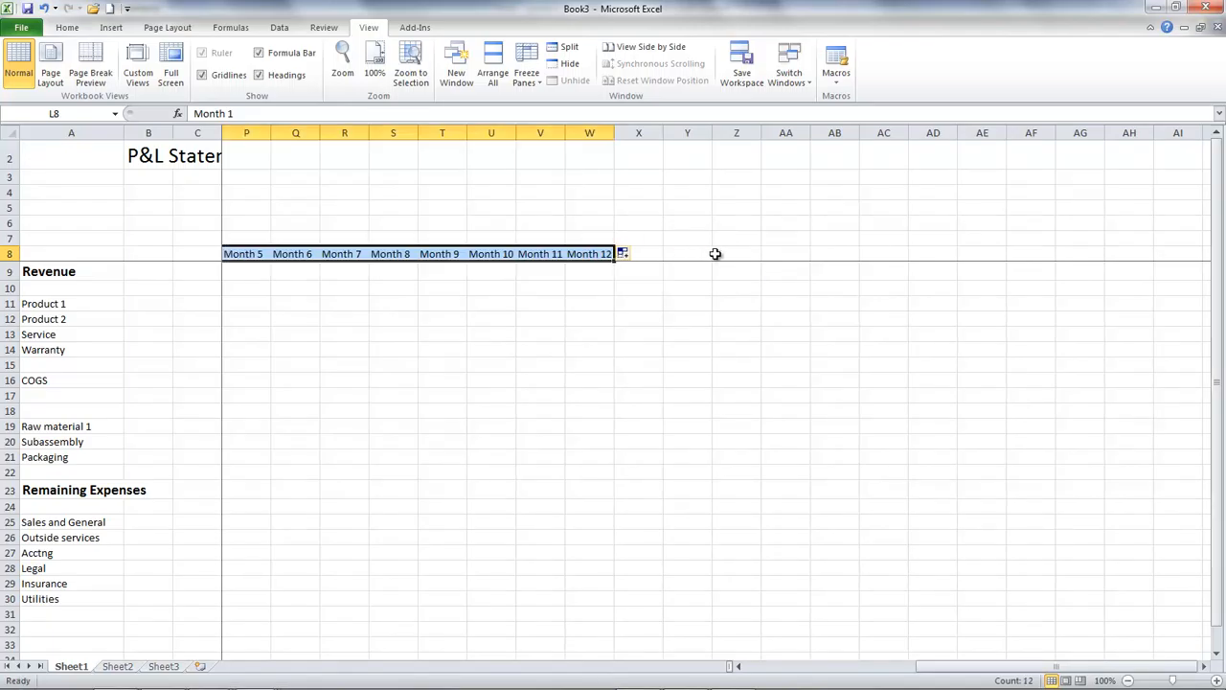
Step: Enter Month 13 in AA8 and Month 14 in AB8, and fill the series across to Month 24 in AL8
click(779, 255)
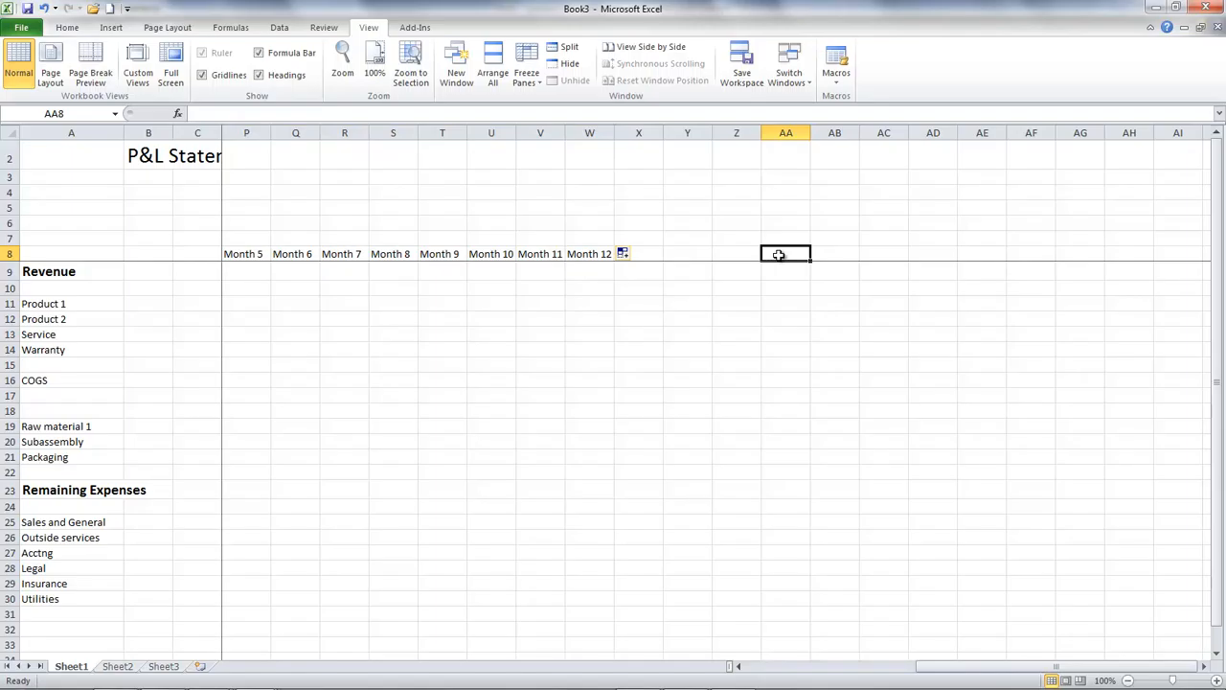
text(Month 13)
click(812, 295)
click(833, 252)
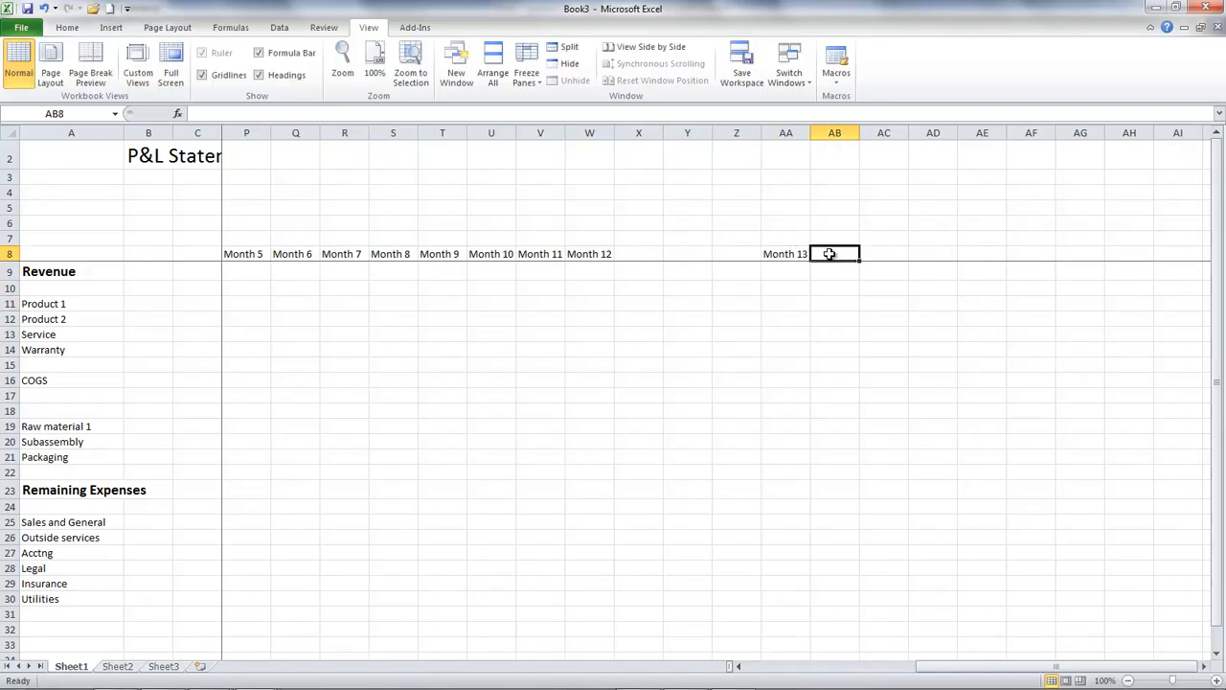
text(Month)
text( 14)
key(BackSpace)
text(14)
click(851, 290)
drag(793, 254, 1092, 277)
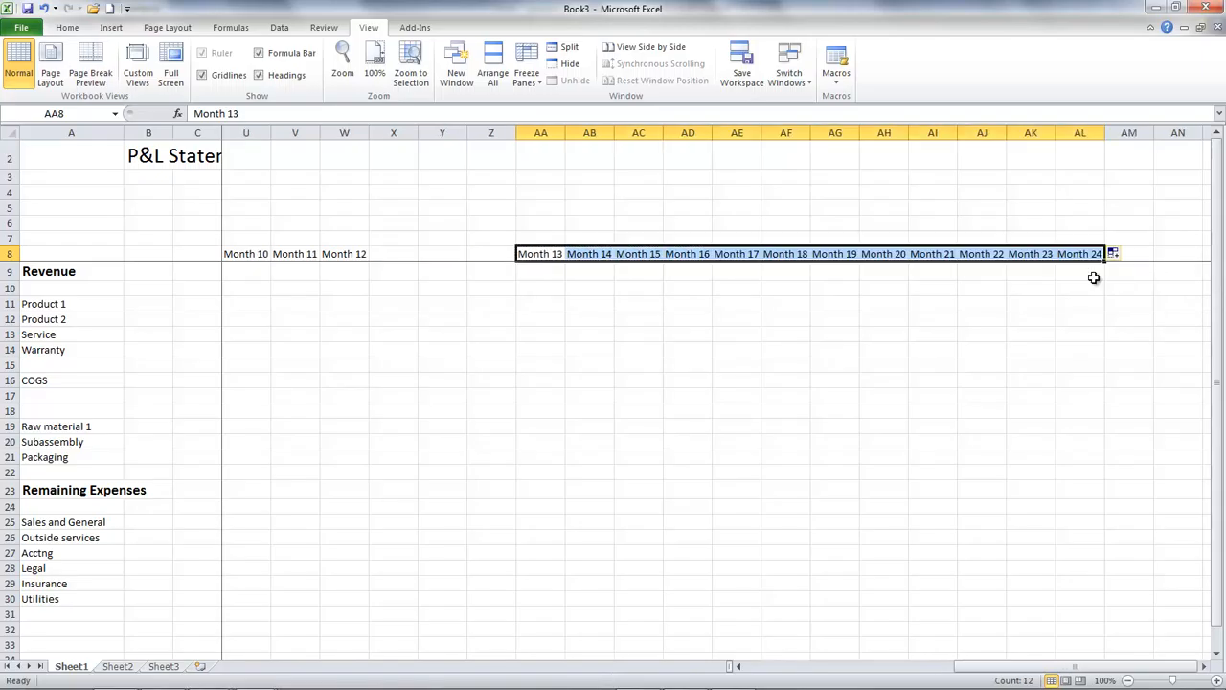
Step: Enter Month 25 in AO8 and Month 26 in AP8 as headers for the third year
drag(978, 674, 1009, 676)
click(1131, 410)
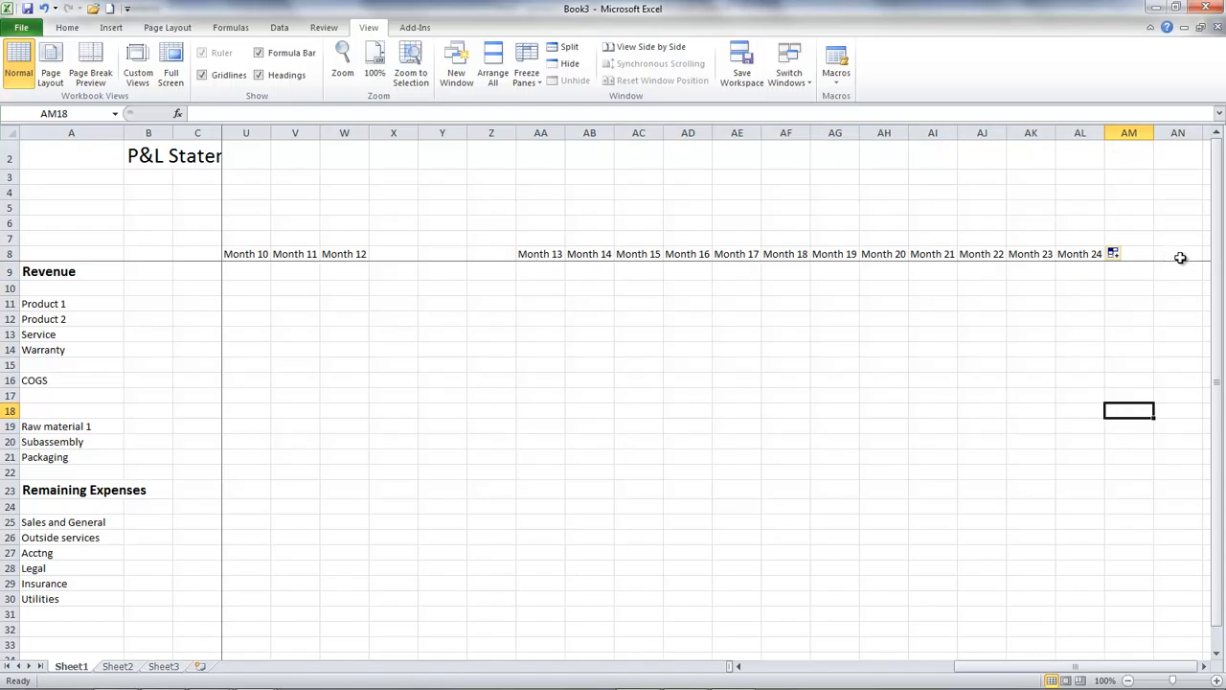
click(1204, 666)
click(1204, 667)
click(1204, 667)
click(1205, 667)
click(1204, 667)
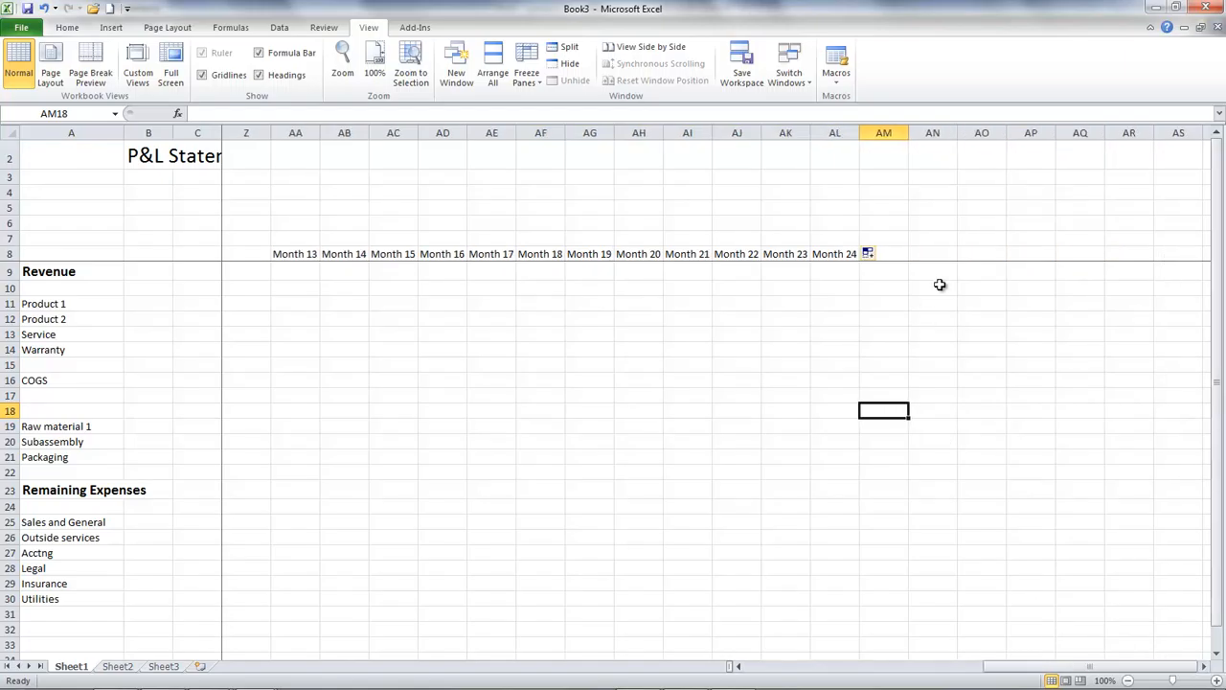
click(981, 257)
text(Month)
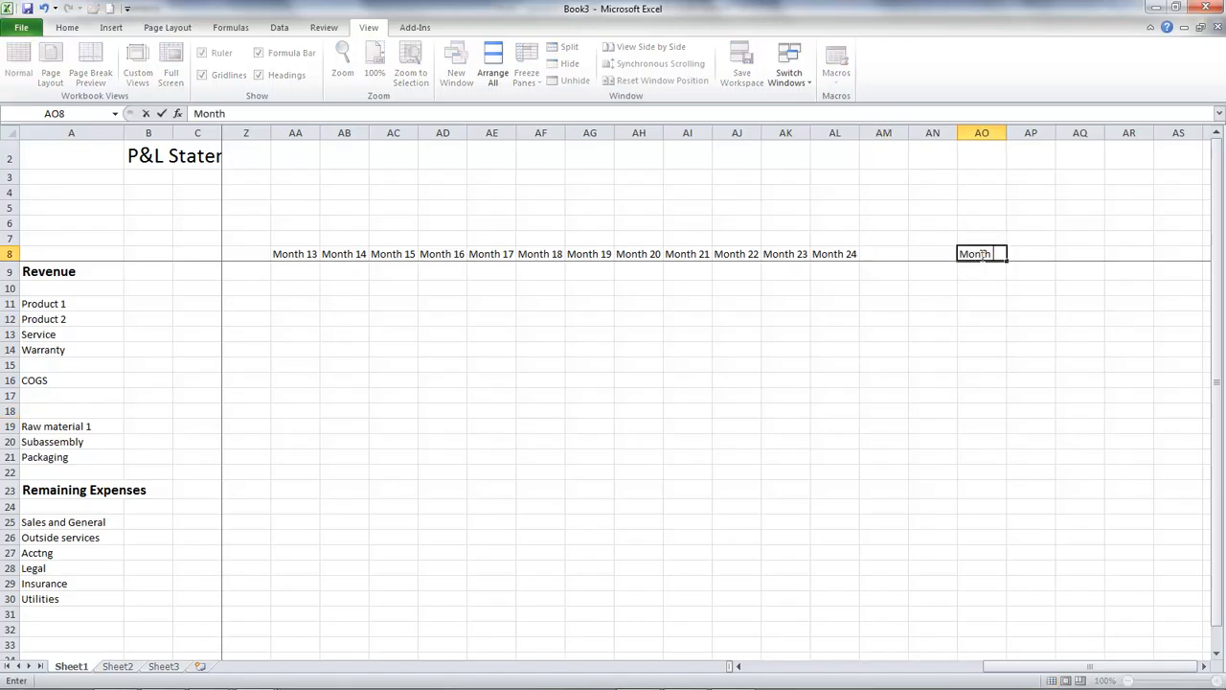
text( 25)
click(1020, 254)
text(Month 26)
click(1064, 280)
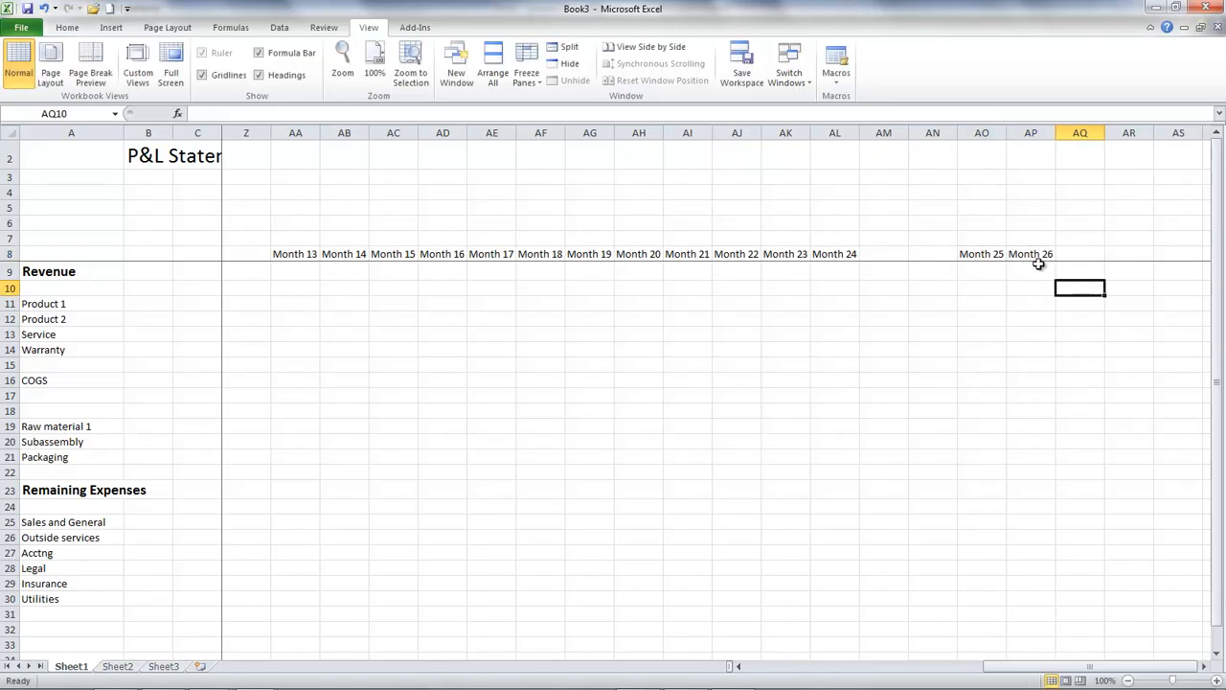
Step: Fill the month series from Month 25 and Month 26 across twelve cells of row 8, starting at AO8
drag(994, 251, 1102, 284)
drag(1095, 668, 854, 683)
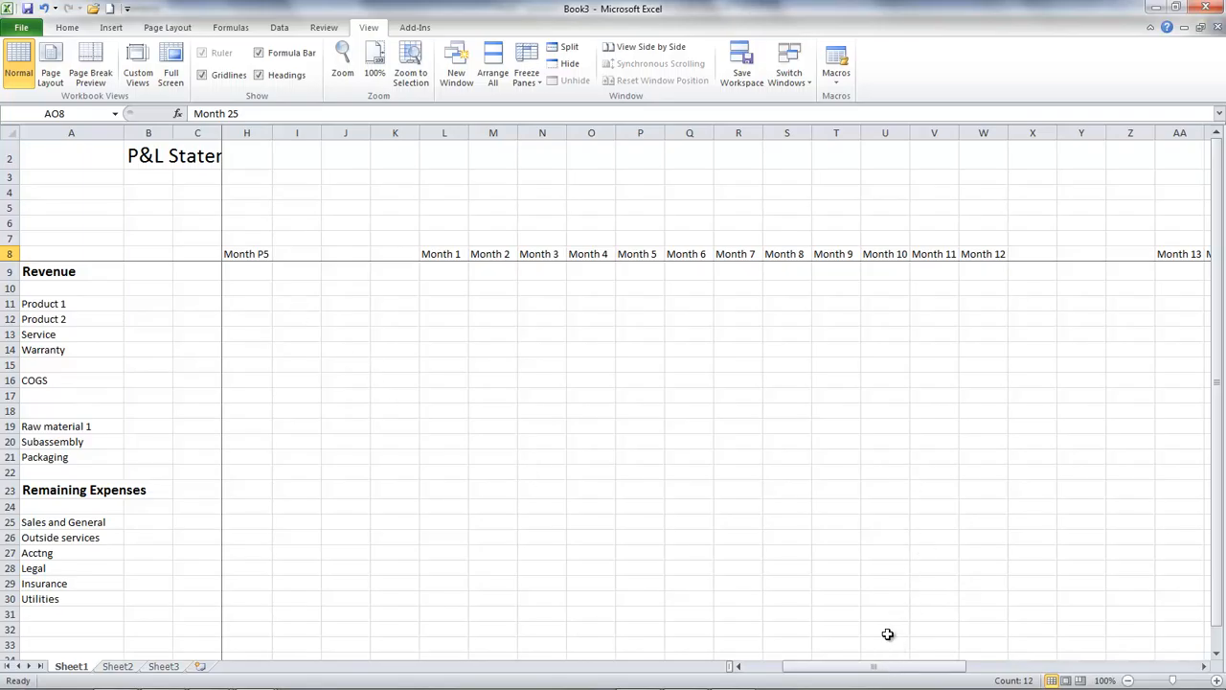
drag(887, 668, 826, 682)
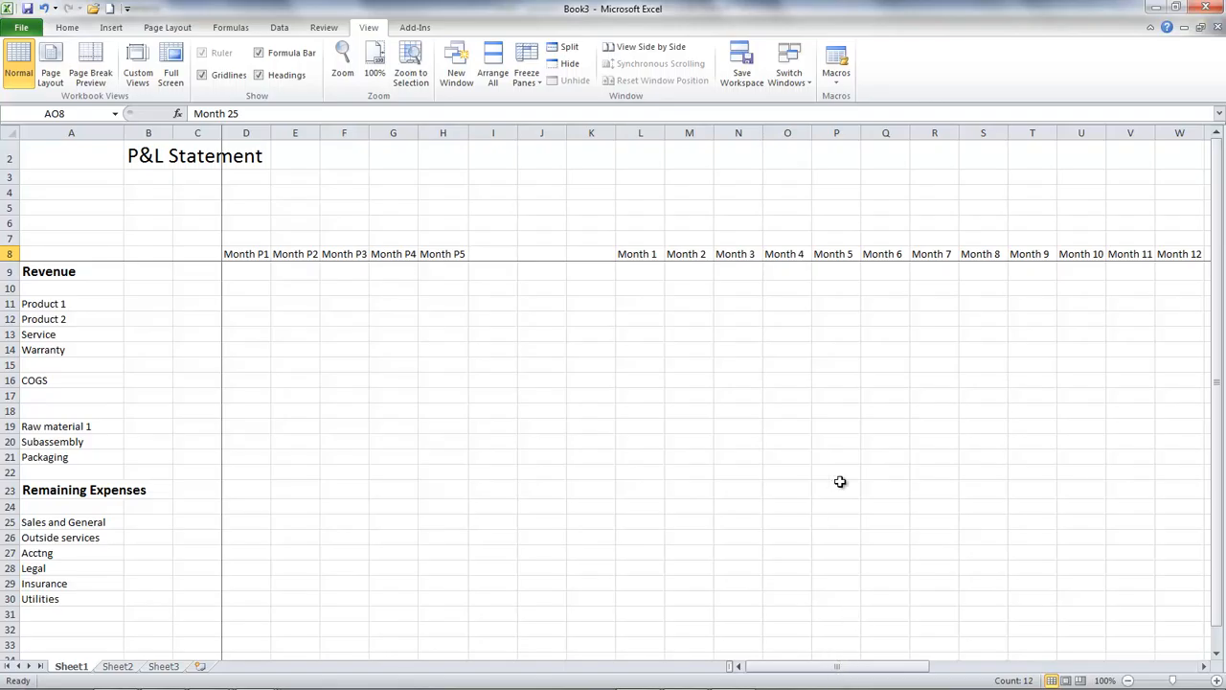
Step: Save the workbook to the Desktop as BUS4010 PnL Statement in Excel Workbook (*.xlsx) format
key(ctrl+s)
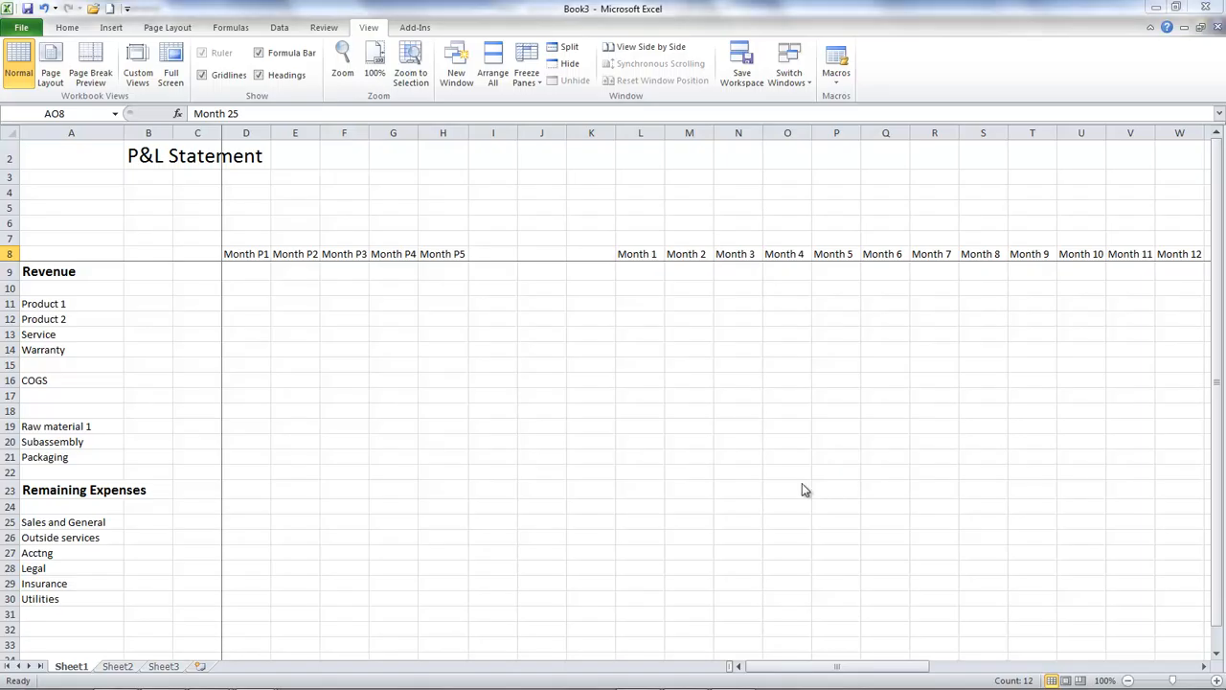
scroll(227, 129, up, 3)
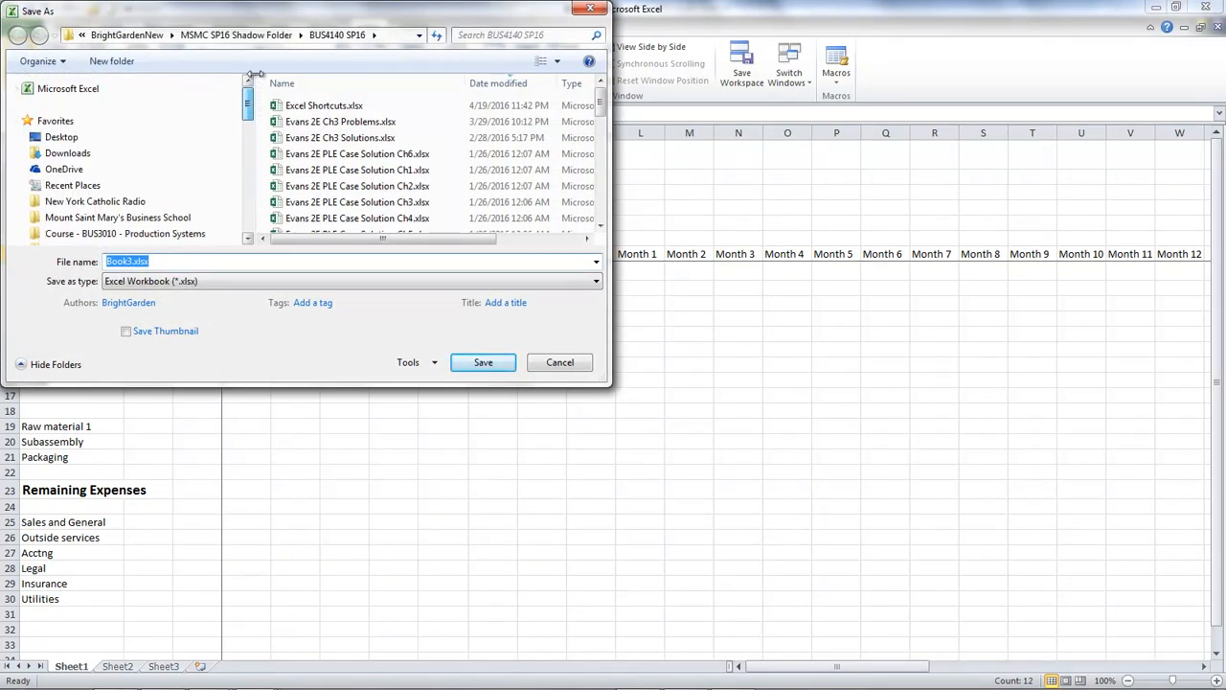
click(75, 138)
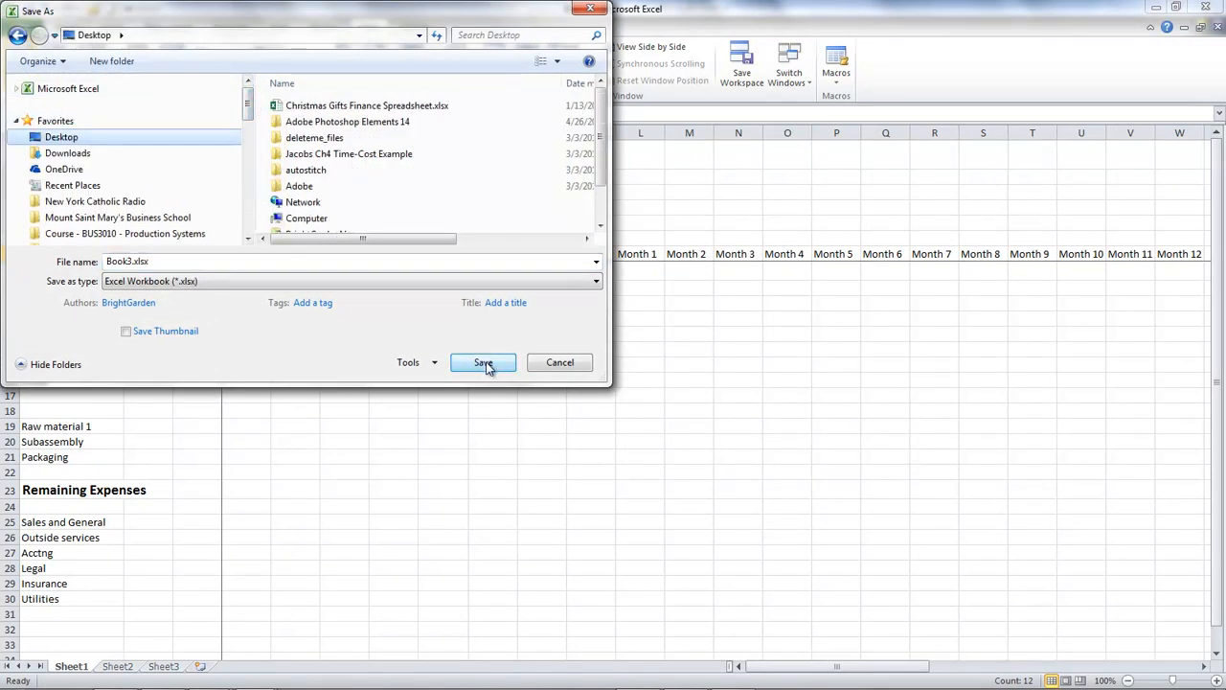
click(279, 258)
text(BUS)
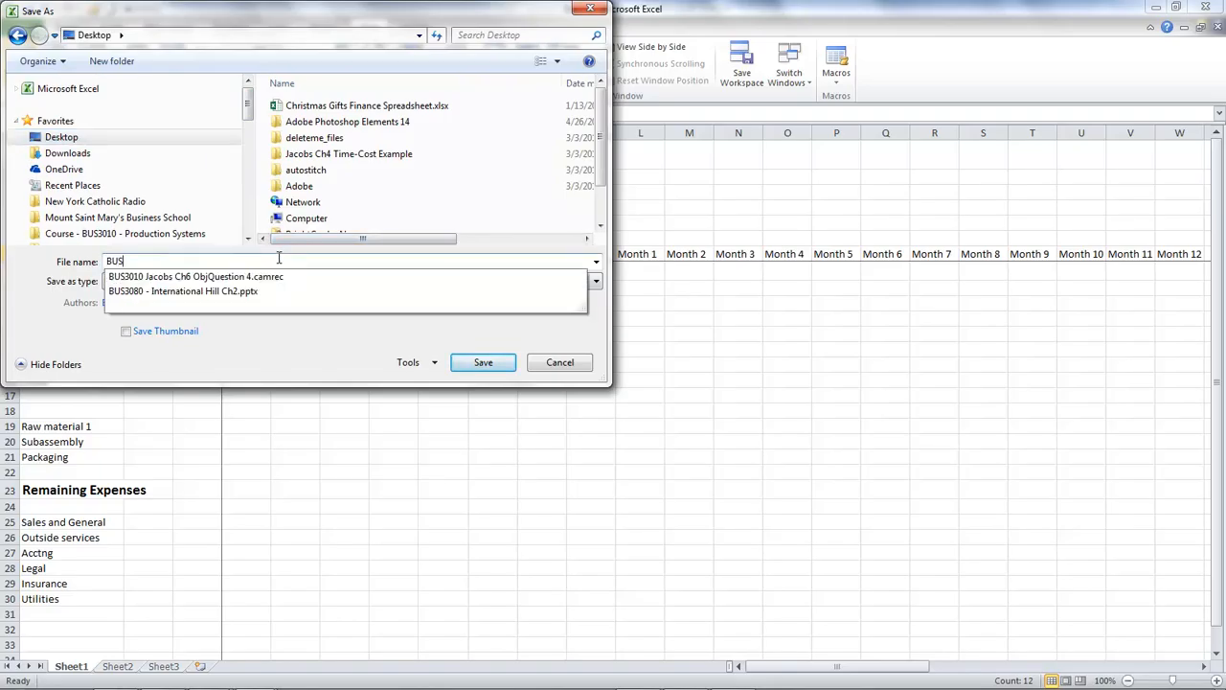
text(4010 PnL S)
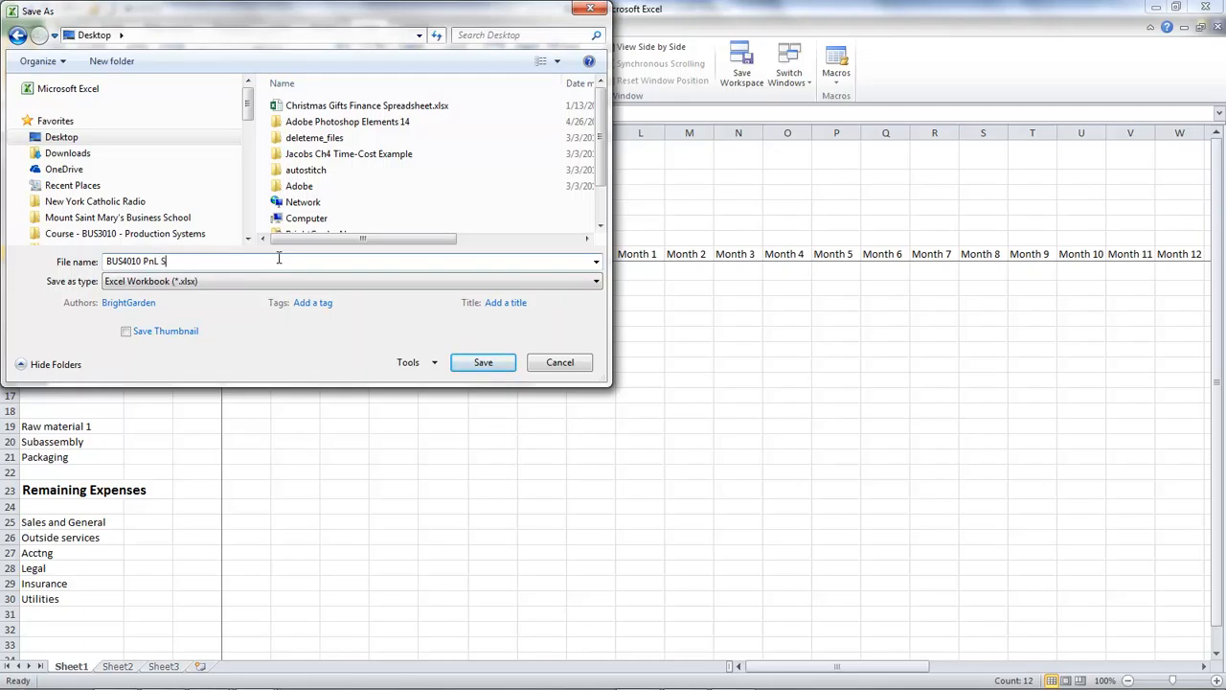
text(nt)
key(Return)
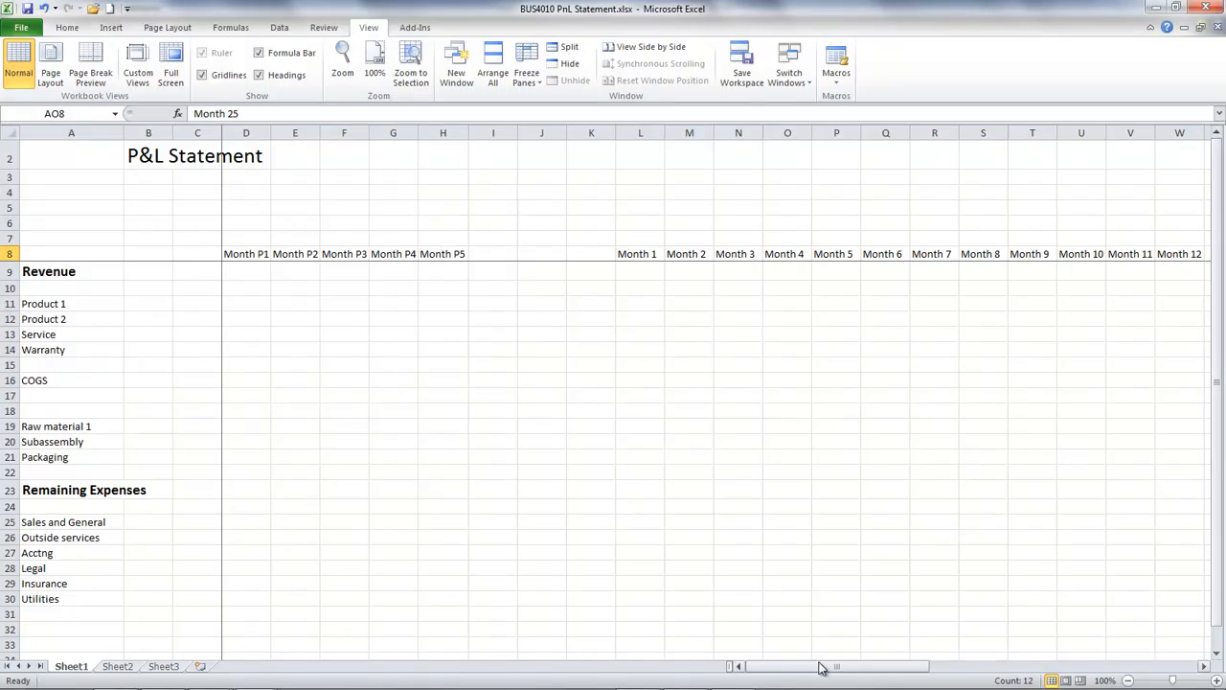
drag(821, 669, 676, 685)
drag(1218, 328, 1218, 351)
click(249, 286)
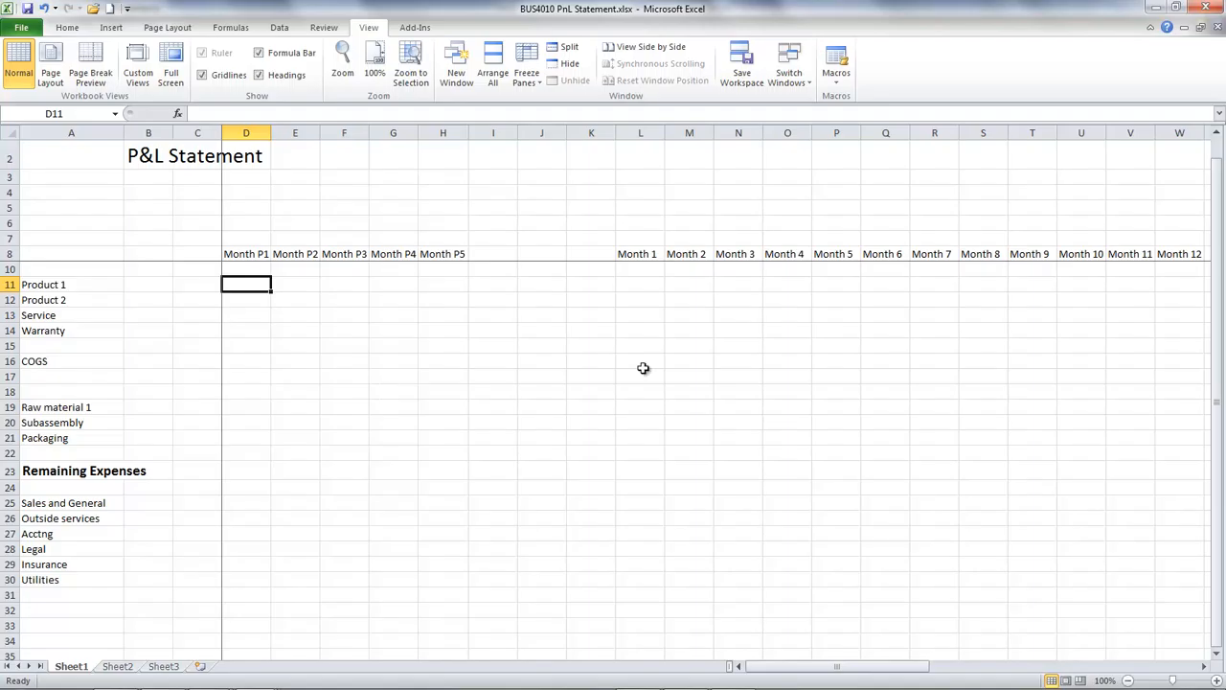
drag(1215, 504, 1213, 479)
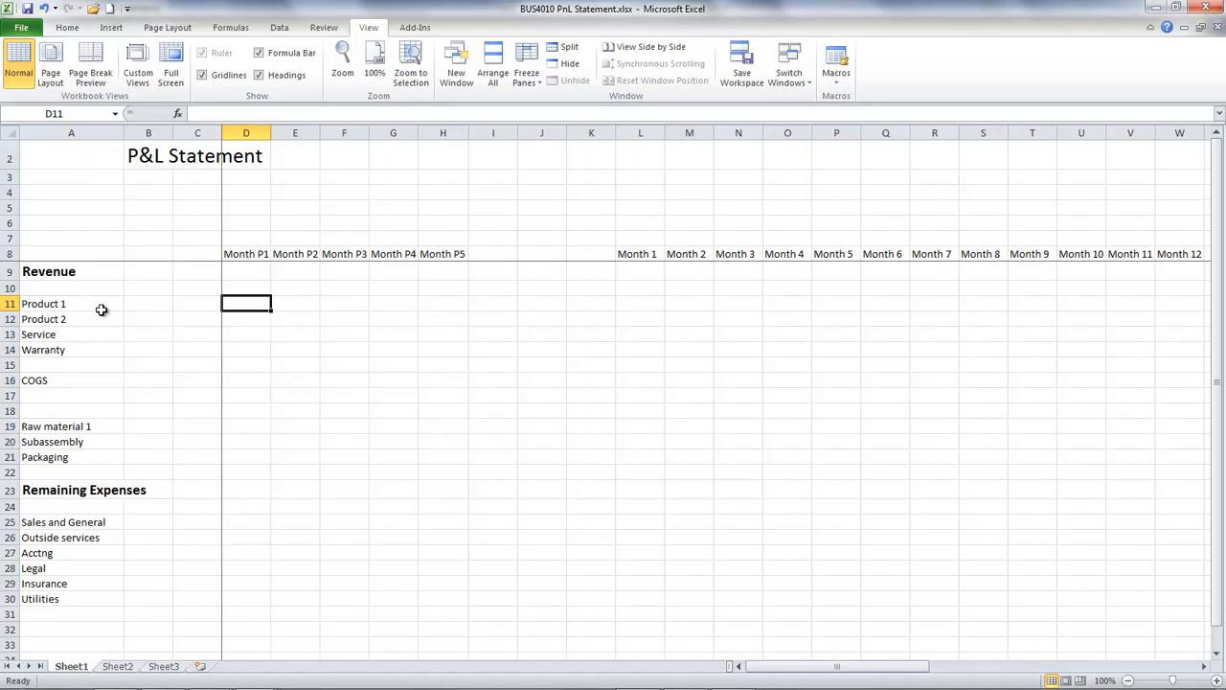
click(635, 303)
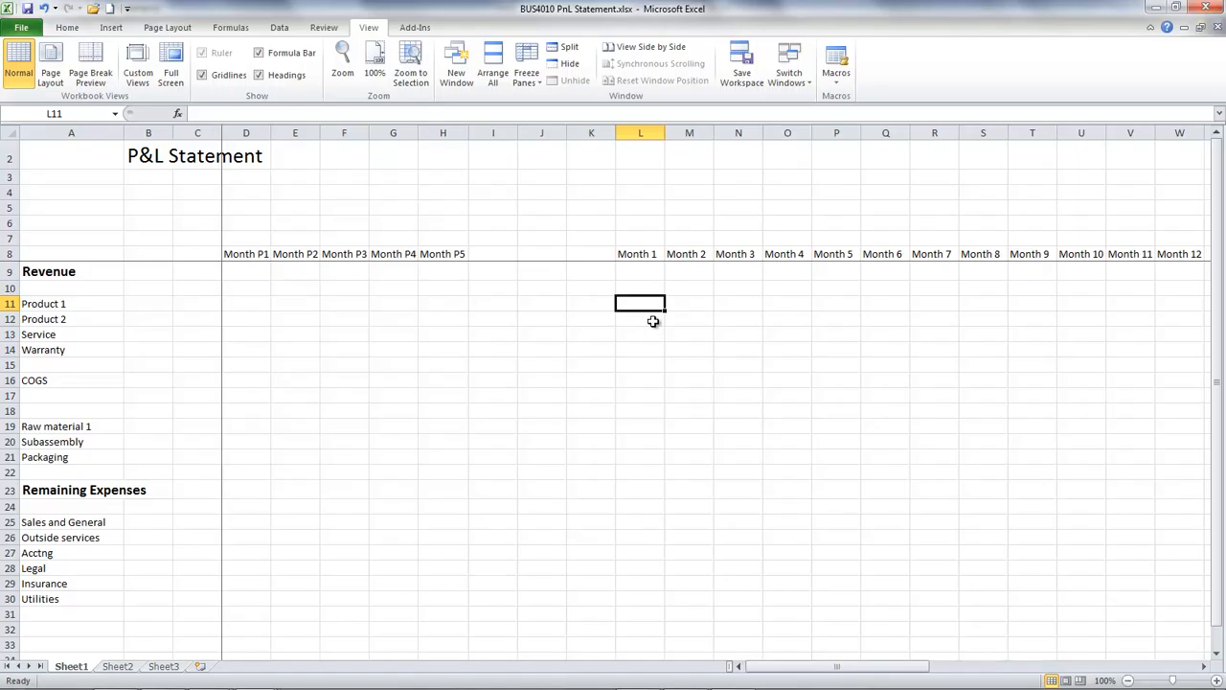
Step: Enter 10 in L9 and the formula =L9+2 in M9, and fill the formula across to Month 12 in W9
click(637, 276)
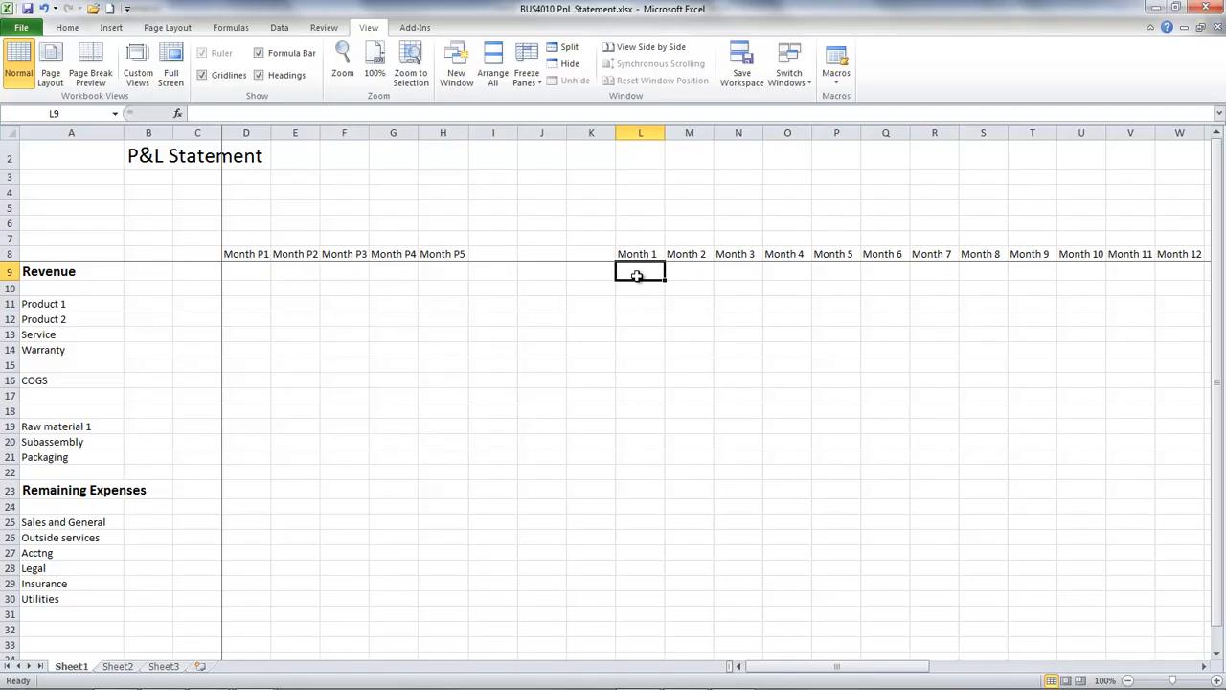
text(10)
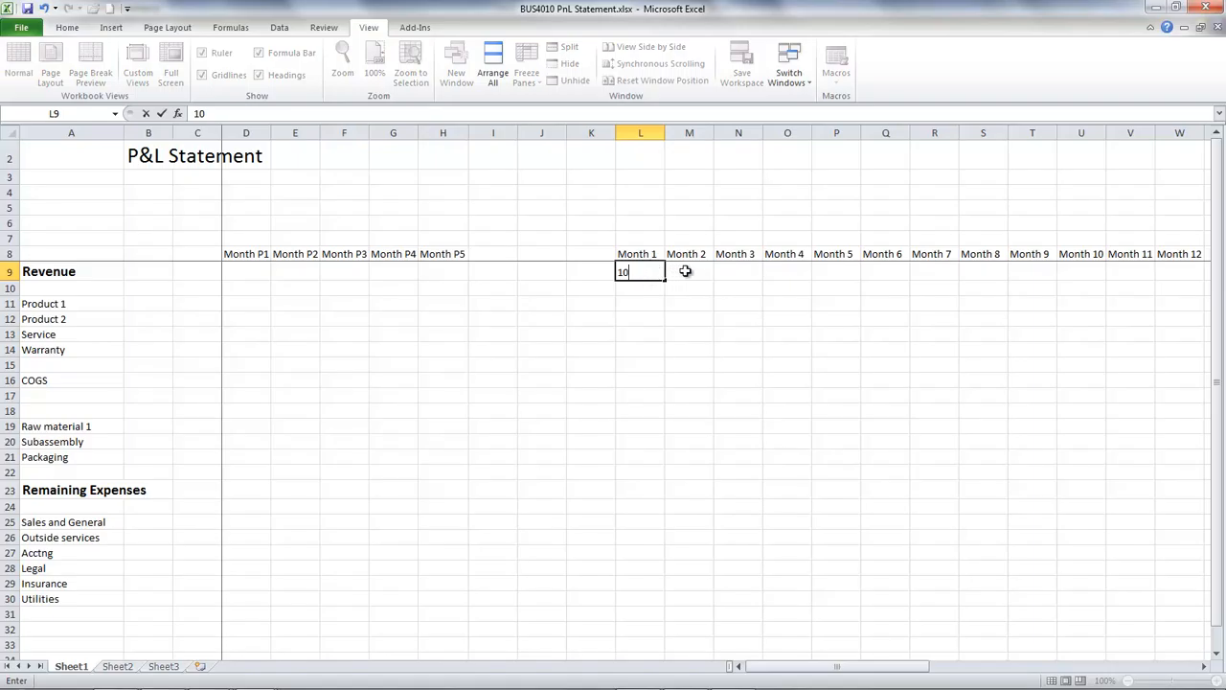
click(685, 271)
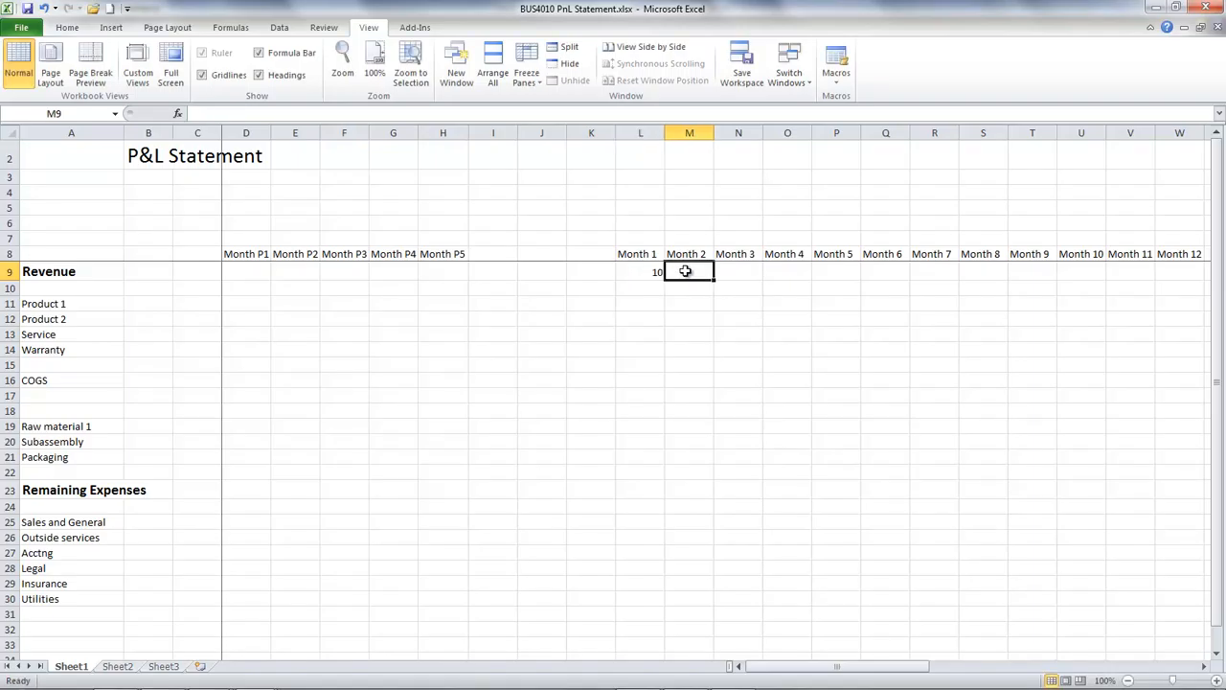
text(=)
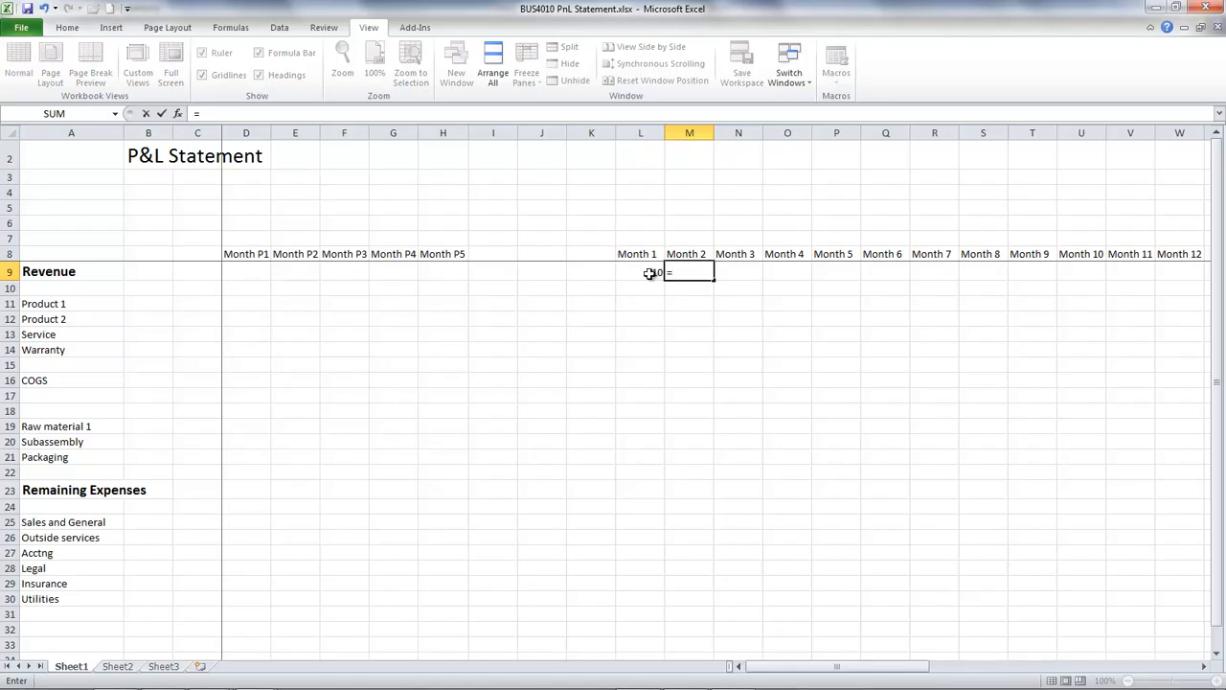
click(649, 273)
text(+2)
key(Return)
click(689, 273)
drag(714, 280, 1204, 280)
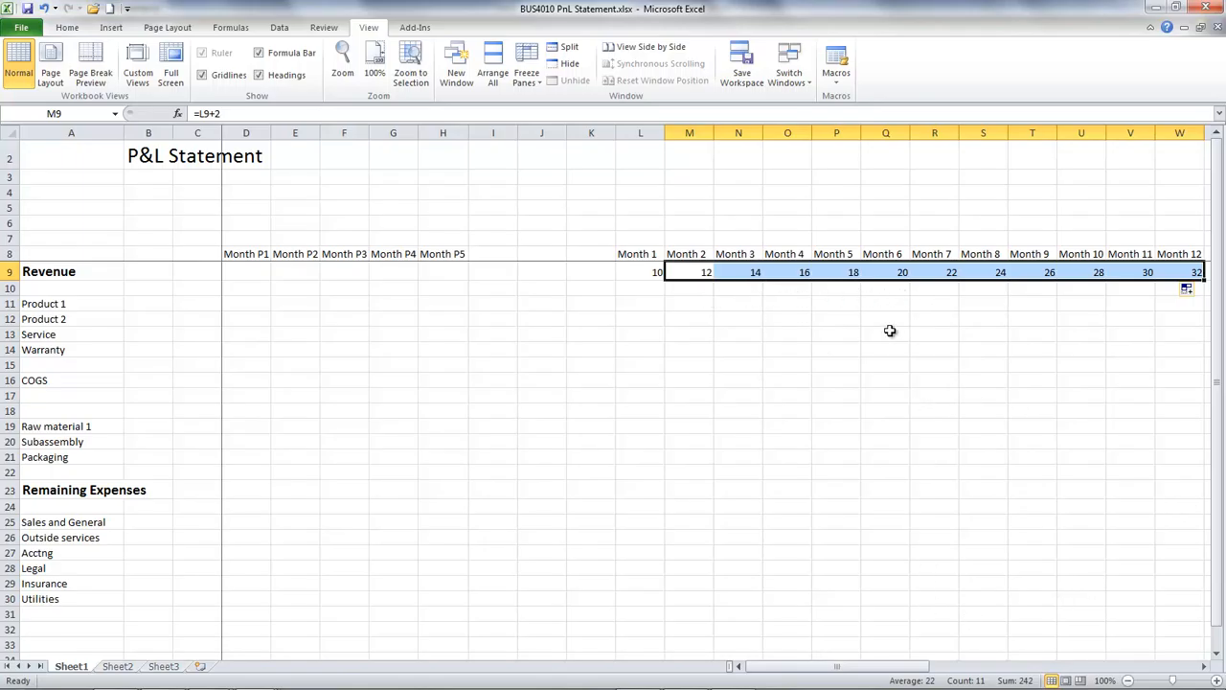
Step: Add the header Total in X8, beside Month 12
drag(892, 666, 920, 666)
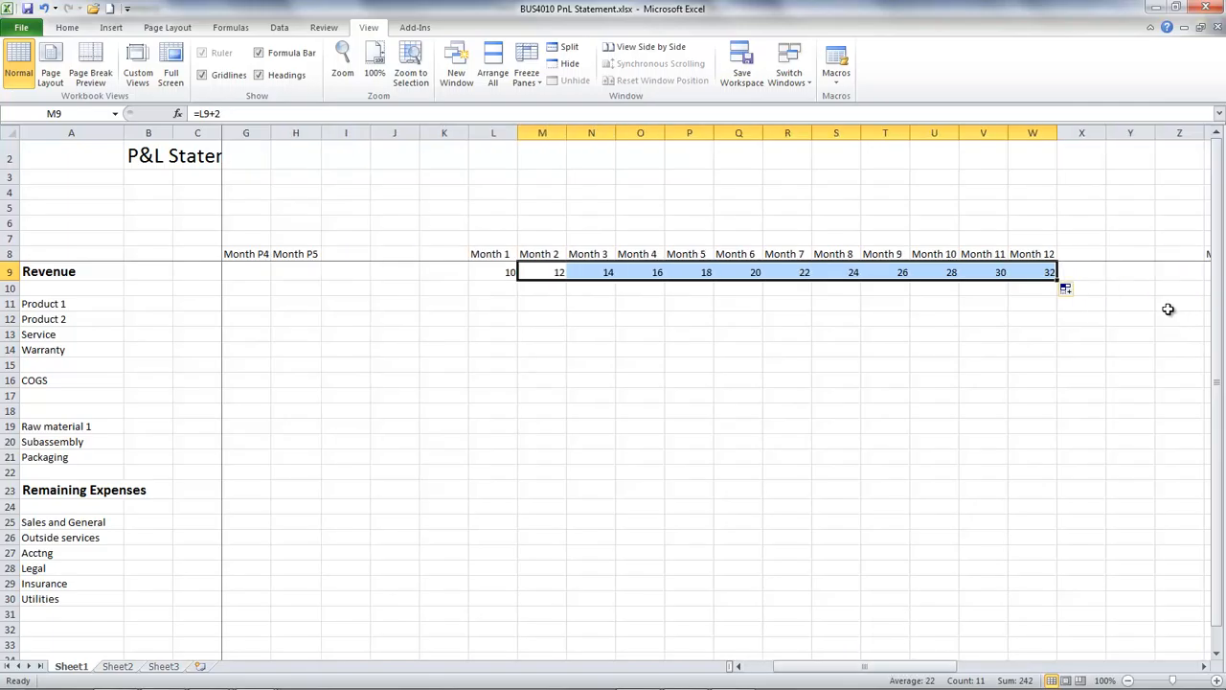
click(1081, 251)
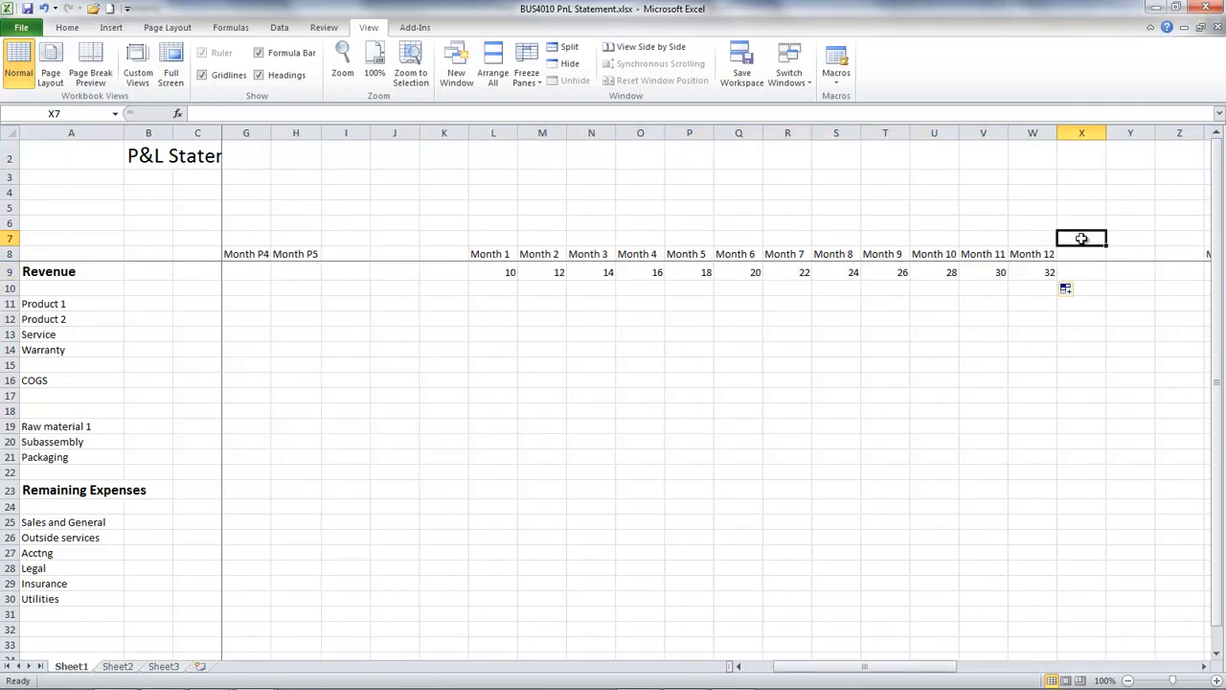
text(Total)
click(1119, 321)
Step: Total the Month 1 to Month 12 revenue in X9 with AutoSum, using =SUM(L9:W9)
click(1084, 272)
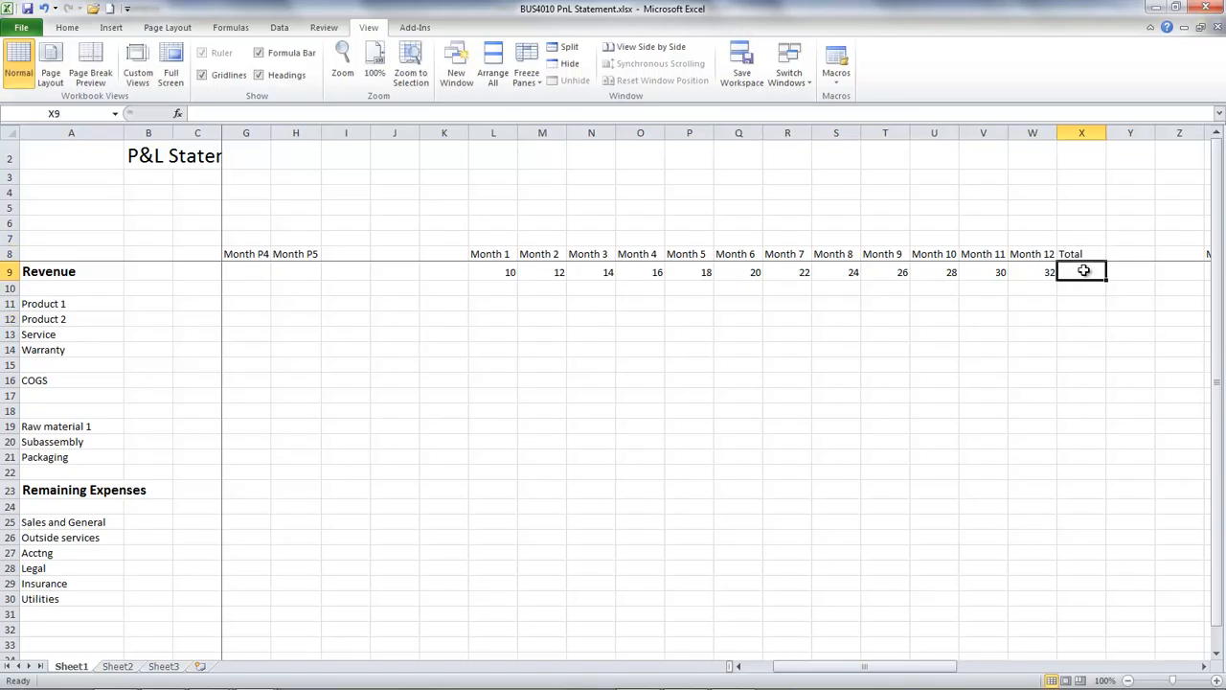
text(=)
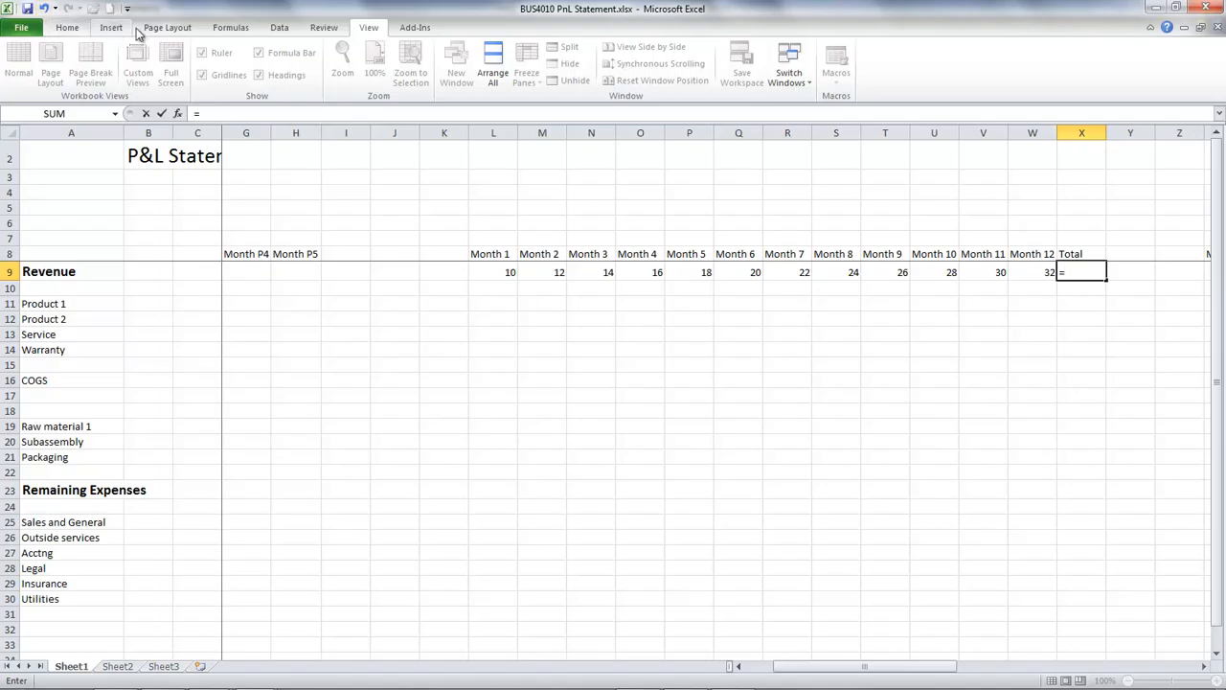
click(223, 29)
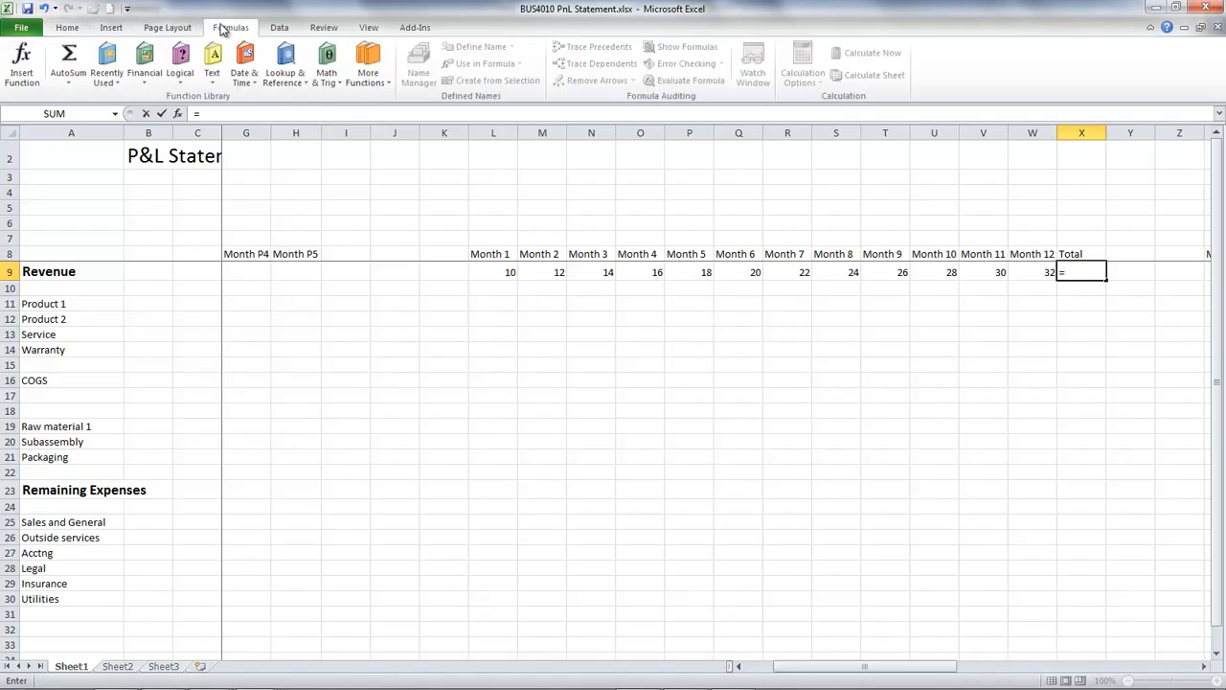
click(69, 84)
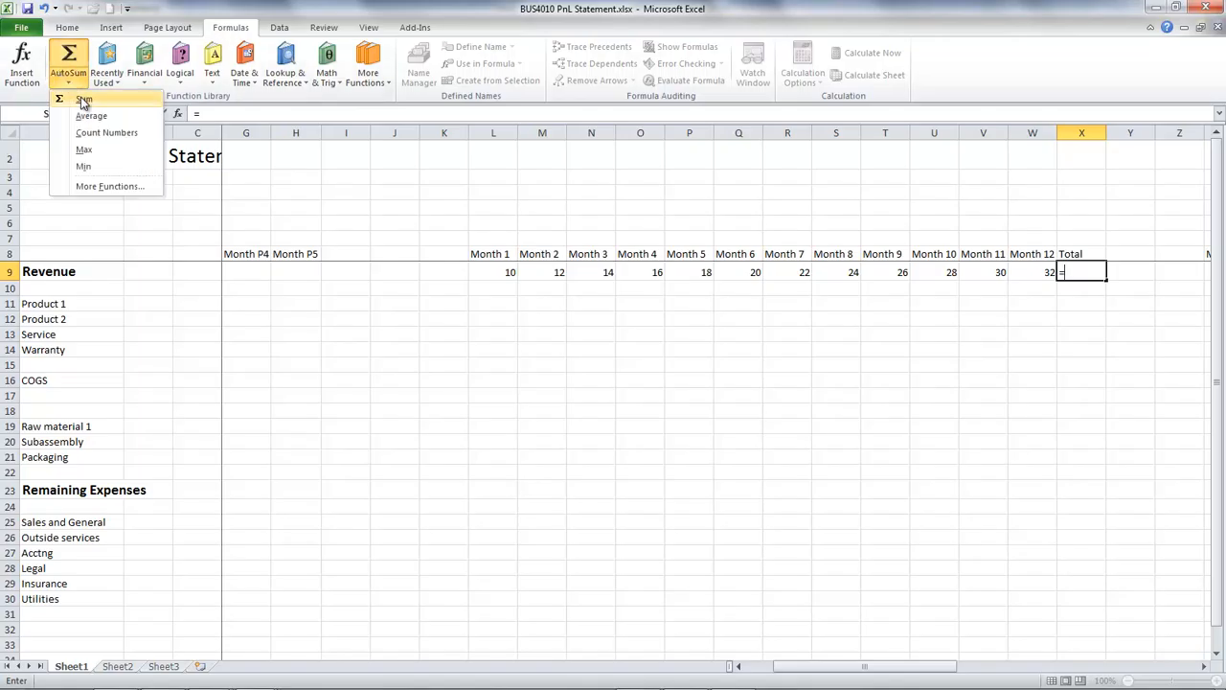
click(83, 101)
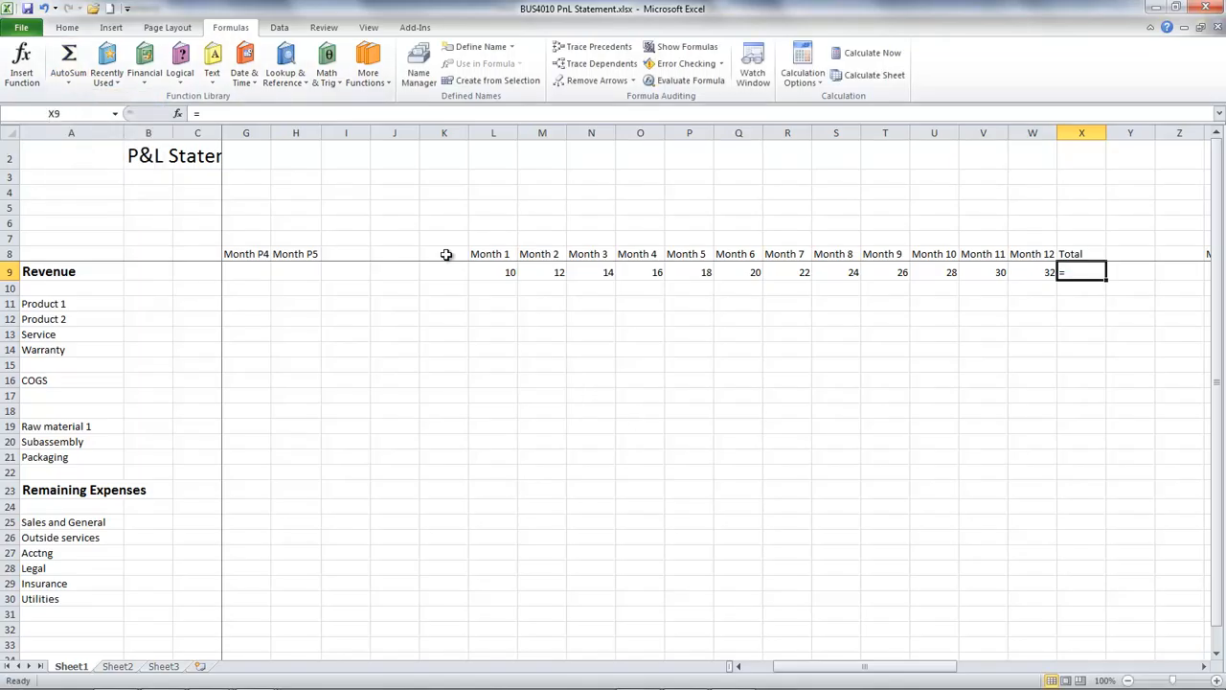
click(500, 273)
drag(500, 273, 628, 274)
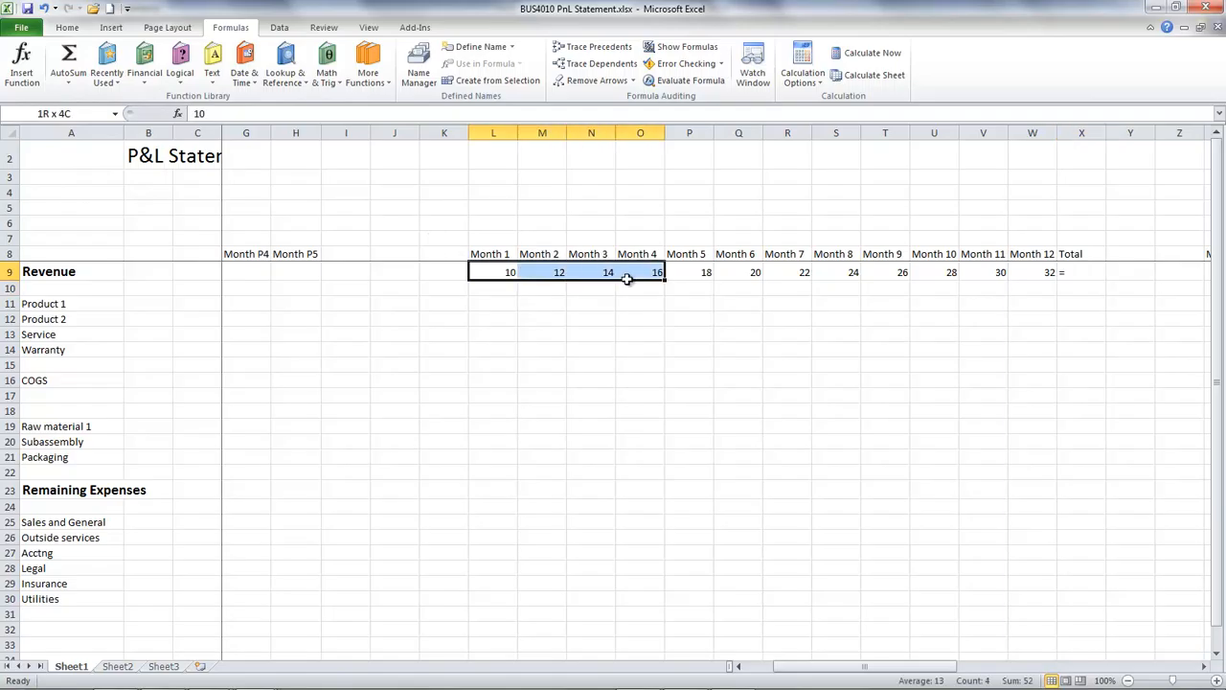
double_click(1076, 275)
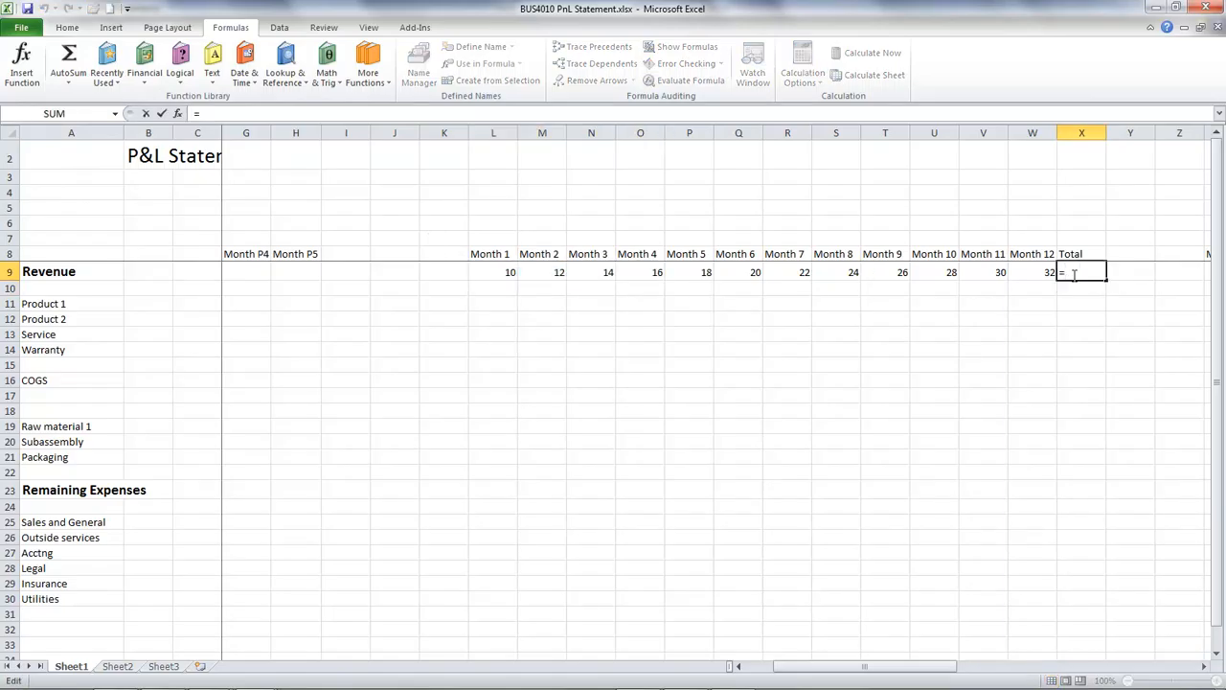
click(68, 57)
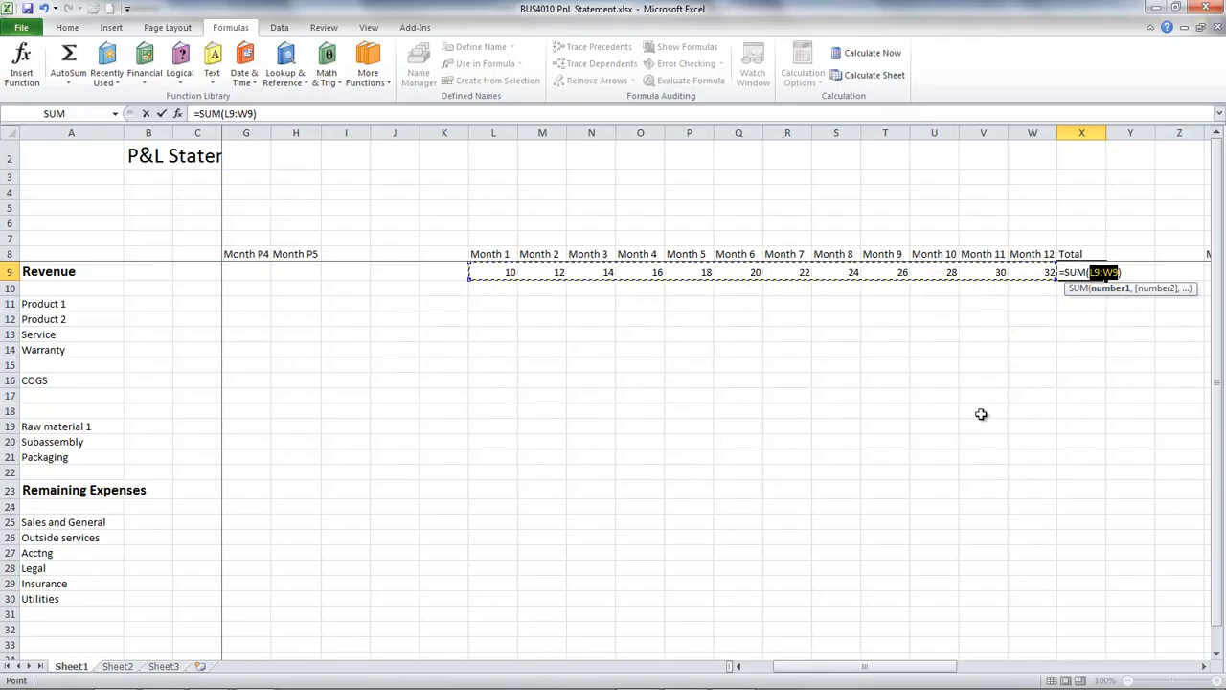
key(Return)
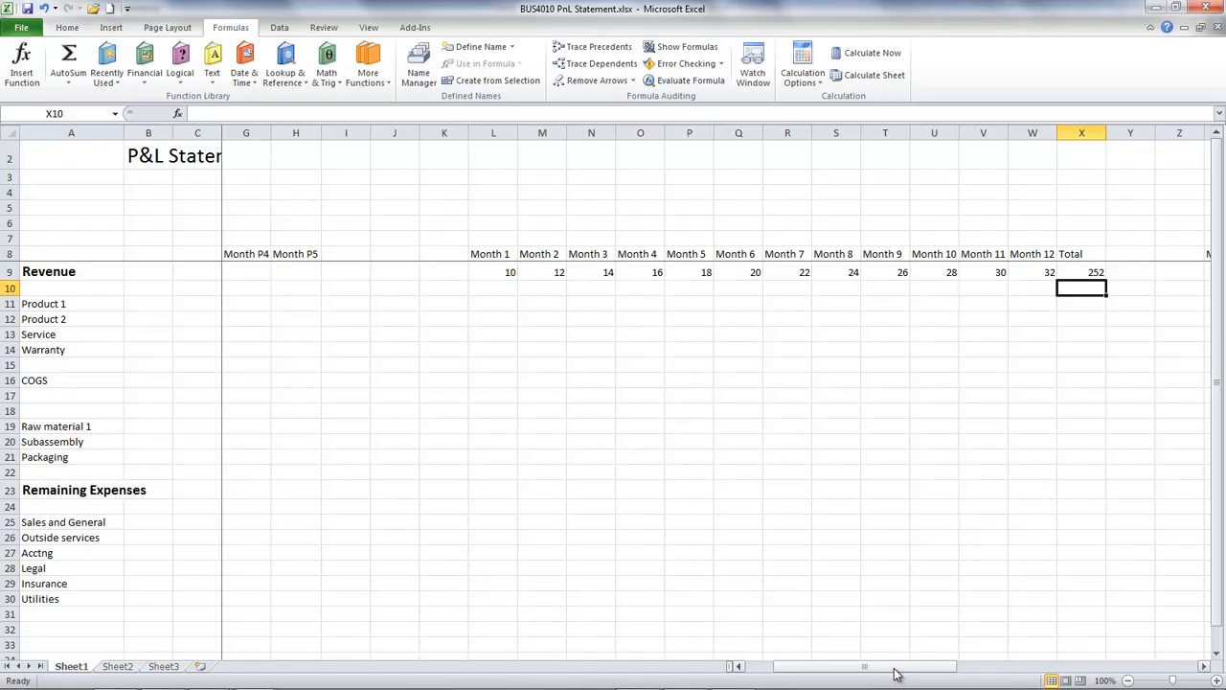
drag(895, 673, 936, 678)
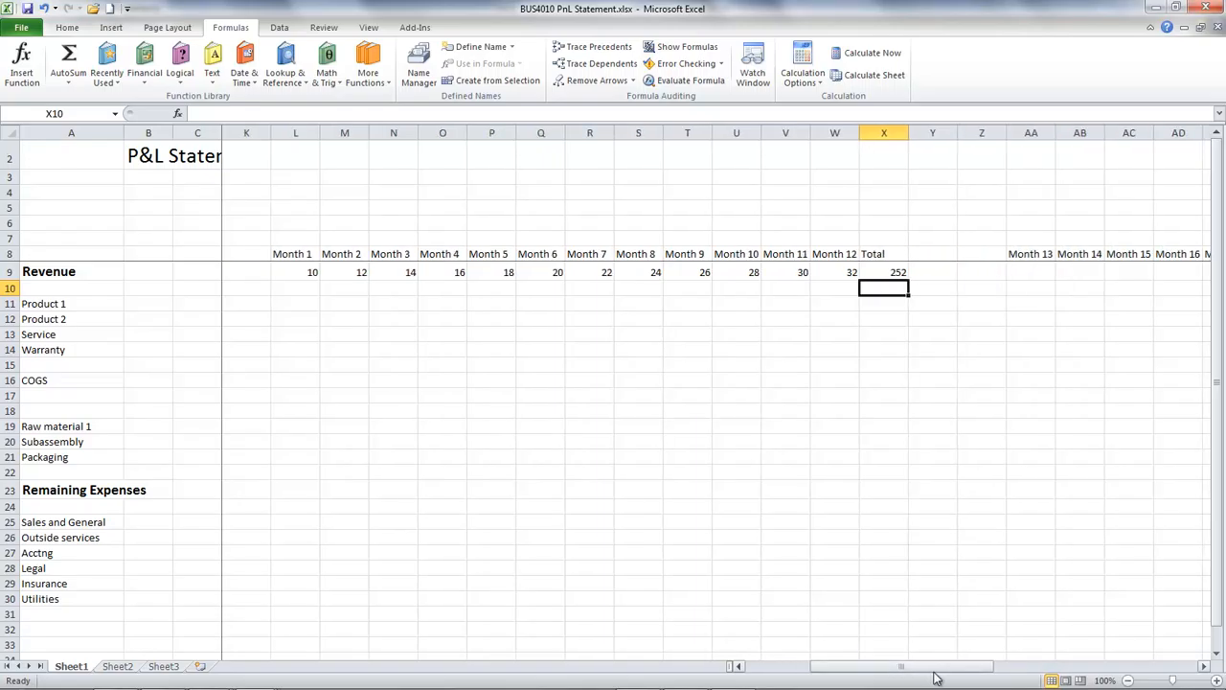
click(1025, 275)
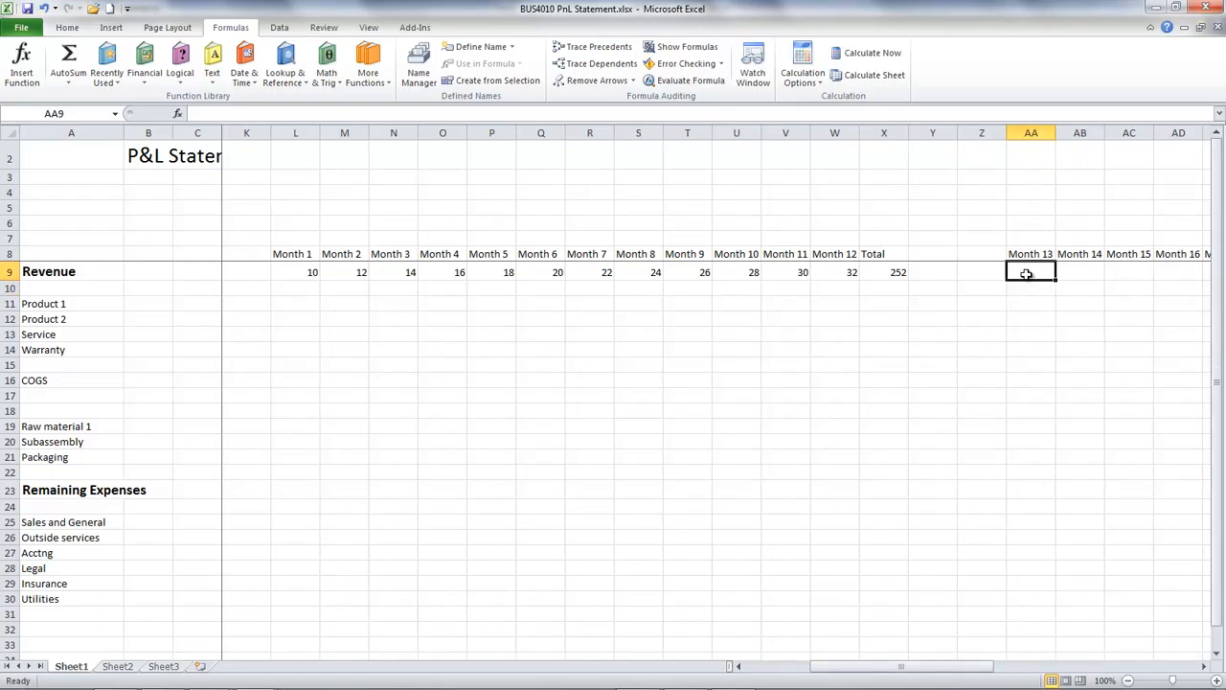
text(=)
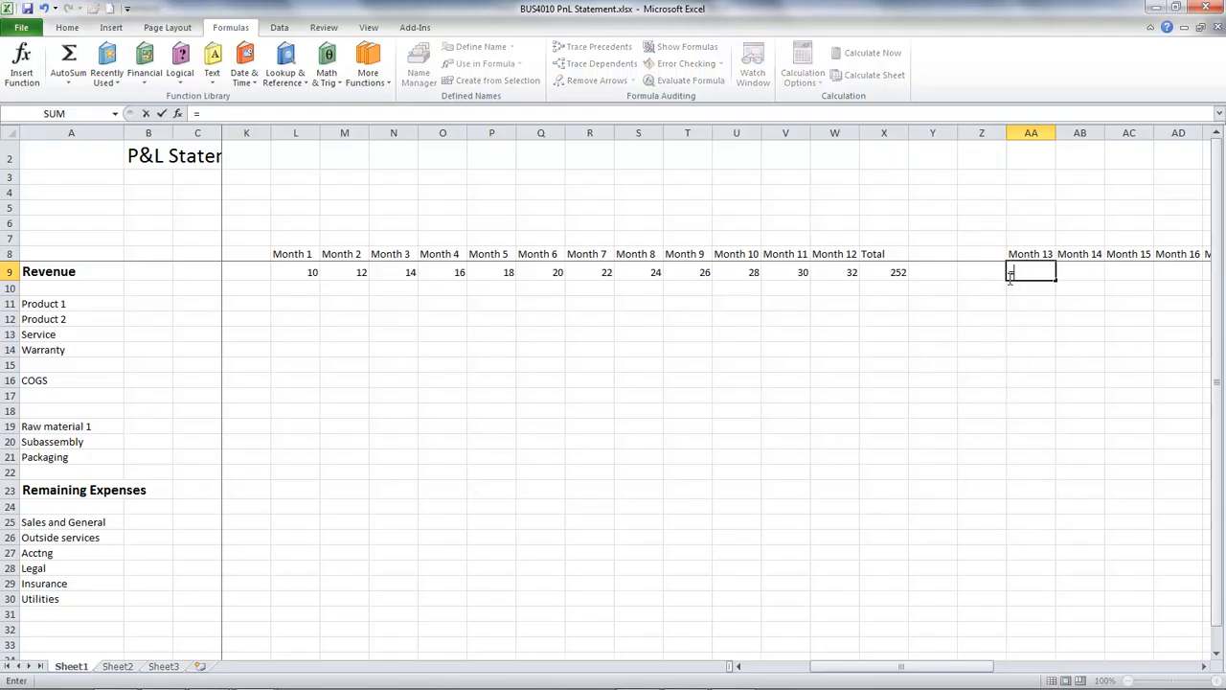
click(843, 277)
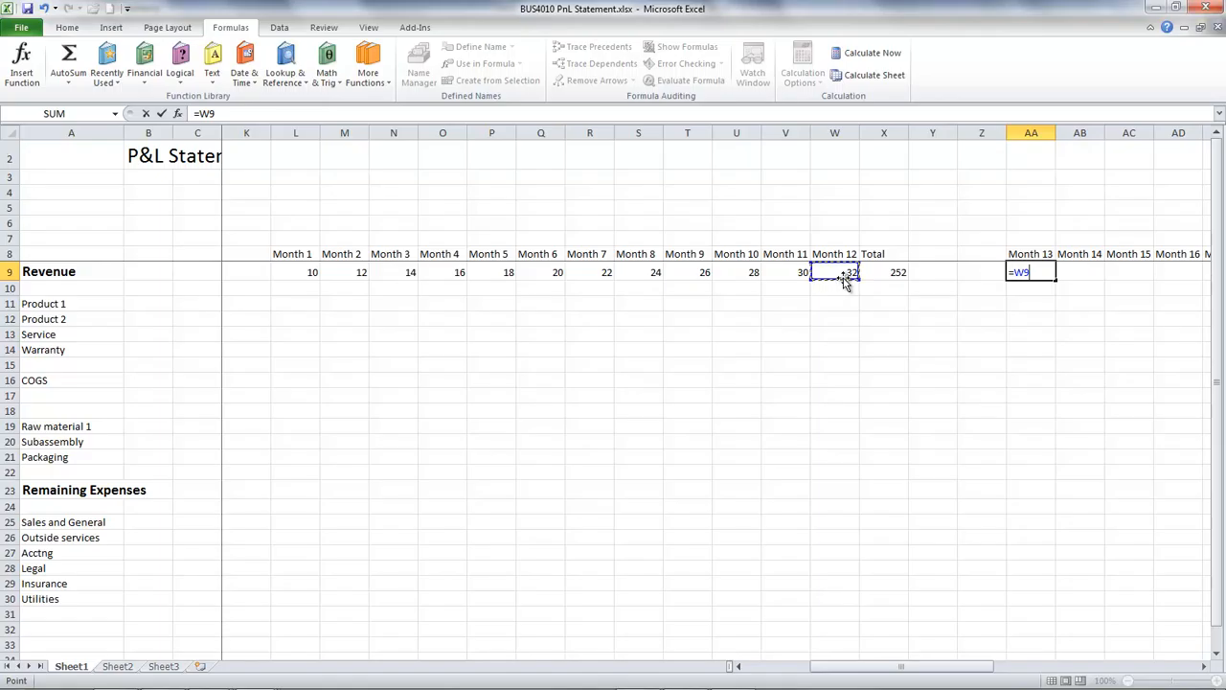
text(*)
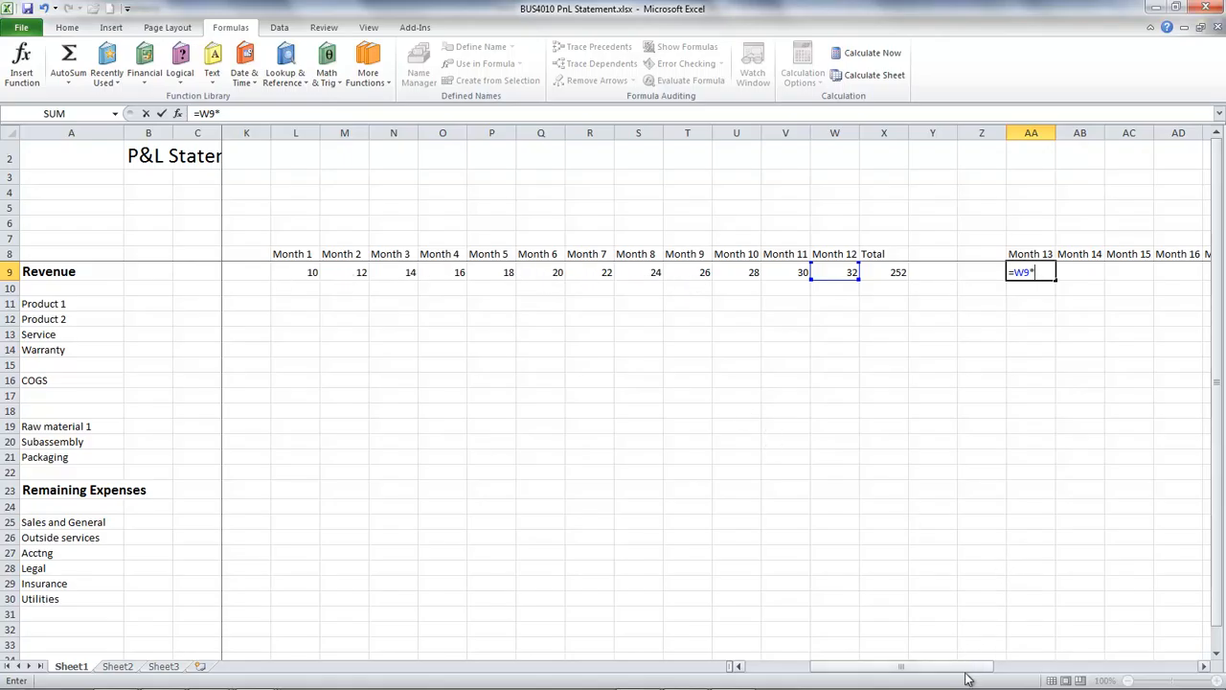
mouse_move(964, 668)
mouse_down()
mouse_move(939, 660)
mouse_move(913, 678)
mouse_move(832, 682)
mouse_move(943, 680)
mouse_up()
drag(446, 273, 1150, 276)
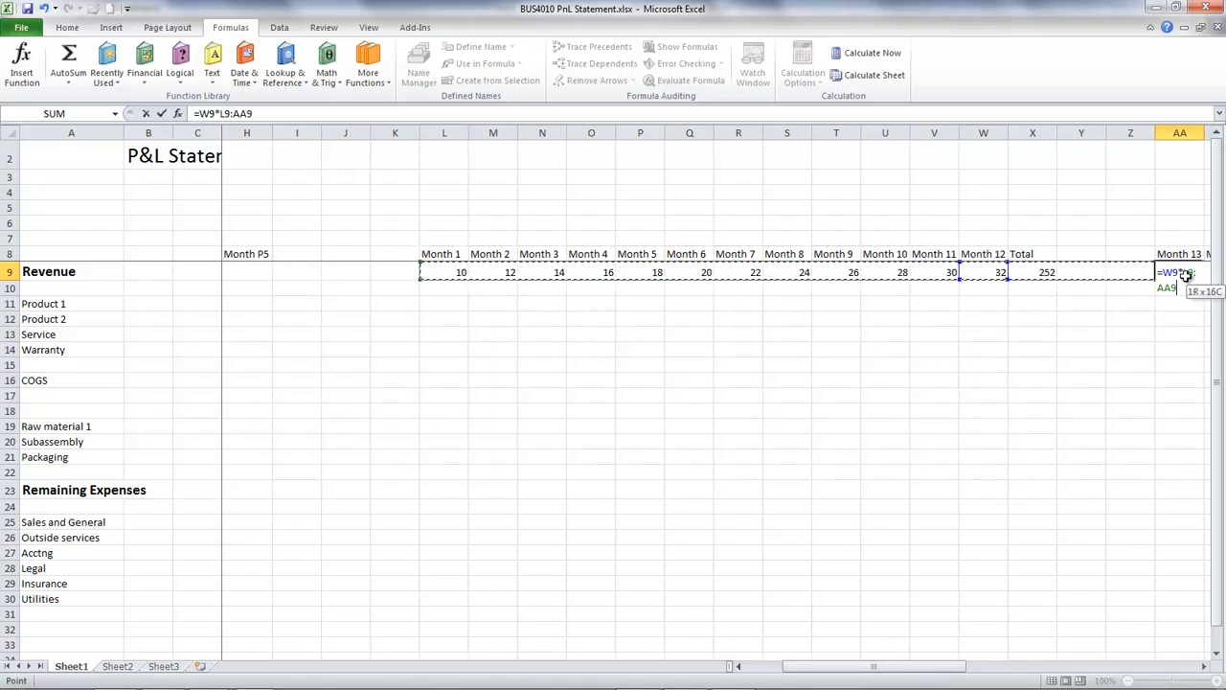
key(Escape)
Step: Move the monthly figures and their total from L9:X9 to the Product 1 row, starting at L11
drag(448, 273, 1020, 272)
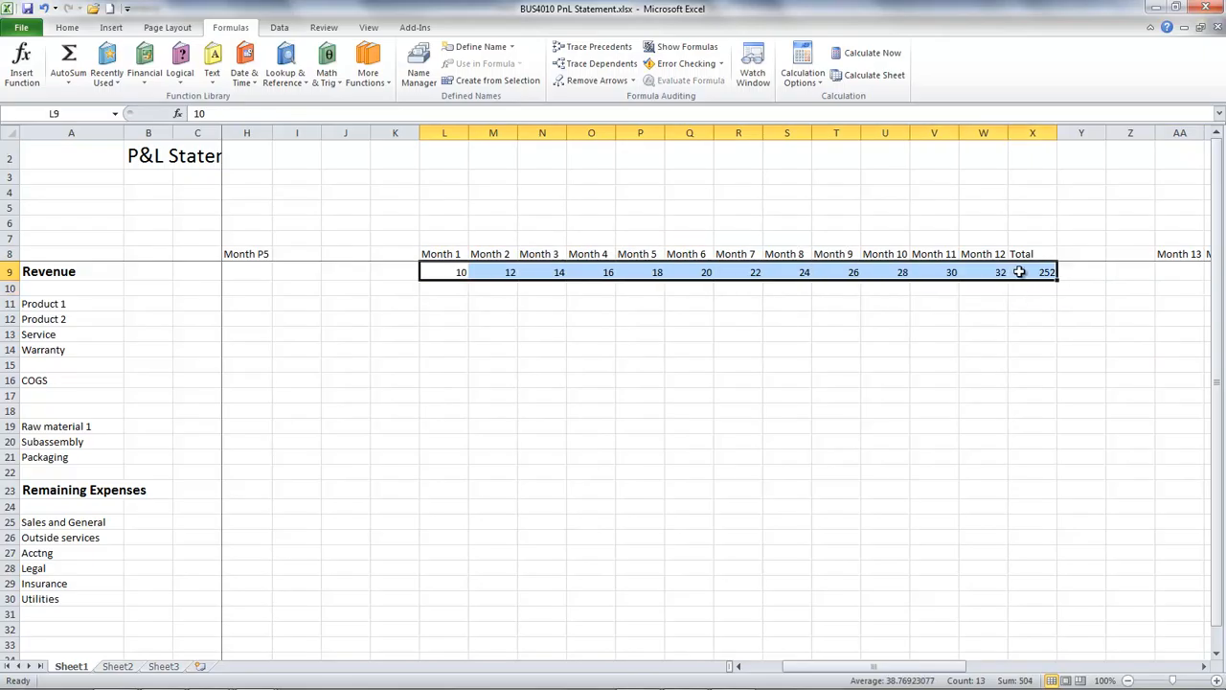
key(ctrl+c)
click(430, 303)
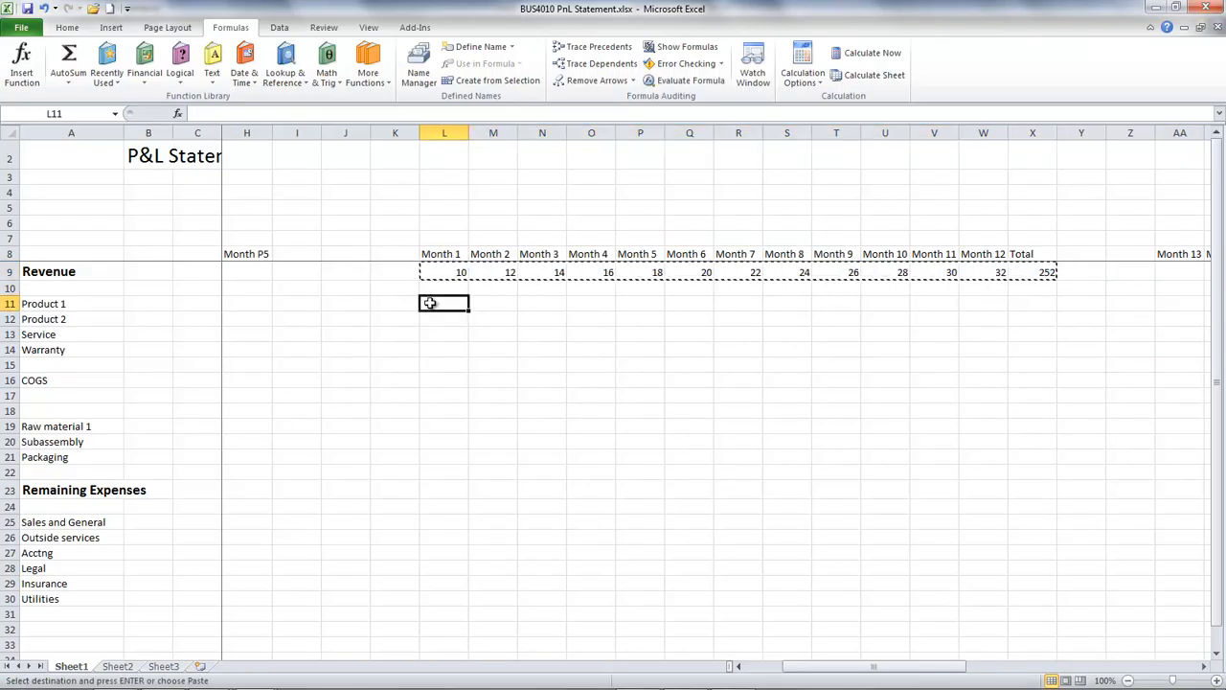
key(Return)
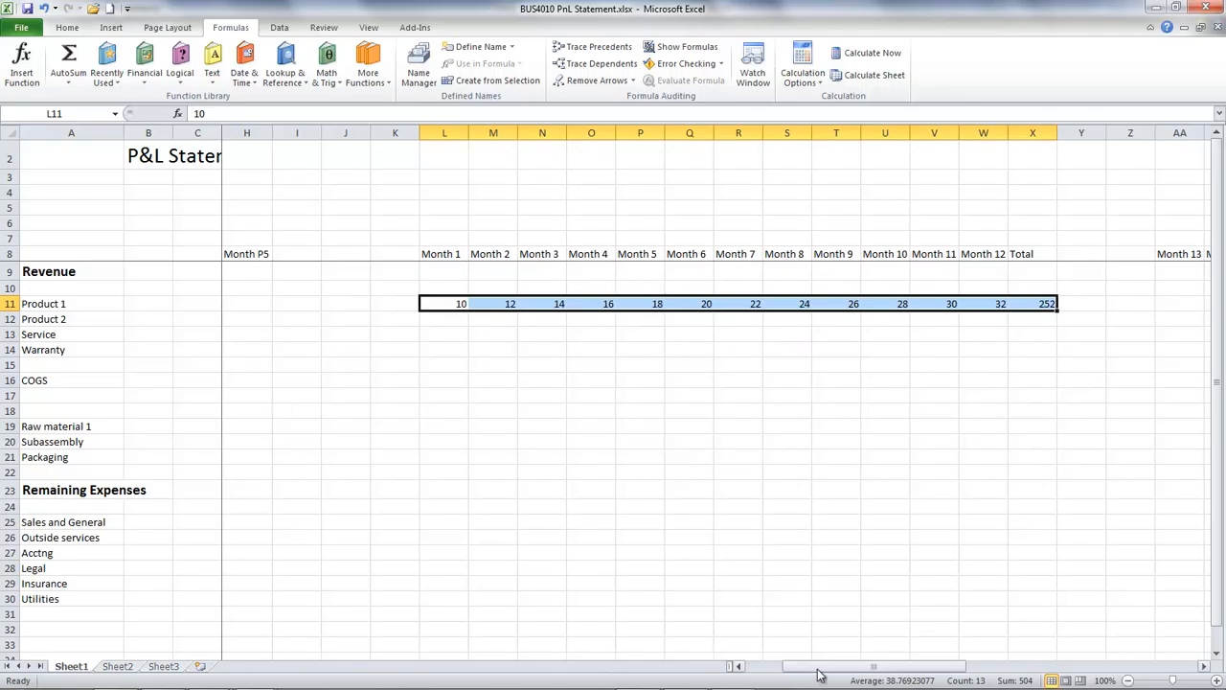
Step: Enter the Product 1 formula =W11*1.1 for Month 13 in AA11
drag(819, 673, 892, 305)
click(892, 304)
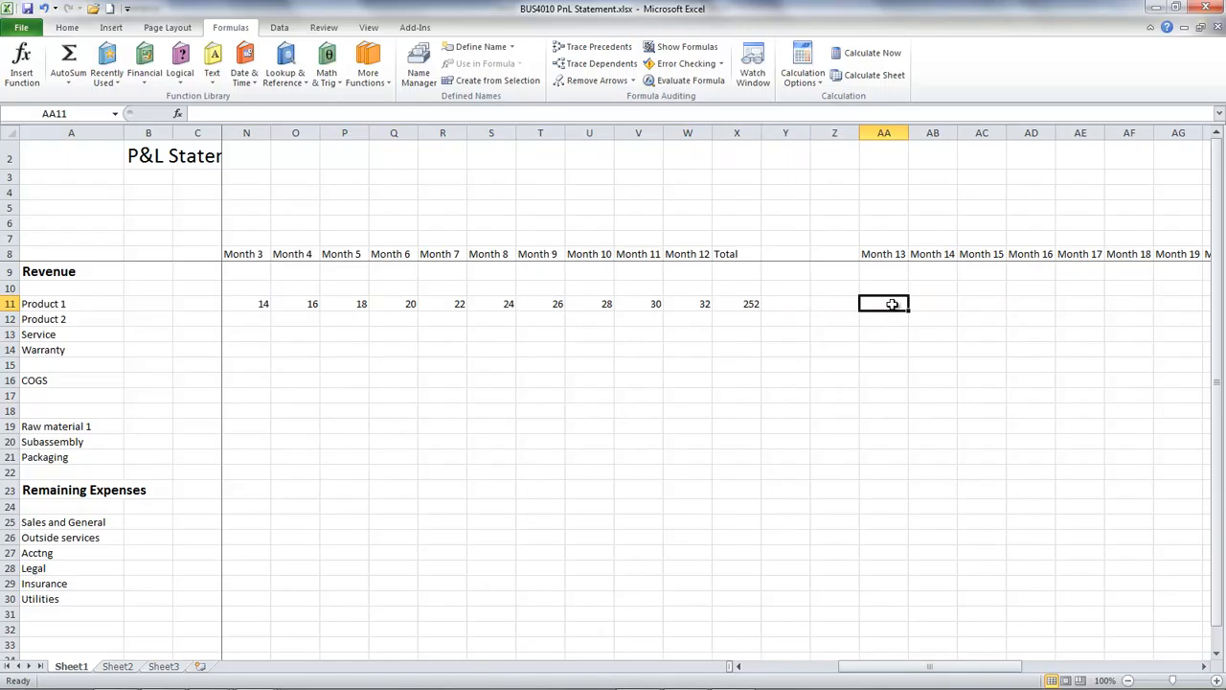
text(=)
click(700, 304)
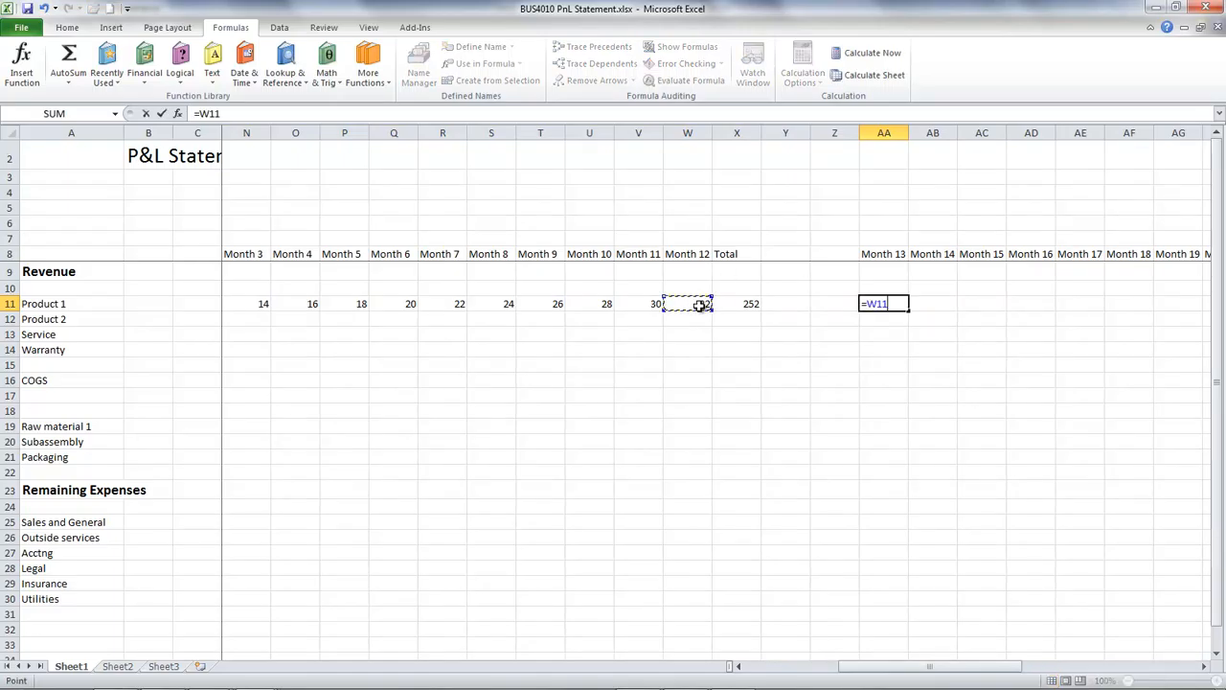
text(*)
key(Return)
Step: Try to fill the Month 13 formula from AA11 across to Month 24 in AL11
click(893, 304)
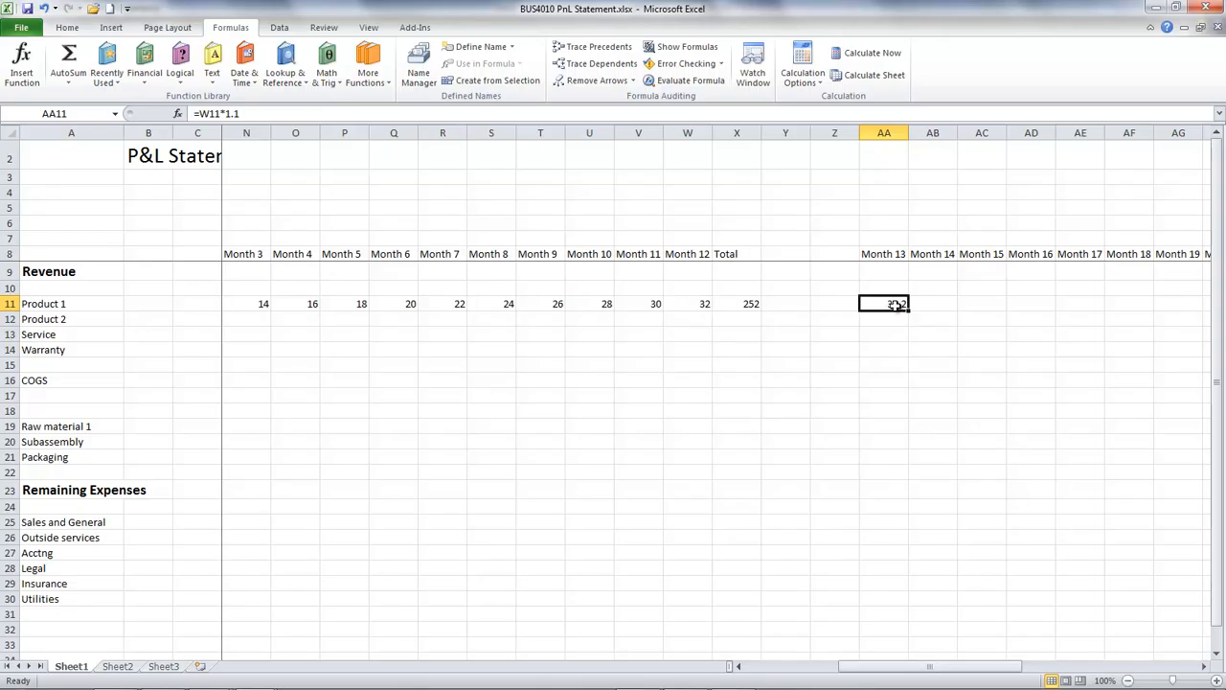
drag(908, 313, 1138, 331)
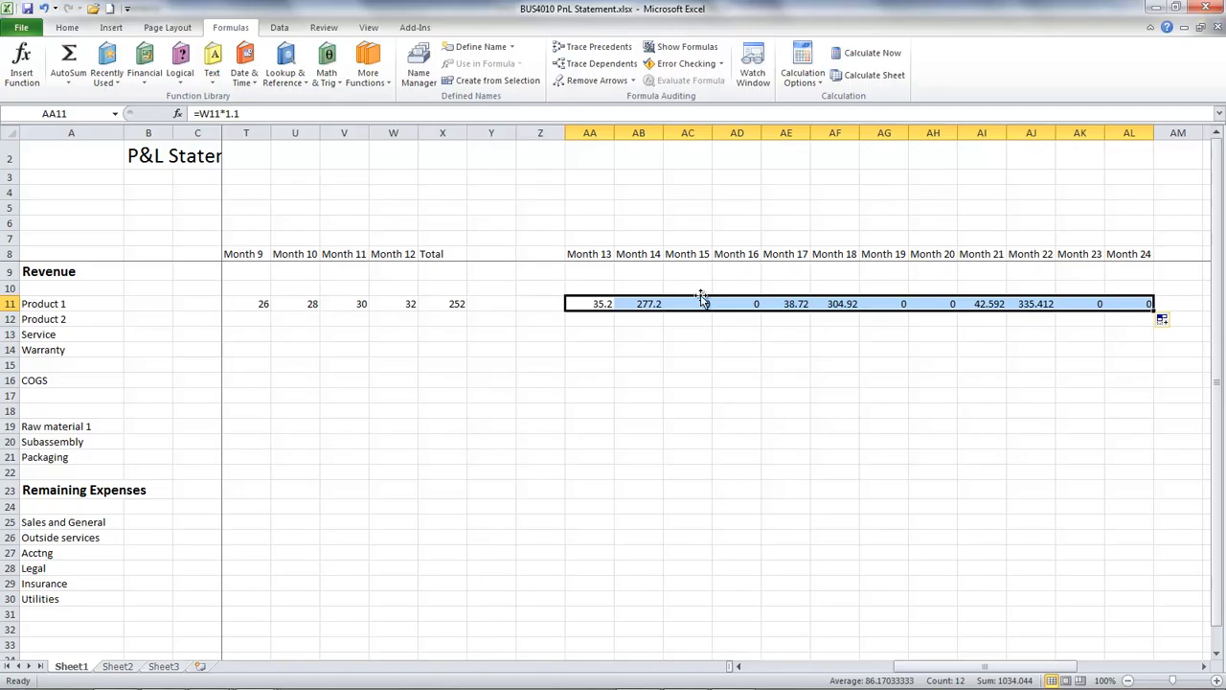
click(599, 304)
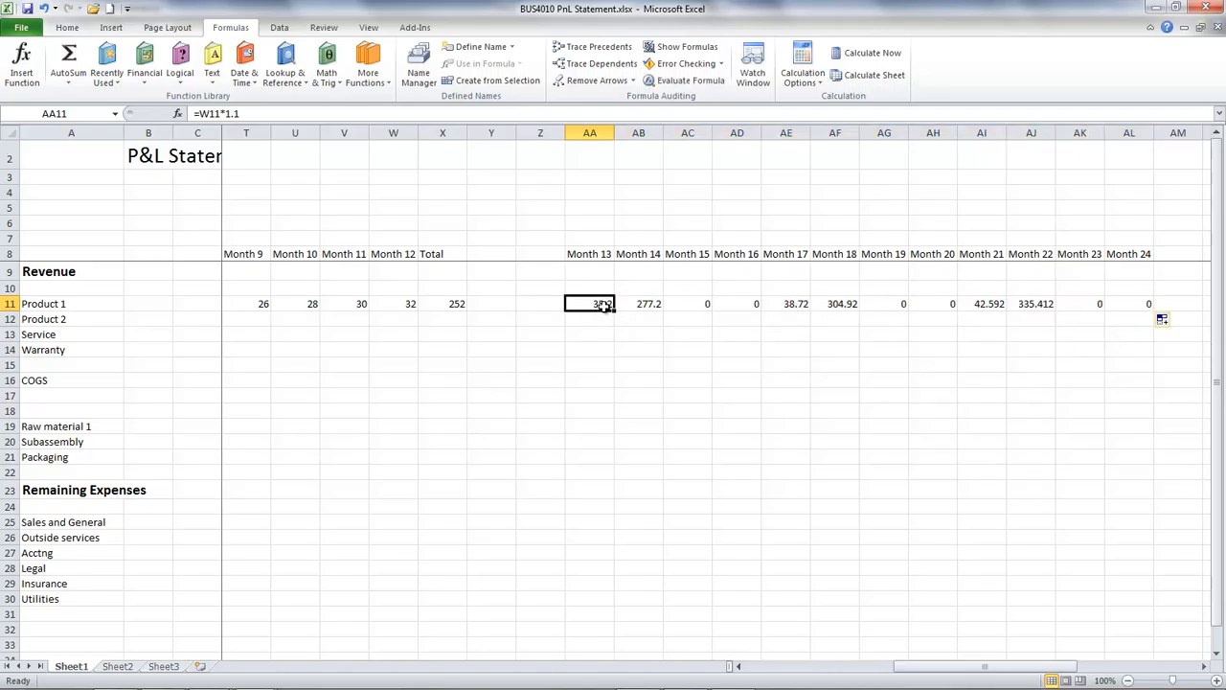
Step: Enter =AA11*1.1 for Month 14 in AB11 and fill the formula across to Month 24 in AL11
click(632, 305)
text(=)
click(596, 302)
text(*1.1)
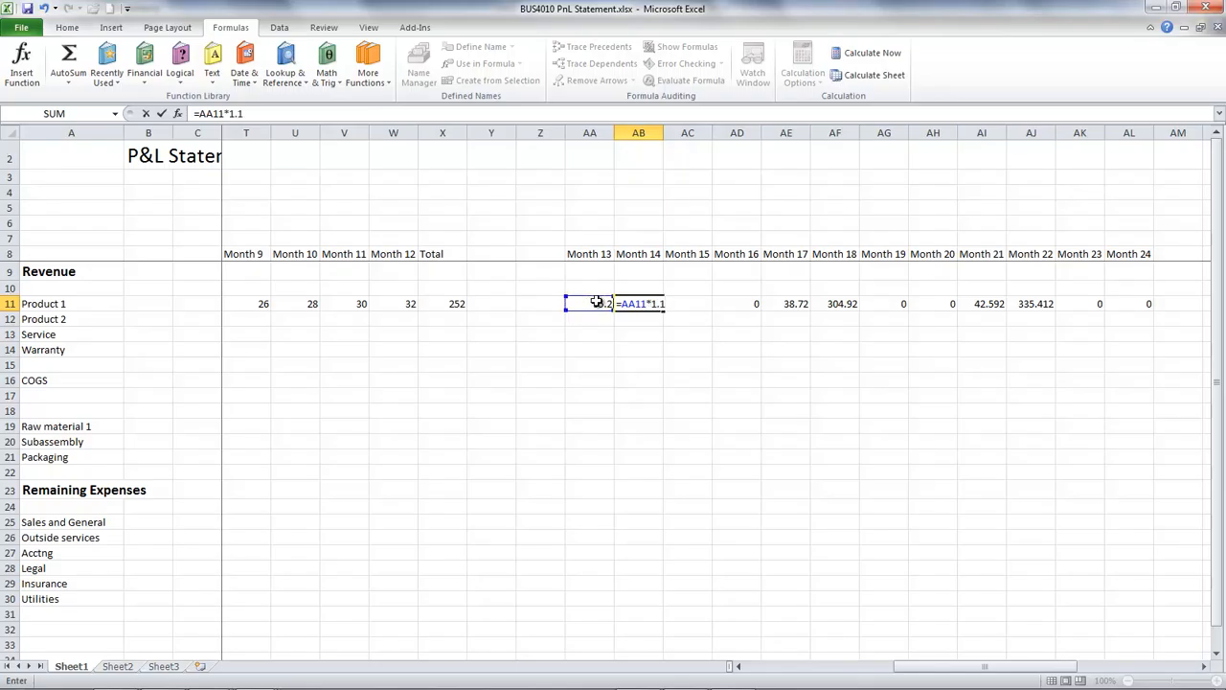
key(Return)
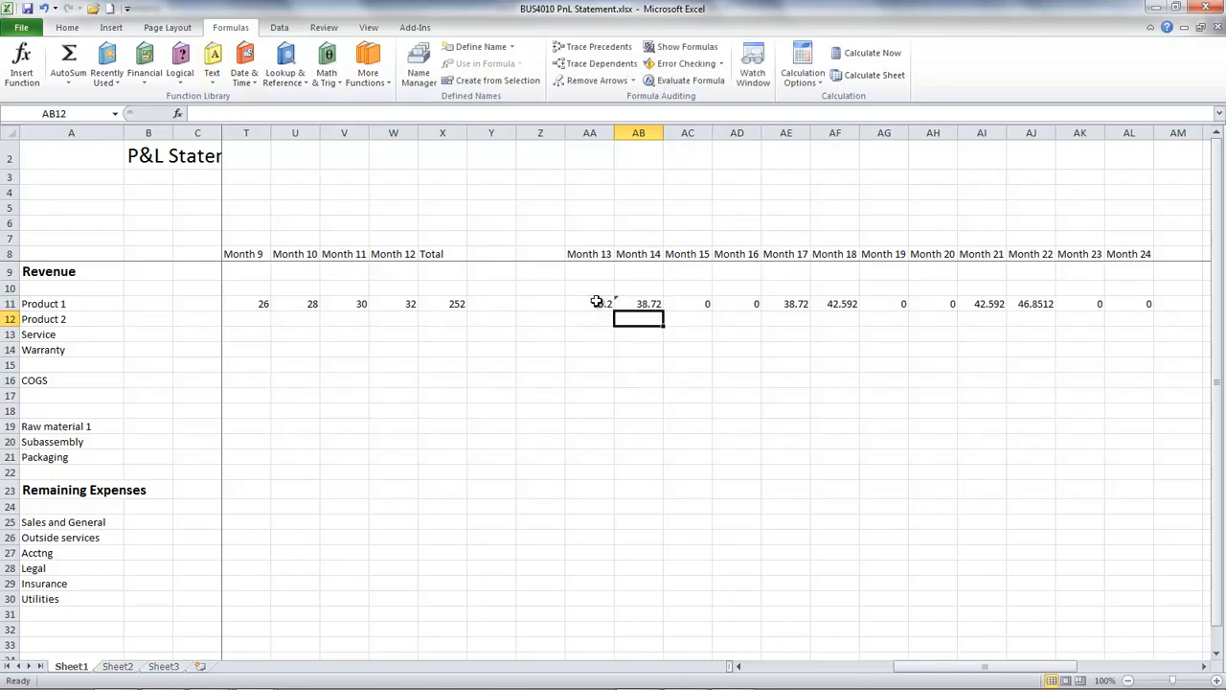
click(640, 302)
drag(667, 307, 1137, 317)
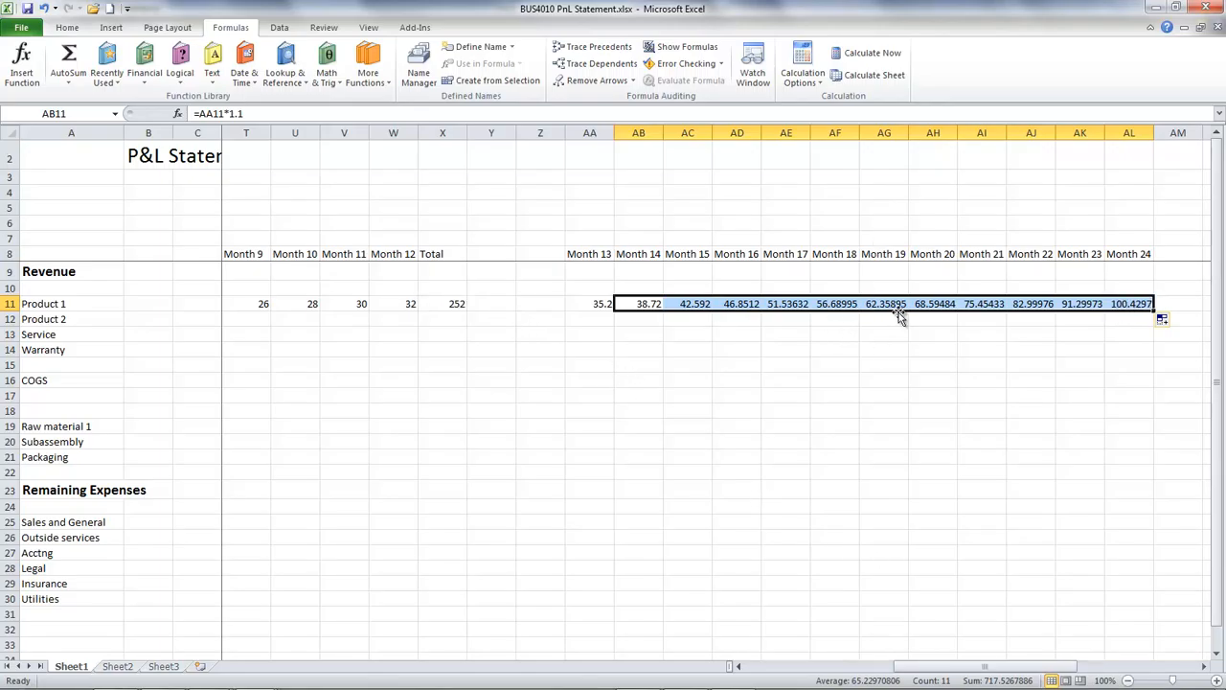
Step: Enter the Product 1 formula =AL11*1.25 for Month 25 in AO11
drag(978, 674, 1037, 655)
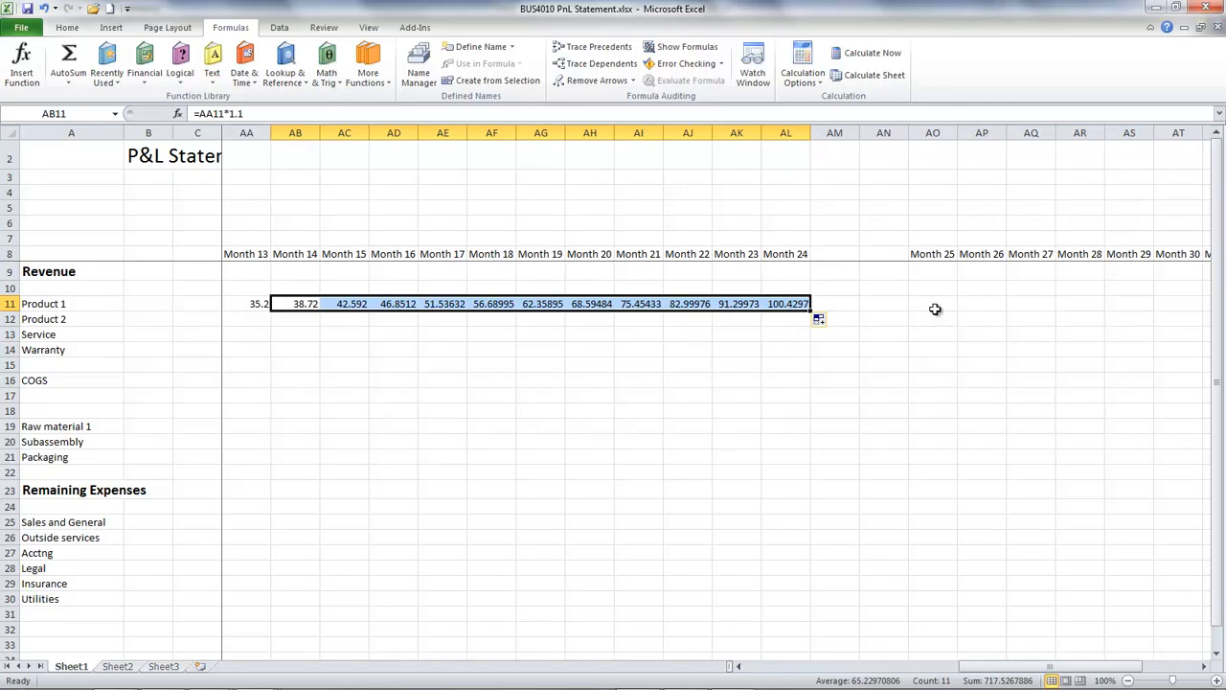
click(935, 305)
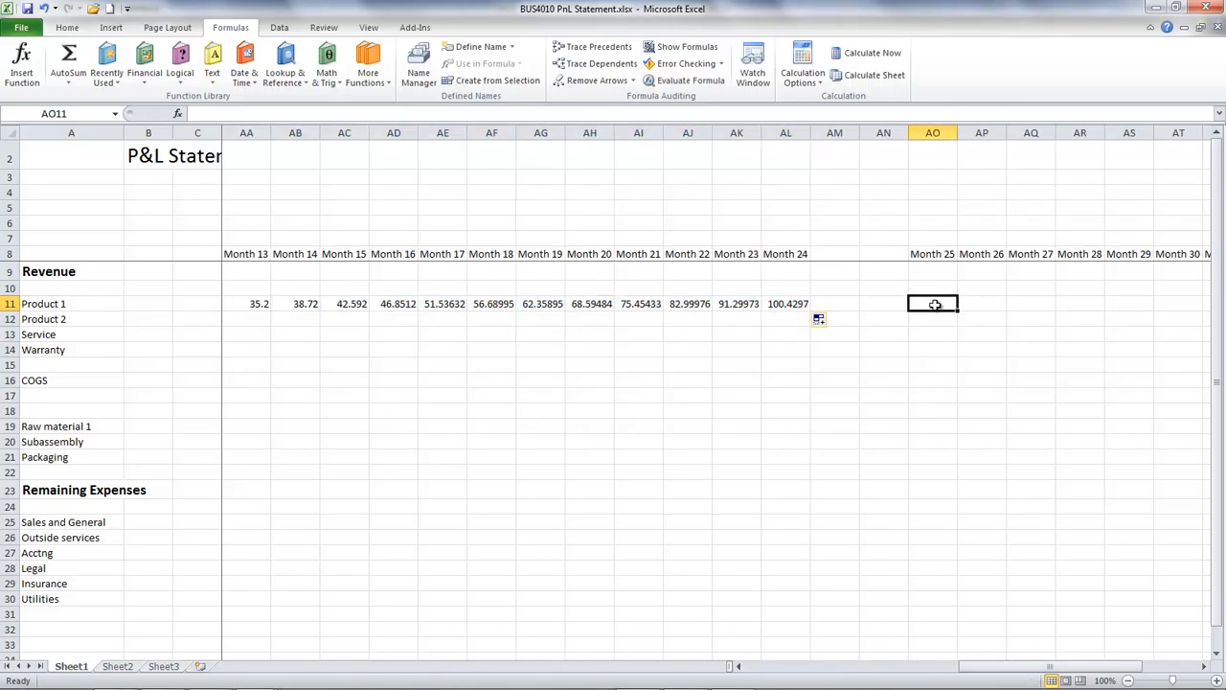
text(=)
click(797, 305)
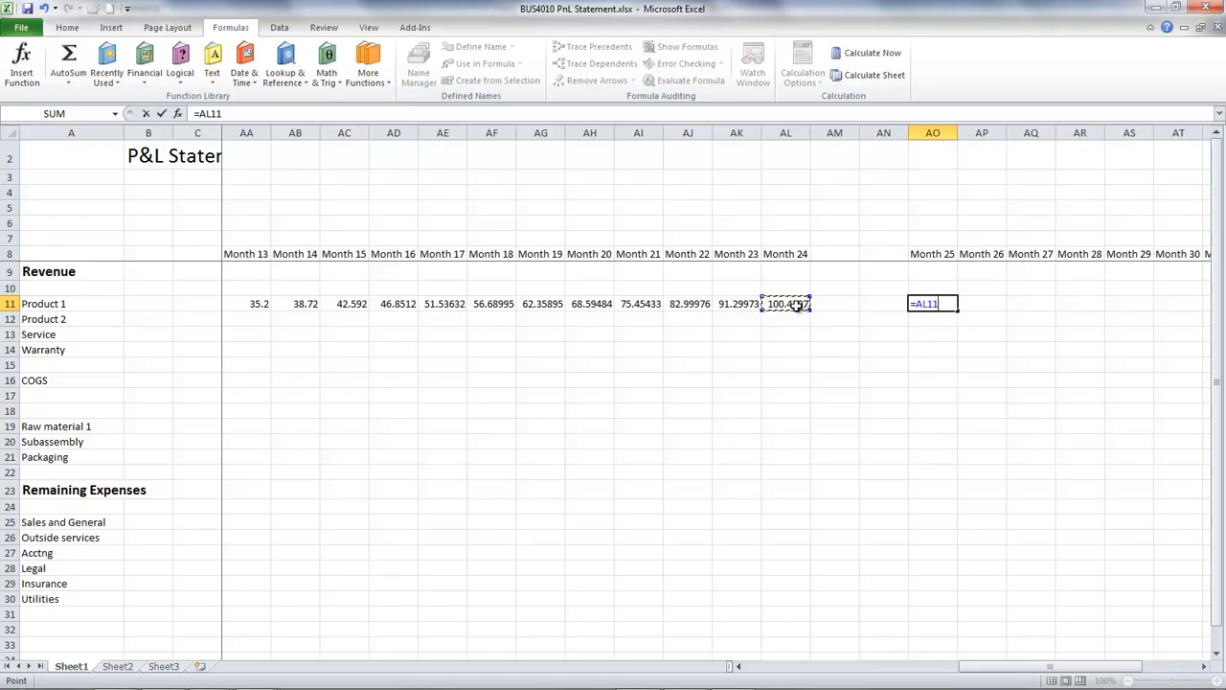
text(*)
Step: Add the heading Year 3 above Month 25 in AO7 and year 2 above Month 13 in AA7
click(934, 239)
text(Year)
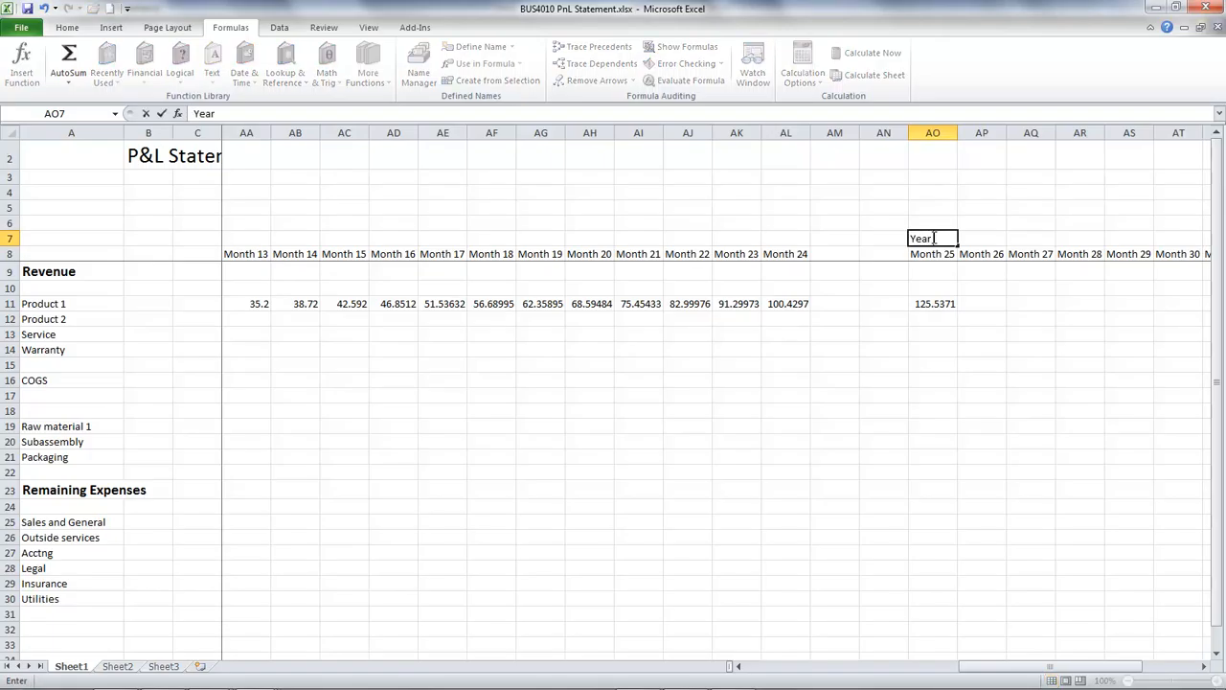
text( 3)
drag(1079, 673, 1003, 674)
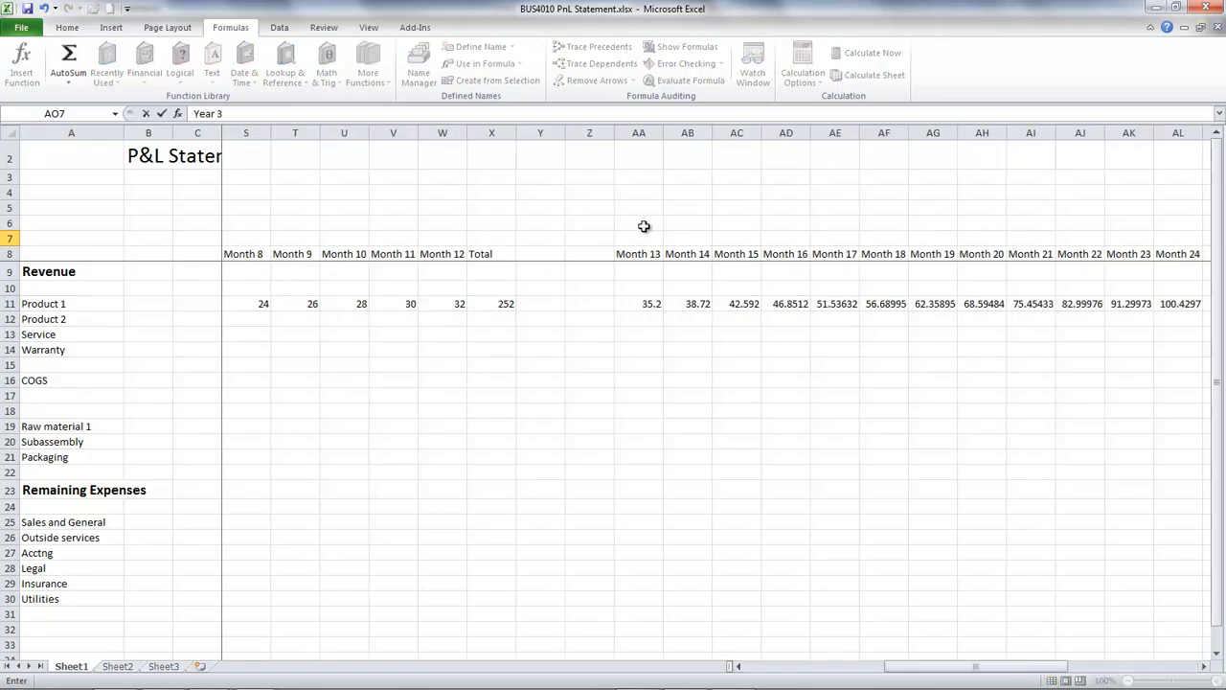
click(644, 225)
click(625, 240)
text(year)
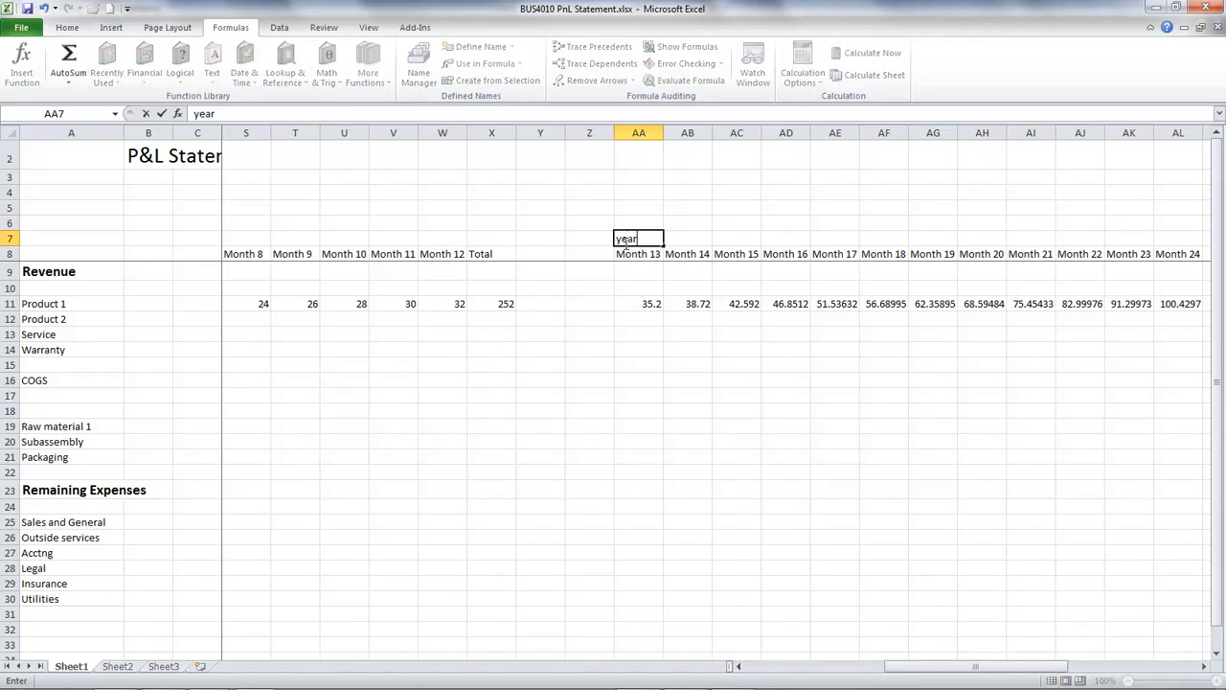
text( 2)
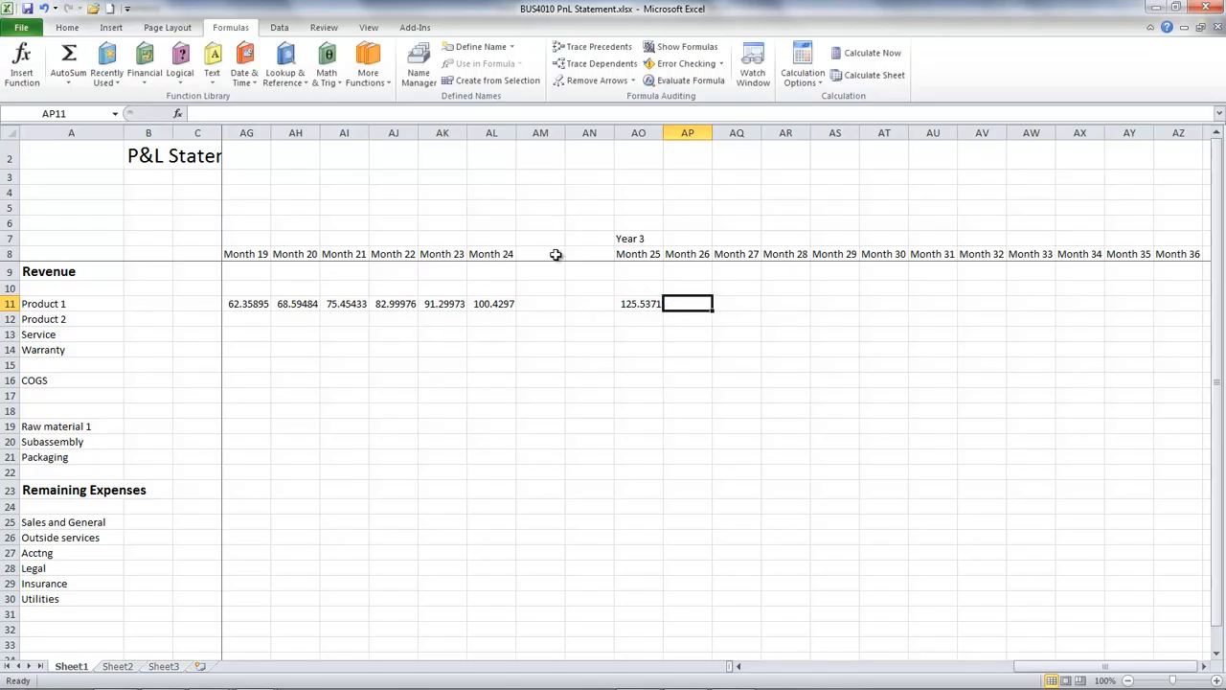
Step: Enter =AO11*1.25 for Month 26 in AP11 and fill the formula across to Month 36 in AZ11
click(638, 303)
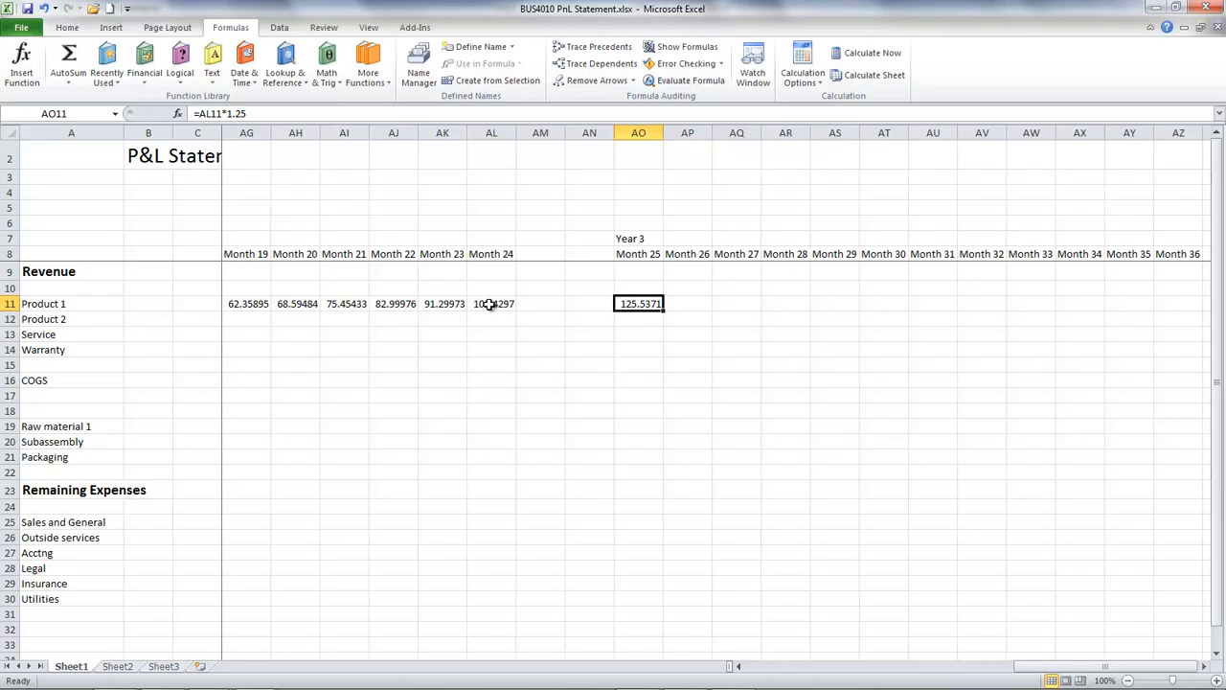
click(692, 304)
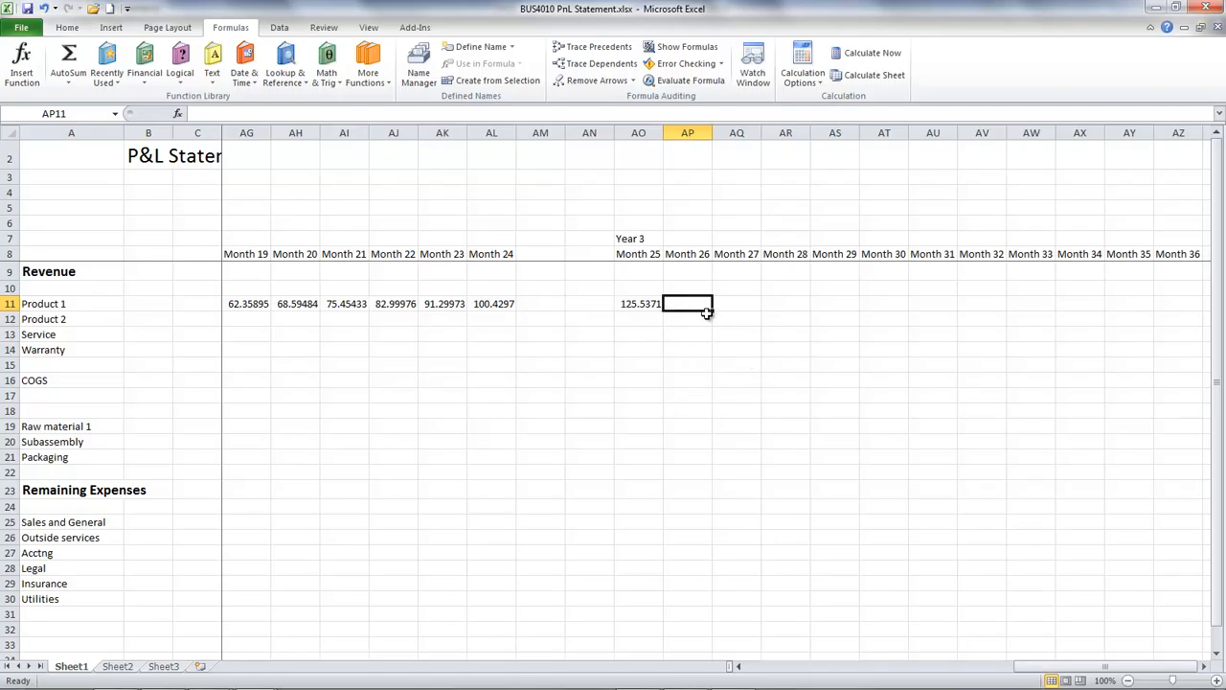
text(=)
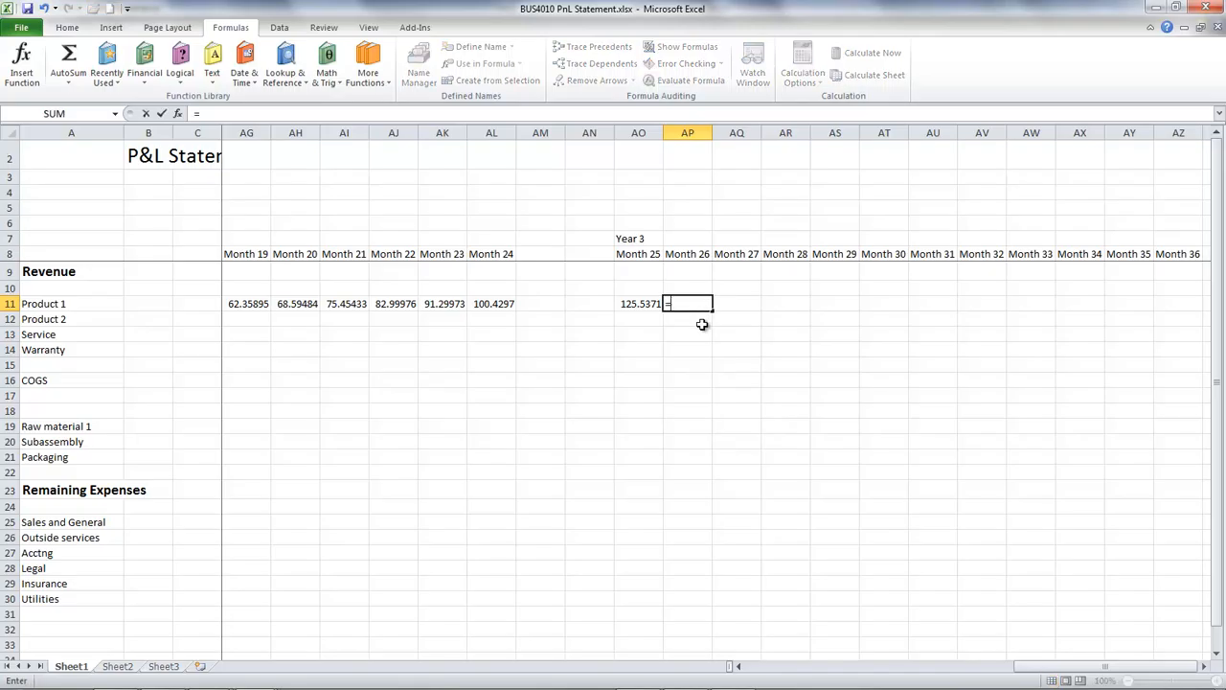
click(647, 303)
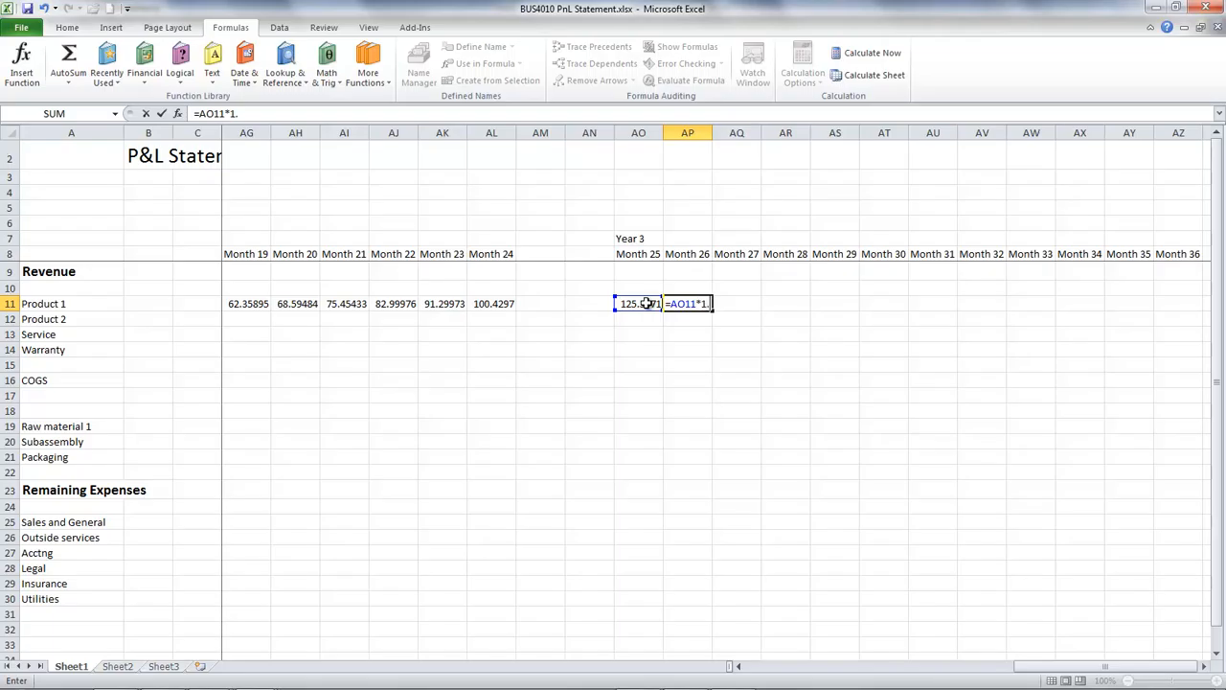
key(Return)
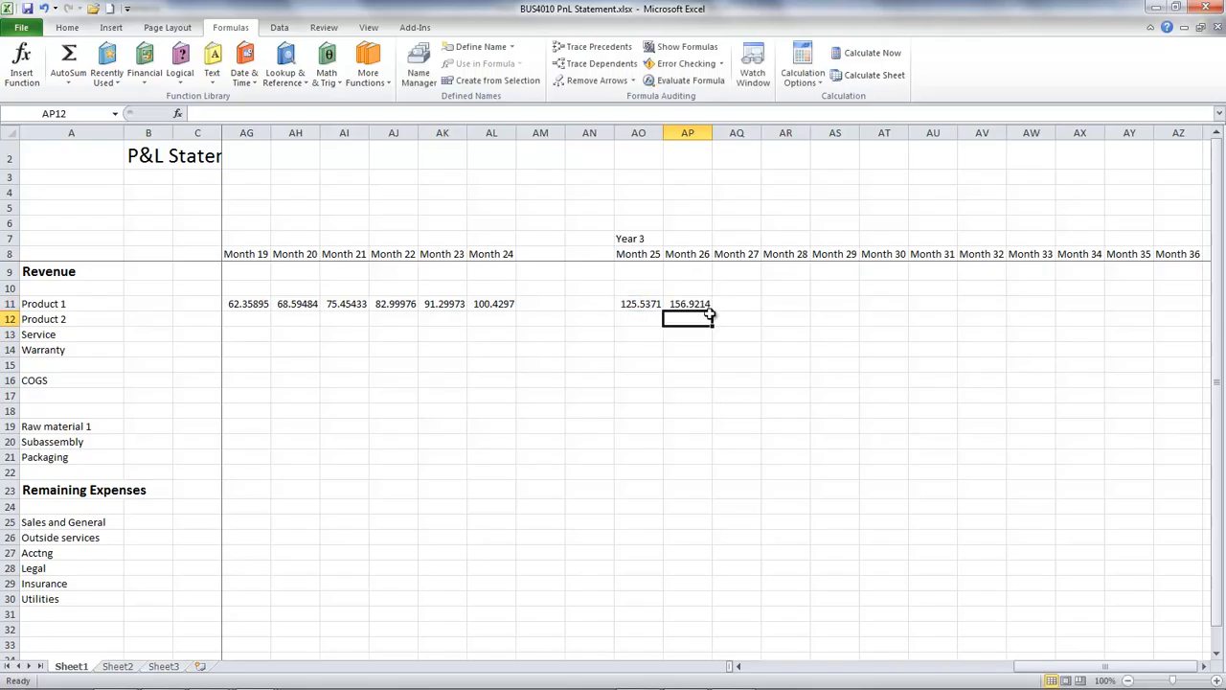
click(697, 303)
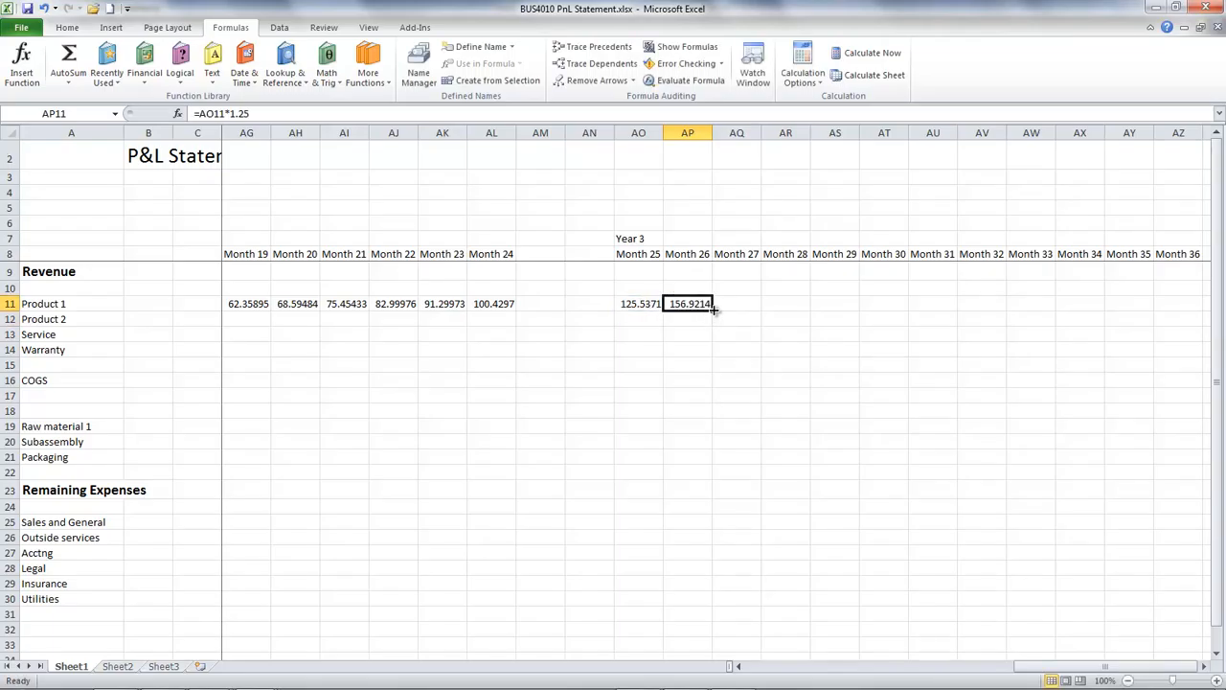
drag(714, 308, 1186, 311)
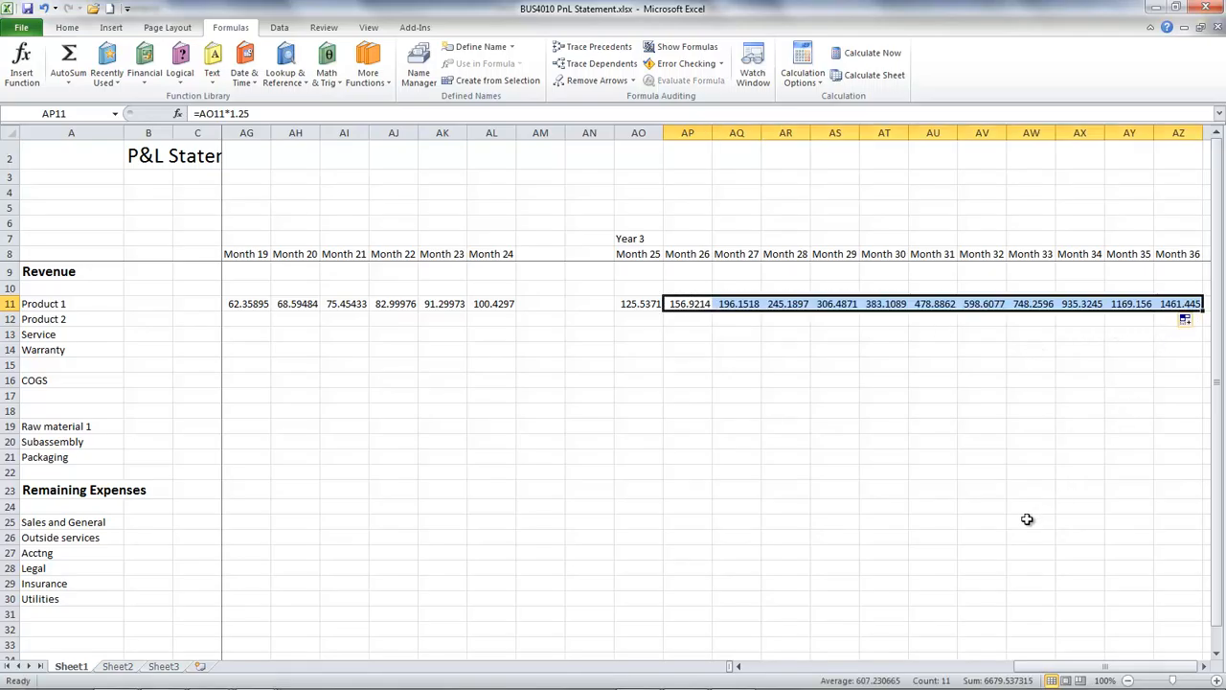
Step: Enter 0 in D11 and fill it across Month P1 to Month P5 and down to the Warranty row, covering D11:H14
drag(1065, 668, 795, 667)
click(1017, 491)
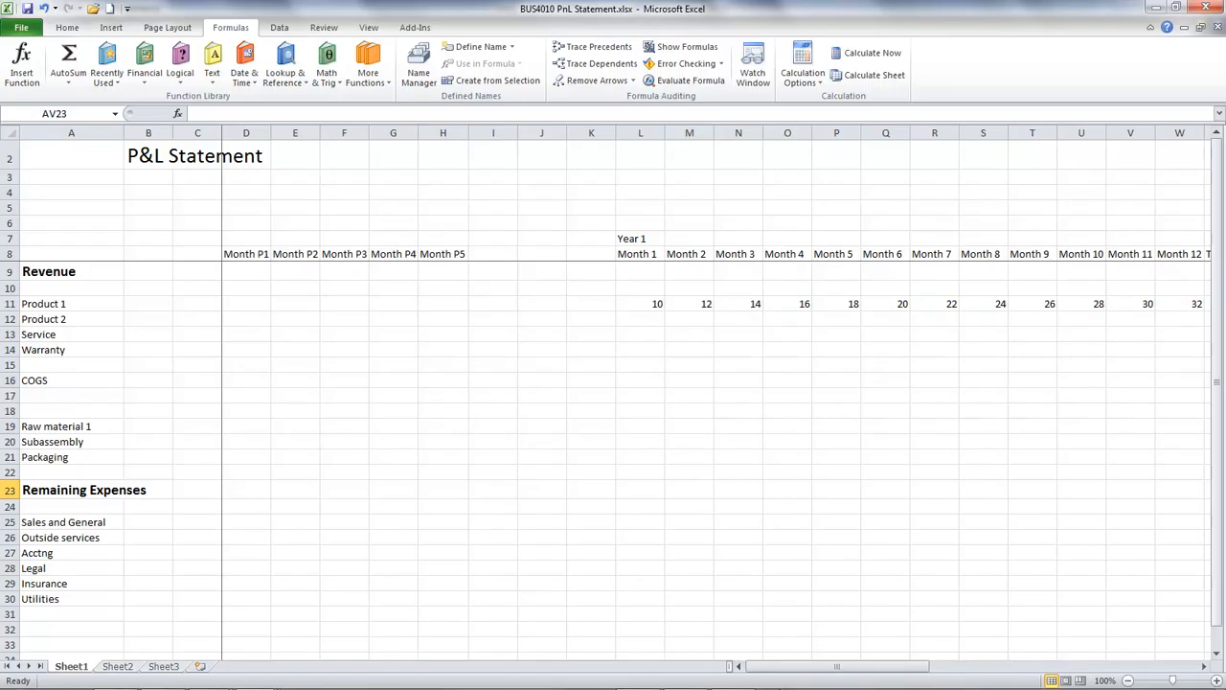
click(248, 302)
text(0)
click(278, 381)
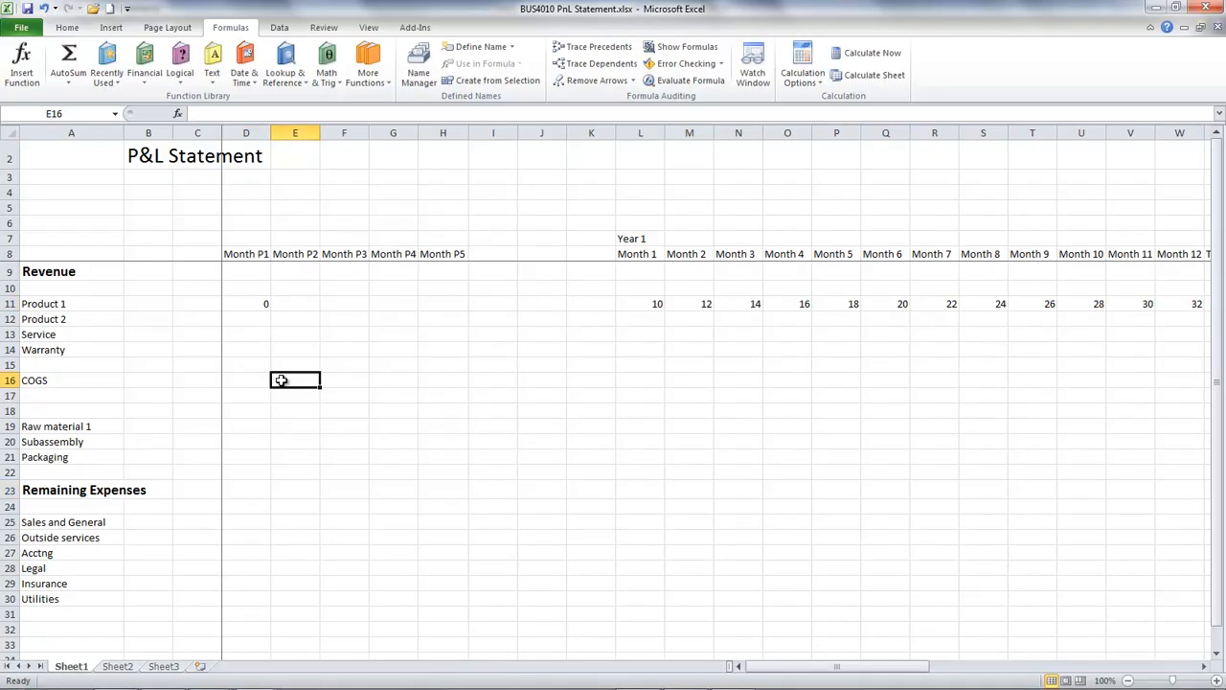
click(246, 302)
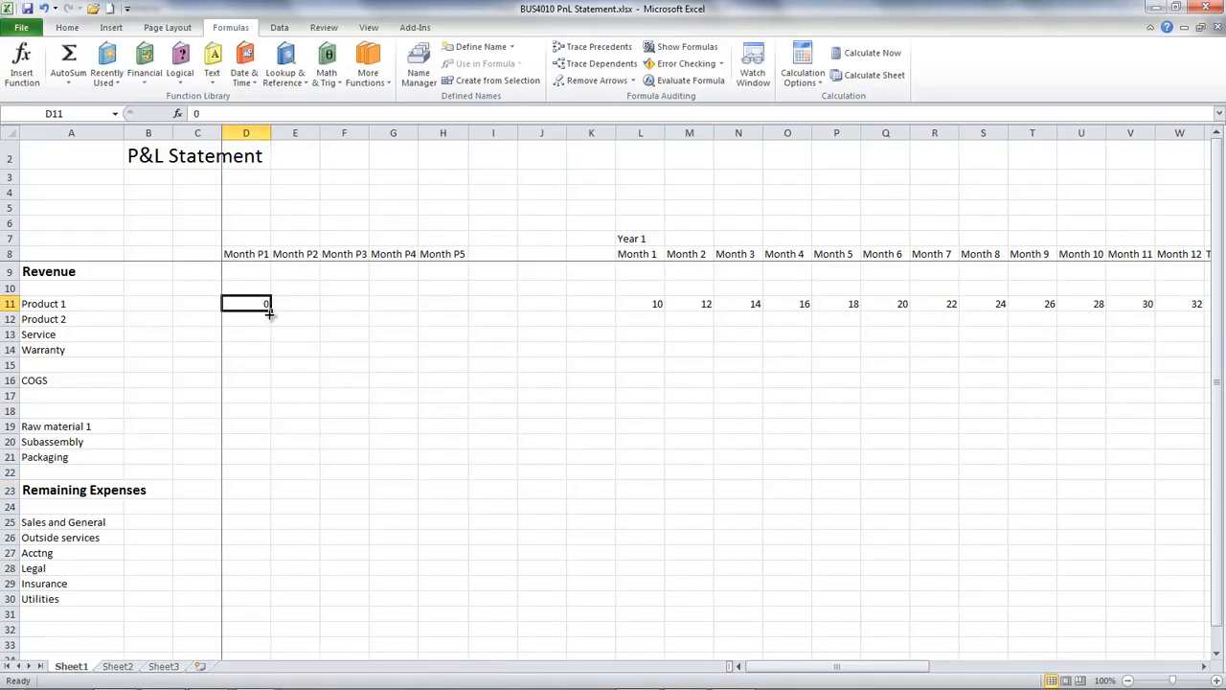
drag(270, 310, 459, 327)
click(255, 305)
drag(272, 311, 476, 364)
click(540, 446)
Step: Shade the block of zeros in D11:H14 with a light grey fill
drag(255, 304, 442, 360)
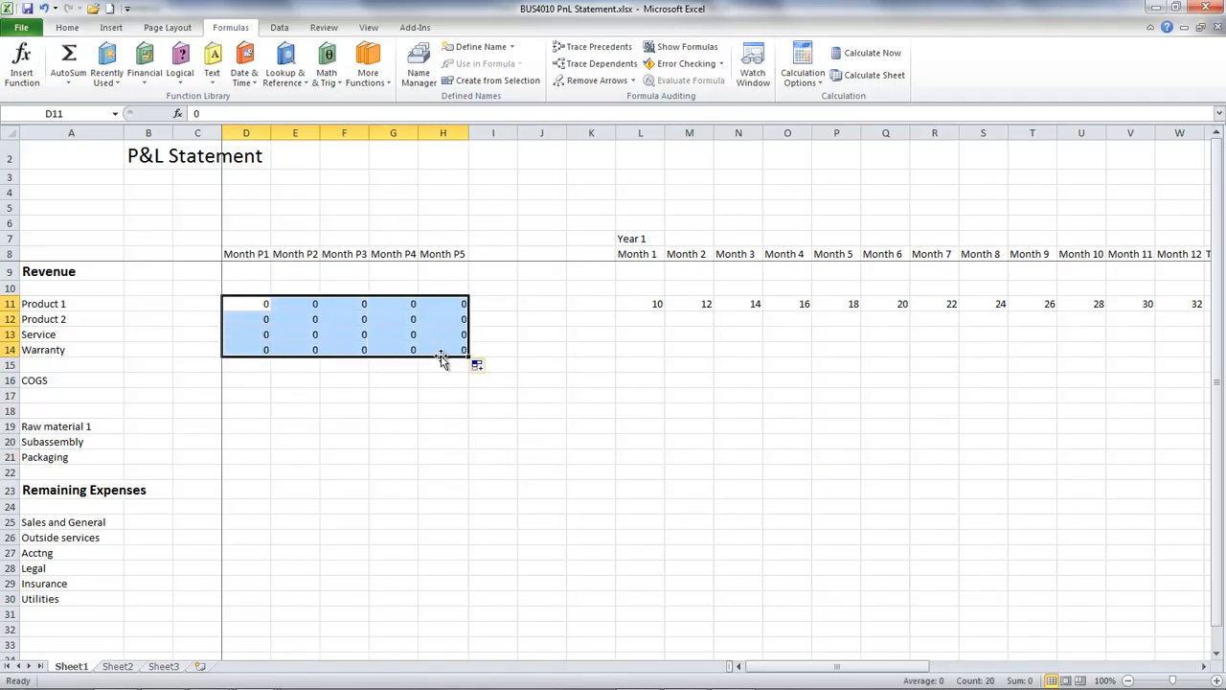
click(70, 27)
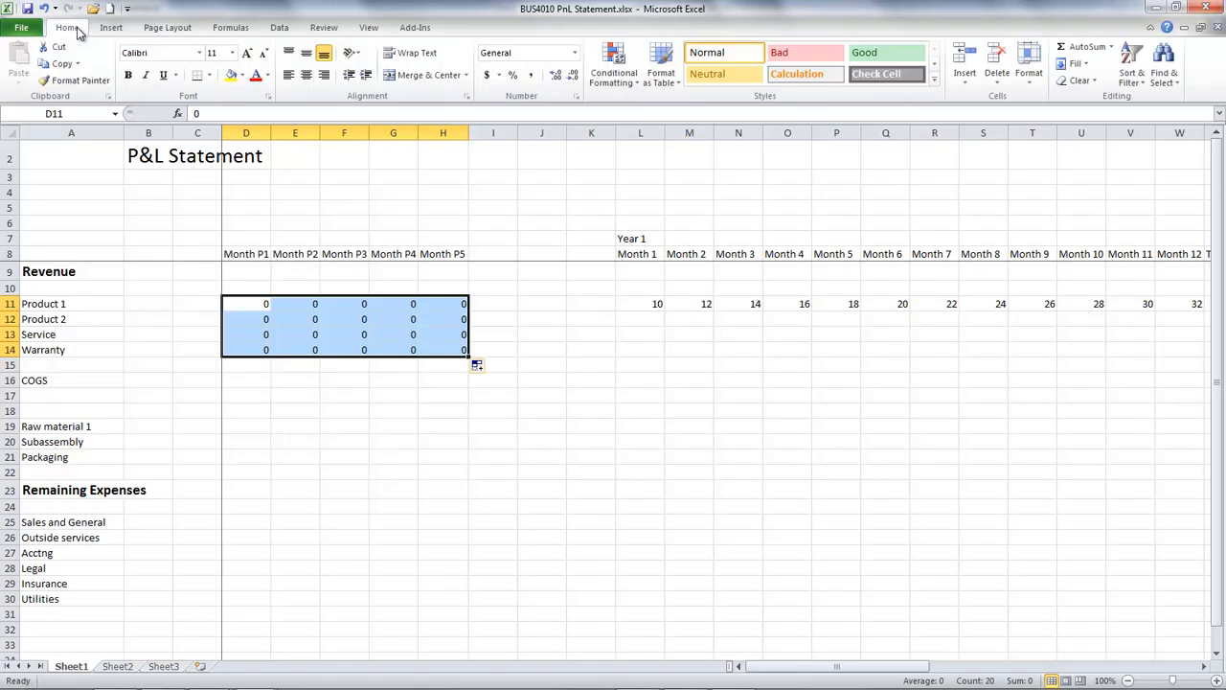
click(242, 77)
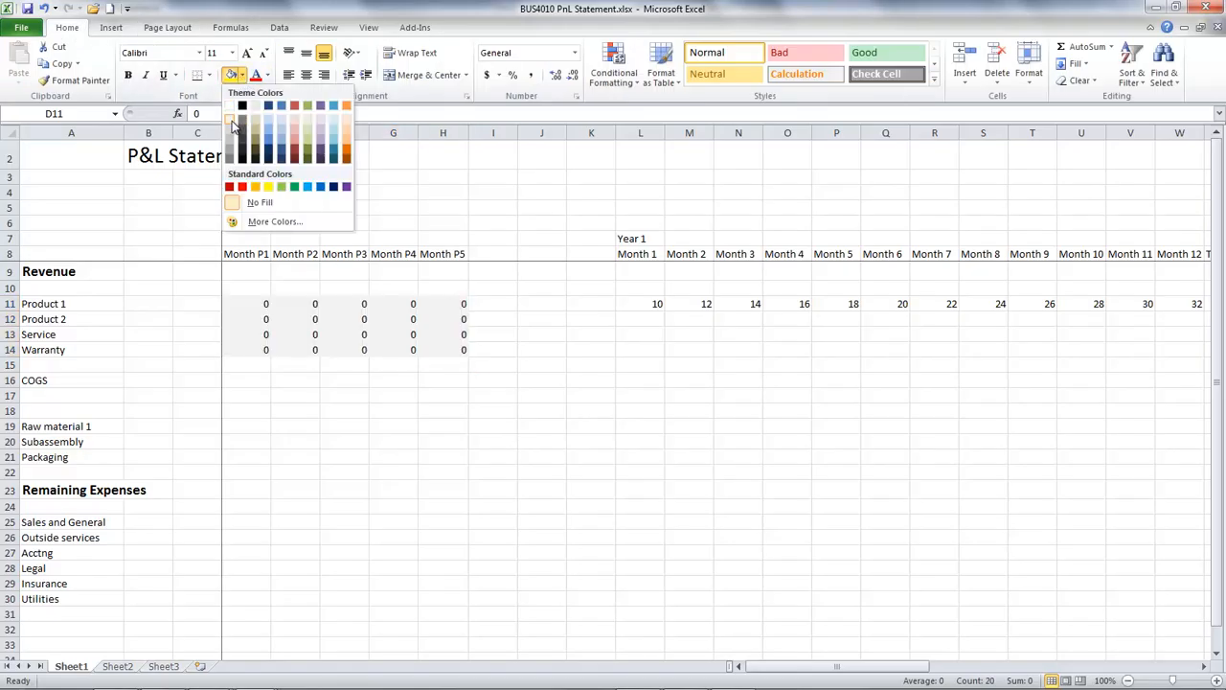
click(230, 134)
click(542, 553)
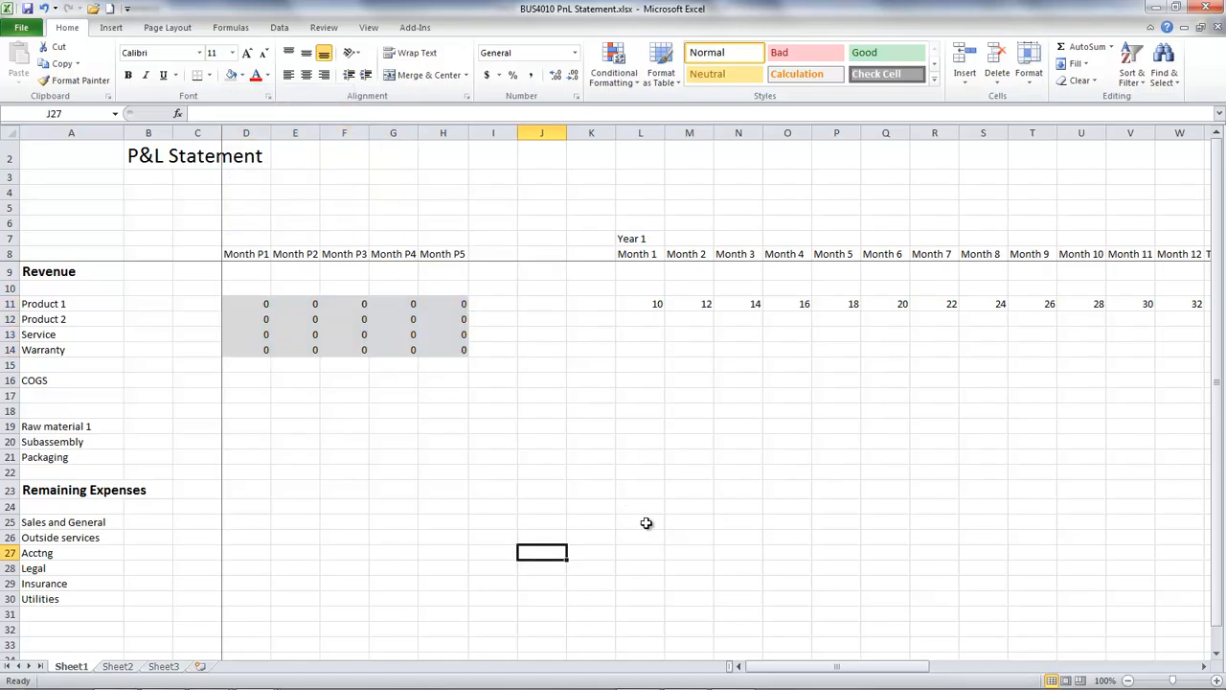
click(757, 612)
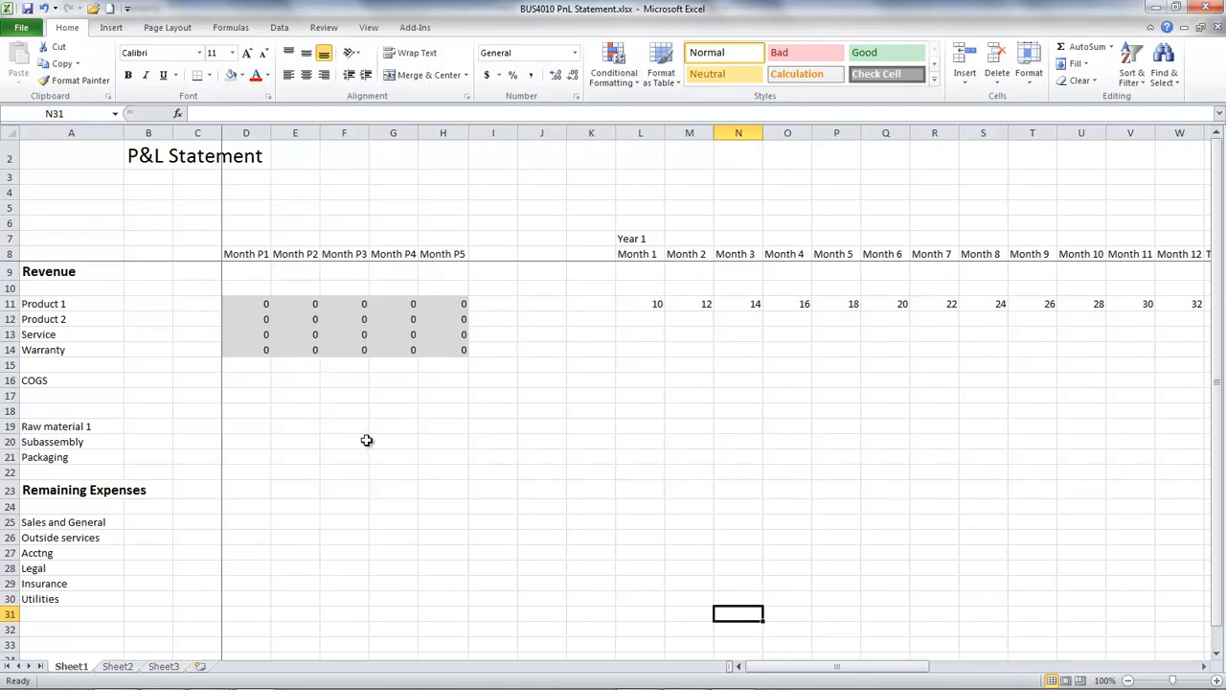
Step: Insert a blank row between Product 1 and Product 2 at row 12
drag(1216, 381, 1193, 440)
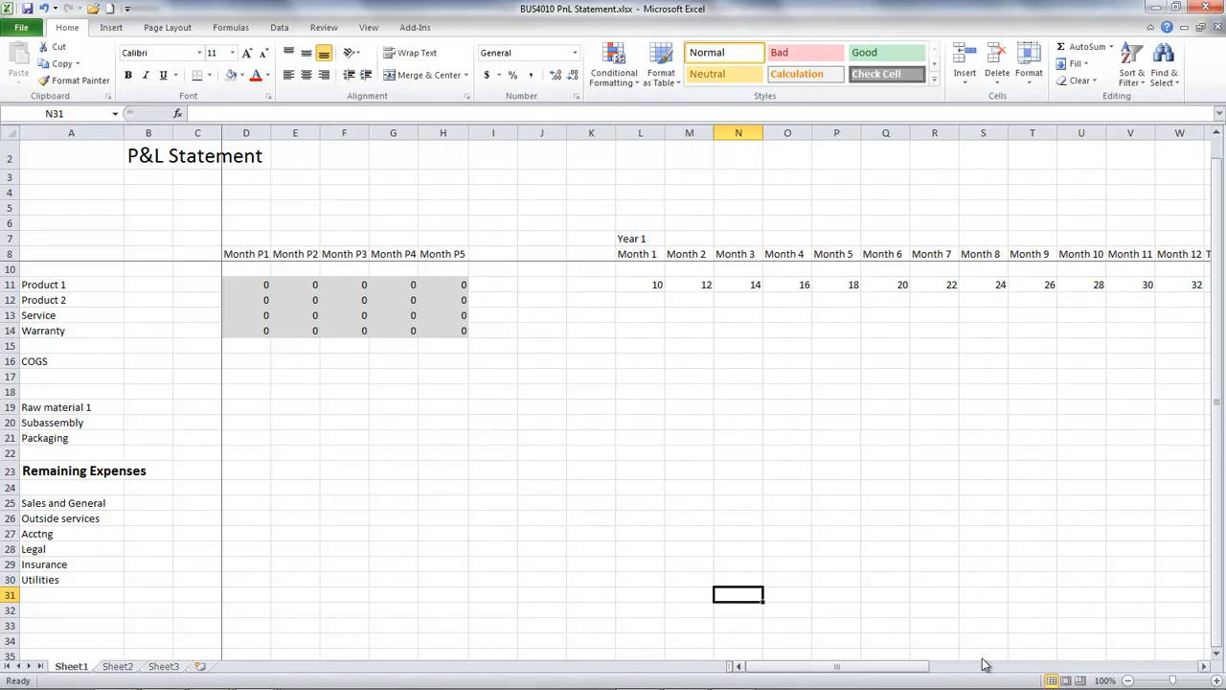
mouse_move(889, 667)
mouse_down()
mouse_move(945, 665)
mouse_move(889, 669)
mouse_up()
click(4, 300)
right_click(5, 299)
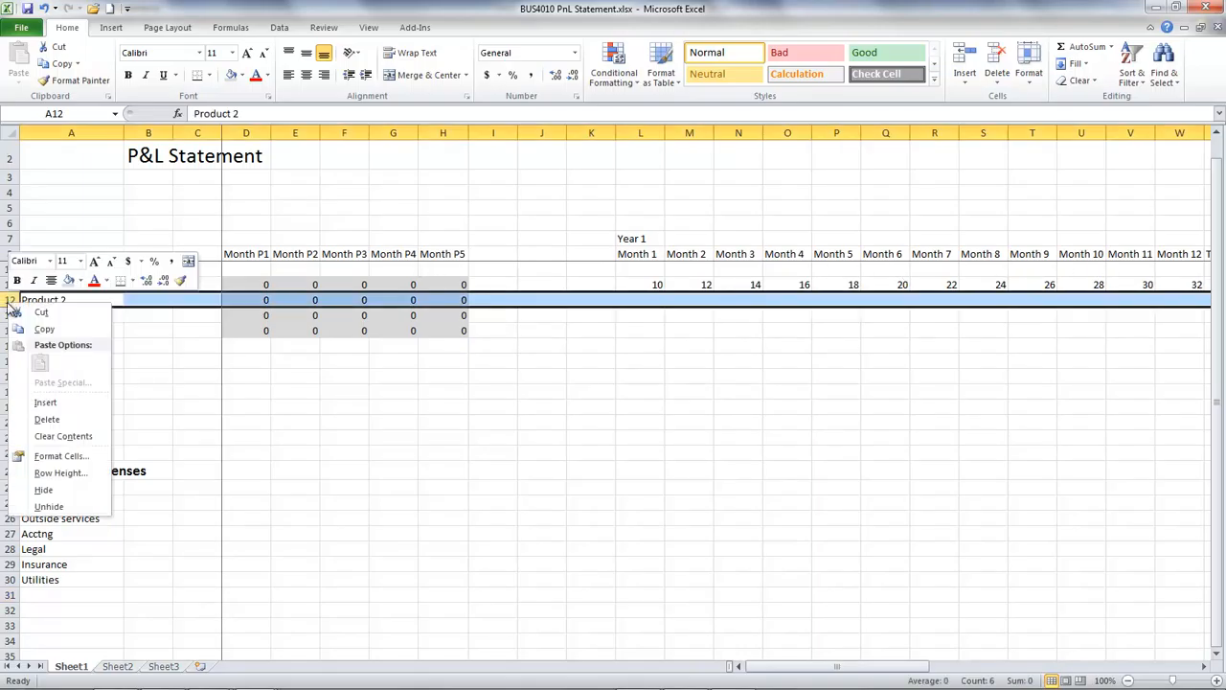
click(46, 402)
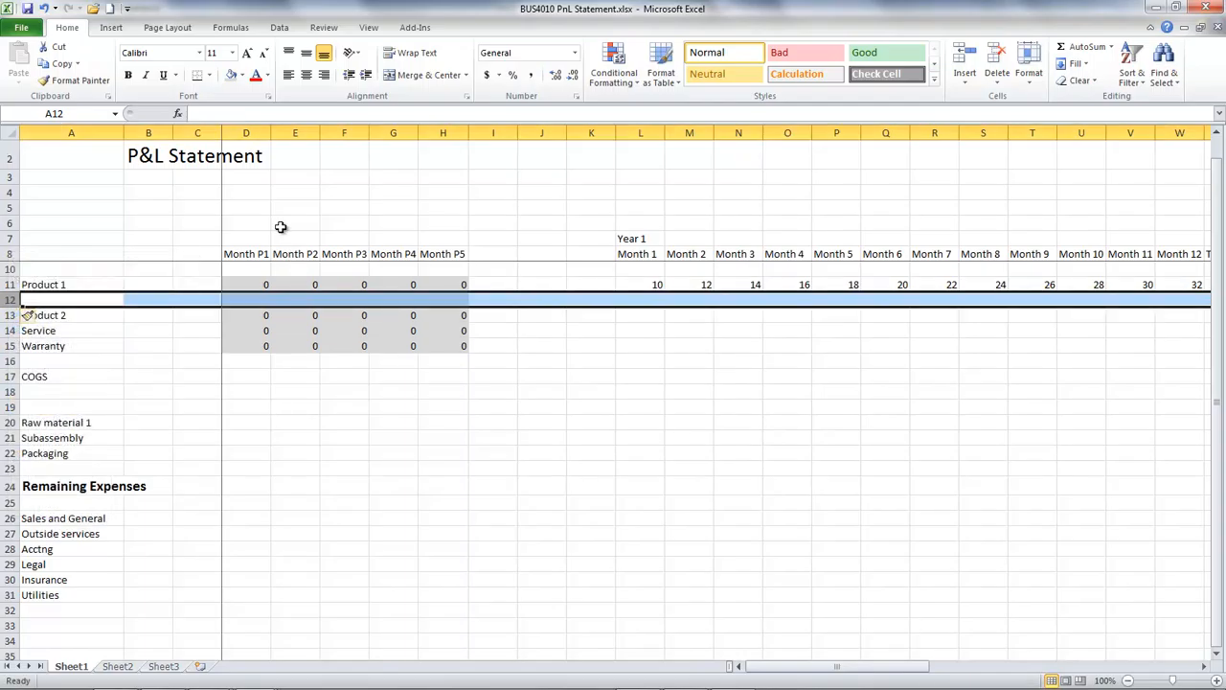
click(294, 197)
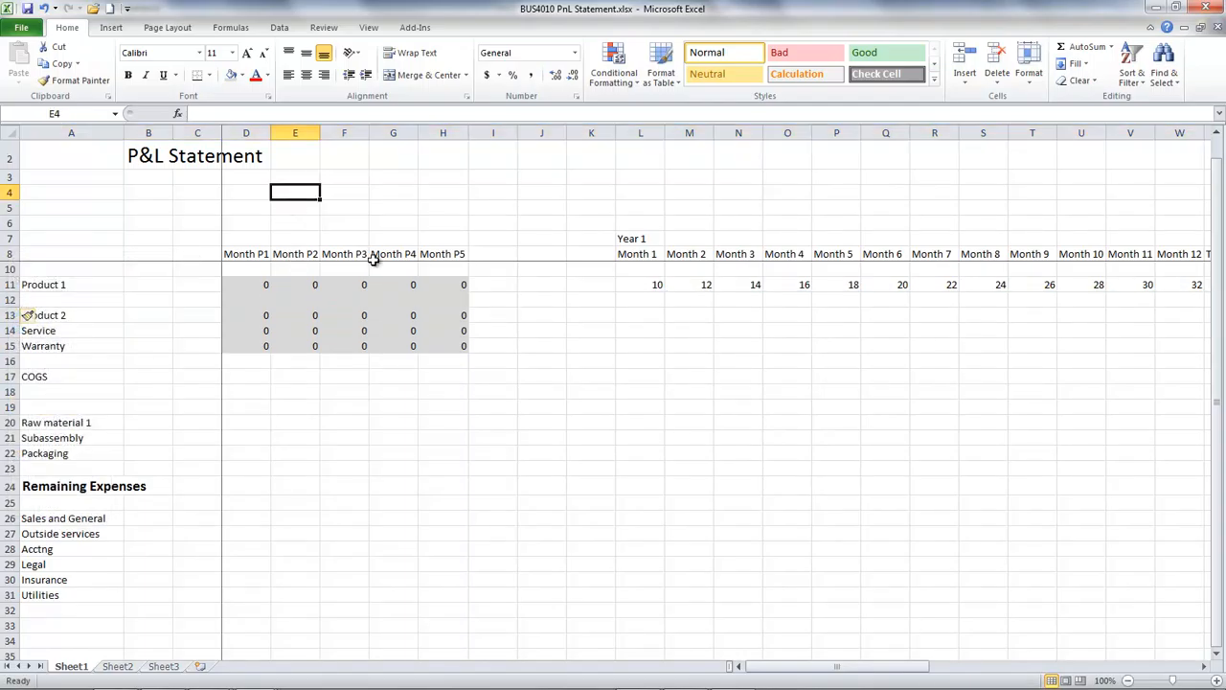
click(236, 192)
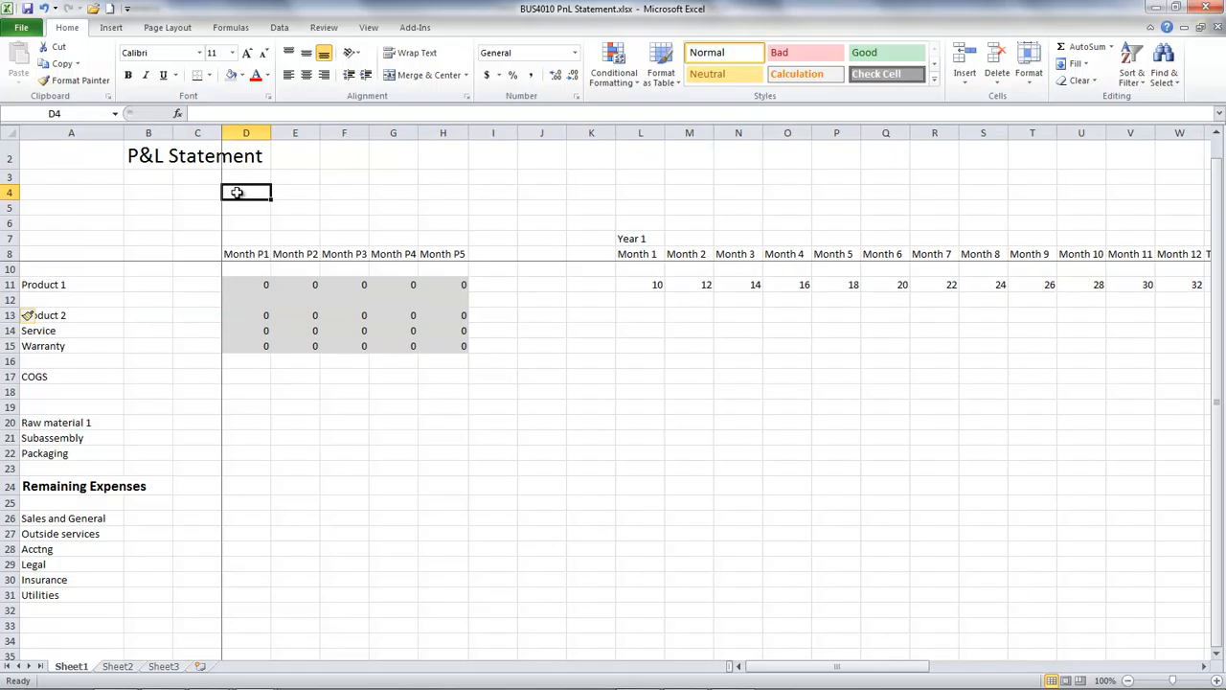
Step: Enter the label "Market Price Product one" in cell D4
text(Price)
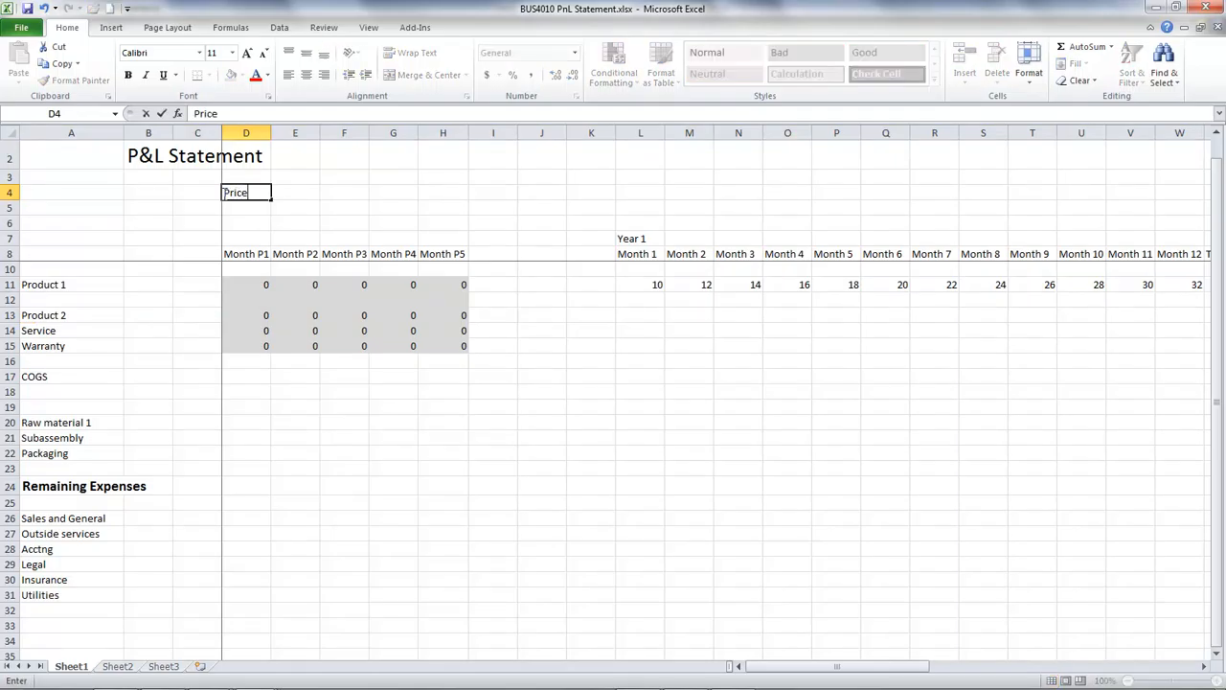
text(mar)
key(BackSpace)
key(BackSpace)
key(BackSpace)
text(Ma)
text(rek)
key(BackSpace)
key(BackSpace)
text(kt)
key(BackSpace)
text(et)
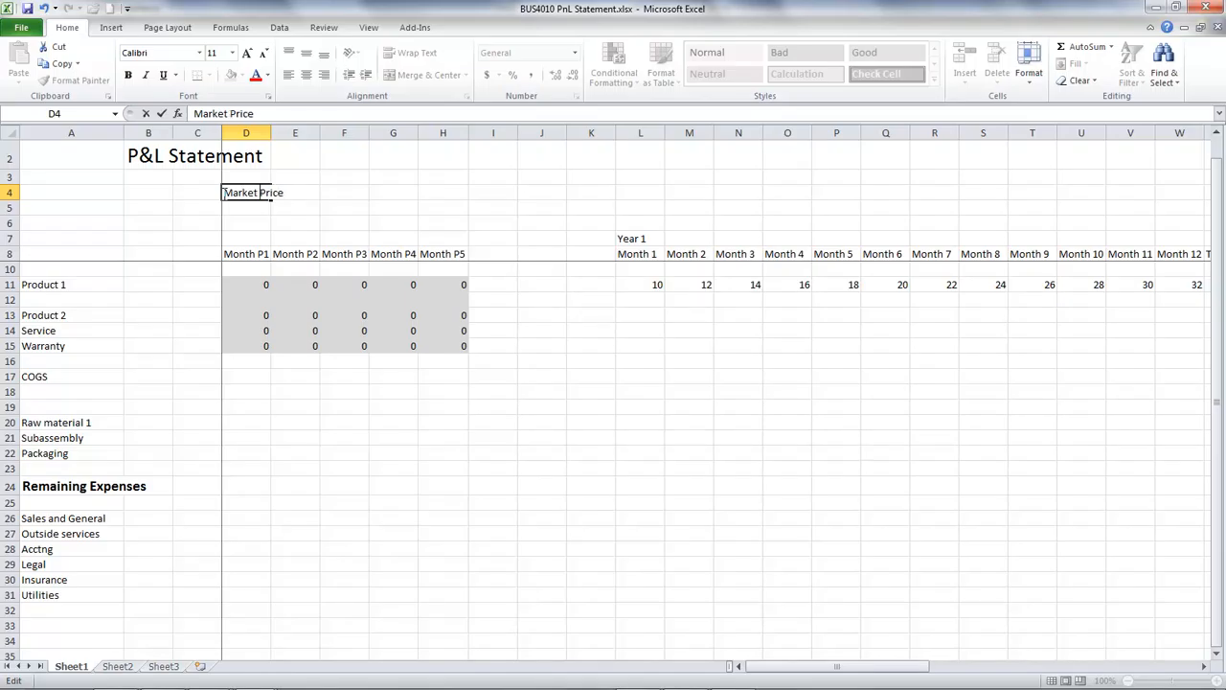
click(286, 192)
text(Unit One)
key(BackSpace)
key(BackSpace)
key(BackSpace)
key(BackSpace)
text(Product one)
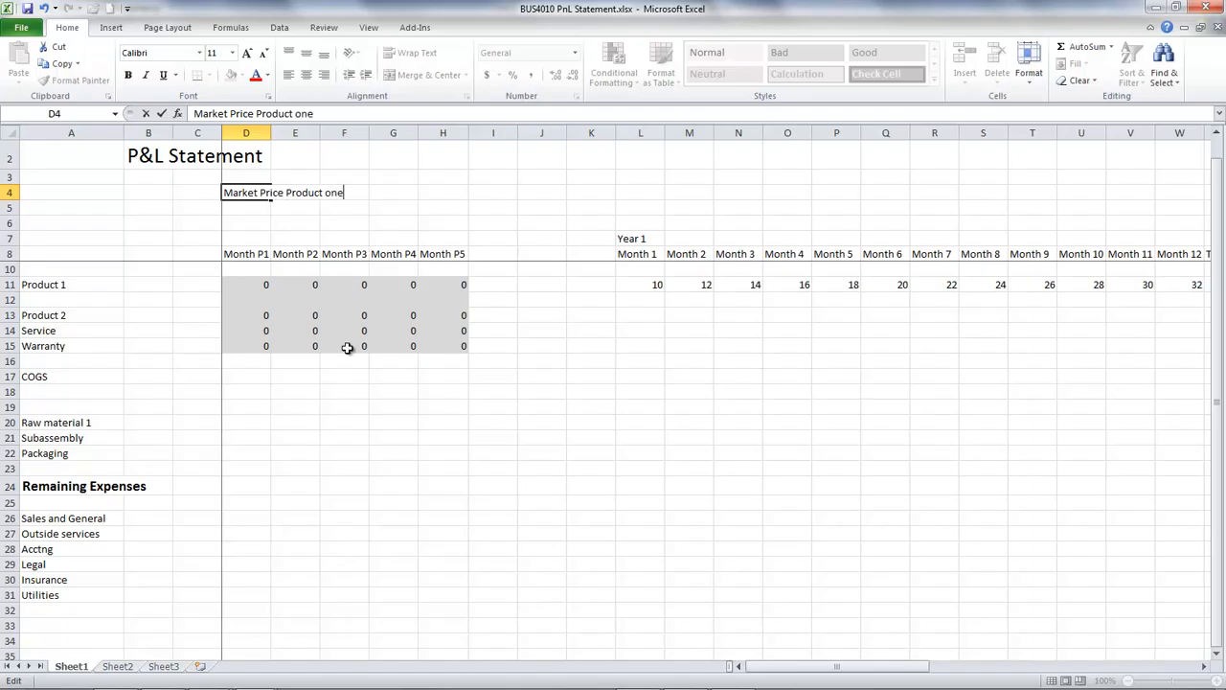
key(Return)
Step: Capitalise the last word of the D4 label so it reads "Market Price Product One"
double_click(258, 193)
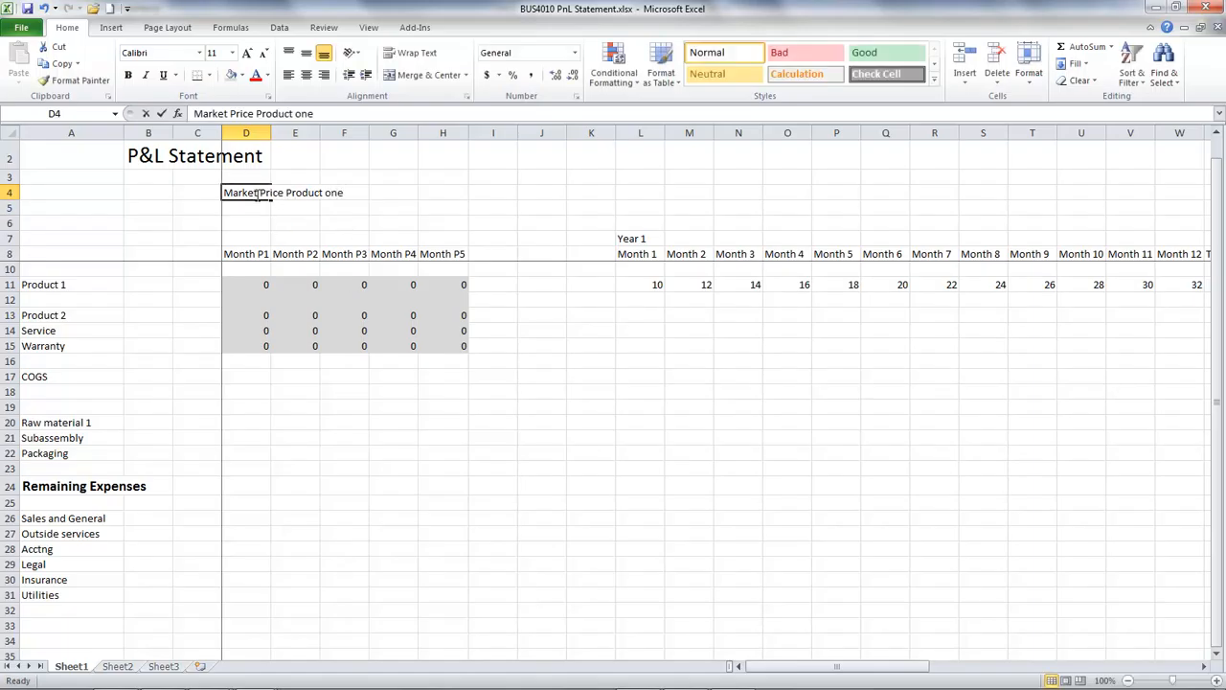
click(331, 194)
key(BackSpace)
text(O)
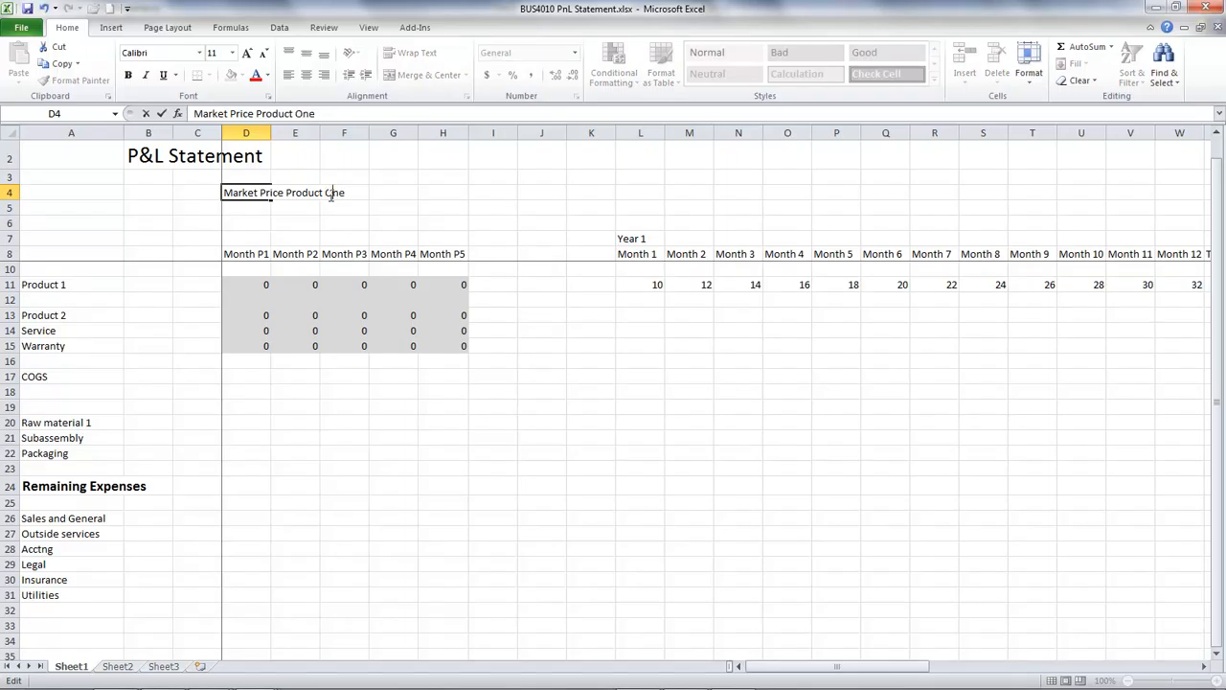
click(373, 419)
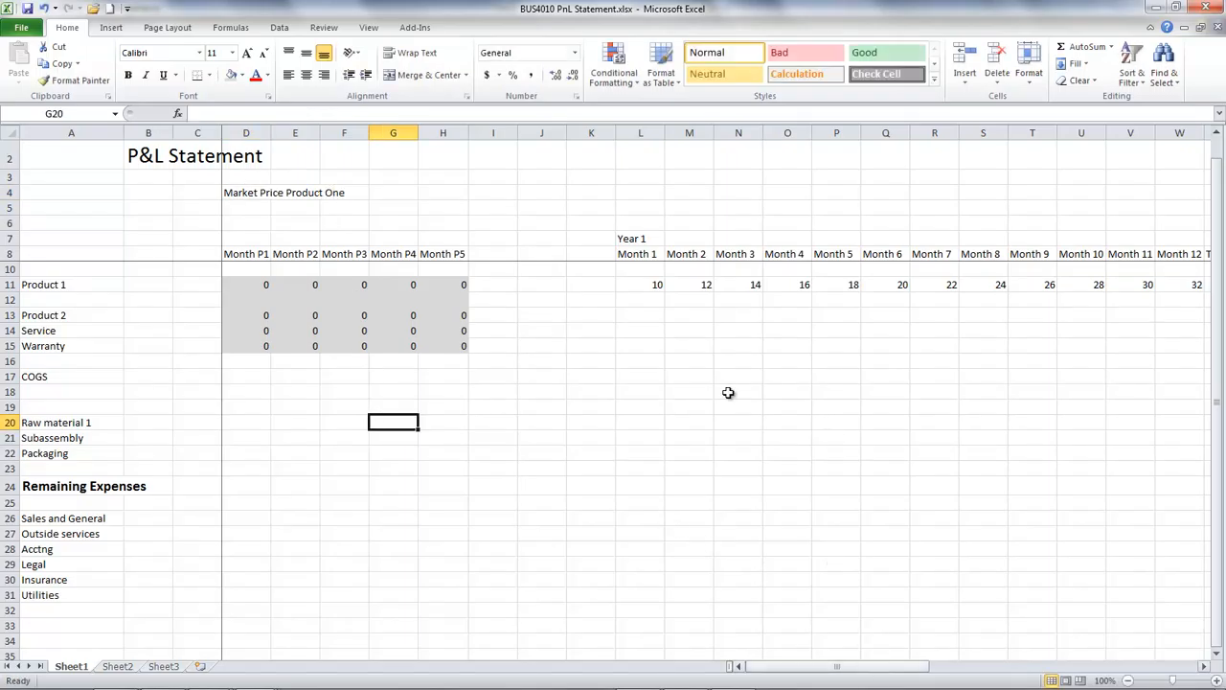
Step: Enter =2500 in G4 as the Product One price and format it as Currency with two decimals and the $ symbol
click(392, 194)
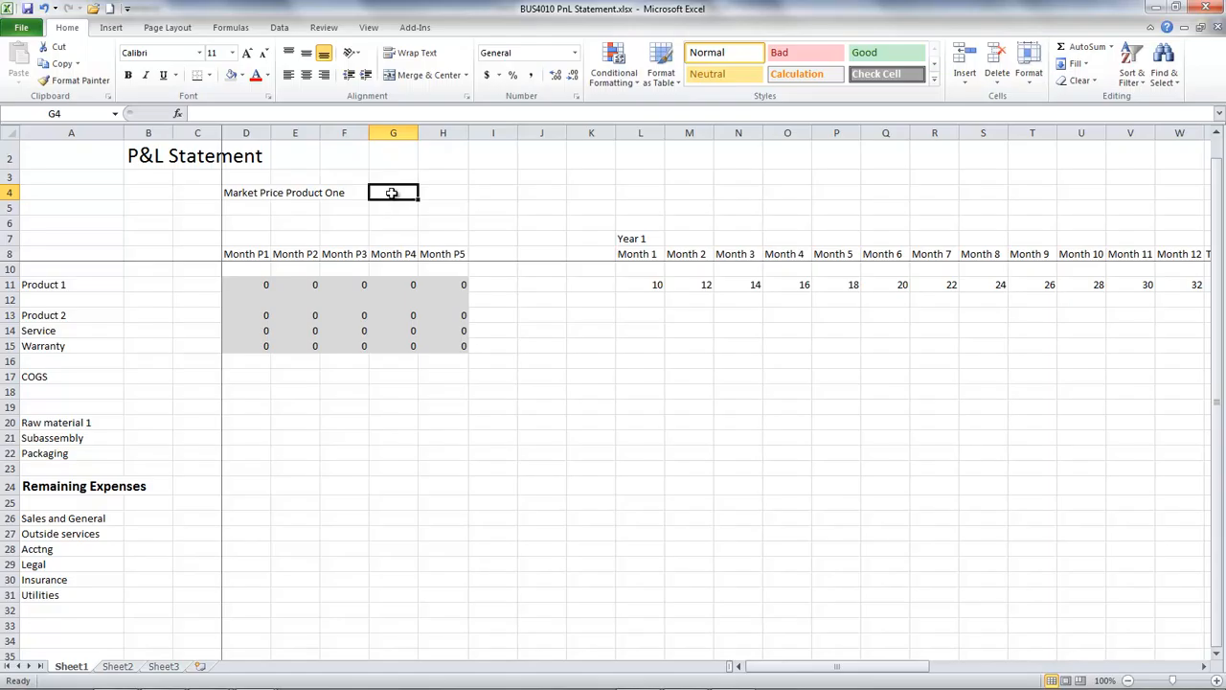
text(=2500)
click(436, 232)
click(404, 196)
click(577, 97)
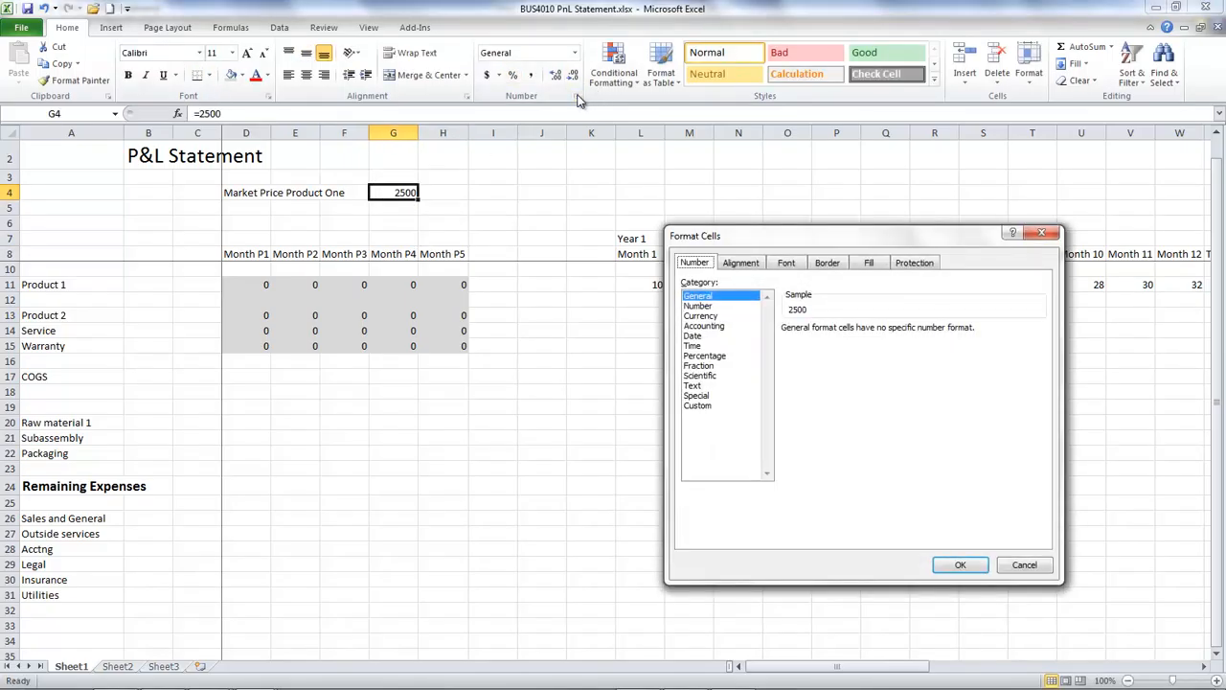
click(714, 316)
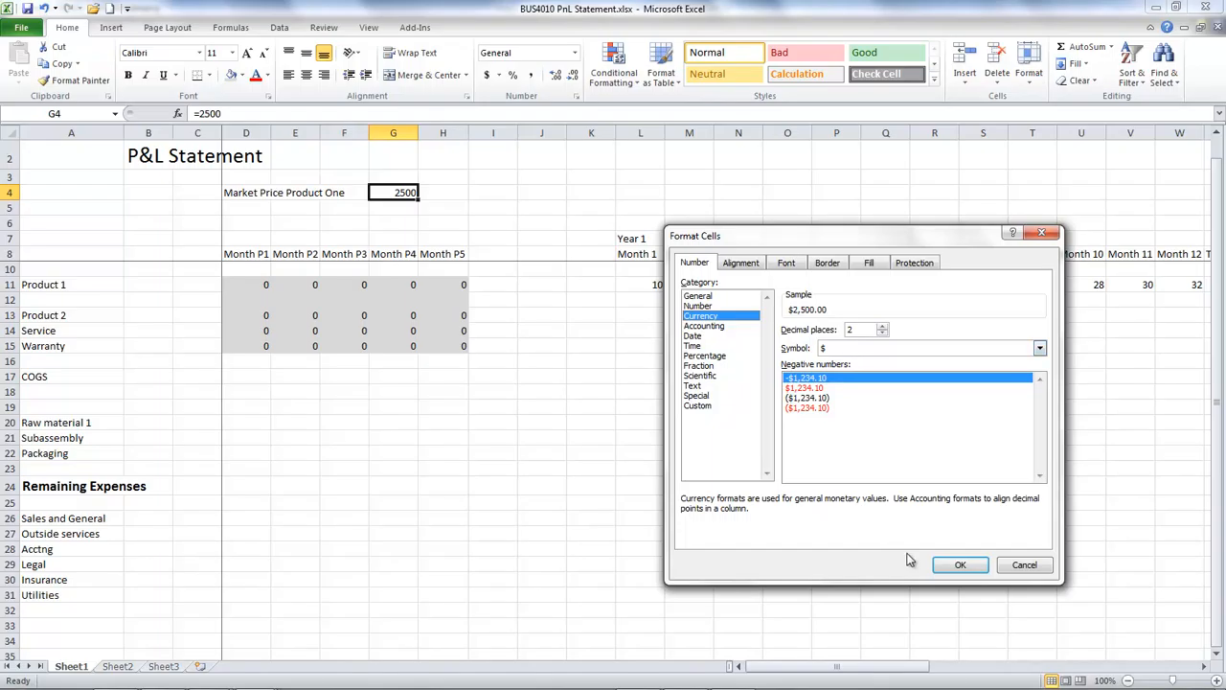
click(945, 563)
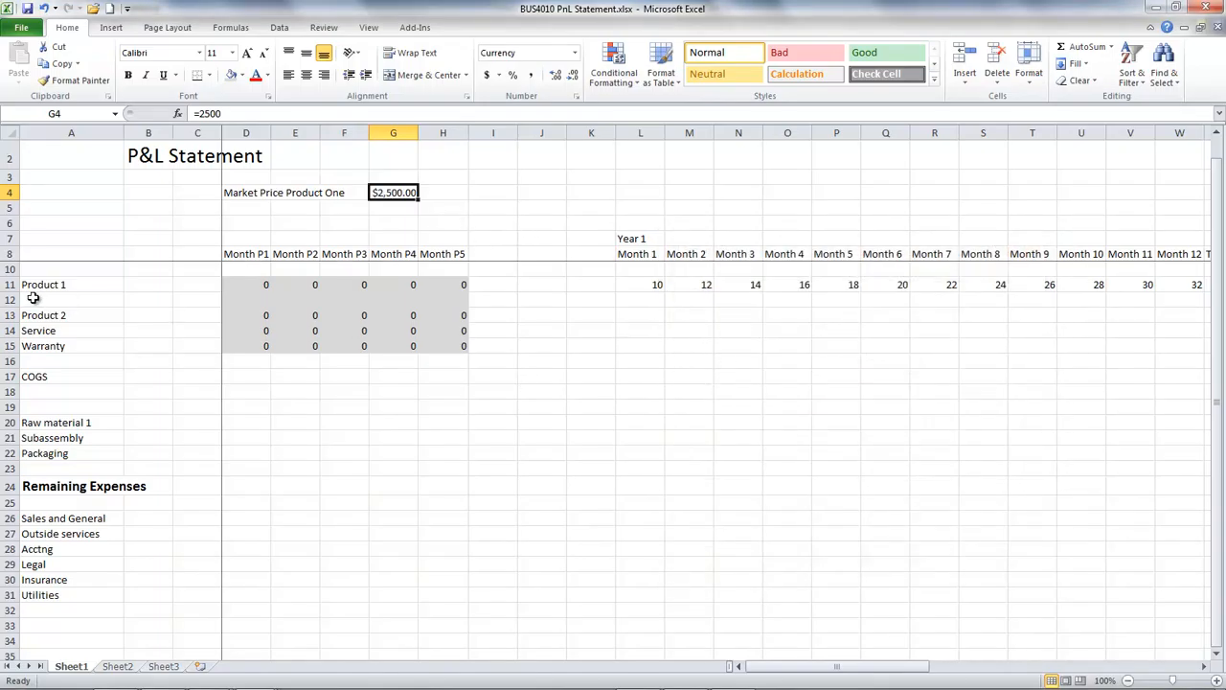
Step: Label the two Product 1 rows "Units" in B11 and "Dollars" in B12
click(138, 287)
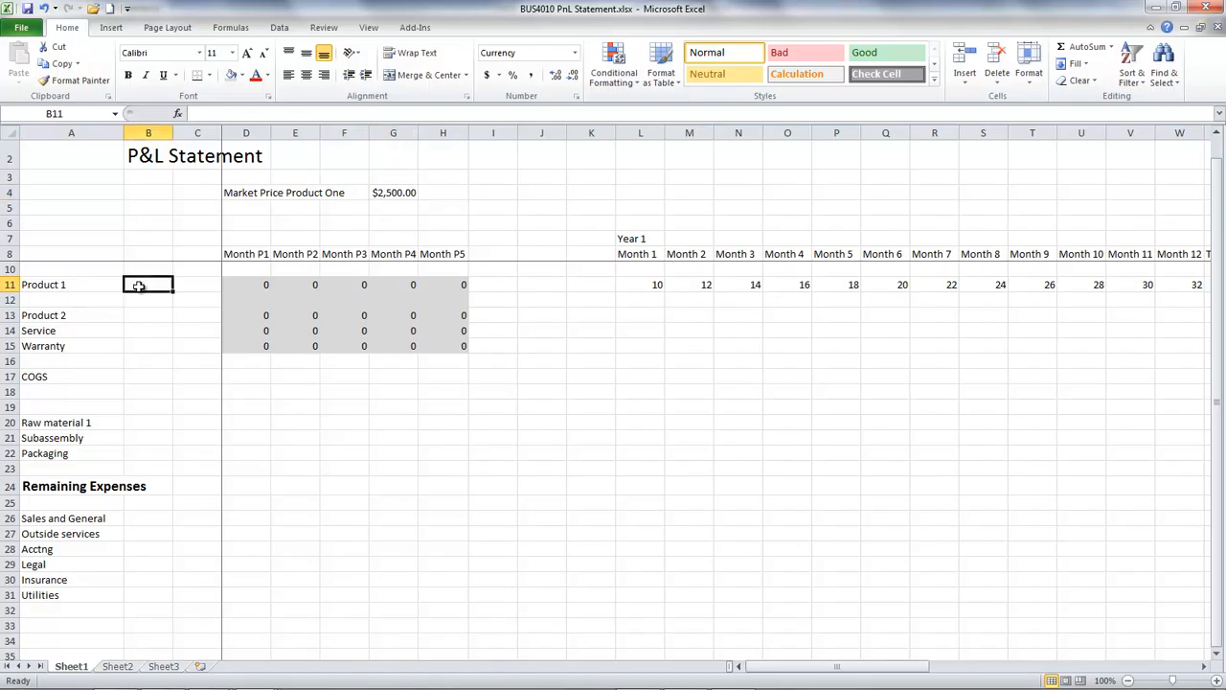
text(Units)
click(141, 298)
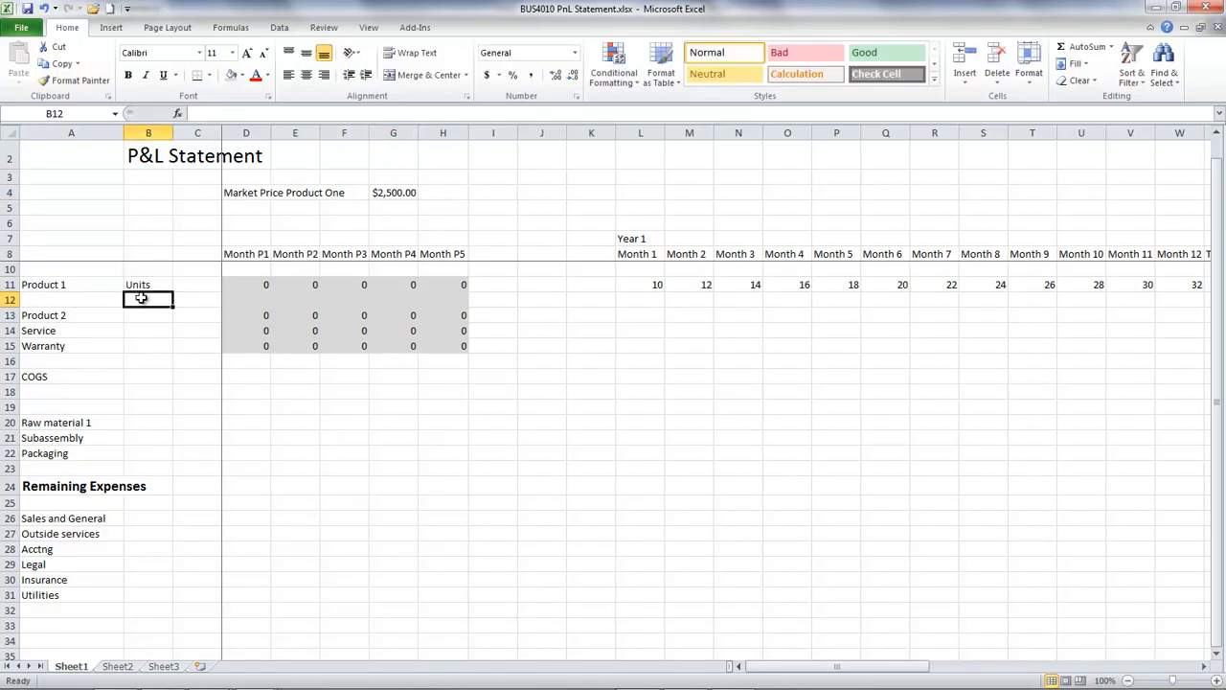
text(Dollars)
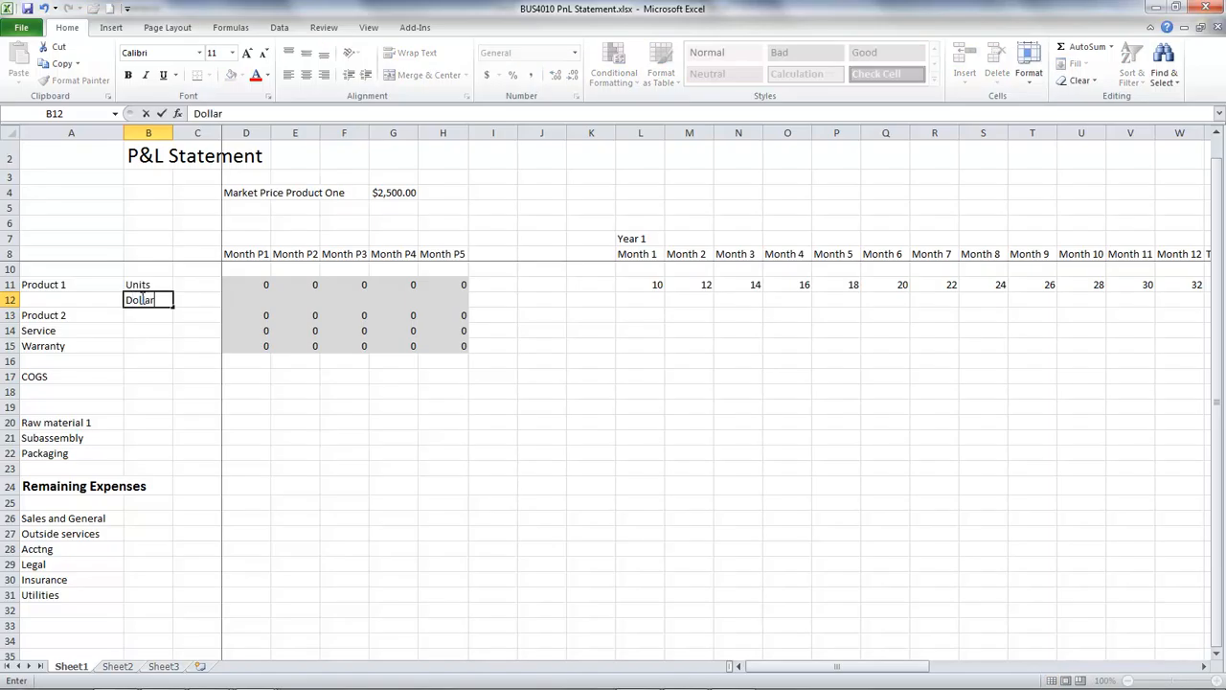
Step: Enter the Month 1 revenue formula =L11*G4 in L12, multiplying the units by the market price
click(654, 302)
text(=)
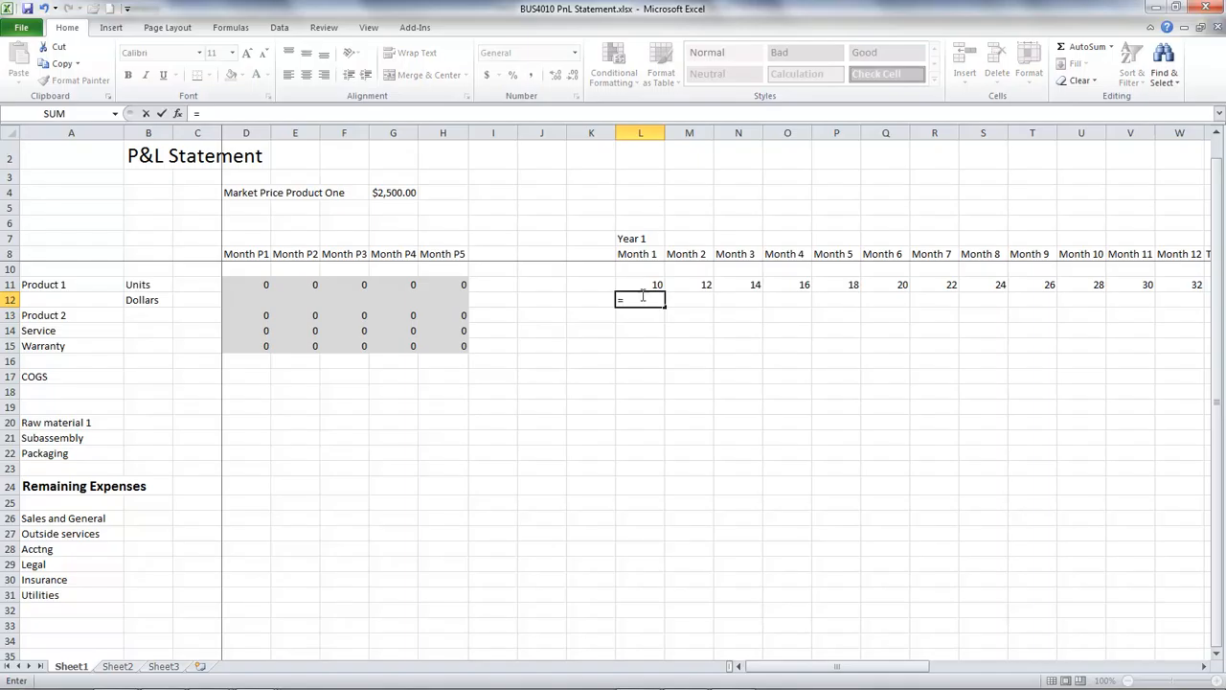
click(640, 287)
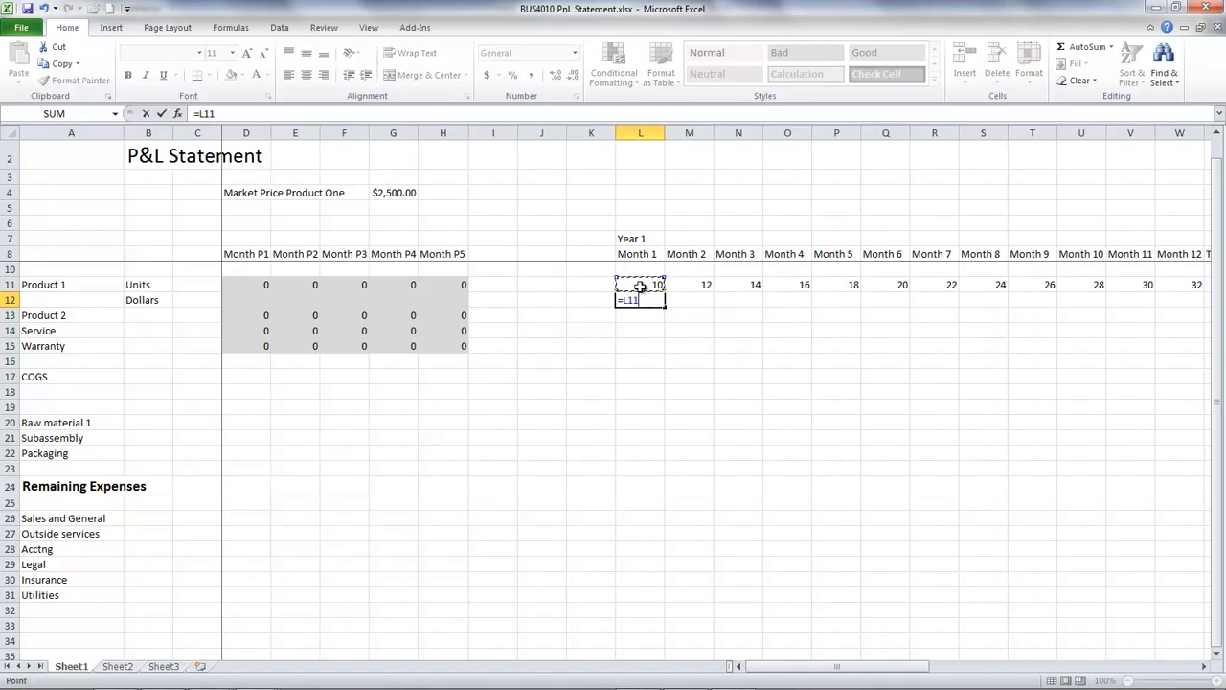
text(*)
click(390, 192)
key(Return)
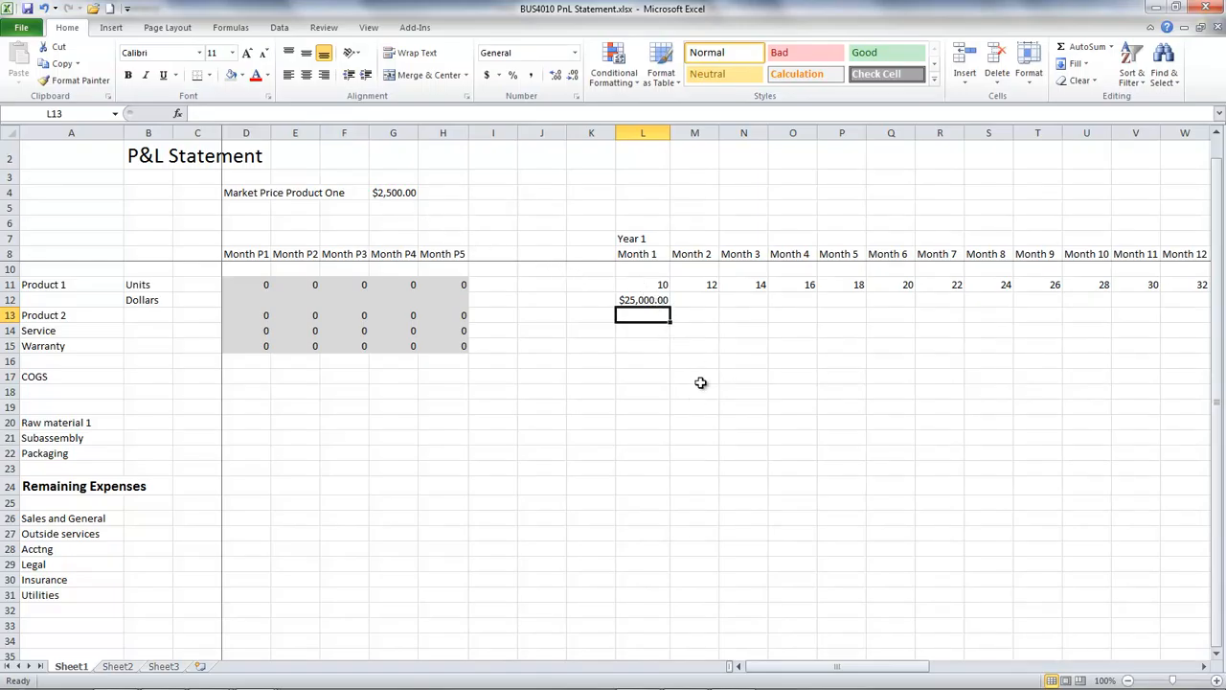
Step: Make the price reference in L12 absolute so the formula reads =L11*$G$4
click(661, 301)
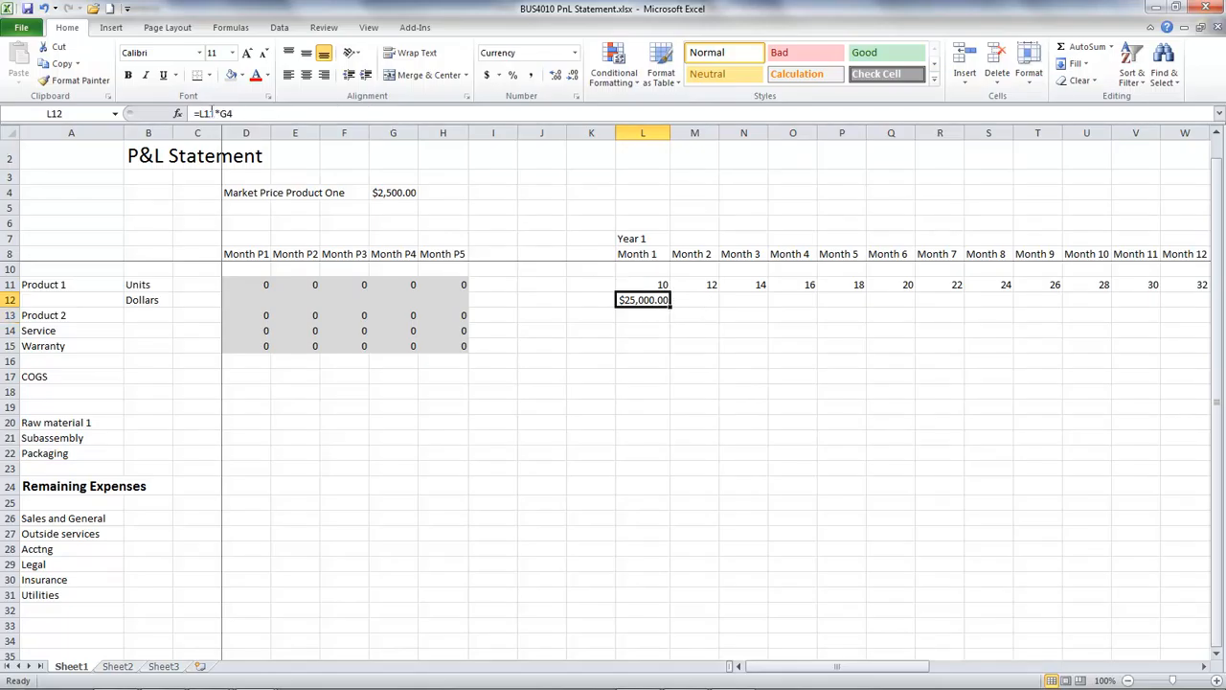
click(219, 113)
text($G$)
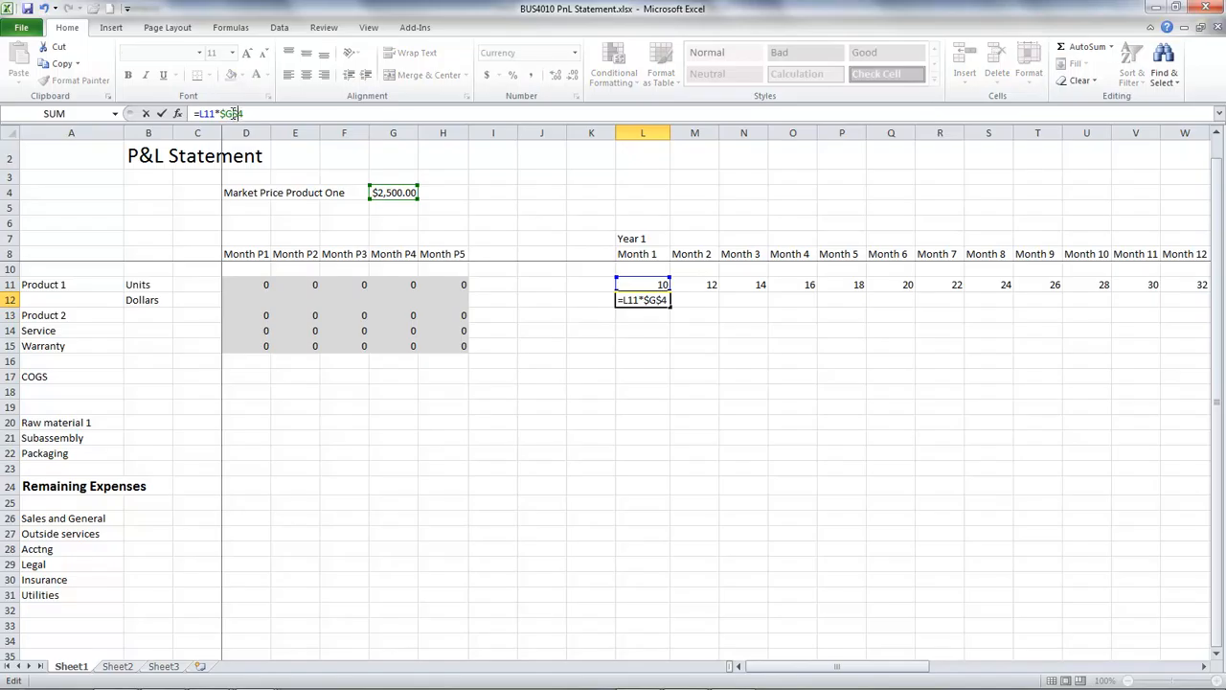
key(Return)
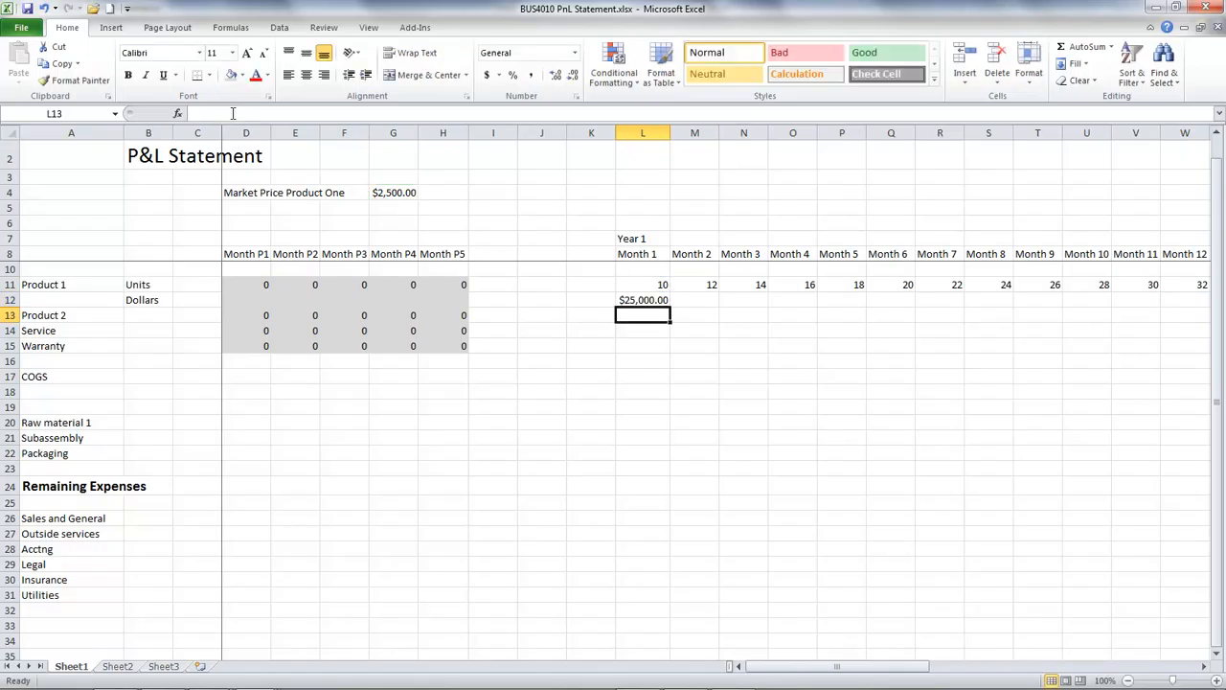
Step: Fill the L12 dollar formula across the Year 1 months to the Total column in X12
click(632, 302)
drag(677, 305, 1207, 316)
mouse_move(1136, 303)
mouse_down()
mouse_move(1124, 325)
mouse_move(1147, 312)
mouse_up()
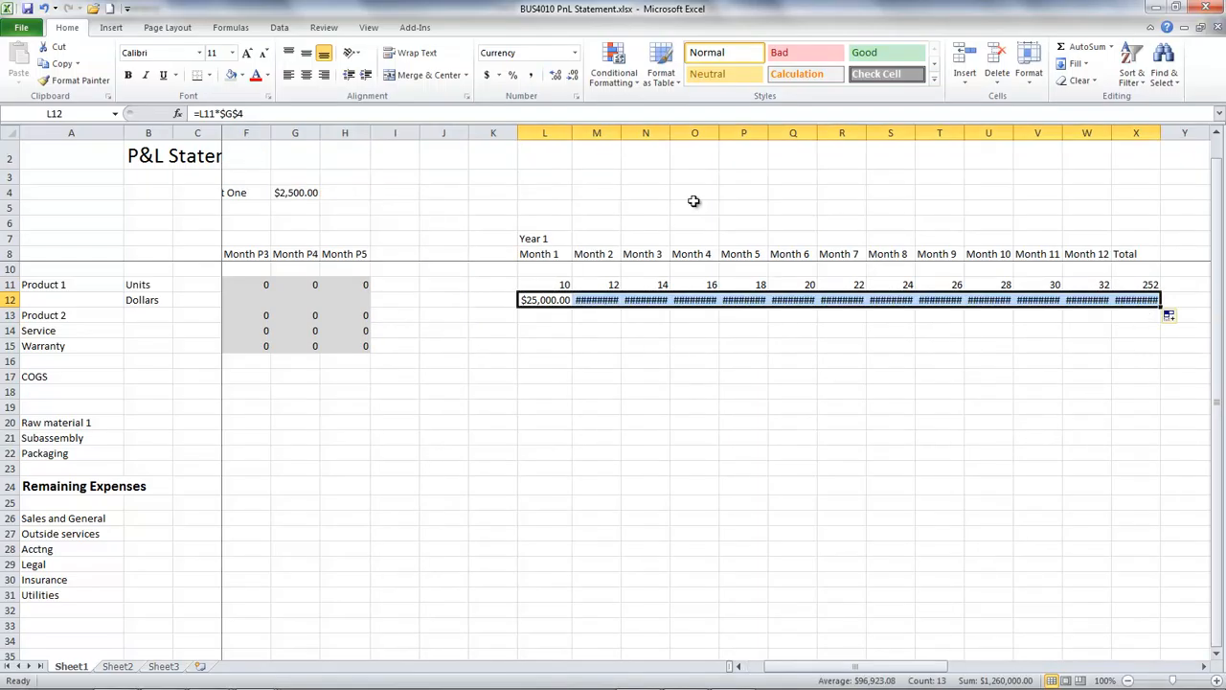
Step: Autofit the widths of the Year 1 columns L through X to fit the dollar amounts in row 12
double_click(575, 129)
double_click(620, 134)
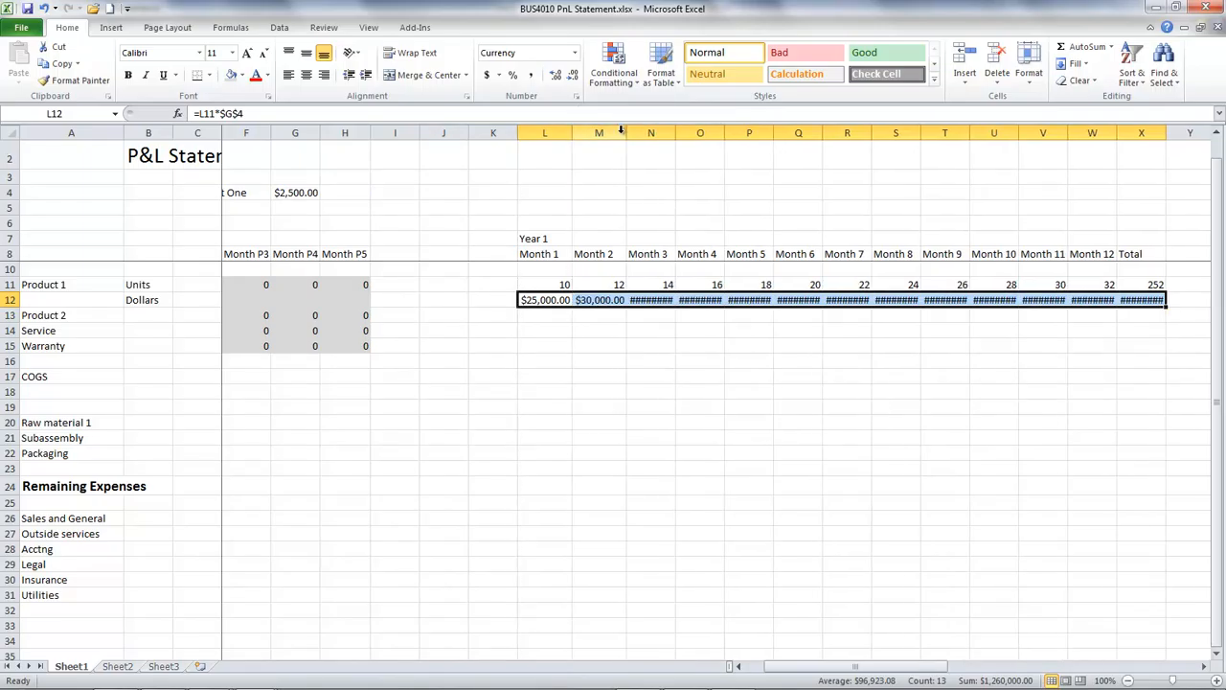
double_click(675, 134)
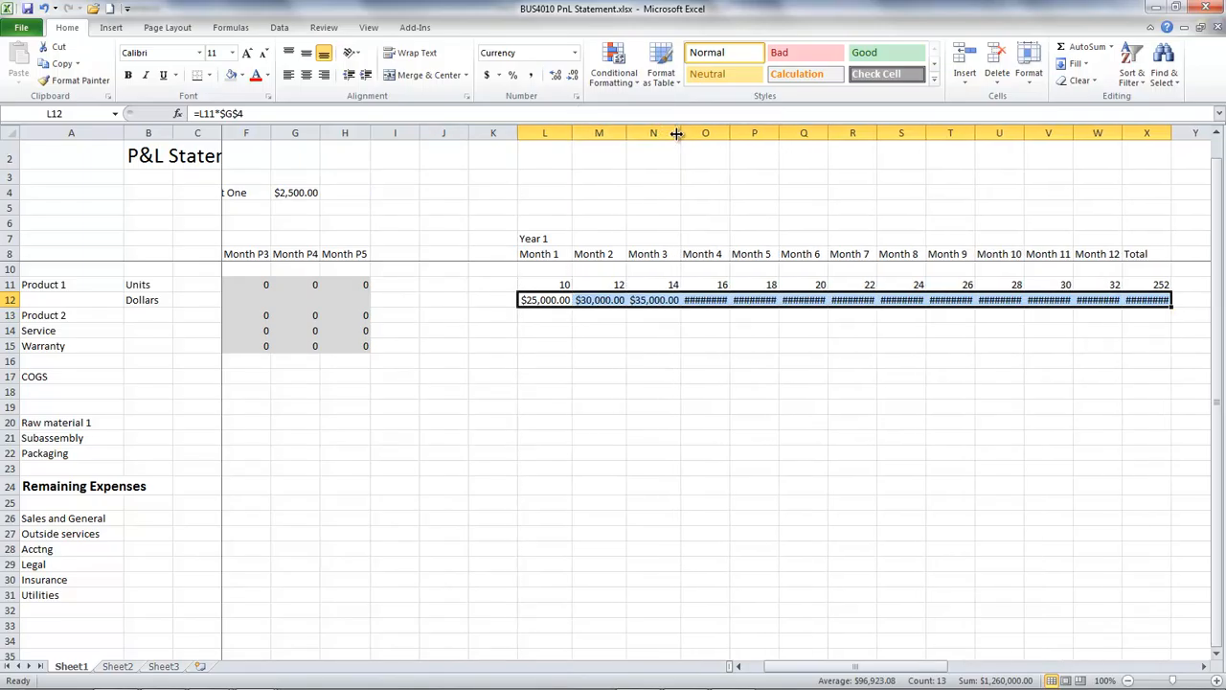
double_click(731, 133)
double_click(784, 132)
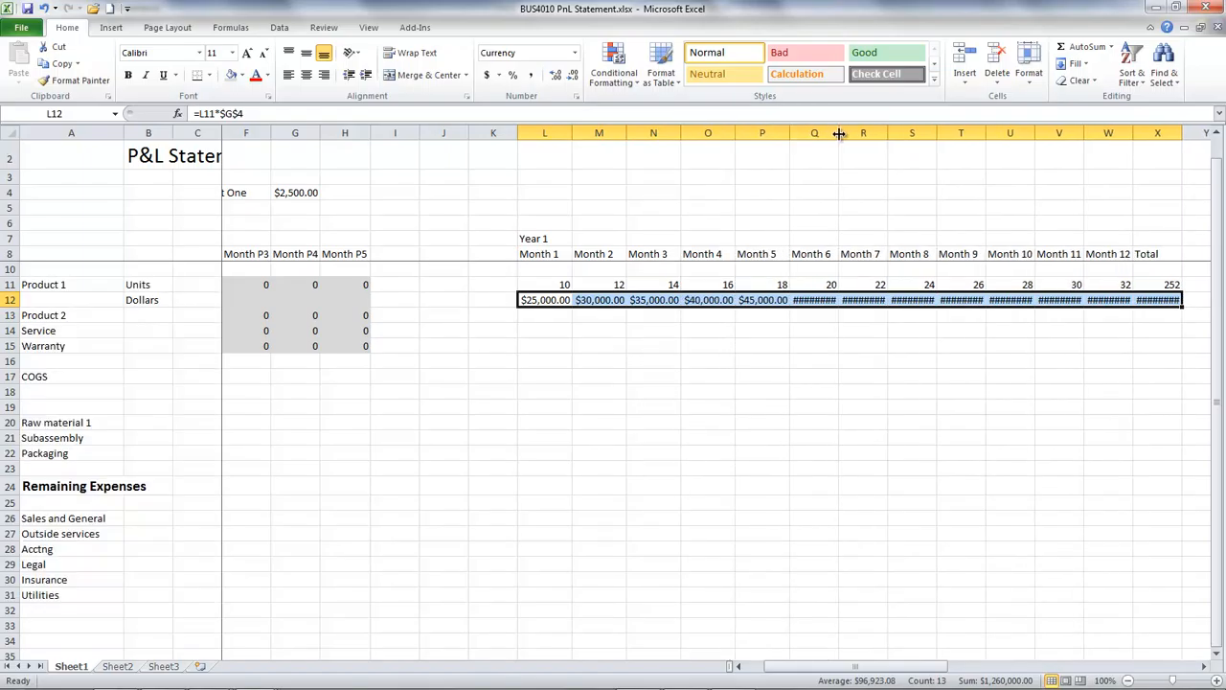
double_click(840, 132)
click(891, 132)
double_click(892, 132)
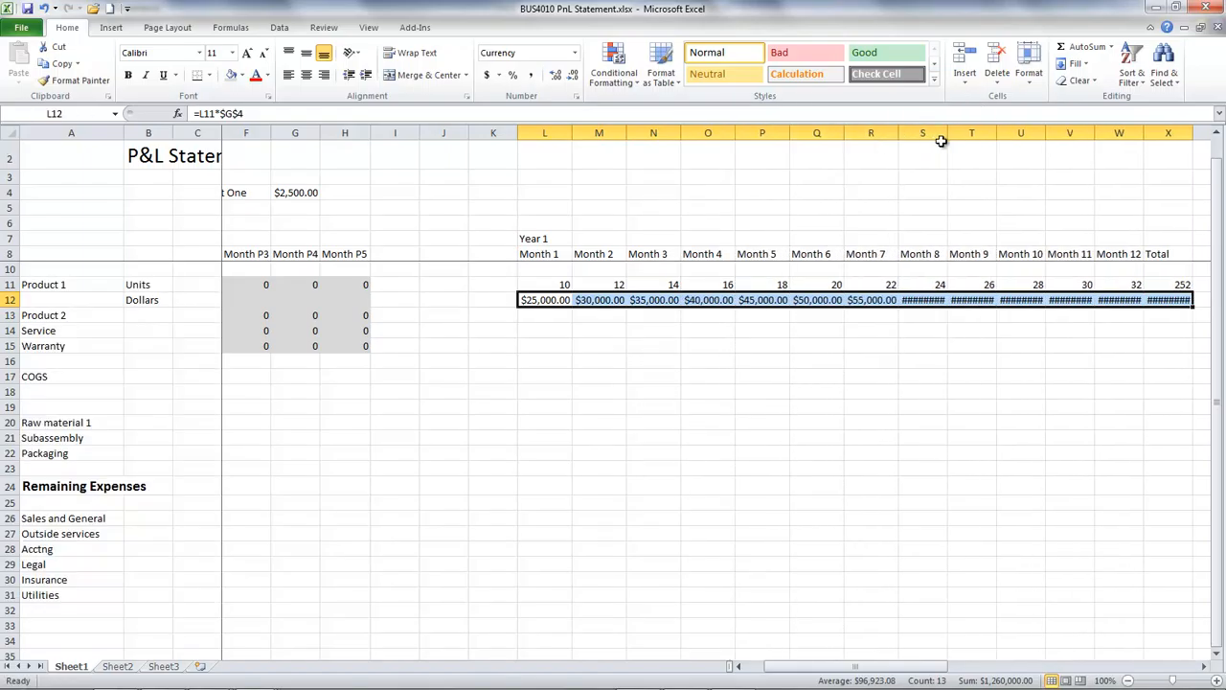
double_click(948, 132)
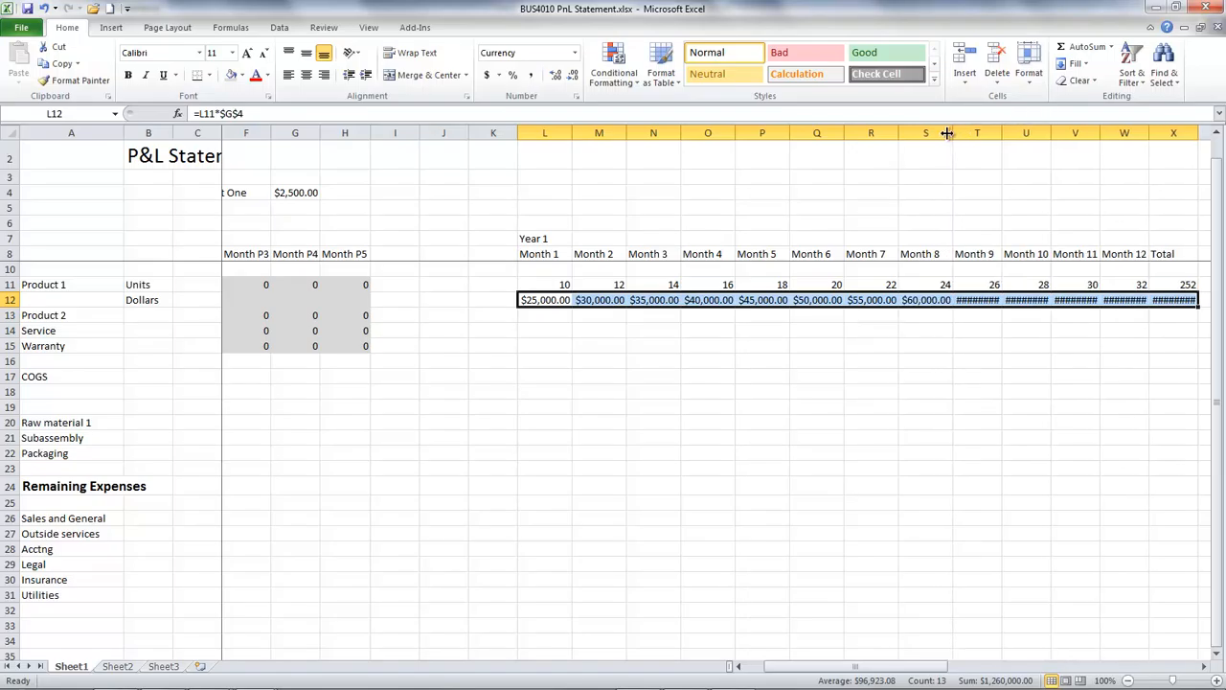
double_click(1002, 133)
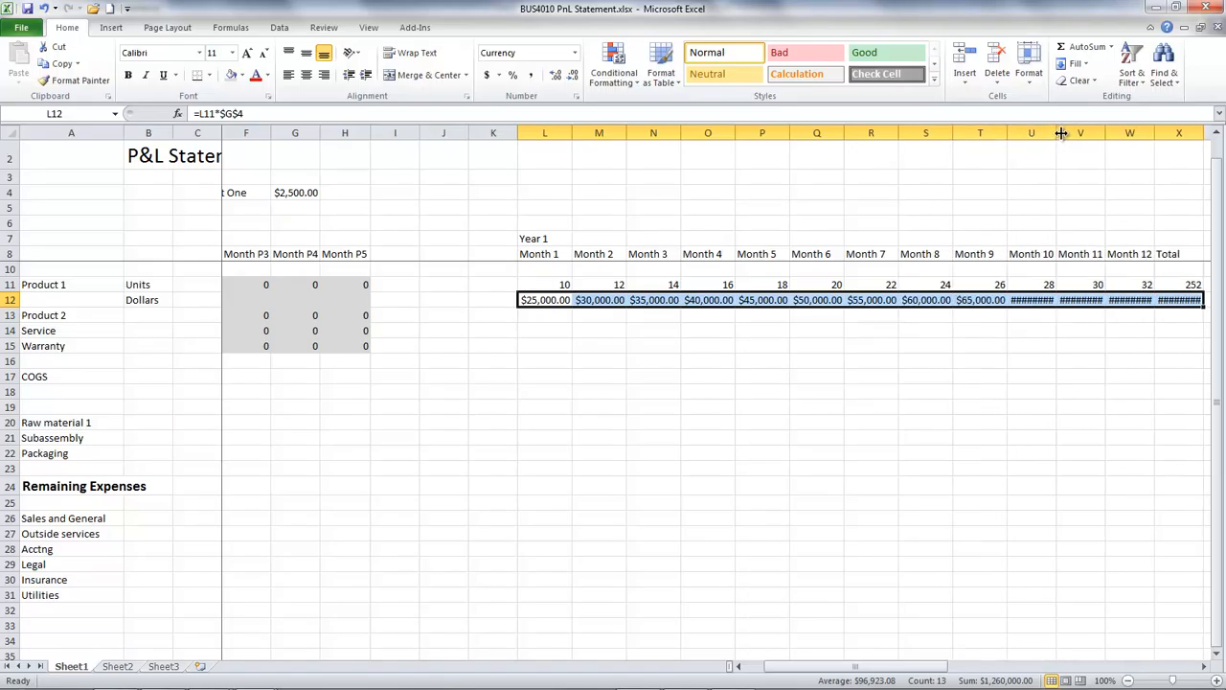
double_click(1057, 133)
double_click(1115, 134)
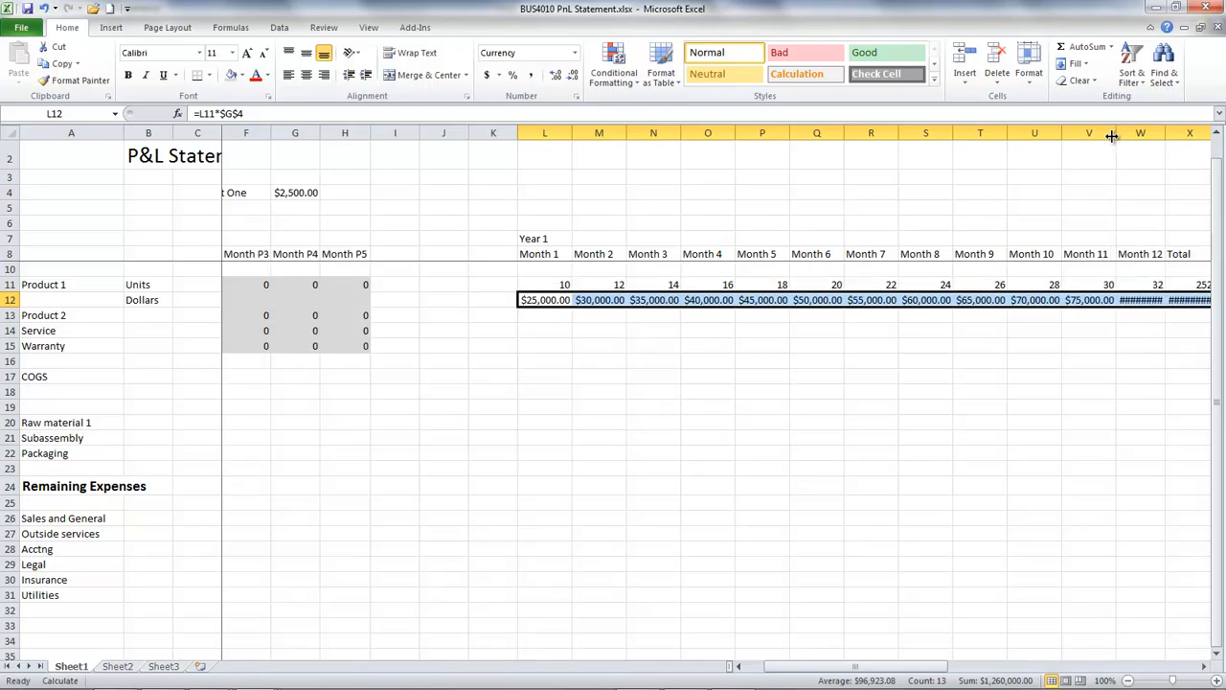
double_click(1169, 134)
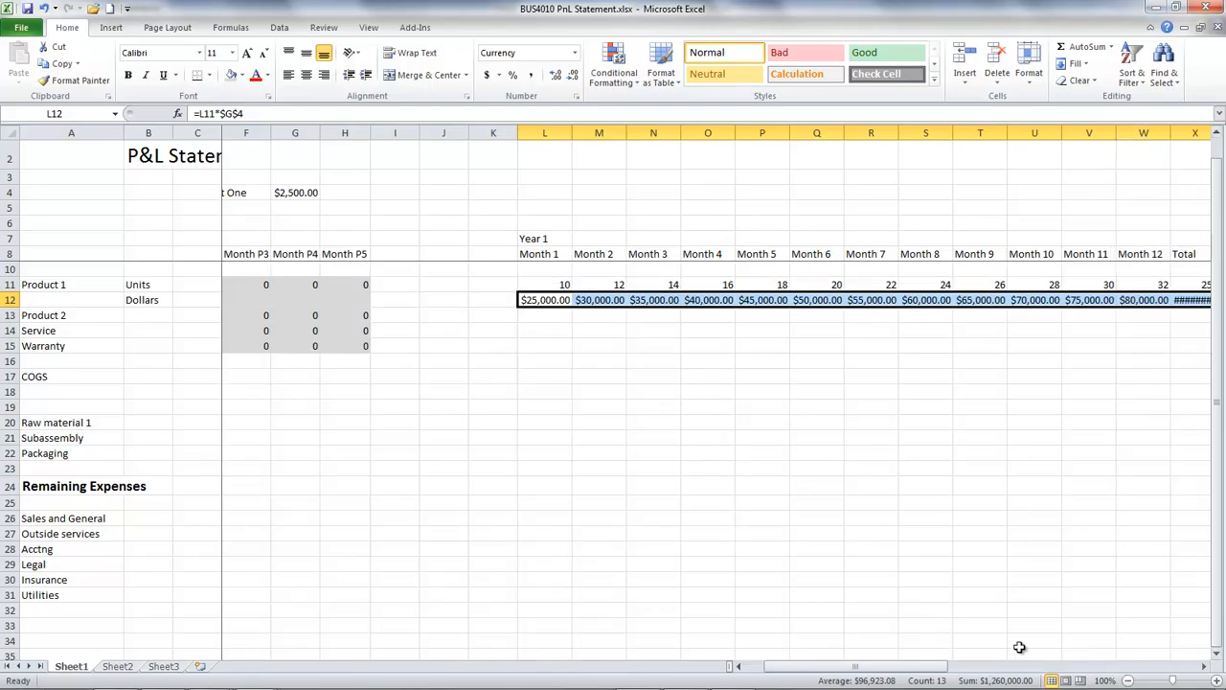
drag(931, 670, 981, 670)
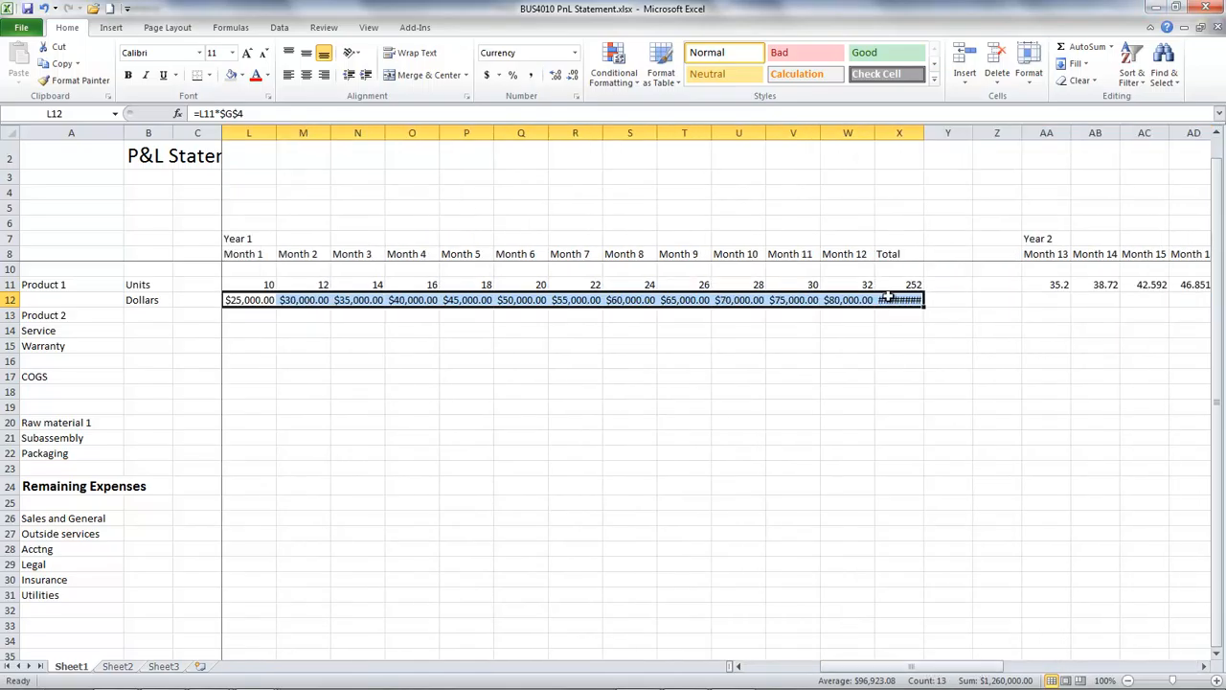
double_click(922, 134)
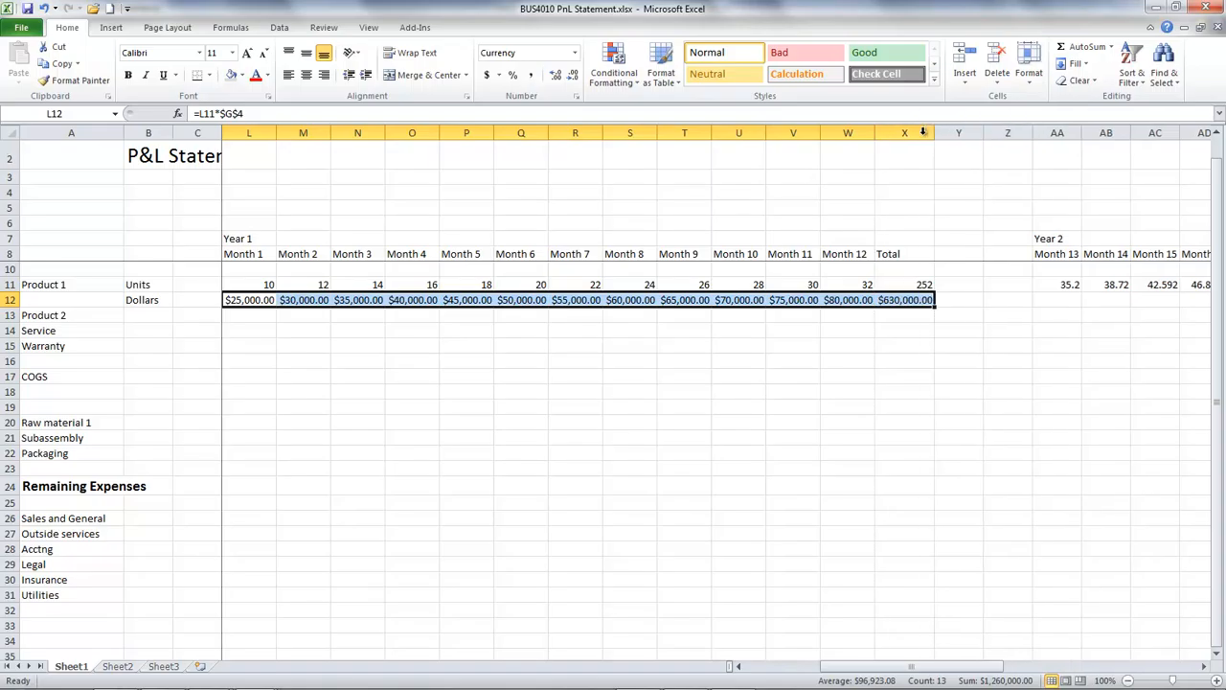
Step: Replace the Year 1 dollar total in X12 by filling the SUM formula down from X11
click(892, 302)
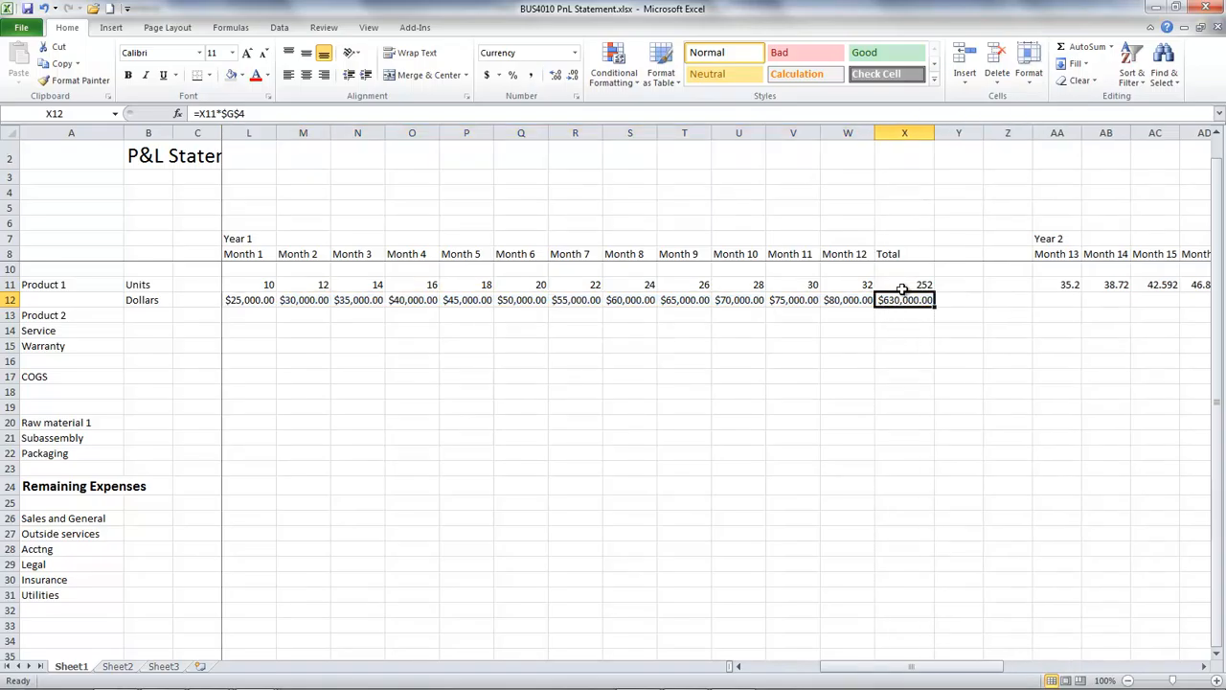
click(903, 284)
drag(933, 291, 935, 307)
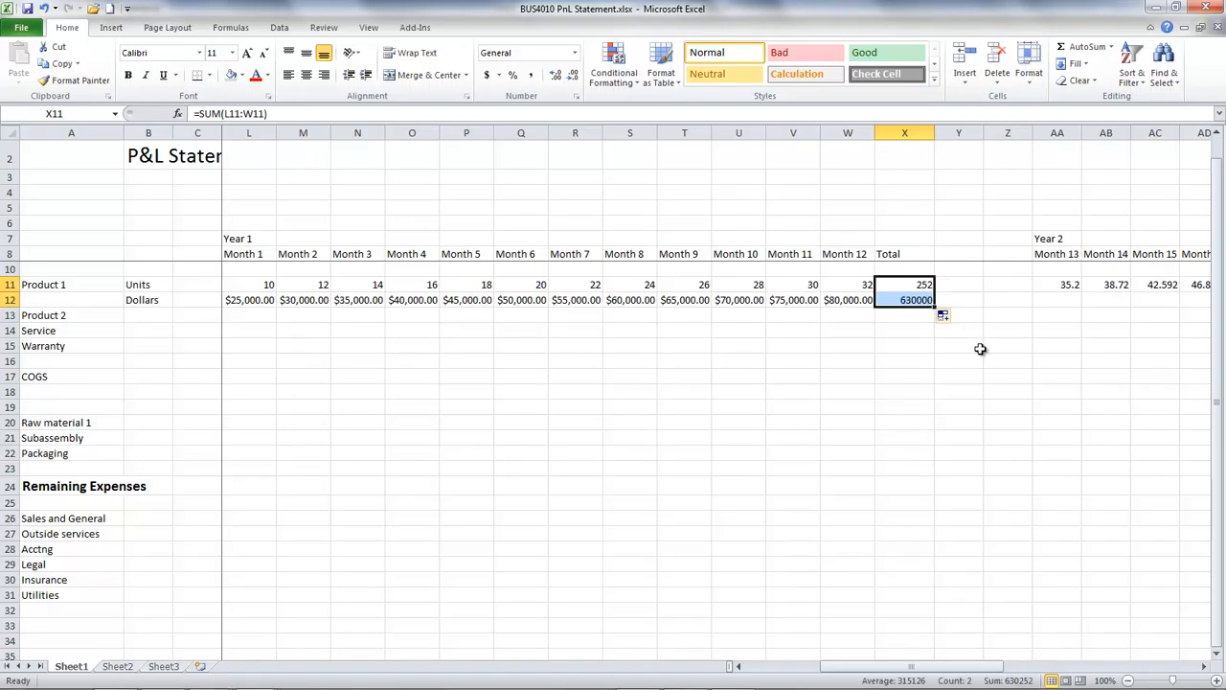
Step: Format the Year 1 dollar total in X12 as Currency with two decimals and the $ symbol
click(917, 304)
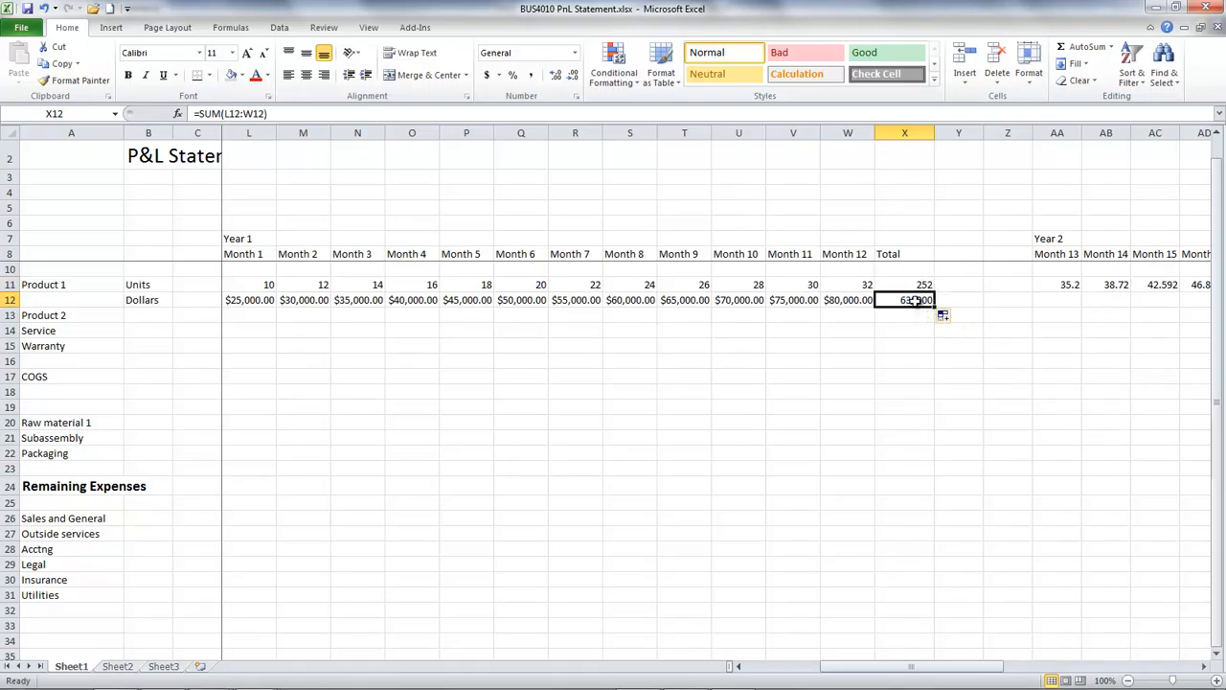
click(578, 99)
click(701, 315)
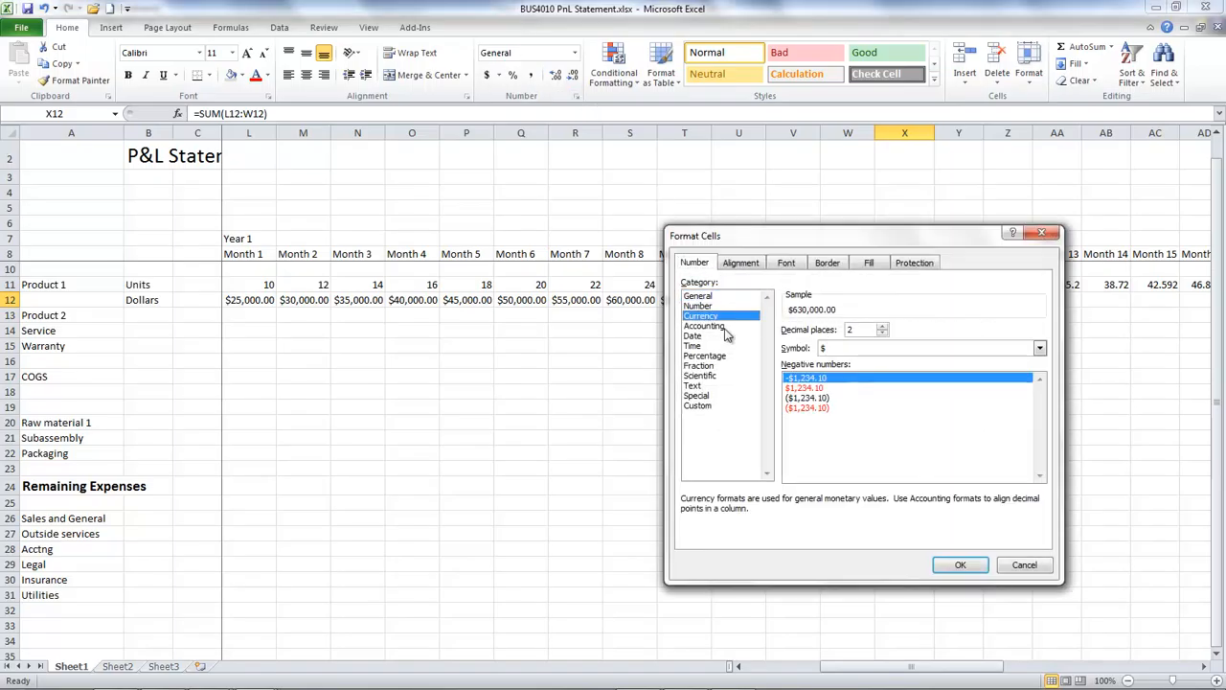
click(960, 564)
click(1046, 578)
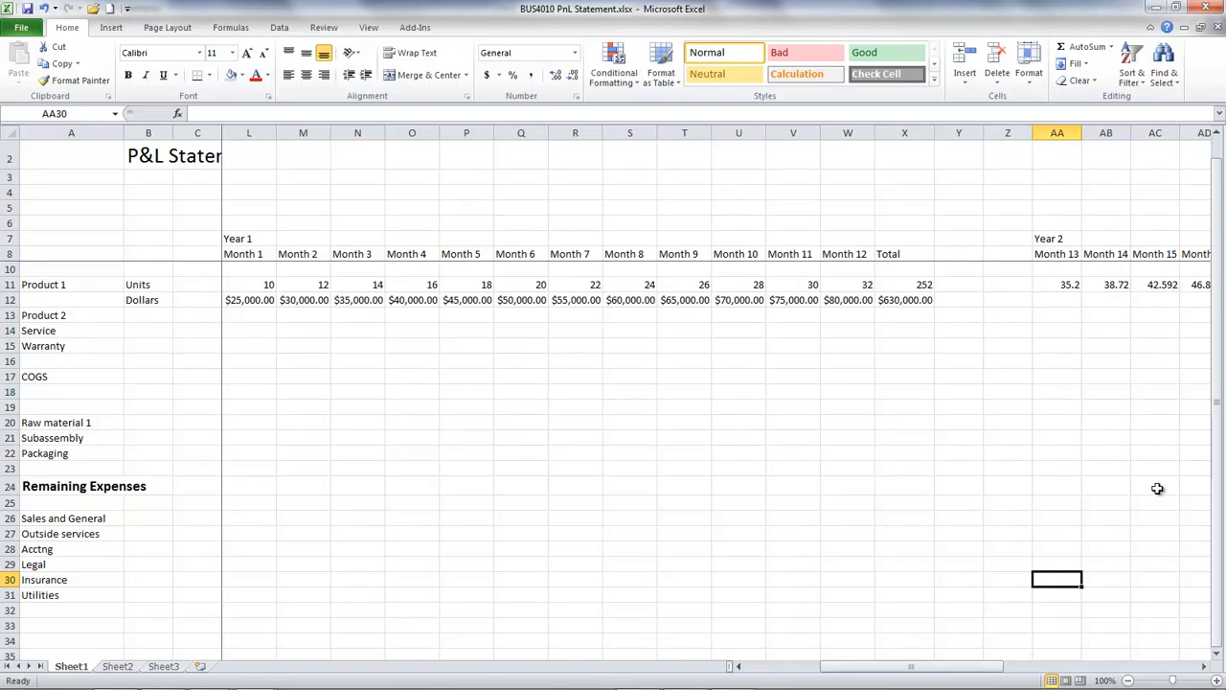
drag(977, 669, 864, 668)
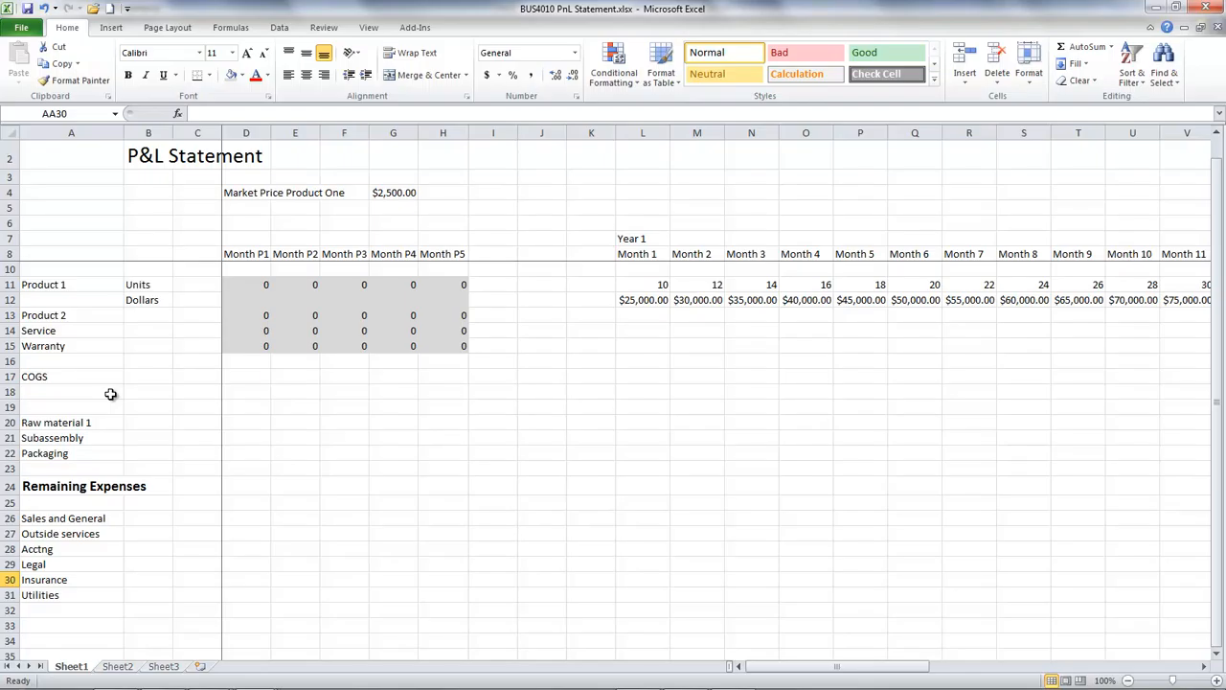
click(662, 286)
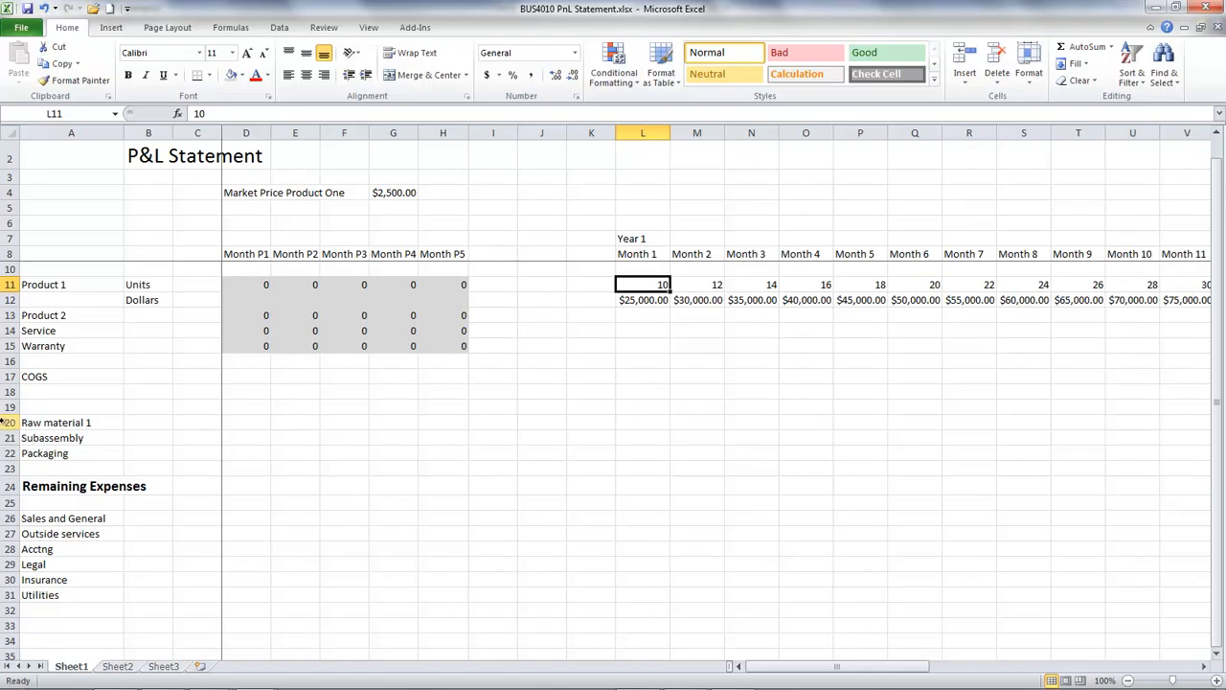
click(67, 394)
click(595, 394)
click(632, 394)
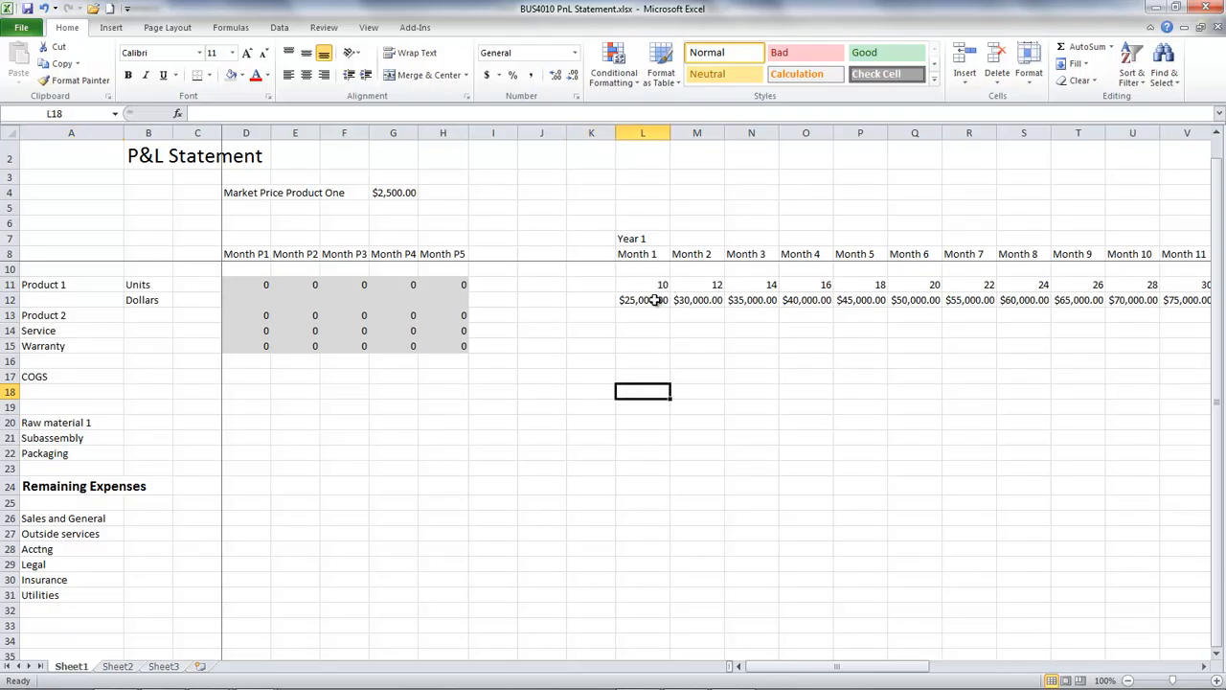
click(650, 300)
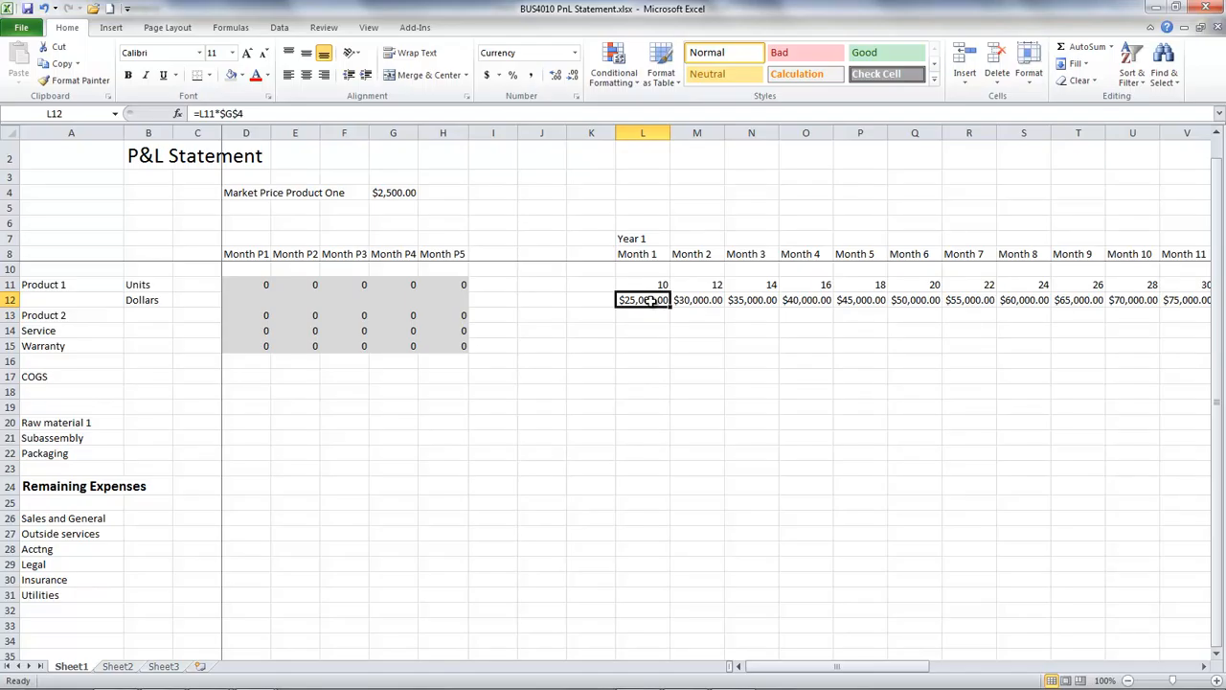
click(650, 422)
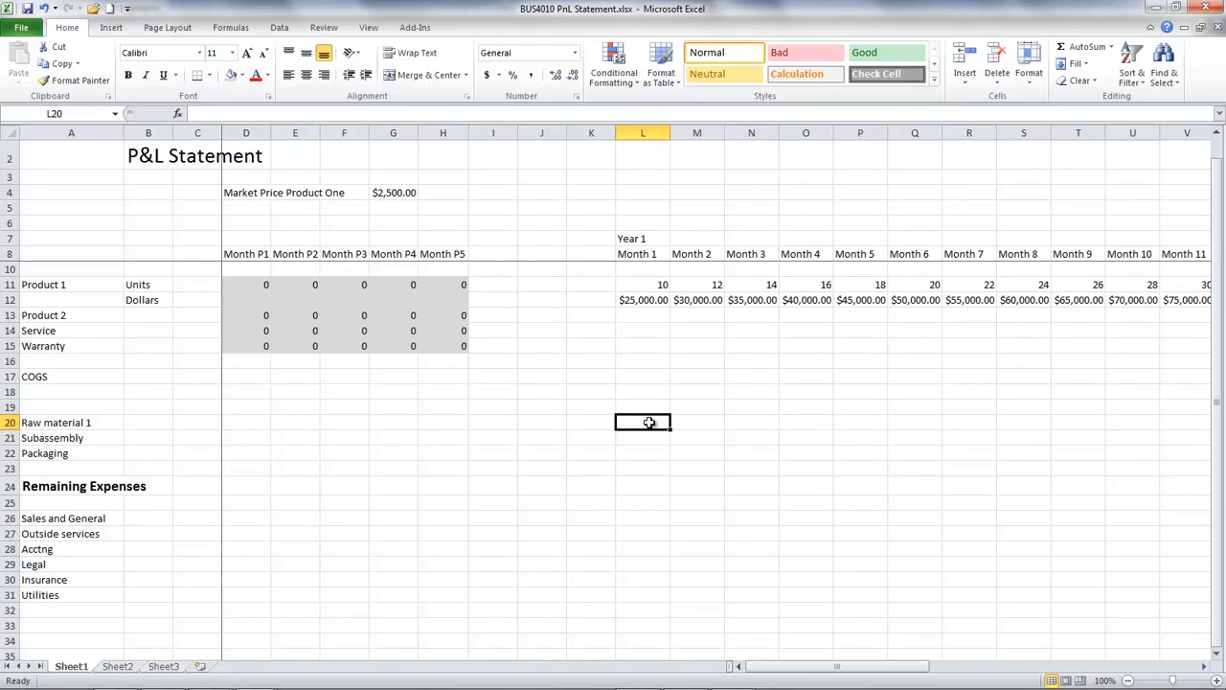
Step: Add an OTS Units row label in A19, above Raw material 1 in the COGS section
click(96, 410)
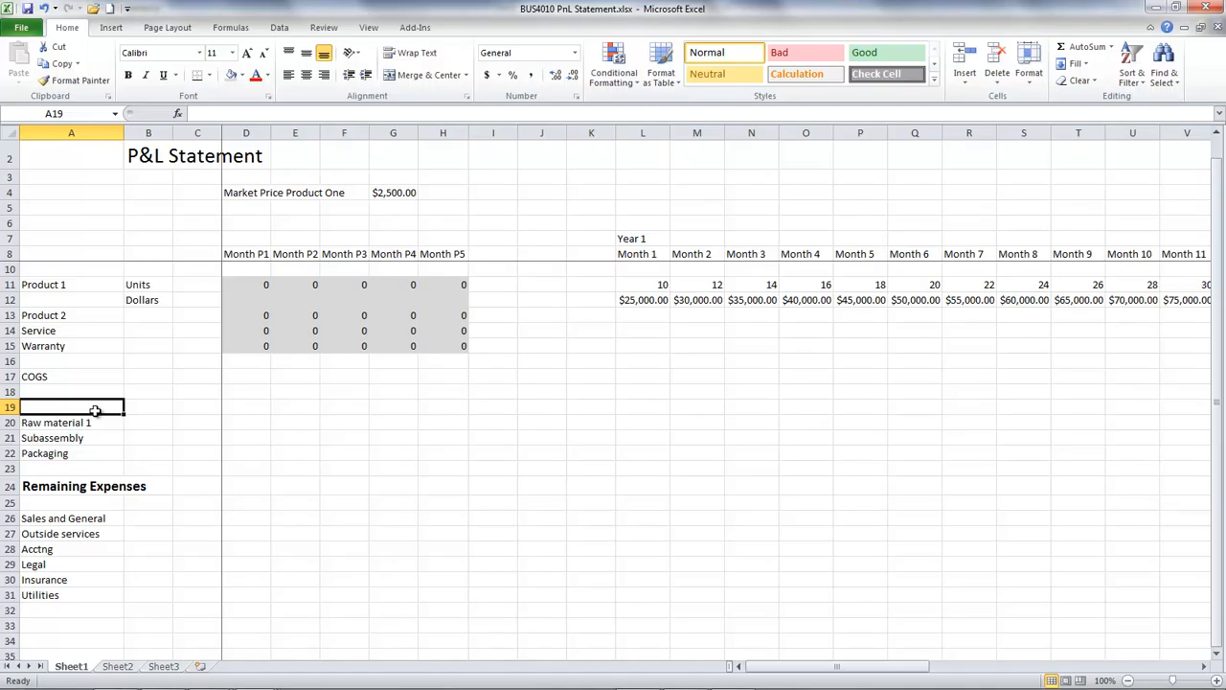
text(OTS)
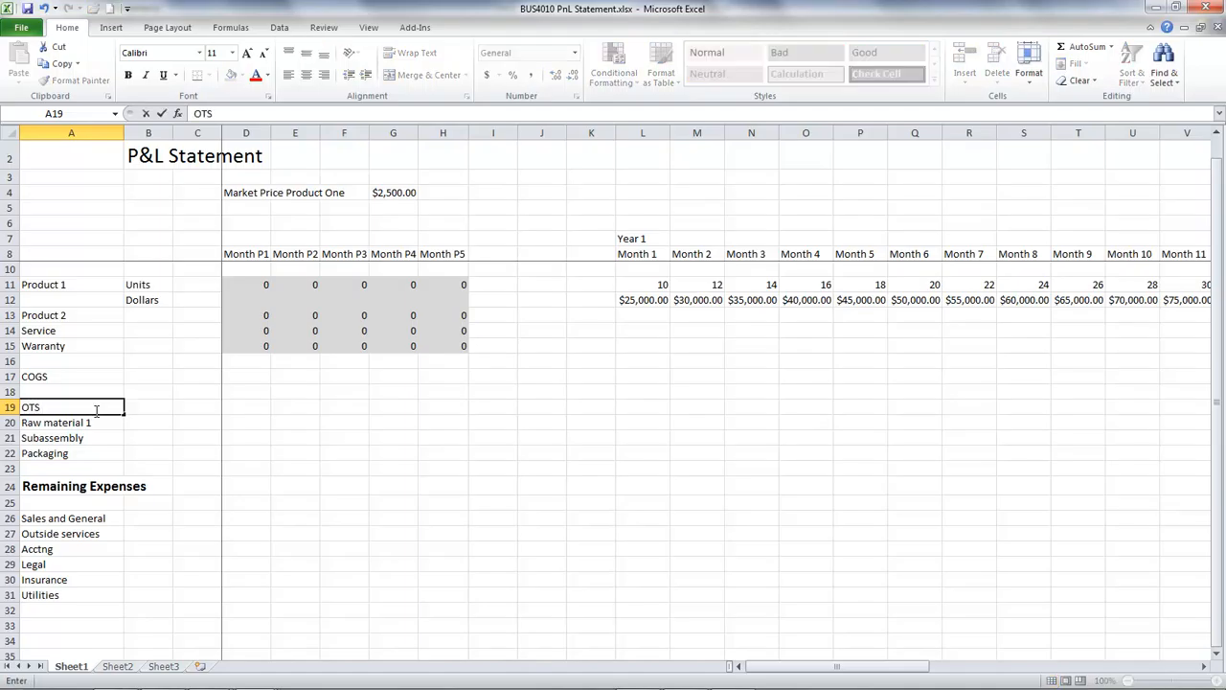
text( Units)
click(645, 412)
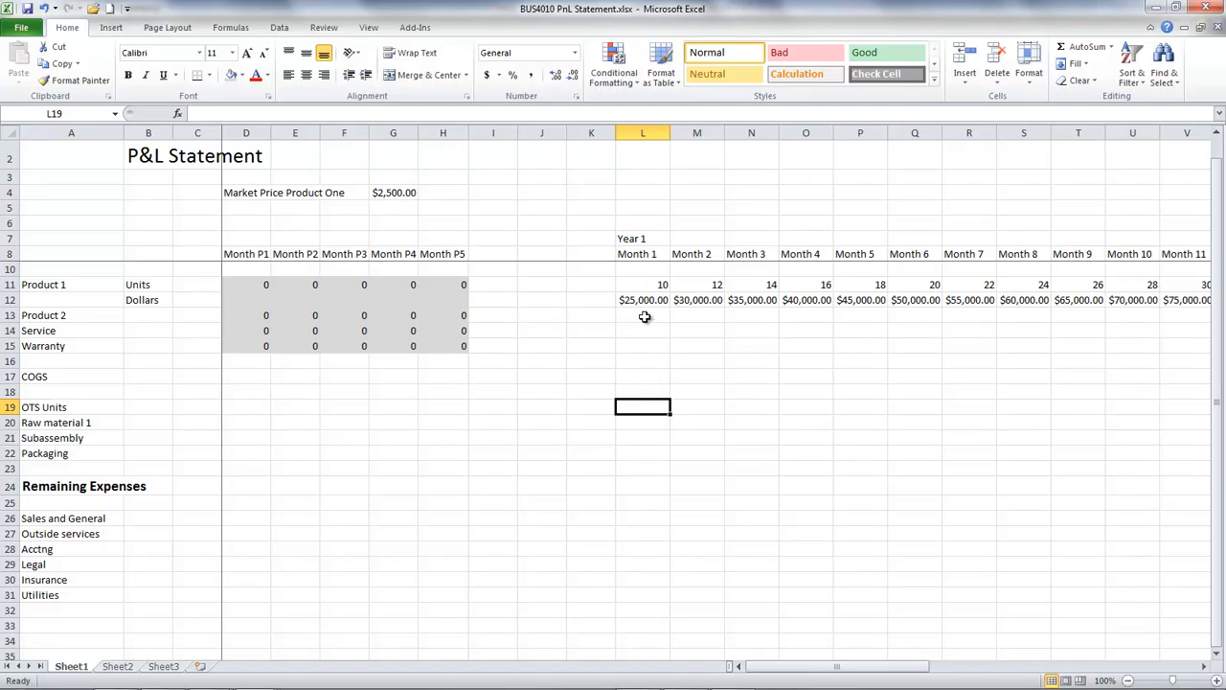
Step: Label D5 as Cost to Us and calculate it in G5 from the market price with =G4/1.25
click(256, 206)
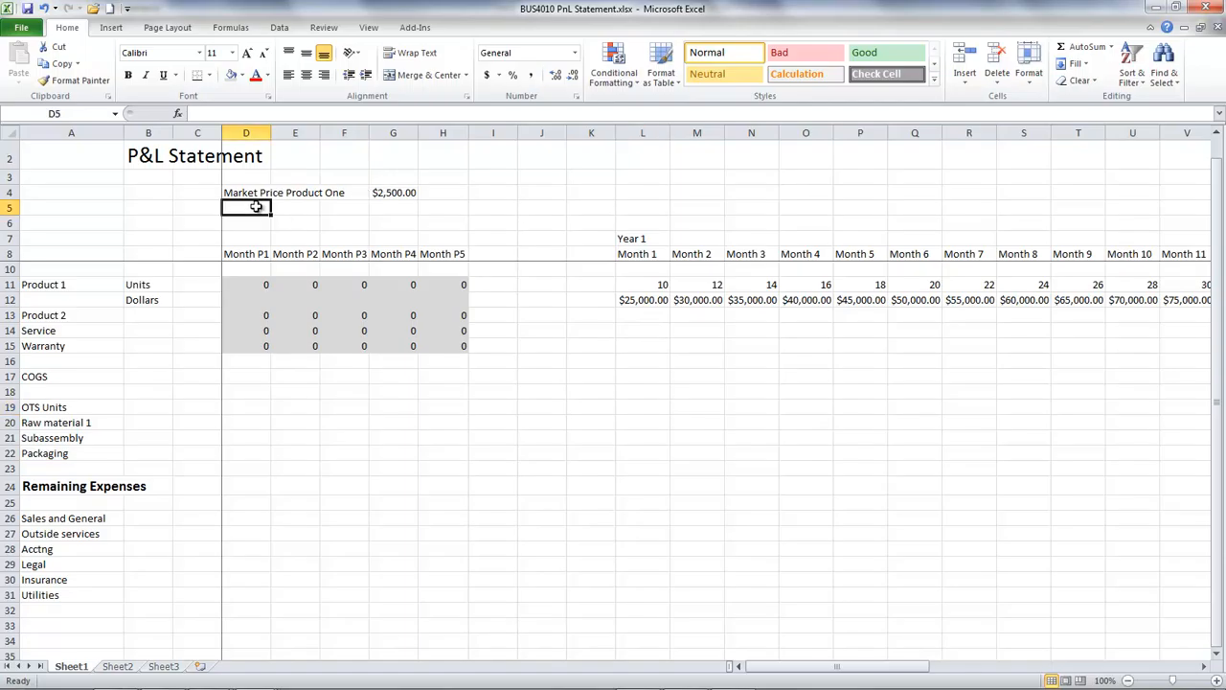
text(Cost)
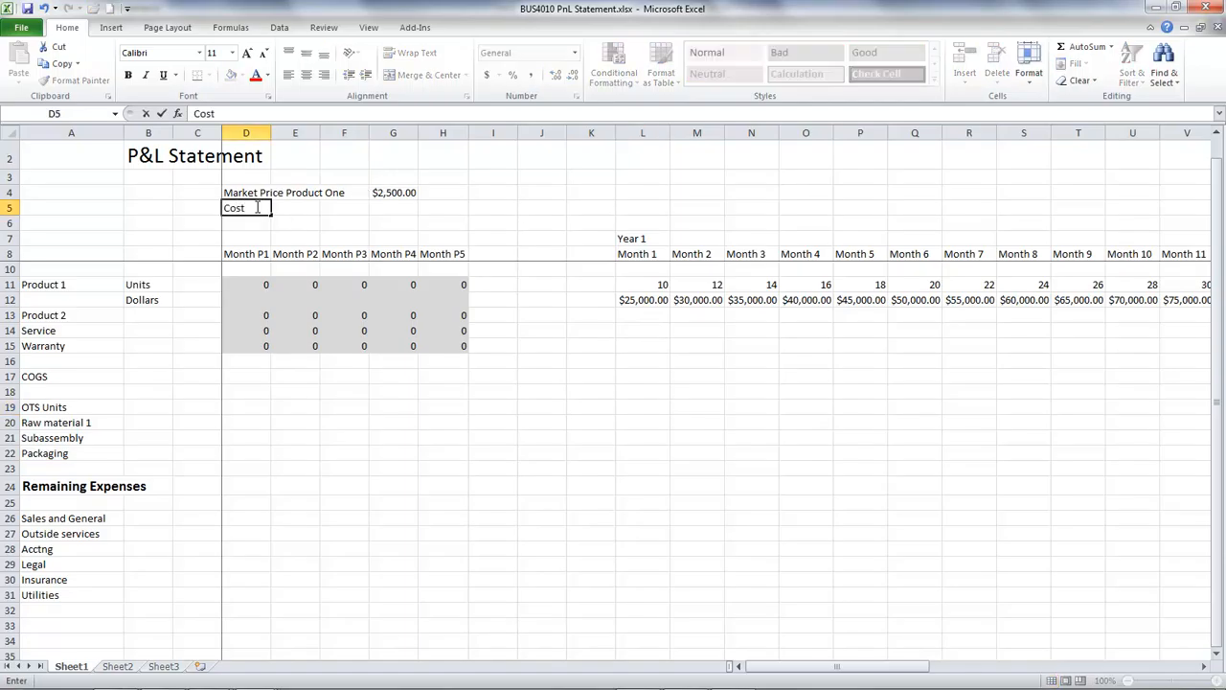
text( to Us)
click(382, 210)
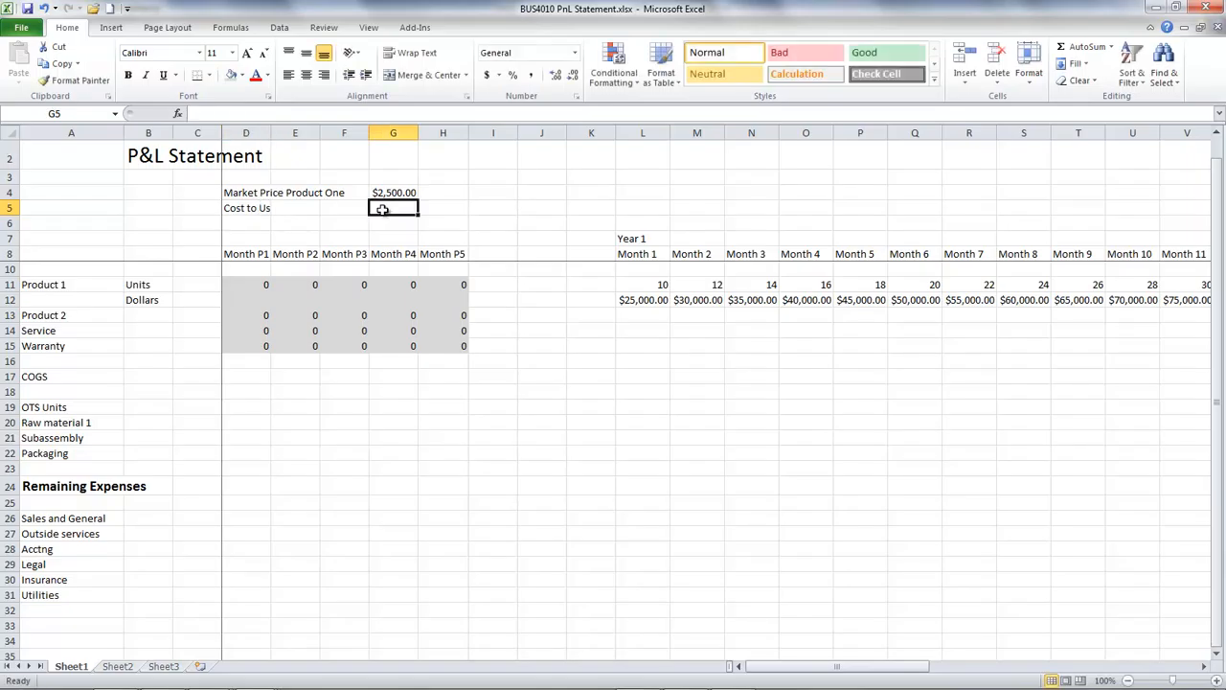
text(=)
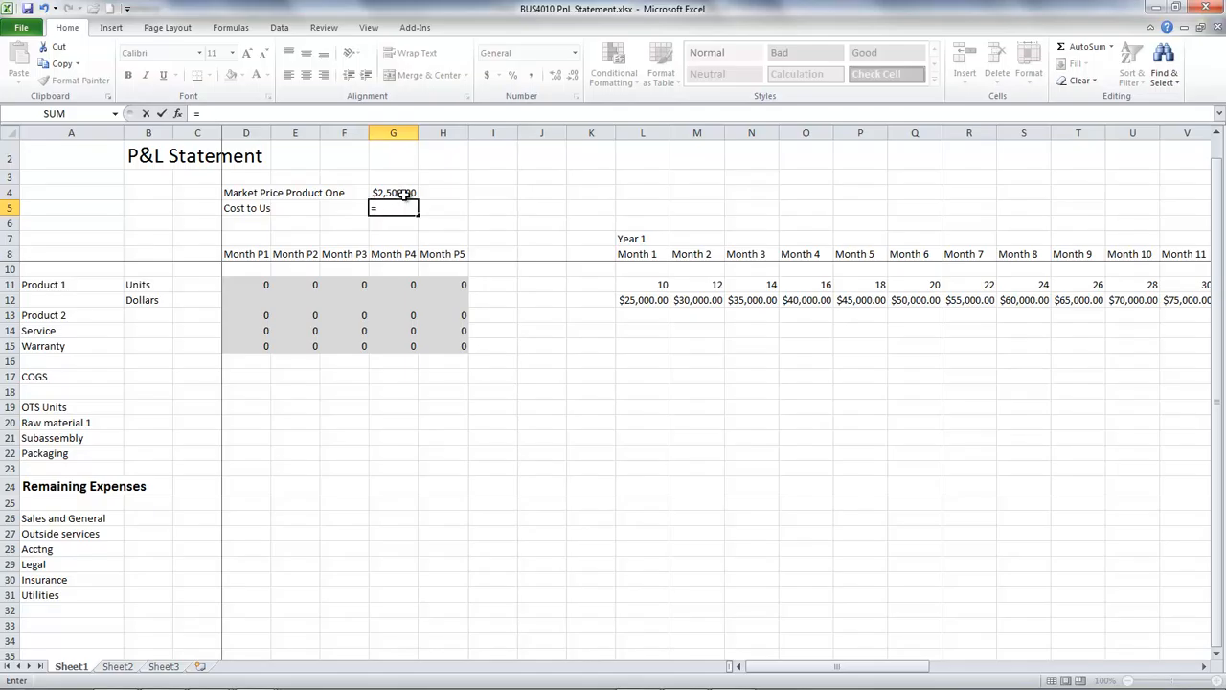
click(403, 194)
text(/1.25)
key(Return)
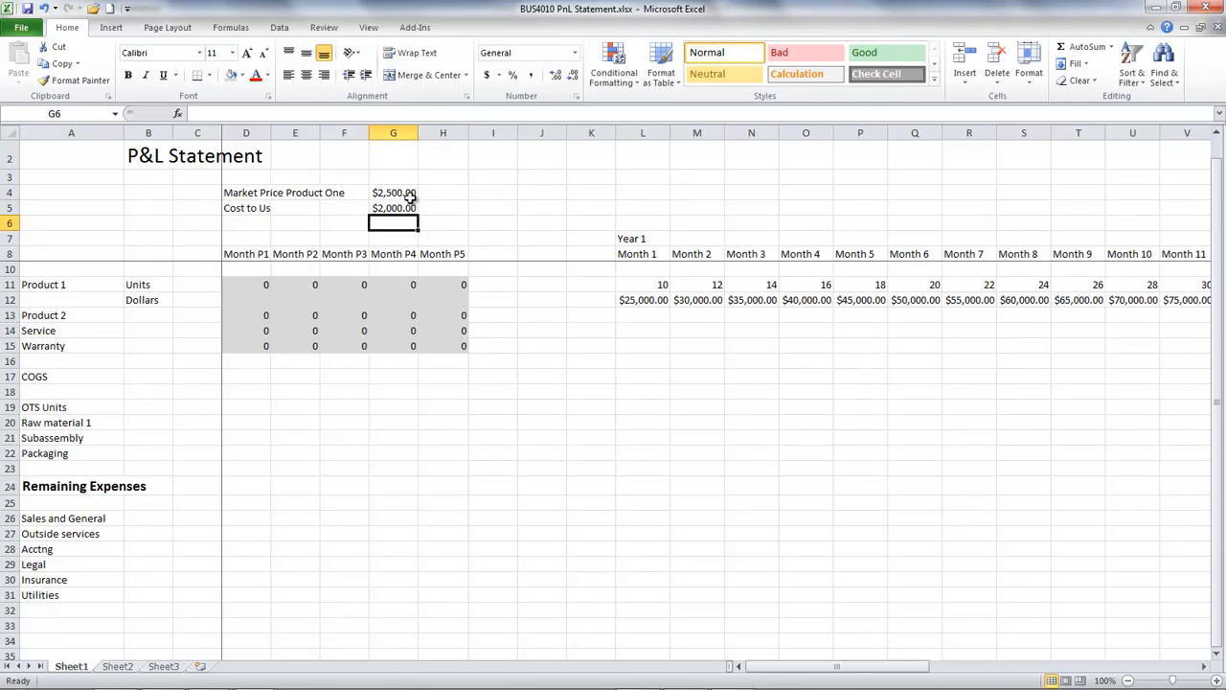
Step: Enter a markup check formula, =G5*1.25, in H5 beside the Cost to Us amount
click(401, 211)
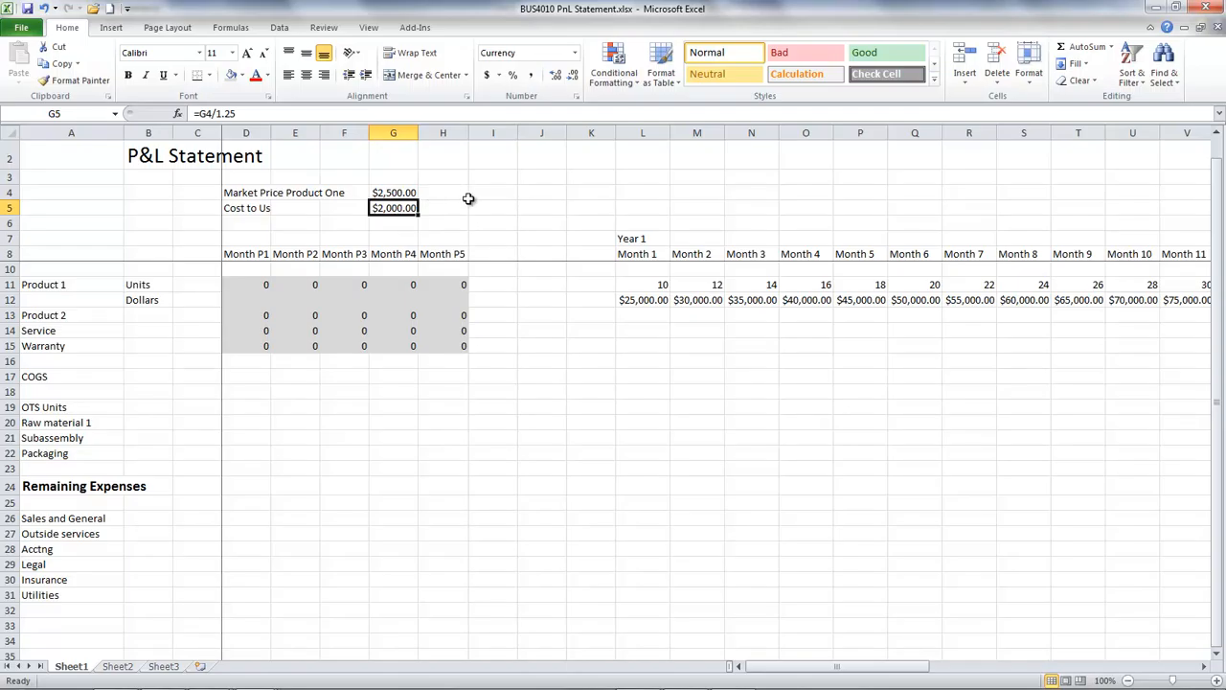
click(457, 206)
double_click(457, 207)
text(=)
click(396, 205)
text(*)
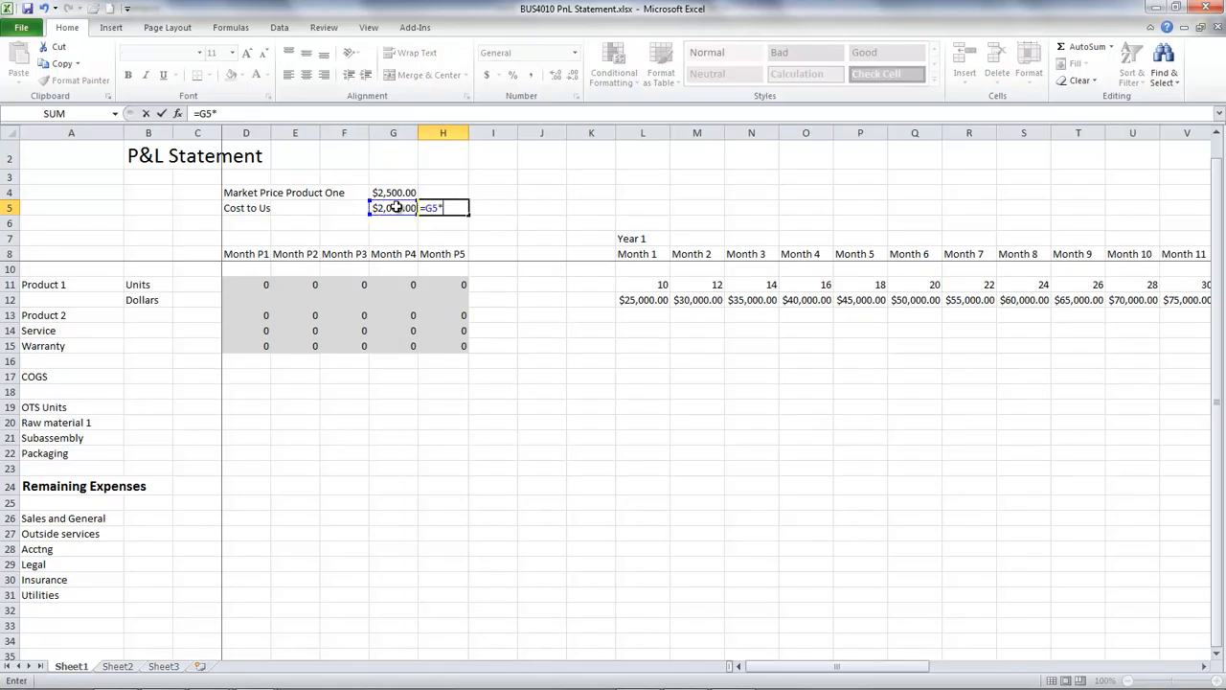
text(1.25)
key(Return)
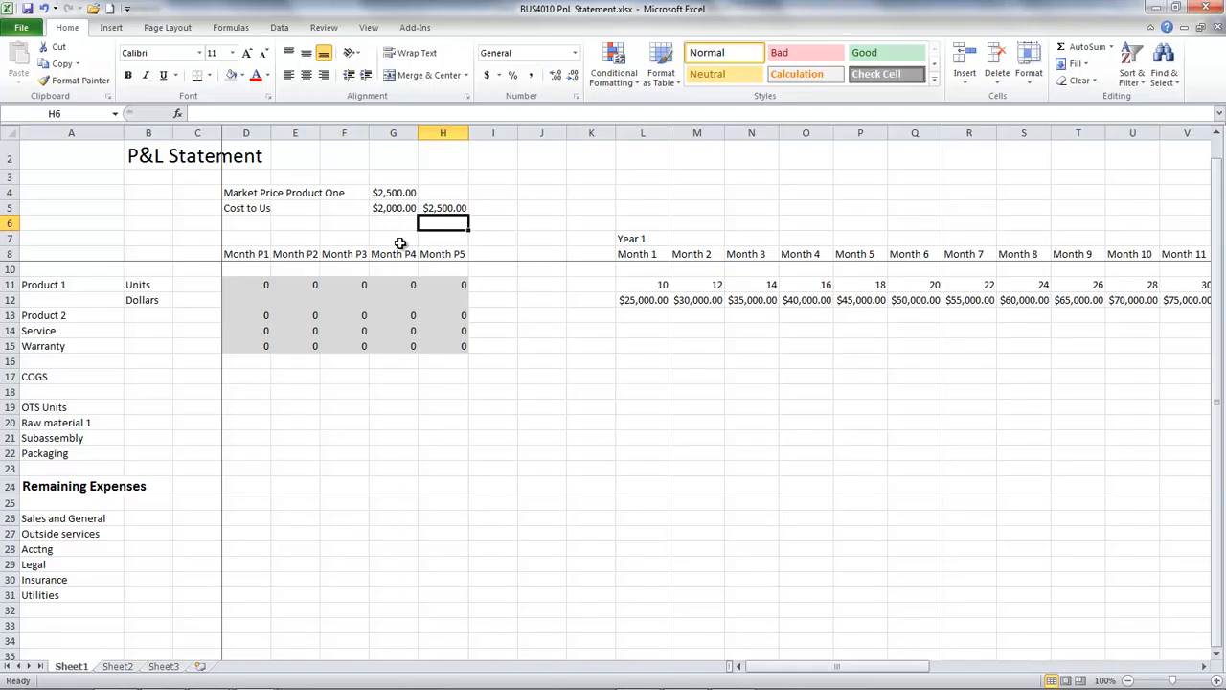
Step: Calculate the Month 1 OTS Units cost in L19 with the formula =G5*L11
click(654, 406)
text(=)
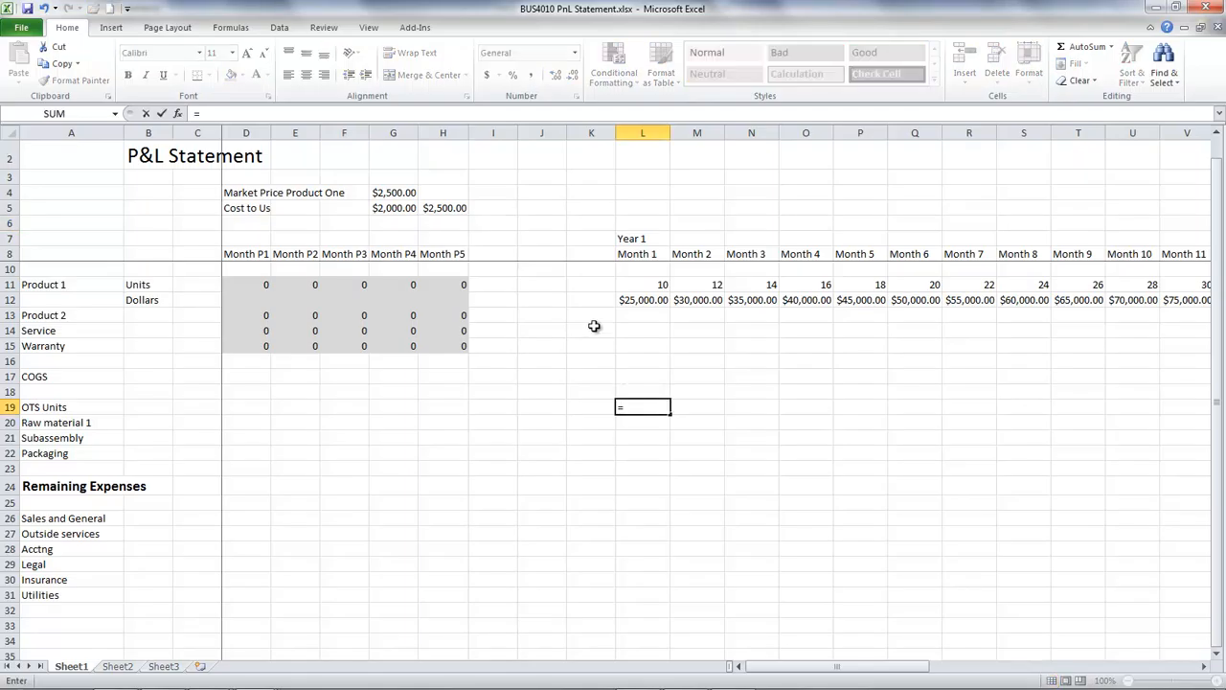
click(398, 208)
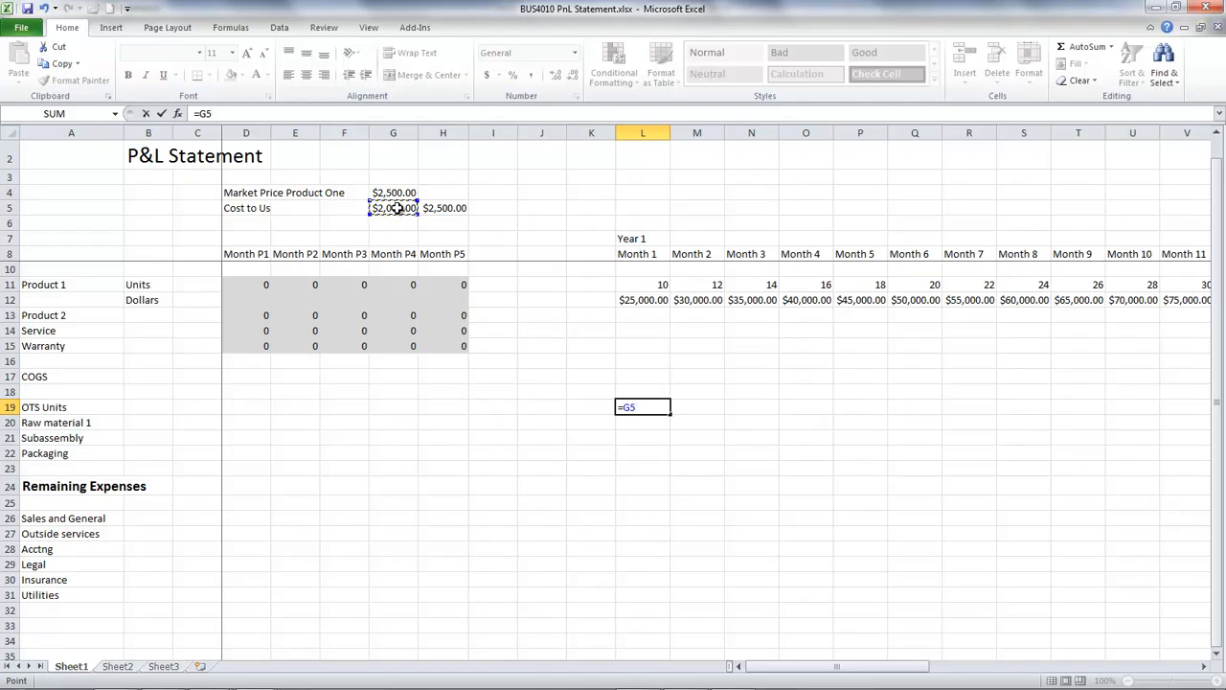
text(*)
click(656, 285)
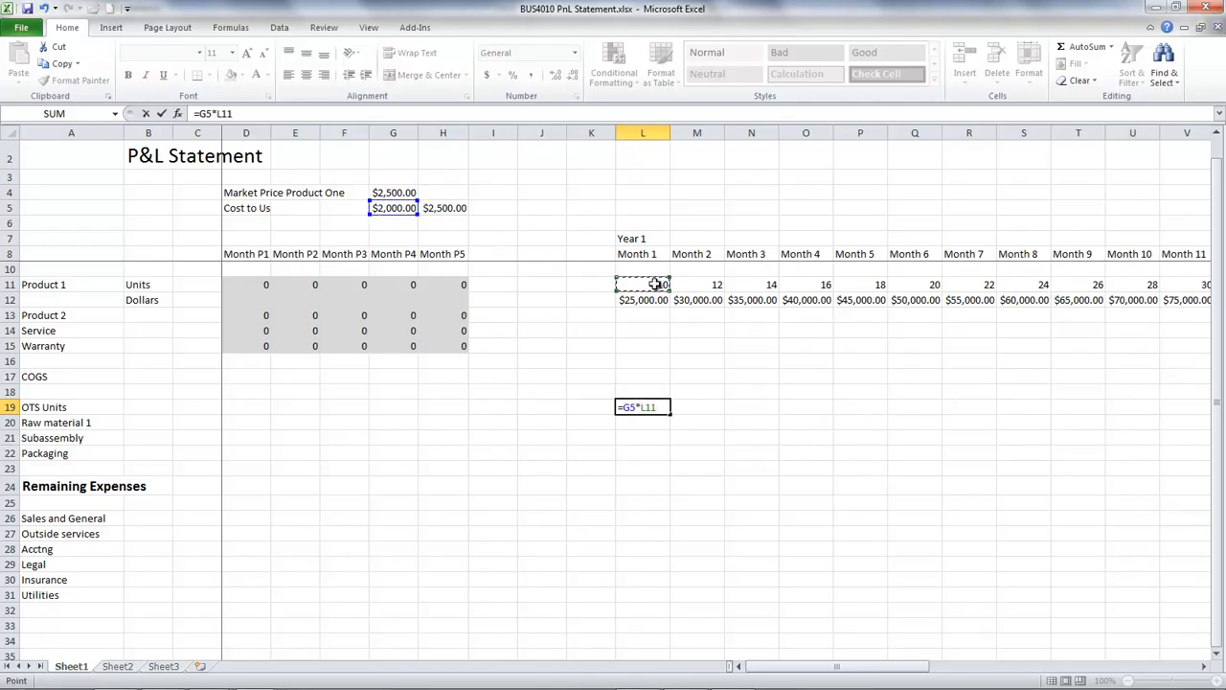
key(Return)
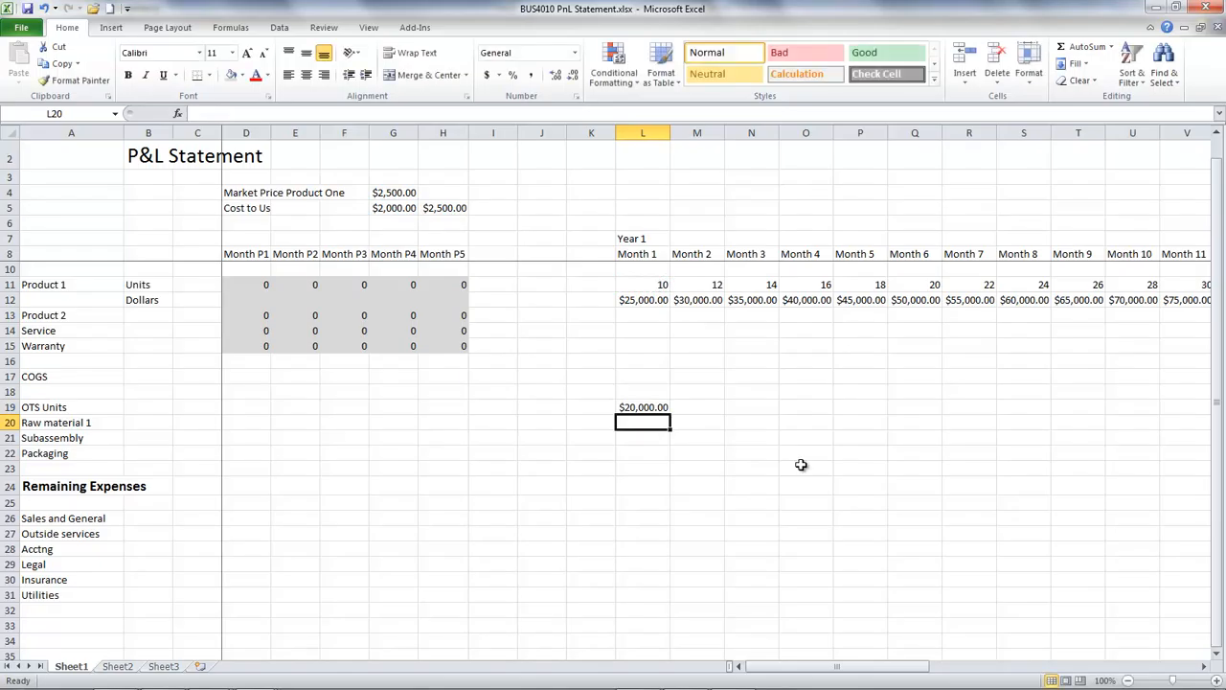
Step: Make the units reference in L19 absolute as =G5*$L$11 and fill the formula across to Month 12 in W19
click(656, 407)
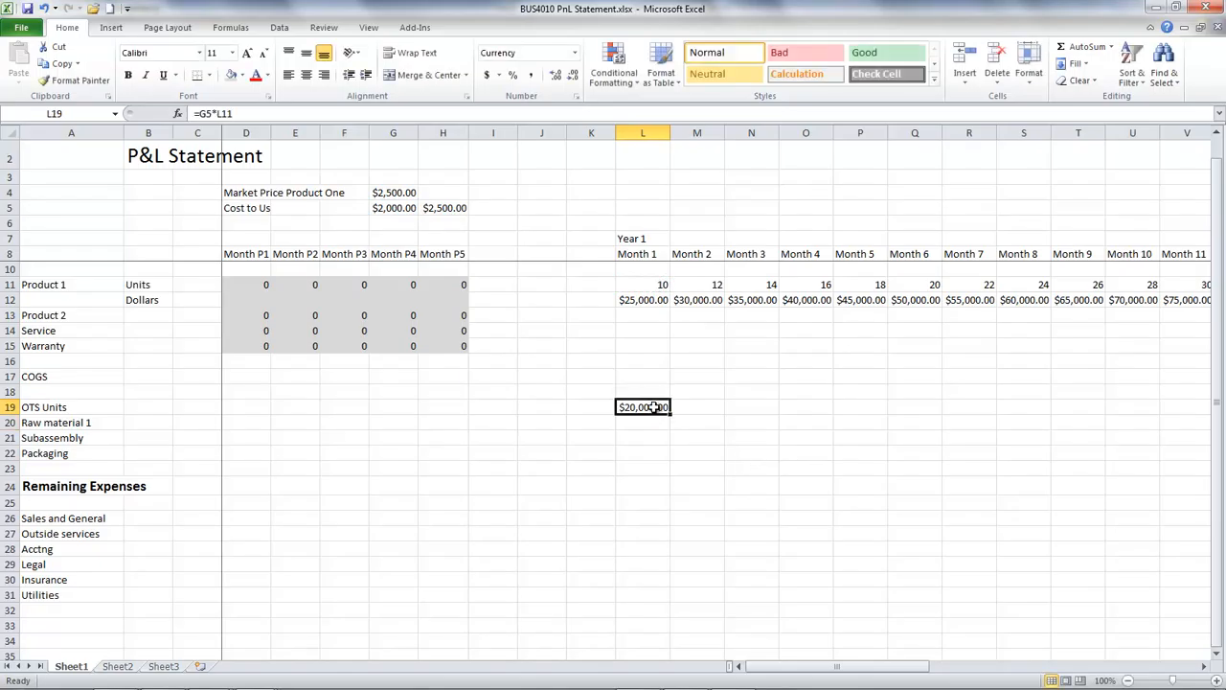
click(219, 113)
text($L)
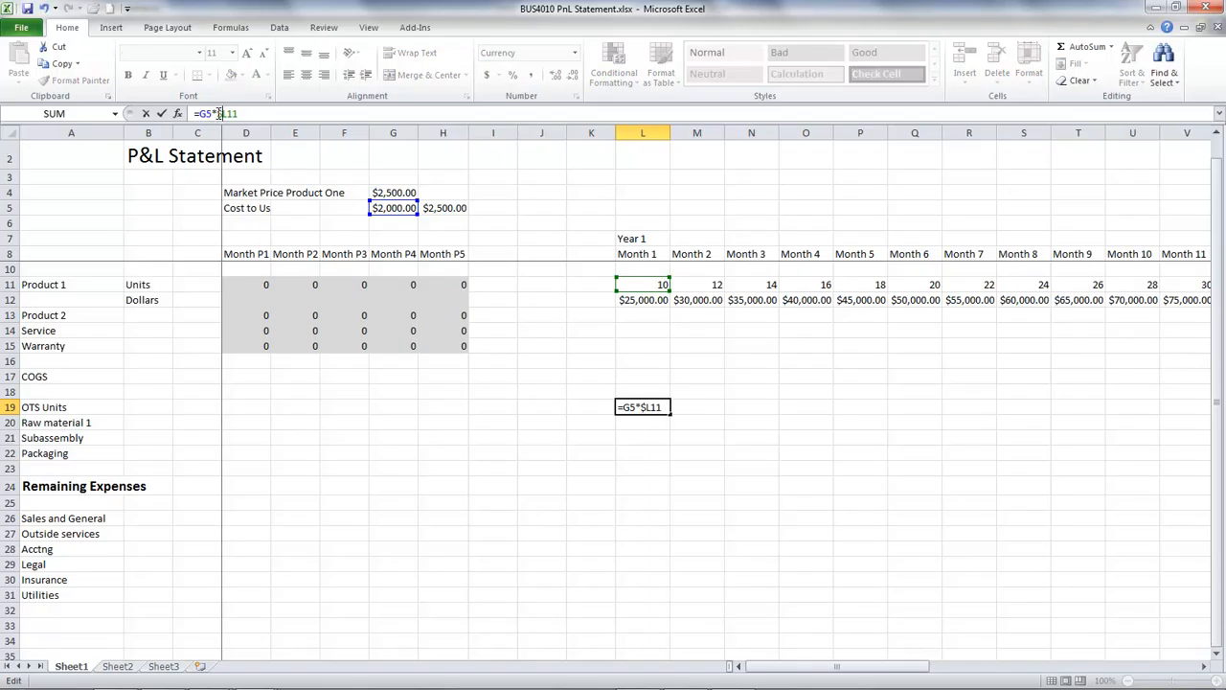
text($)
key(Return)
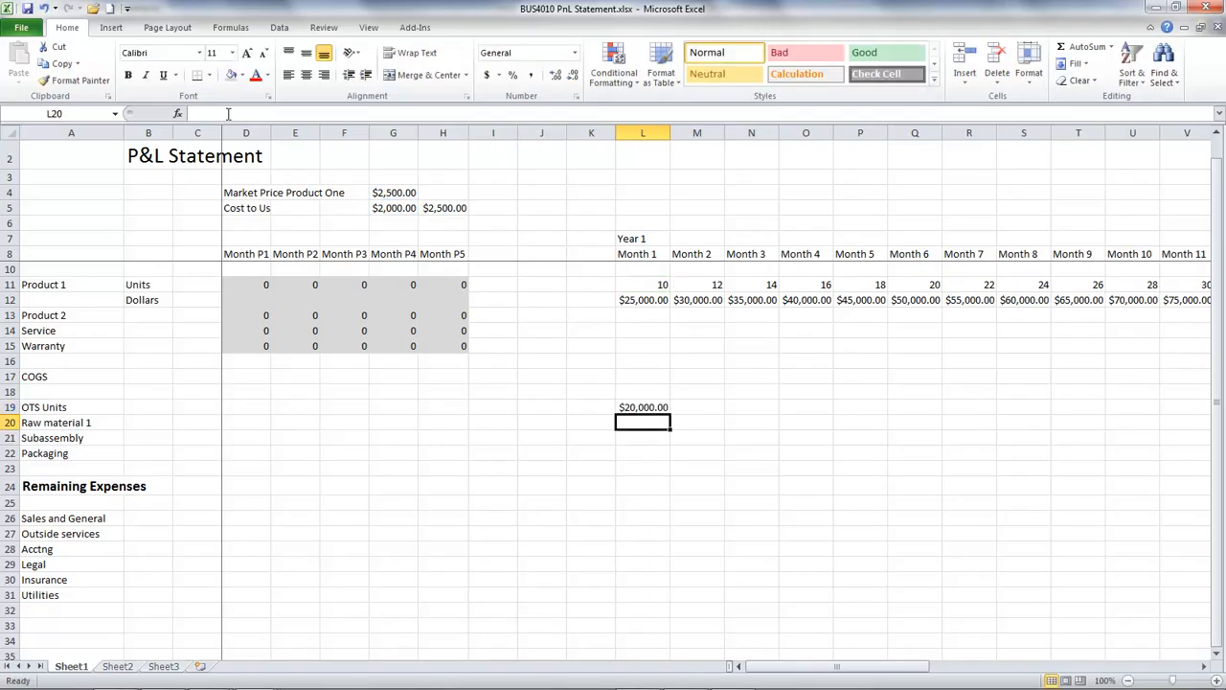
click(629, 408)
drag(669, 412, 1113, 427)
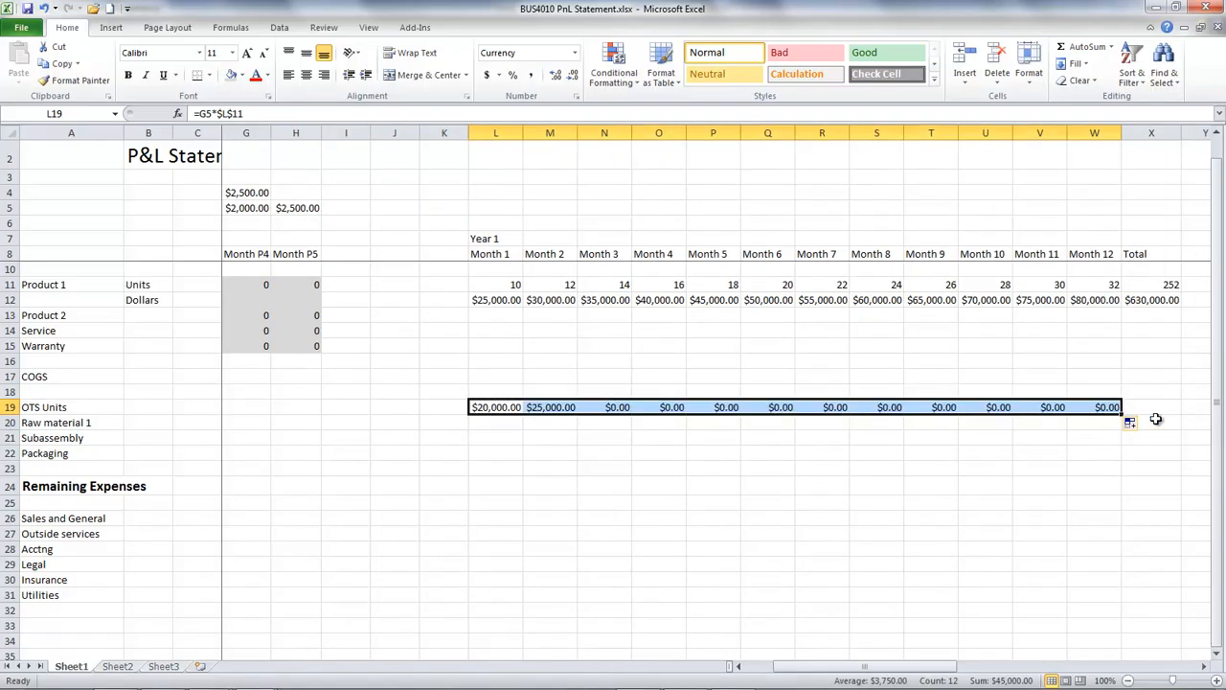
Step: Change the Month 2 OTS Units formula in M19 to =$H$5*L11 and fill it across to W19
double_click(550, 407)
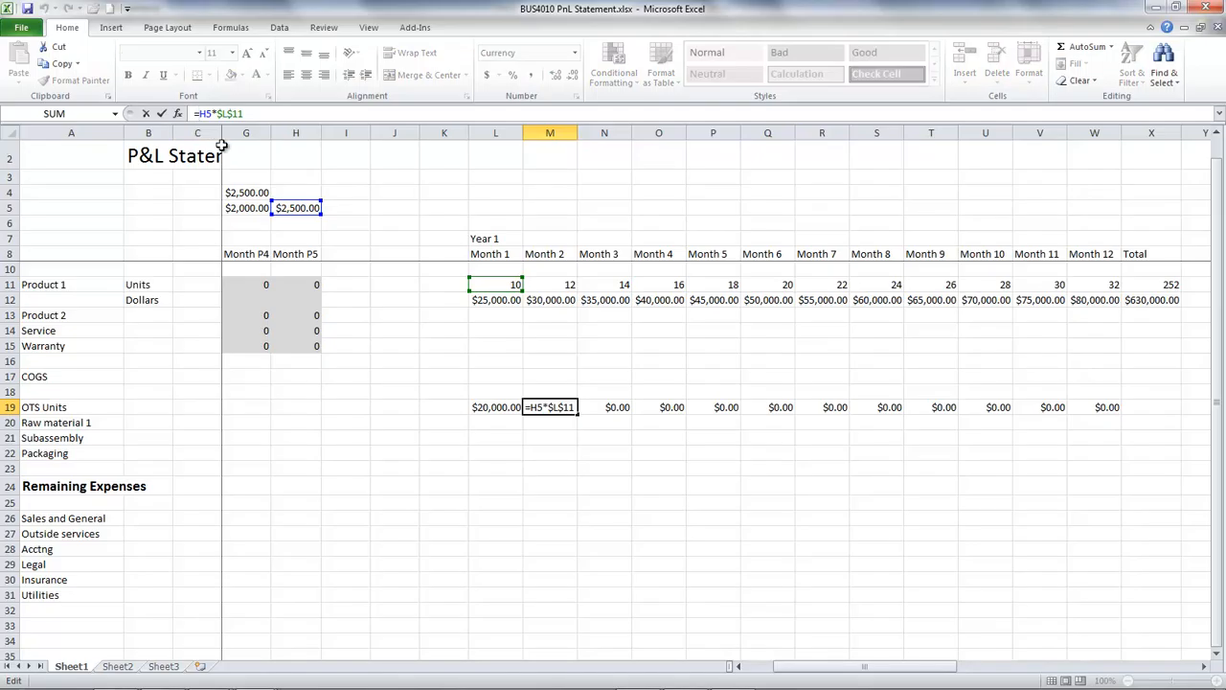
key(F4)
click(212, 113)
text($H$)
key(ctrl+Return)
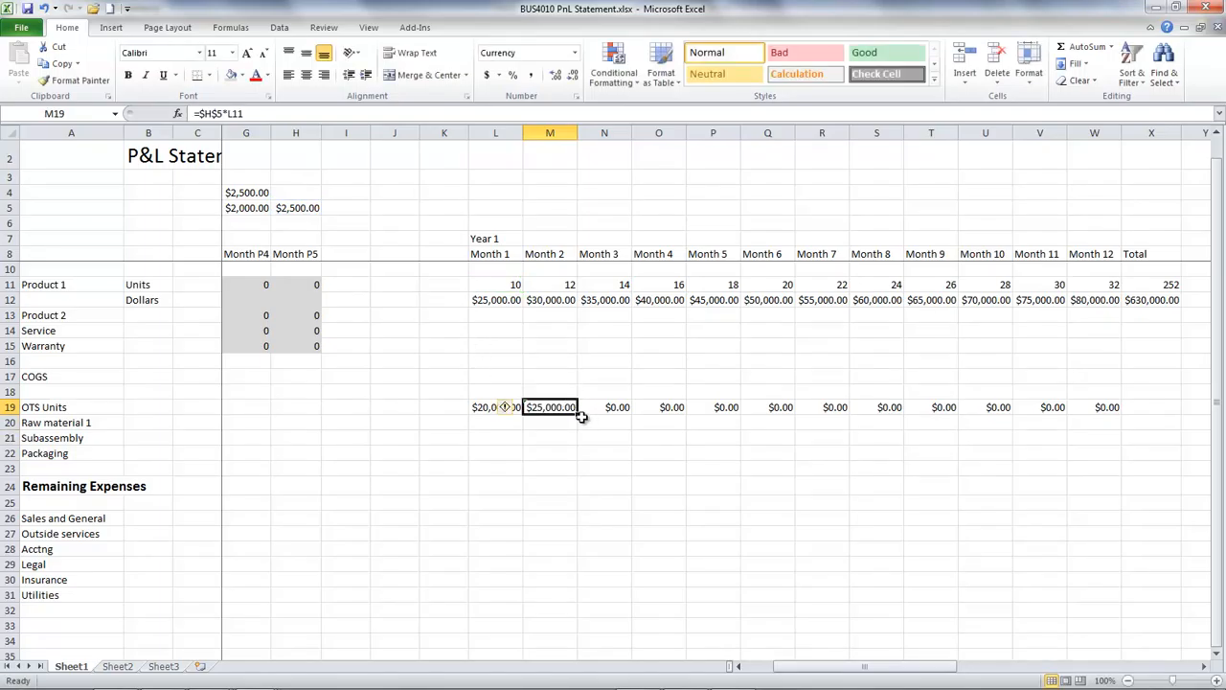
drag(577, 414, 1122, 412)
Step: Copy the Year 1 SUM formula from X12 into X19 to total the OTS Units row
click(1164, 300)
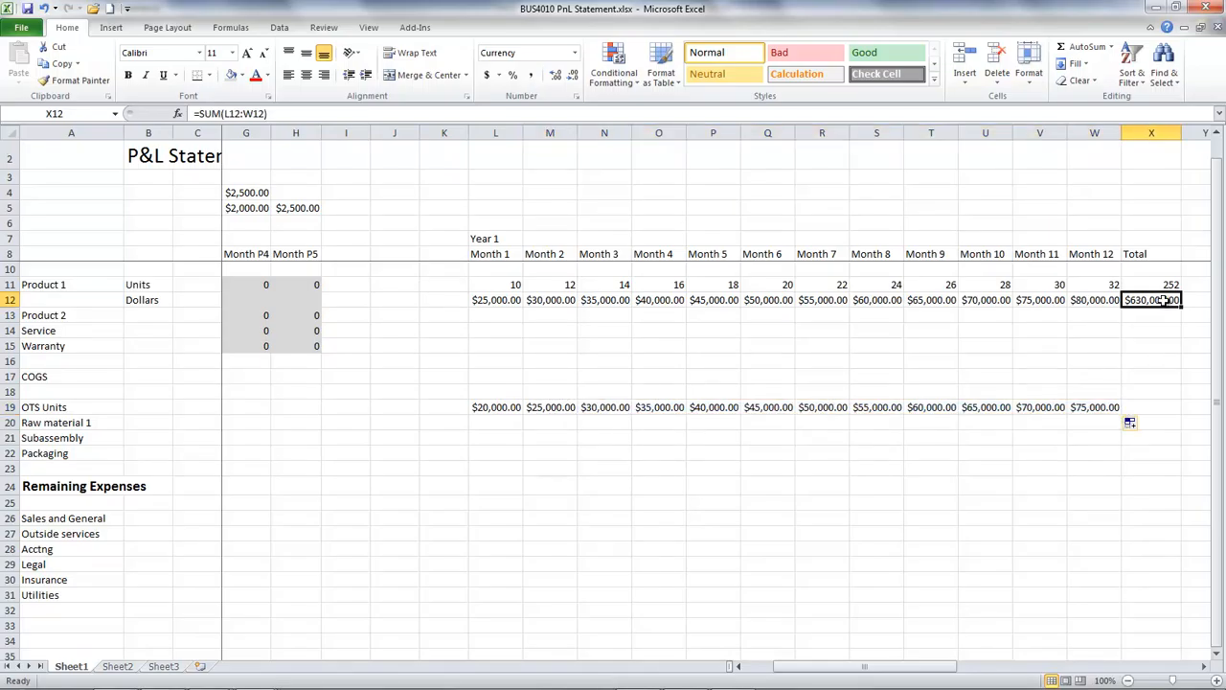
key(ctrl+c)
click(1154, 410)
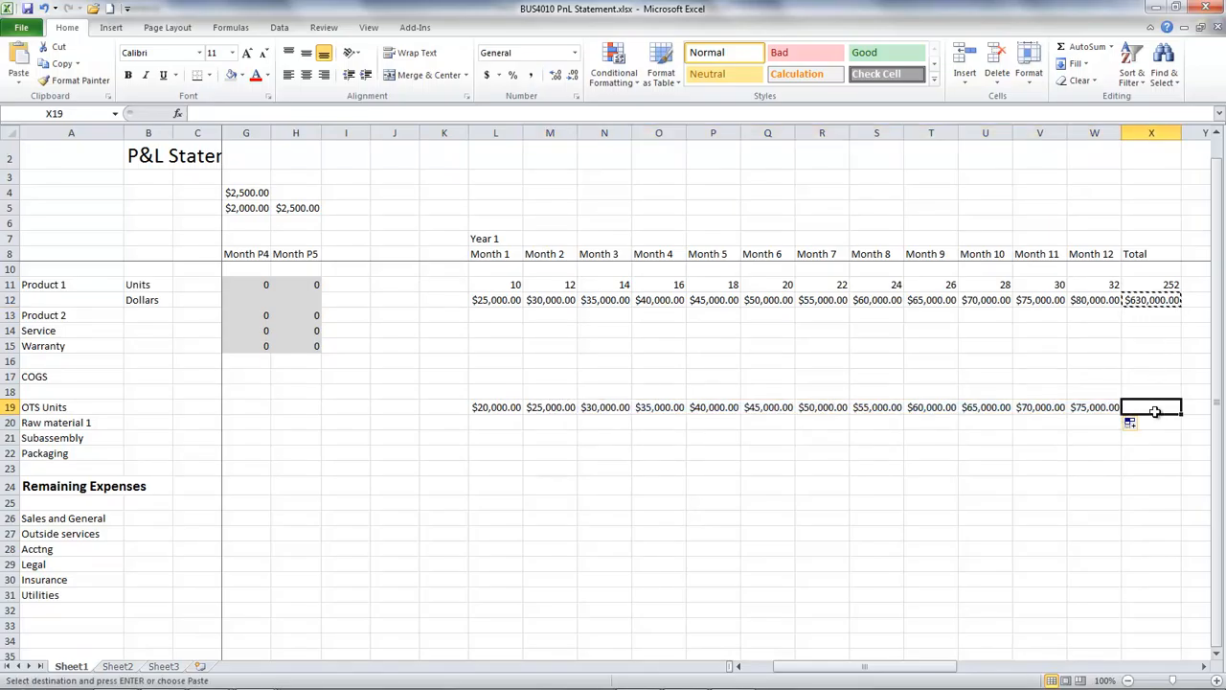
key(ctrl+v)
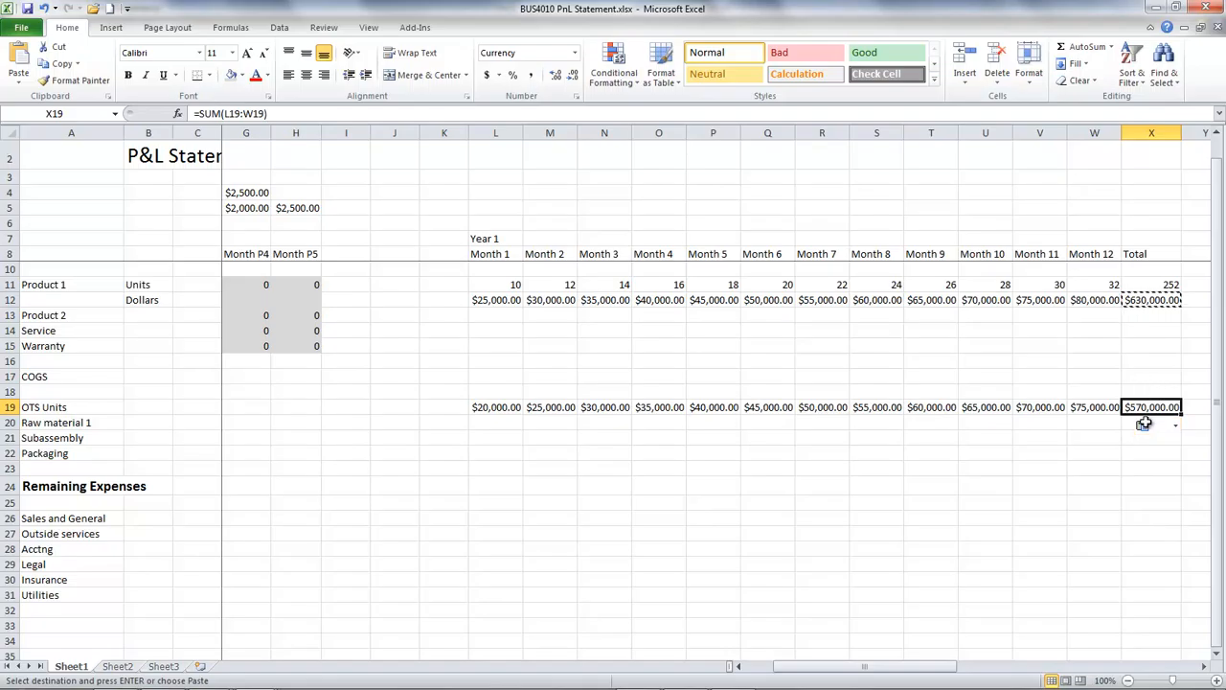
click(1148, 470)
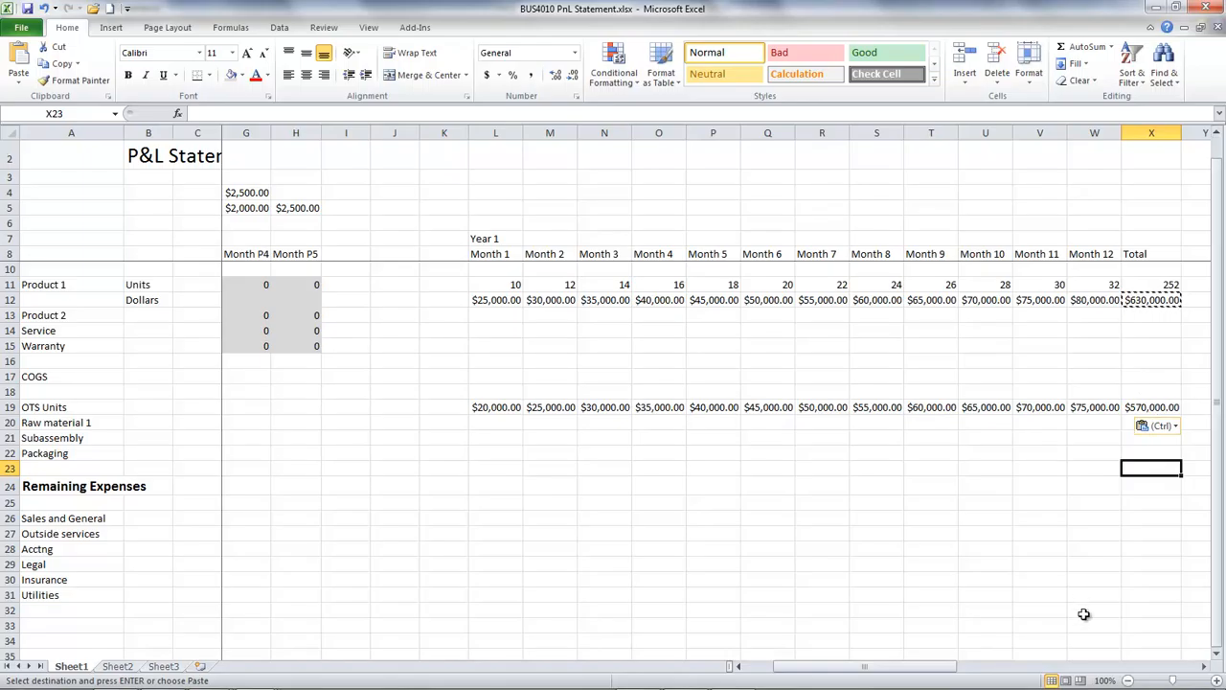
Step: Enter 1,000 for Month 1 Outside services in L27 and fill it across to Month 12 in W27
drag(948, 665, 831, 680)
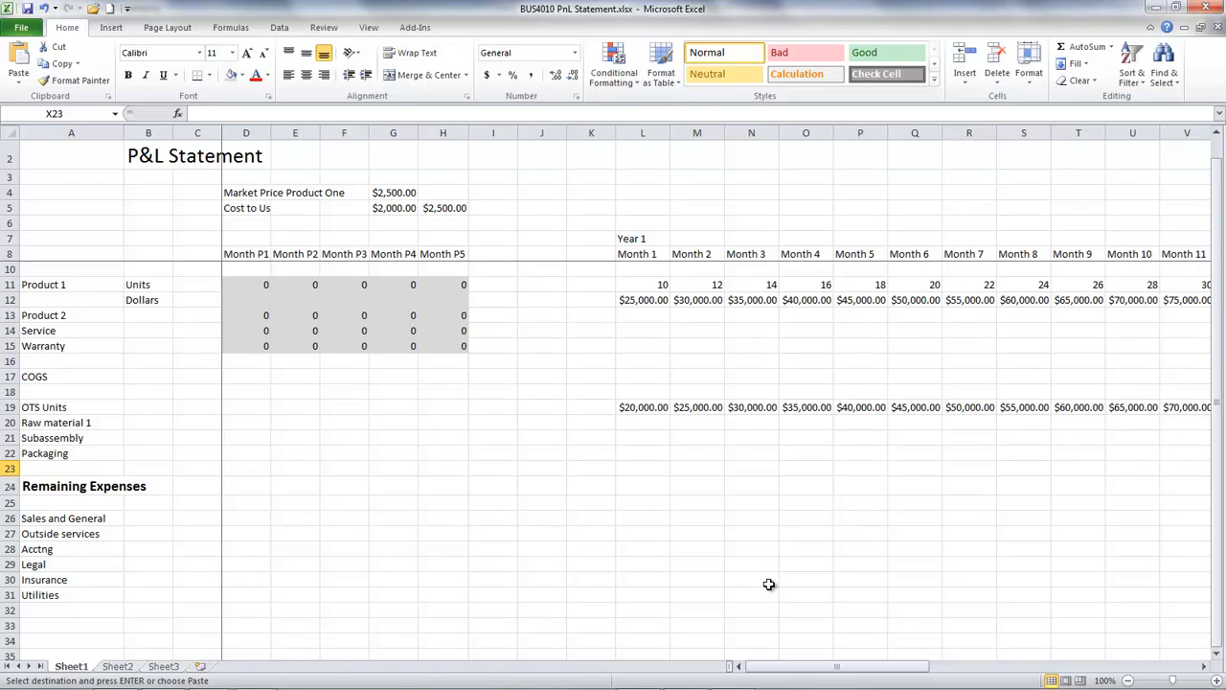
drag(1221, 397, 1221, 447)
click(640, 534)
text(1,000)
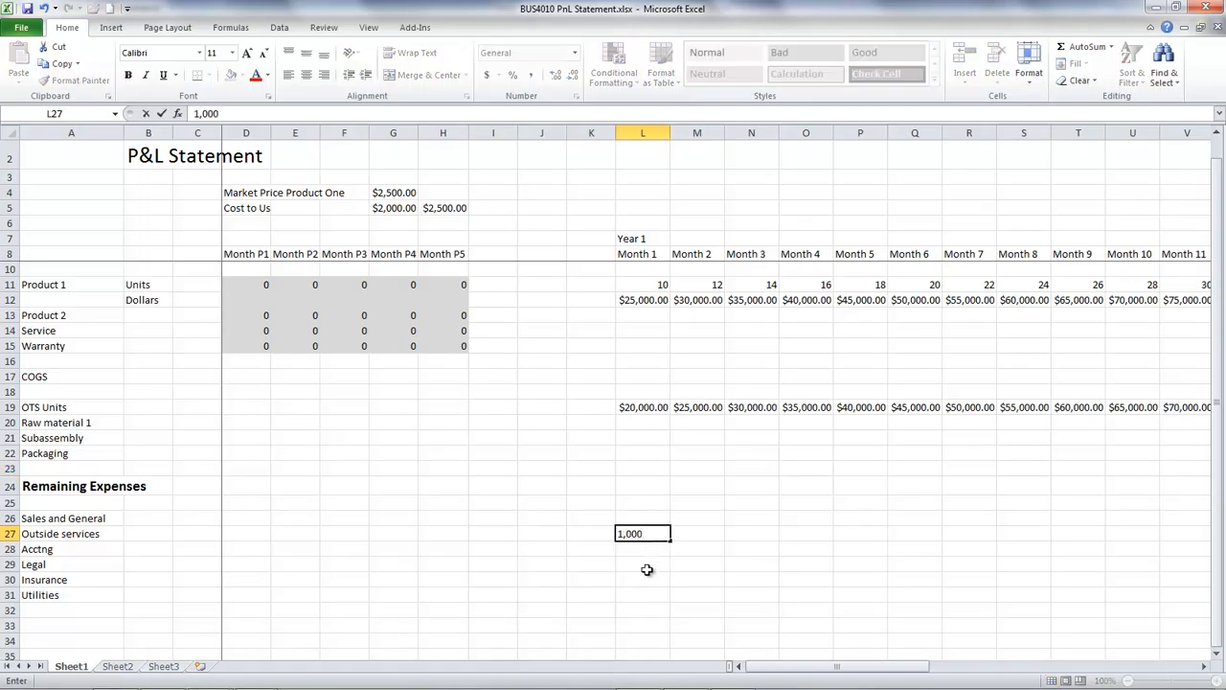
click(646, 569)
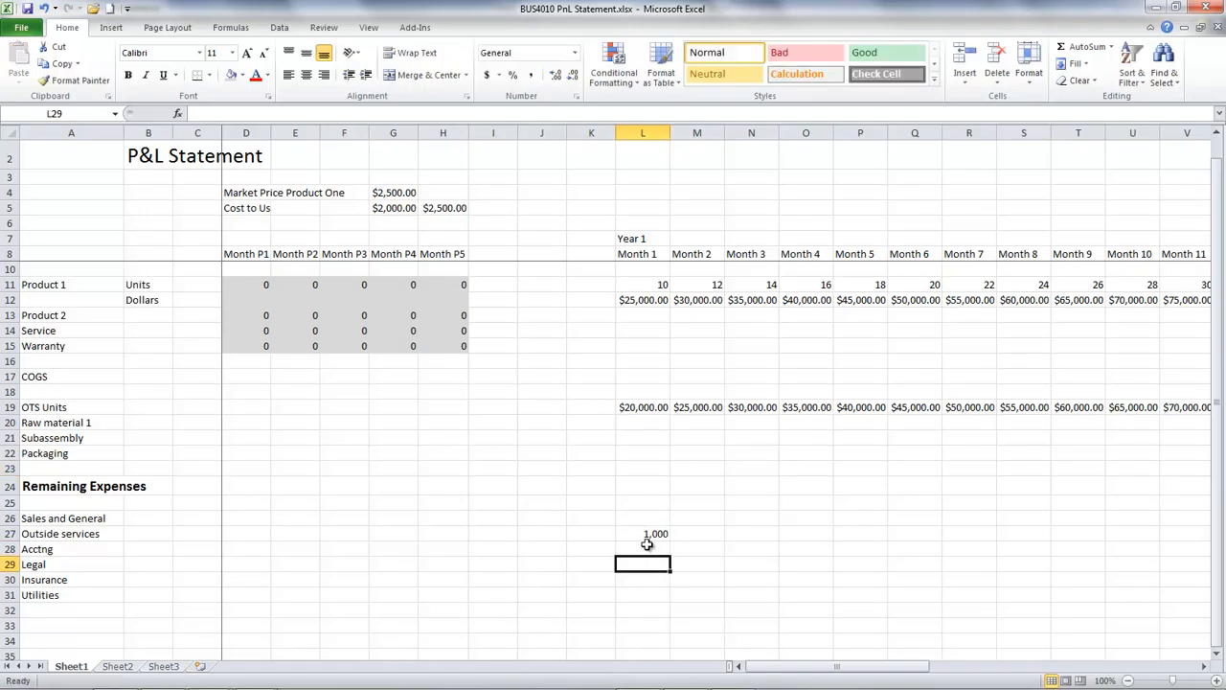
click(647, 537)
drag(672, 541, 1054, 539)
Step: Copy the Year 1 total formula from X19 into X27 for the Outside services row
click(1102, 408)
key(ctrl+c)
click(1102, 534)
key(ctrl+v)
Step: Format the monthly Outside services amounts in L27:W27 as dollar currency with two decimal places
drag(466, 538, 1044, 538)
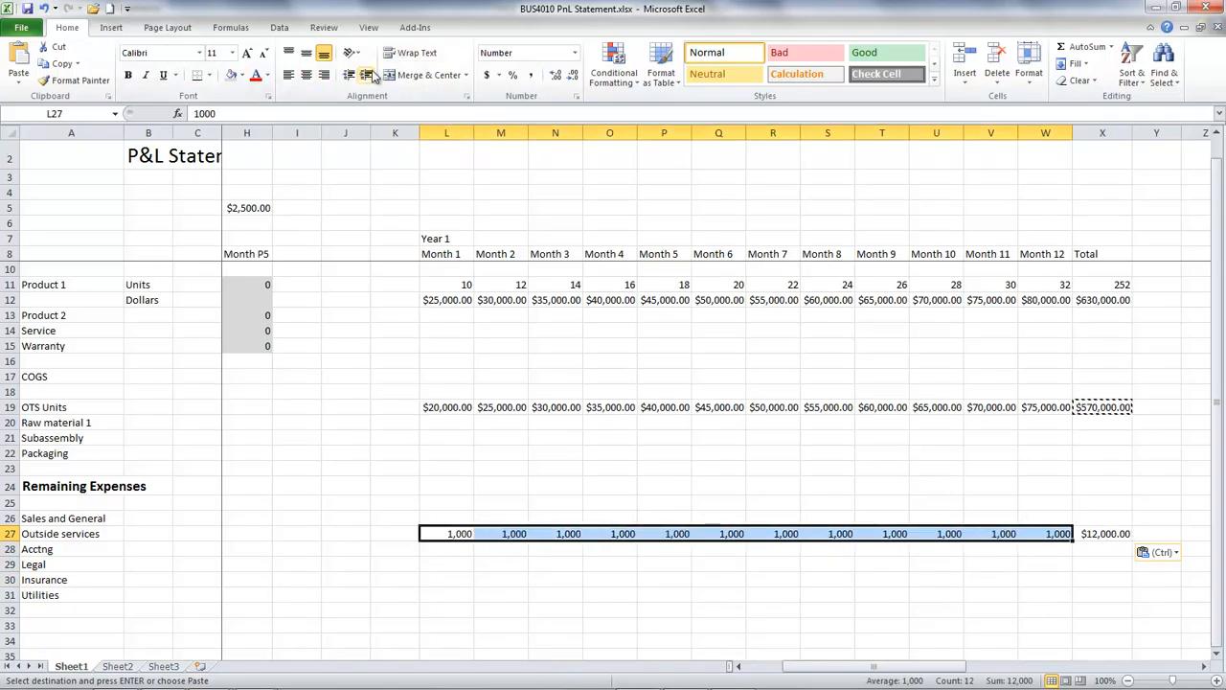
click(576, 96)
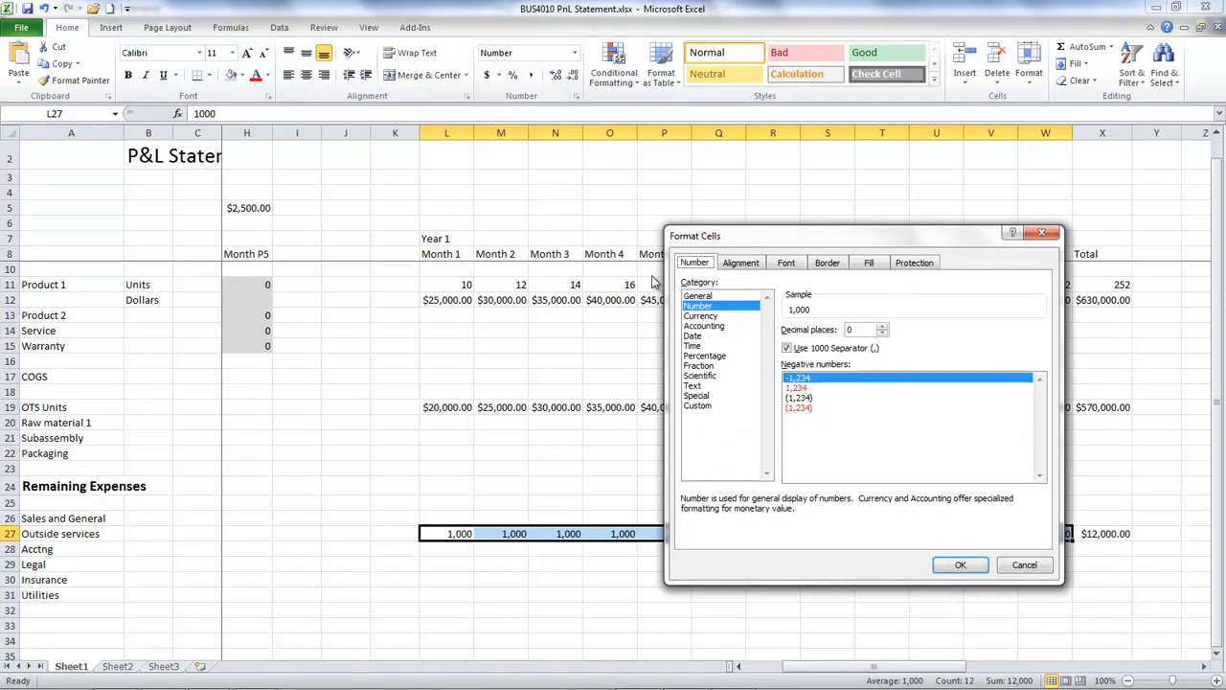
click(697, 315)
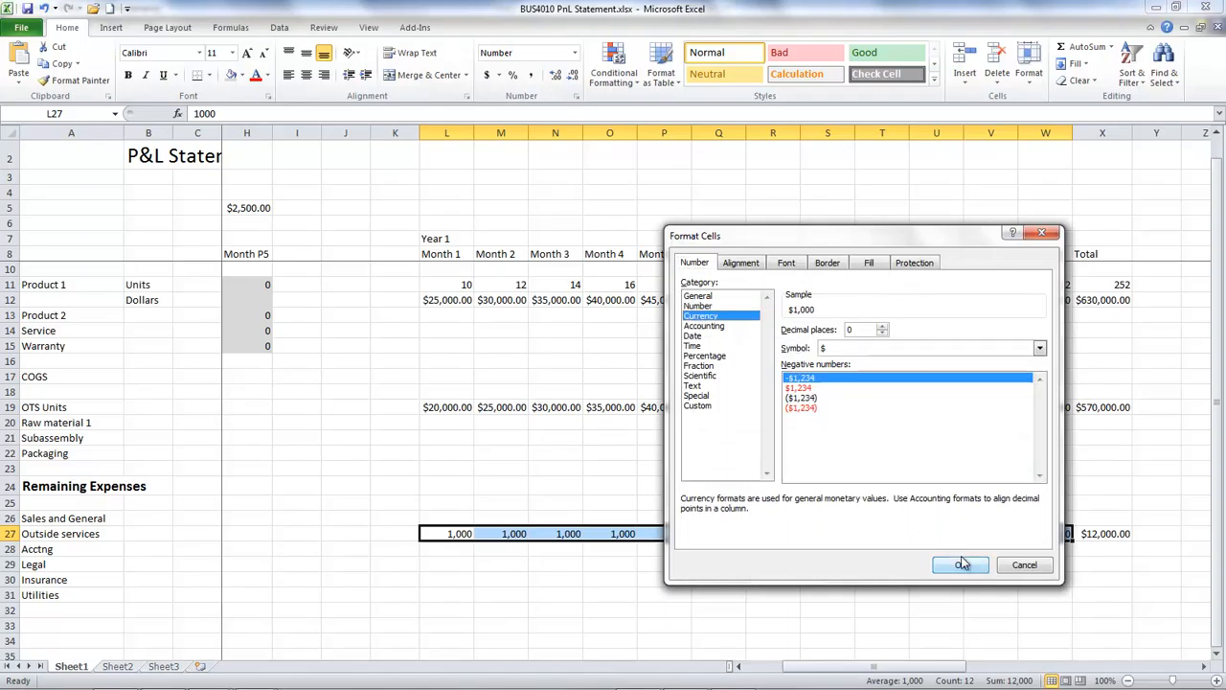
click(883, 326)
click(882, 326)
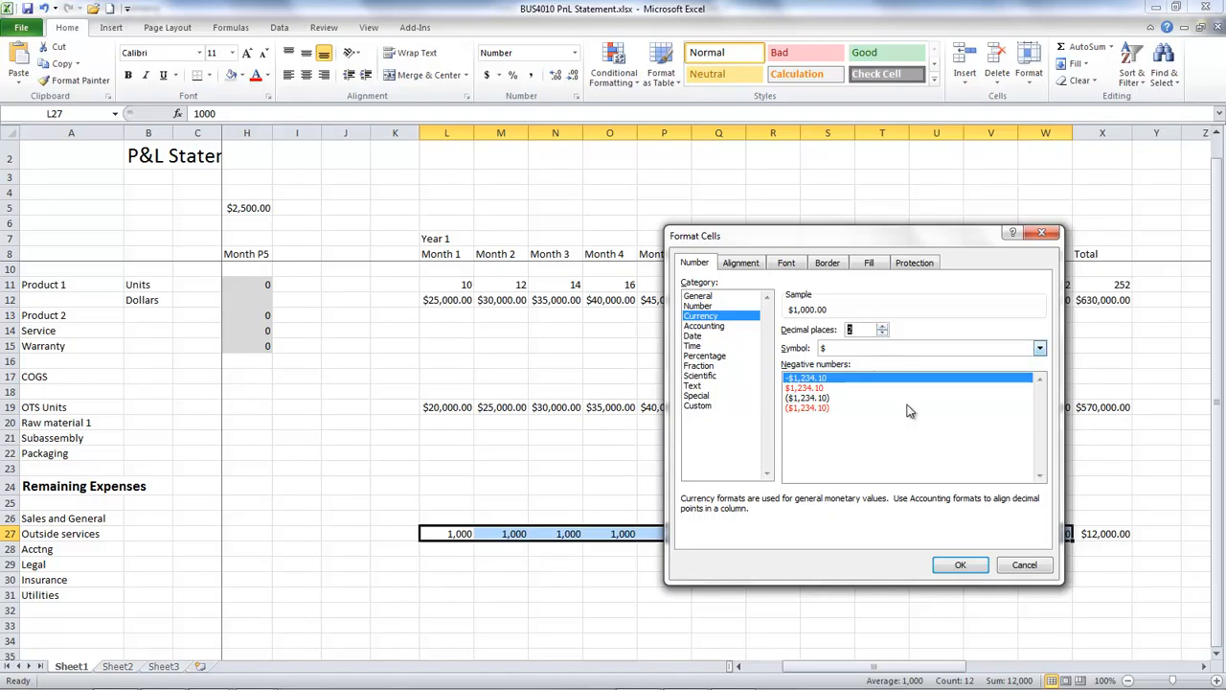
click(960, 564)
click(977, 626)
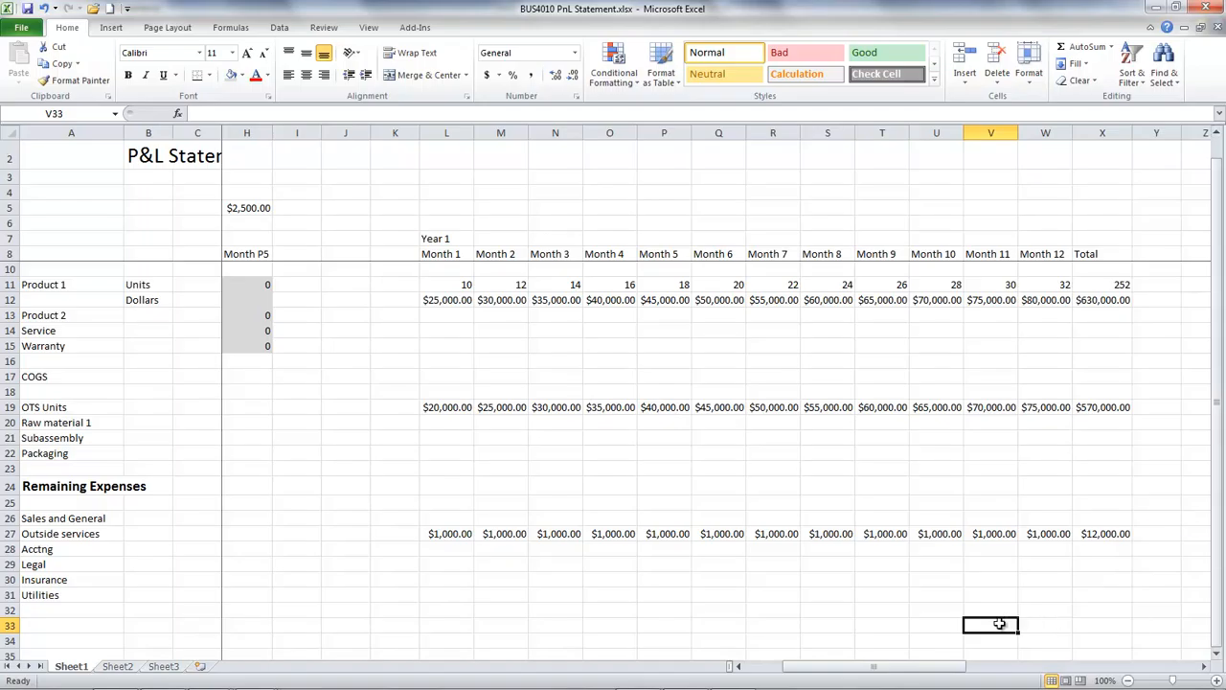
Step: Add the row label EBITDA in A33, below the remaining expenses
drag(913, 675, 825, 674)
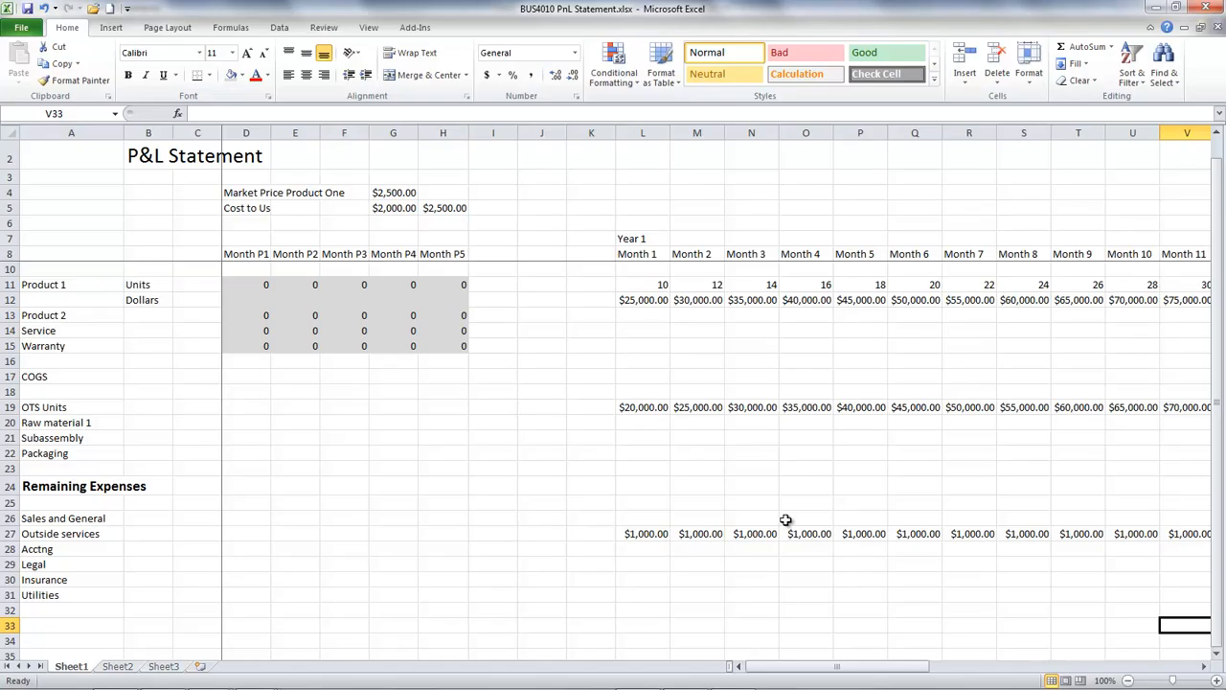
click(60, 631)
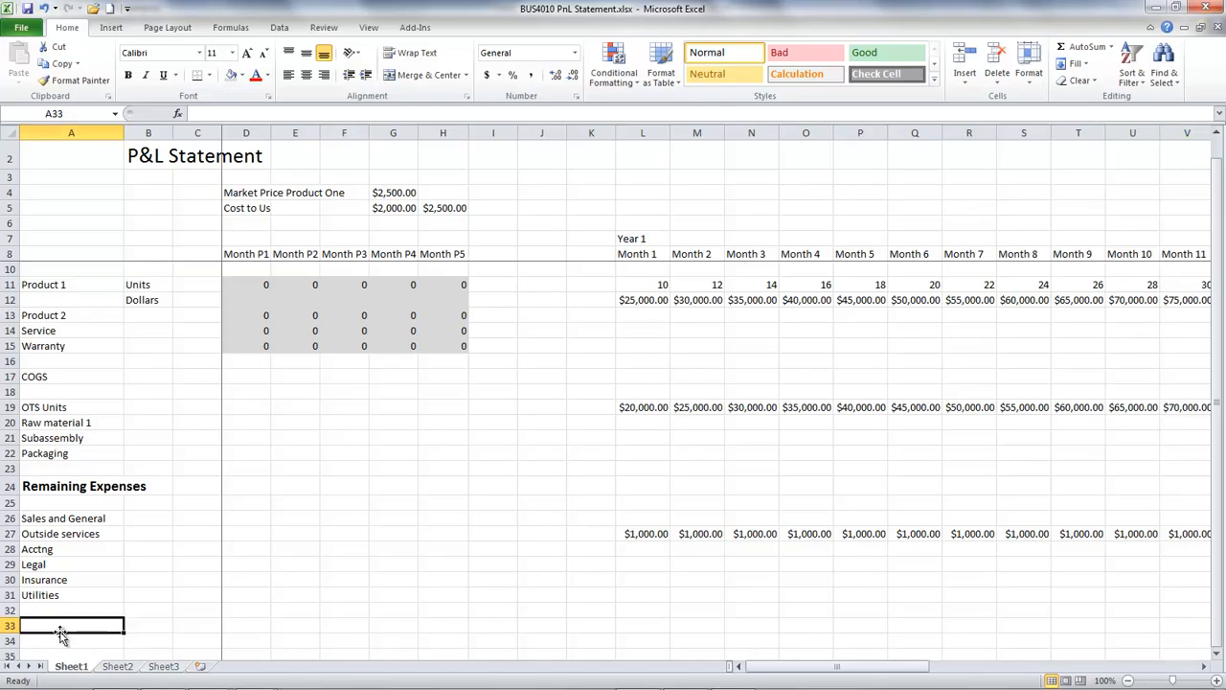
text(EBITDA)
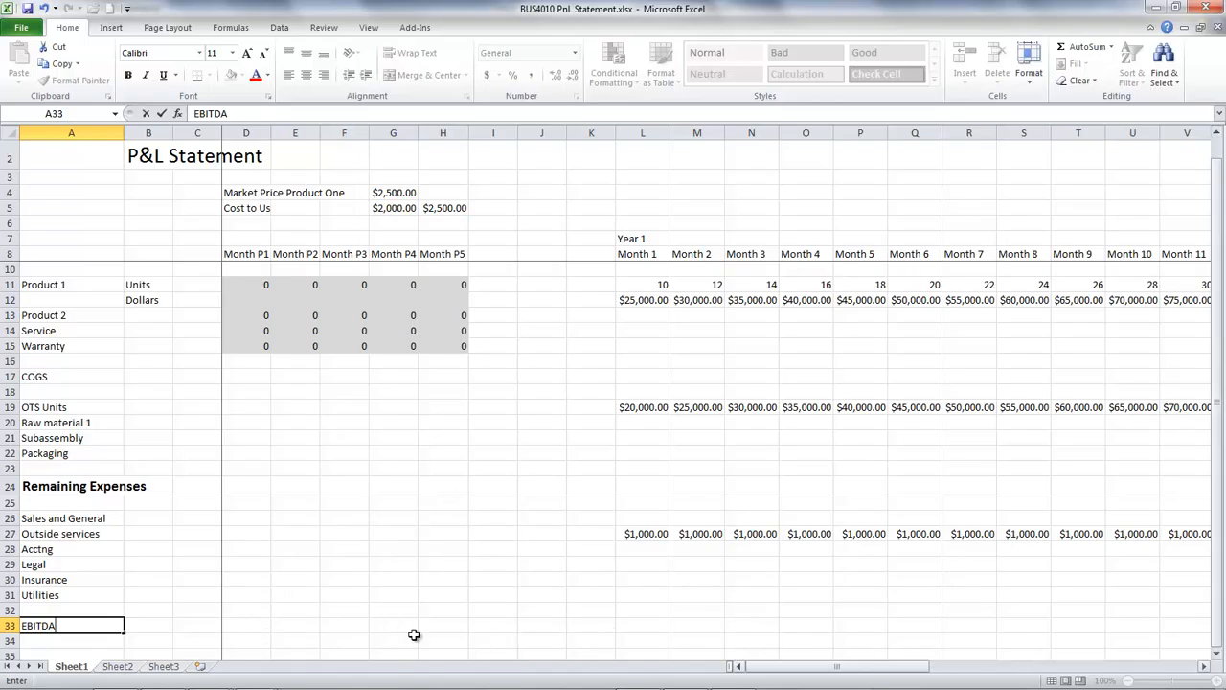
Step: Enter 10,000 as the Month P1 EBITDA amount in D33
click(261, 626)
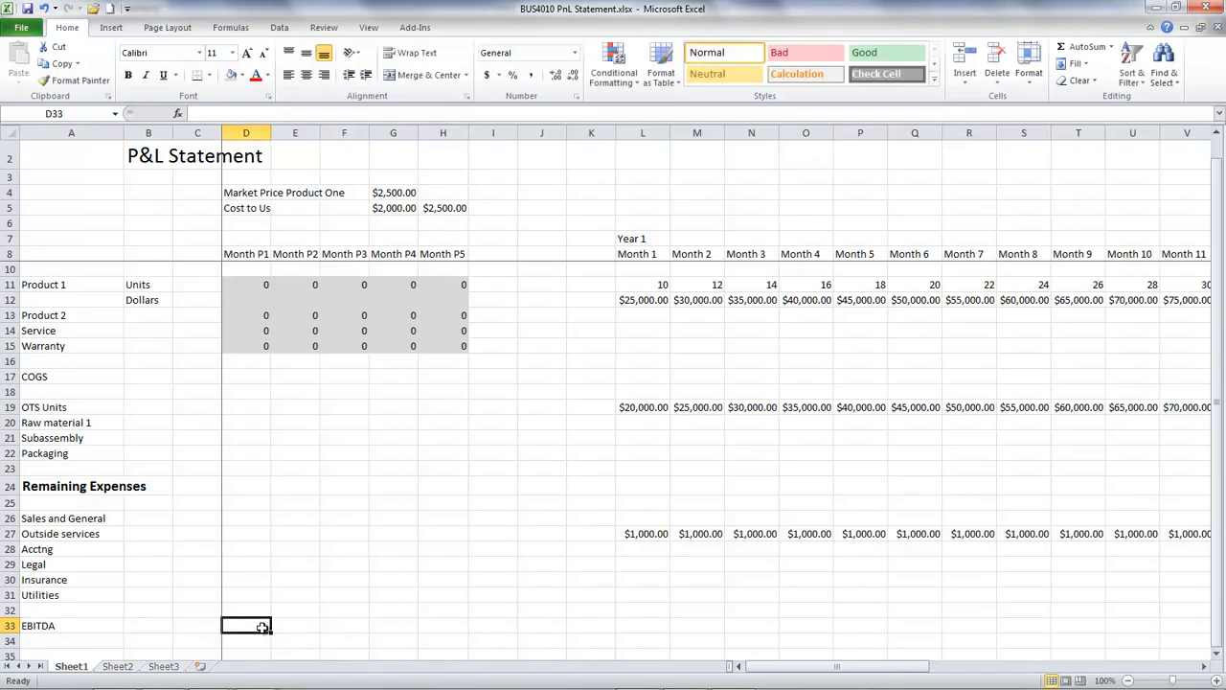
text(10)
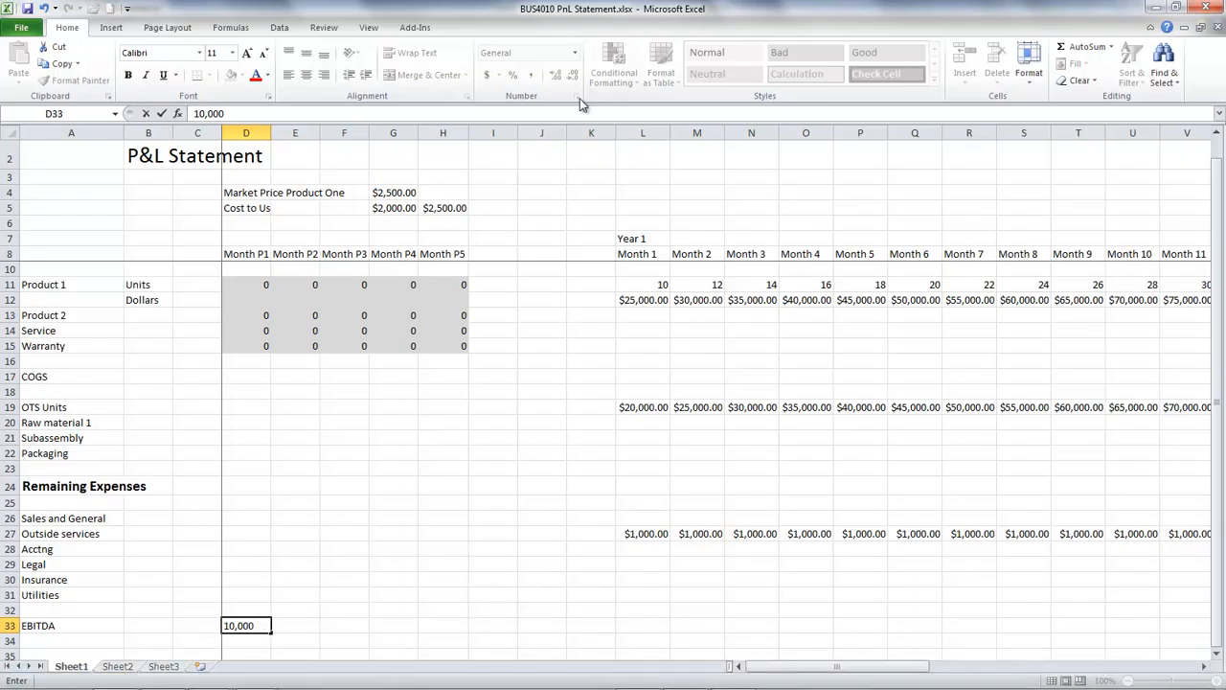
key(Escape)
text(10,000)
click(464, 438)
click(257, 629)
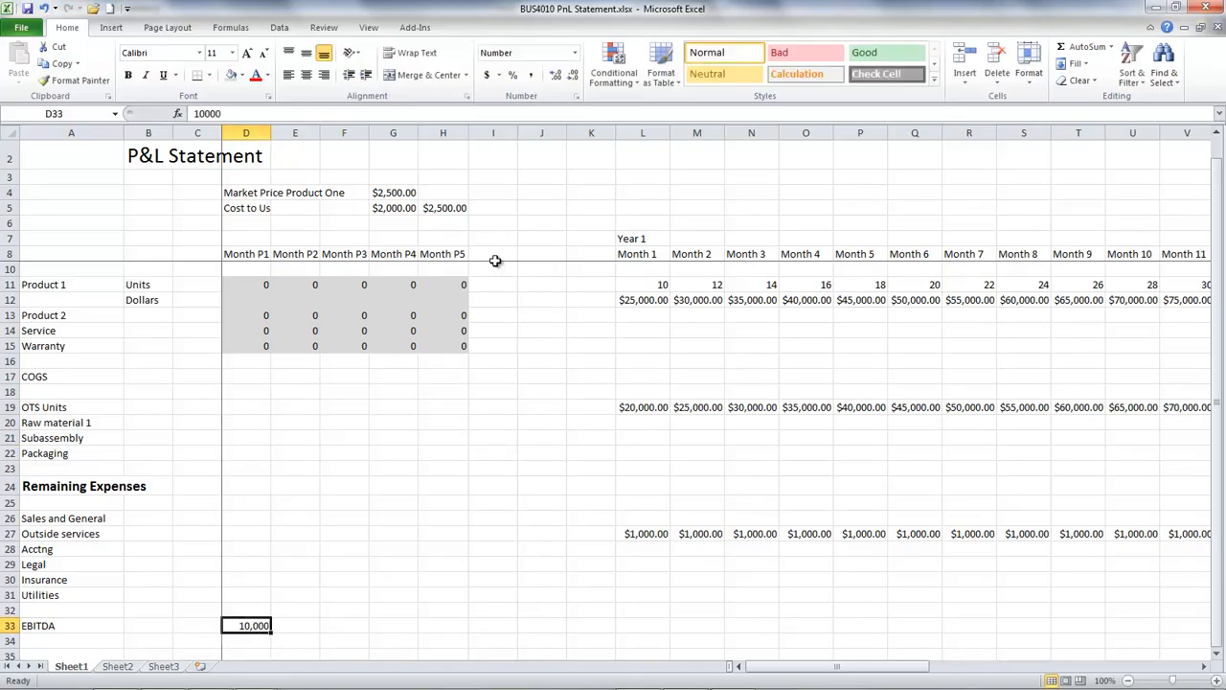
Step: Format the Month P1 EBITDA cell D33 as dollar currency with two decimal places
click(576, 96)
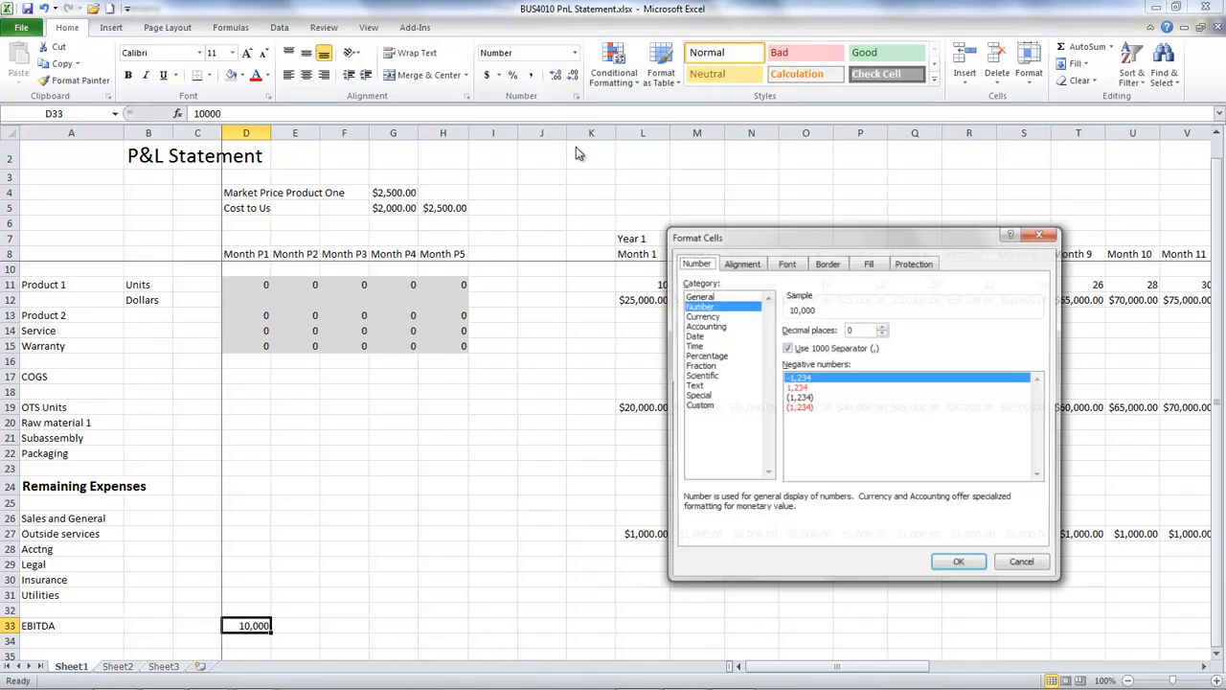
click(702, 316)
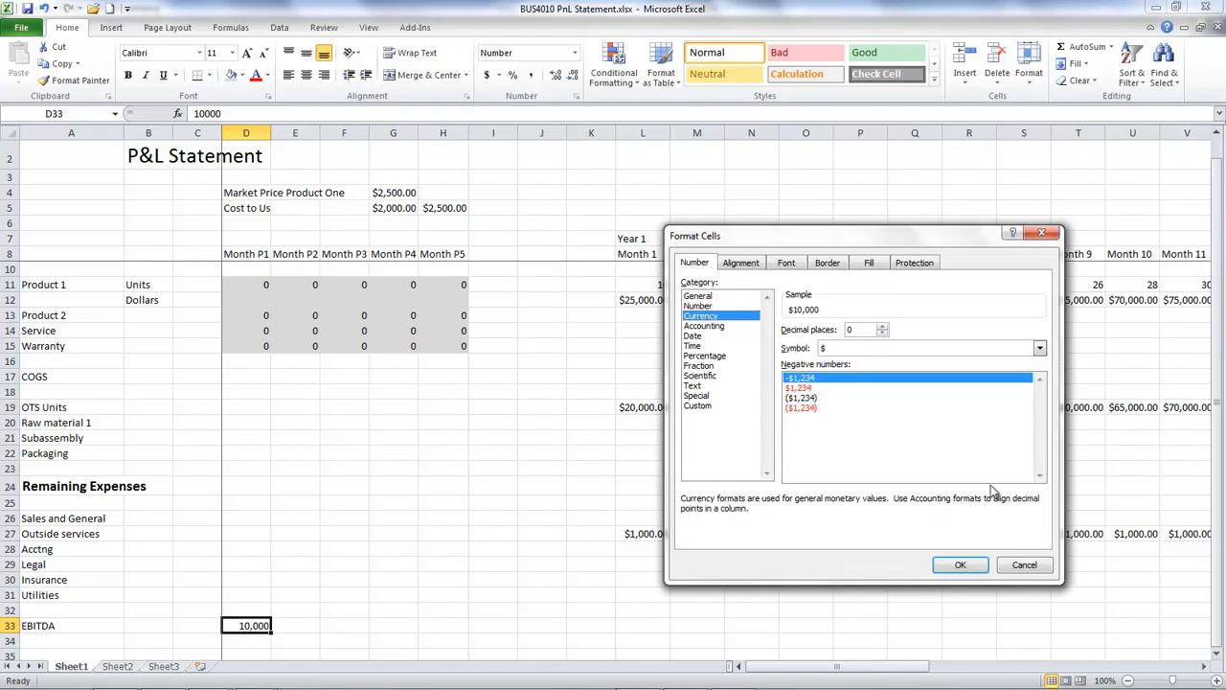
double_click(883, 329)
click(960, 564)
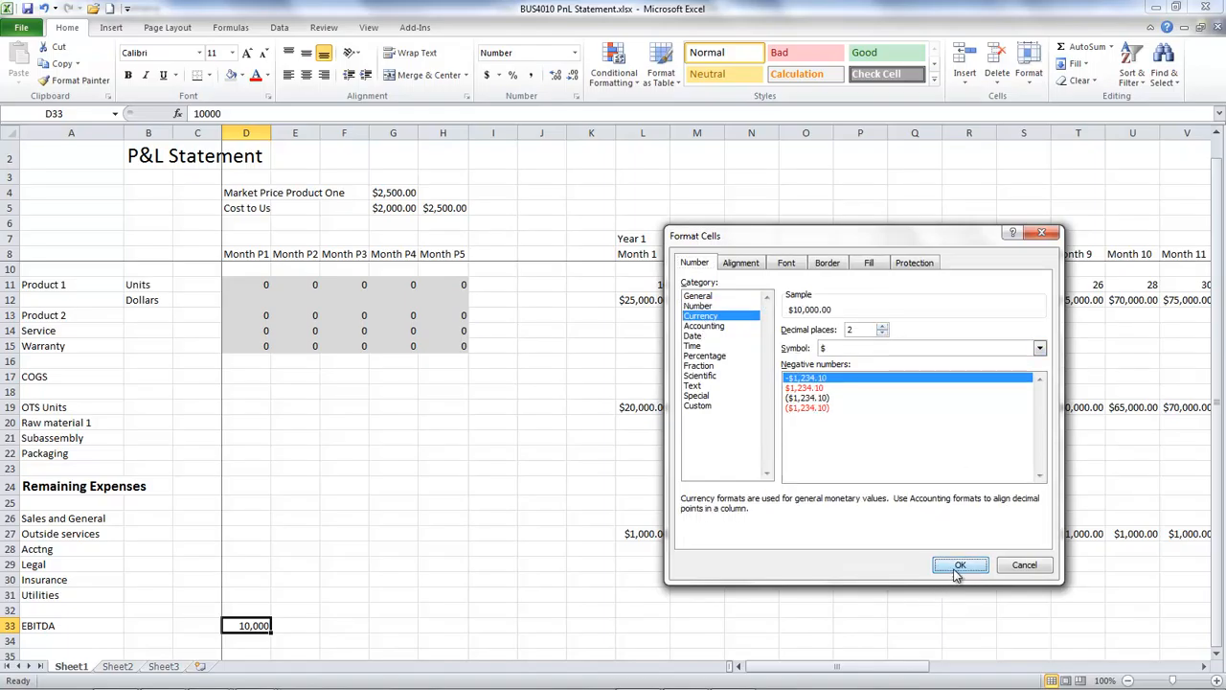
click(587, 607)
Step: Fill the Month P1 EBITDA amount across to Month P5 in H33 and auto-fit the widths of columns E to H
click(245, 624)
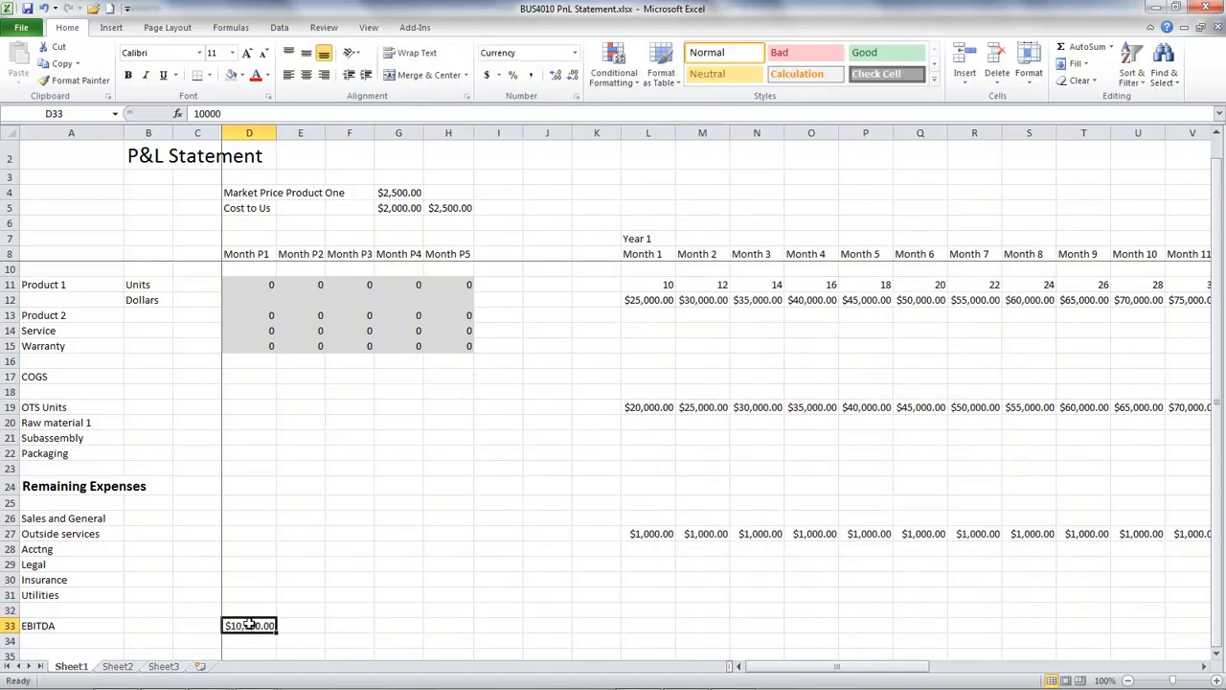
drag(279, 633, 470, 637)
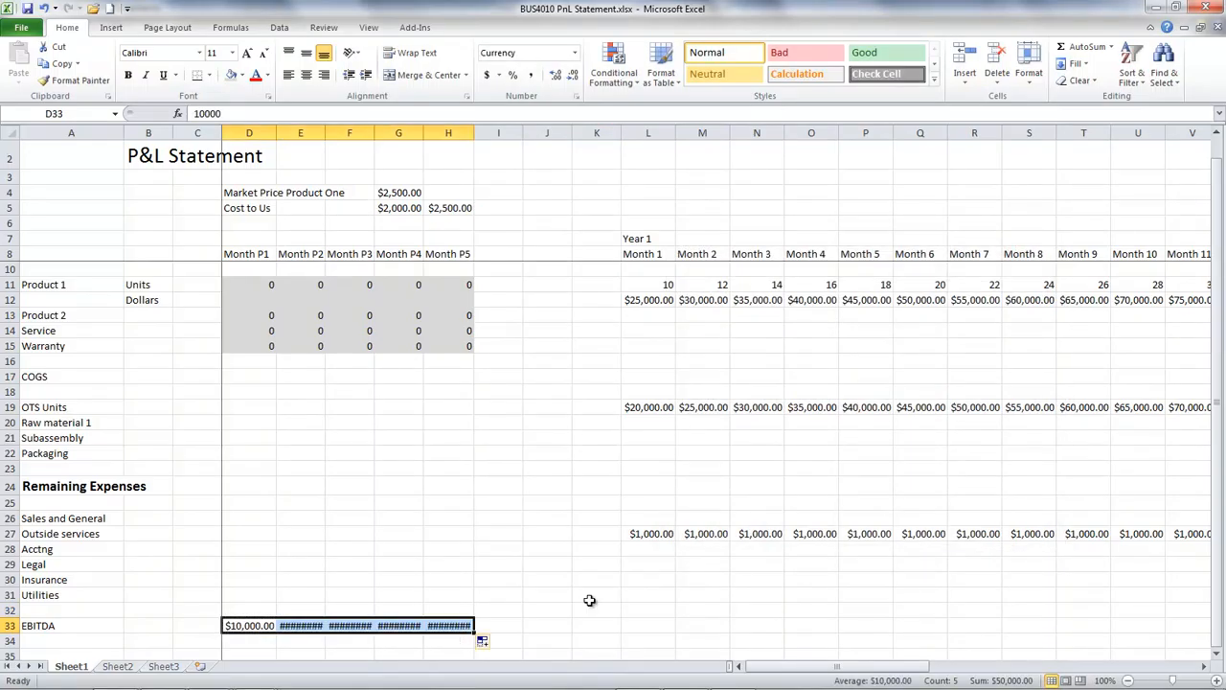
double_click(323, 132)
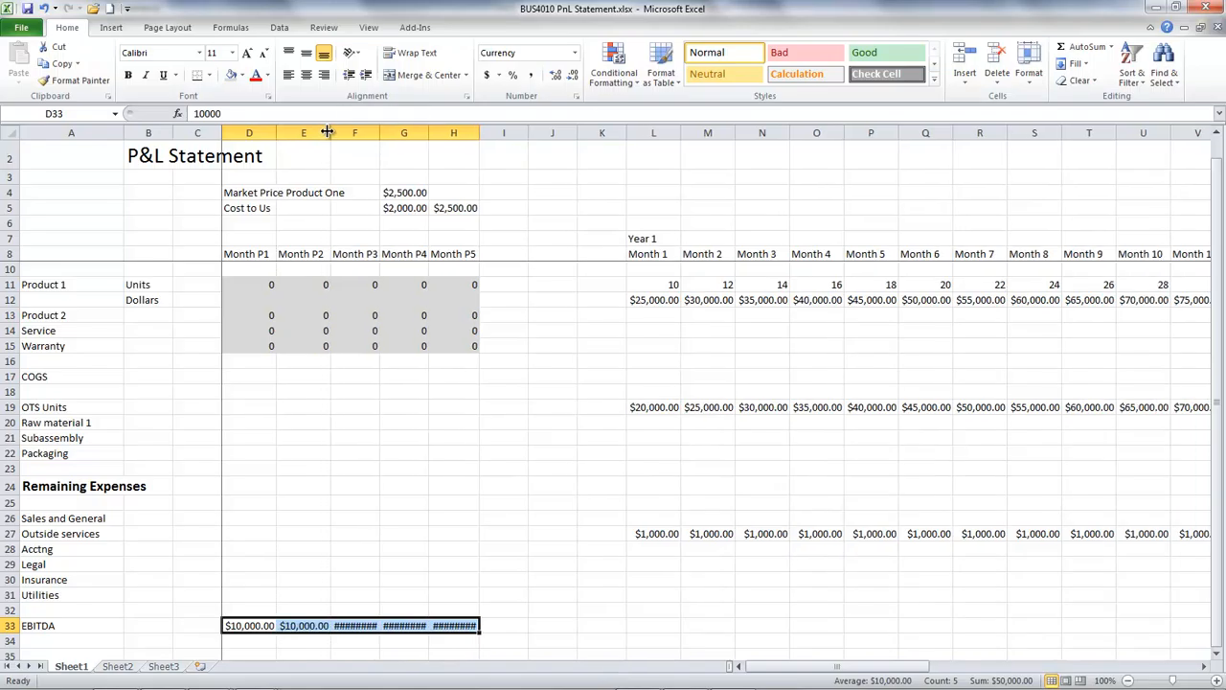
double_click(378, 132)
double_click(434, 133)
double_click(489, 132)
click(703, 607)
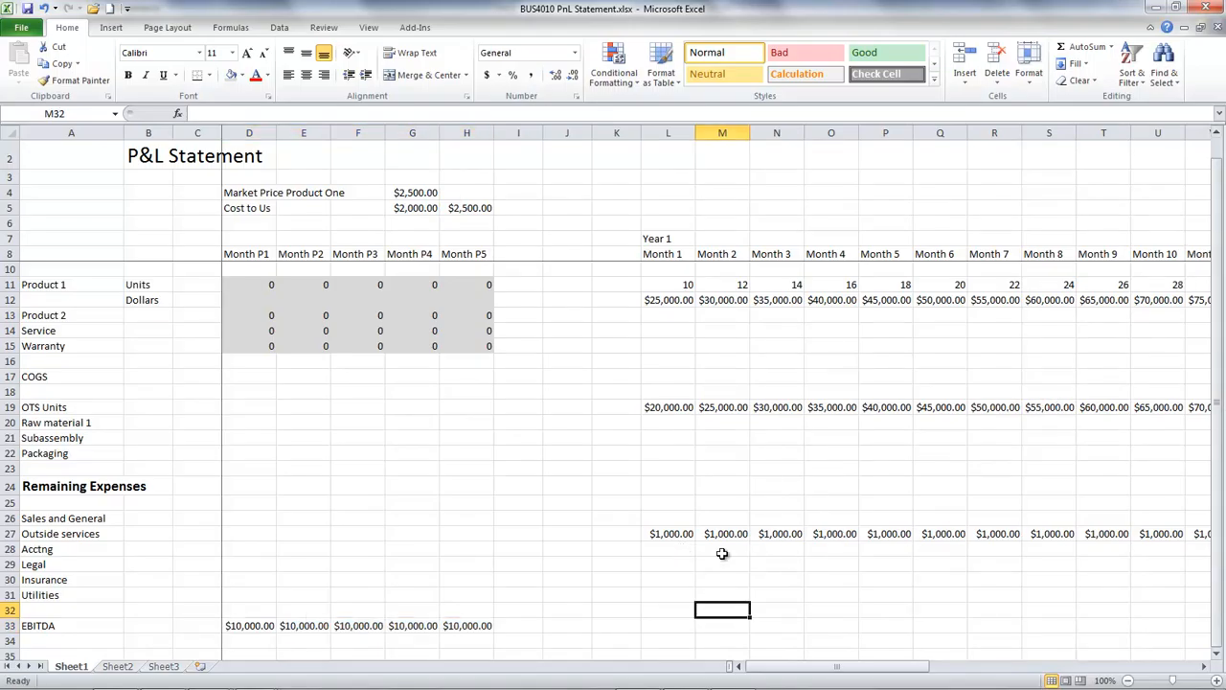
Step: Label A16, directly below Warranty, as Total Sales
click(679, 626)
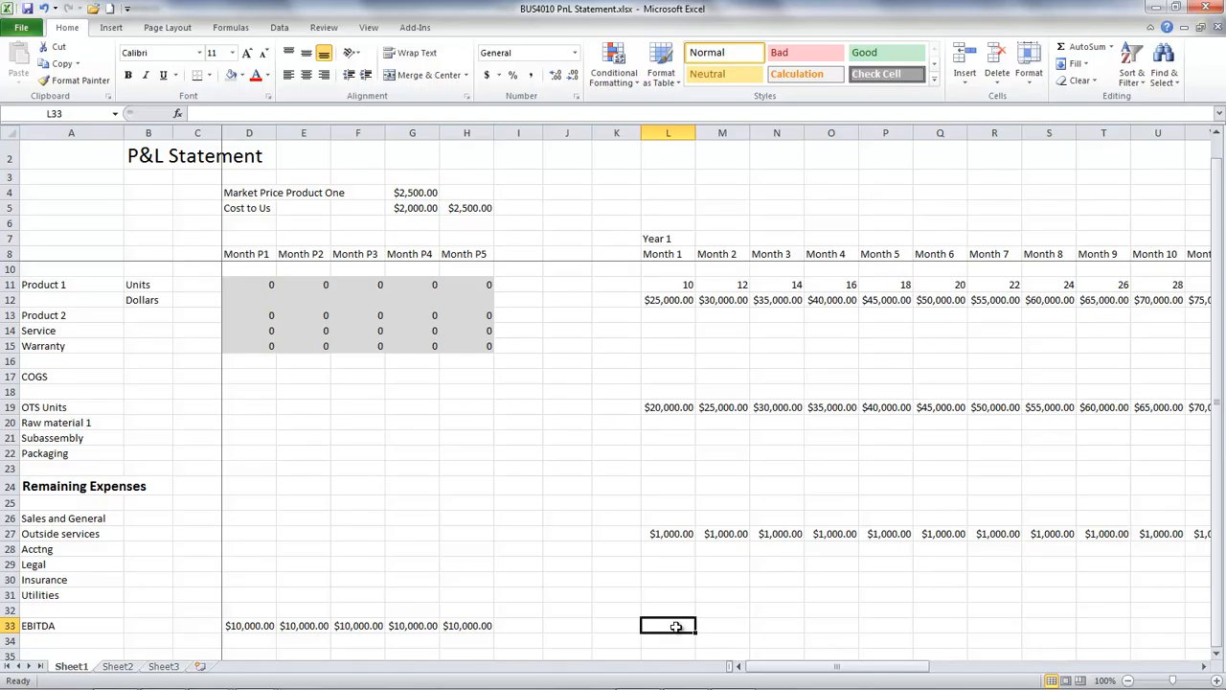
click(36, 361)
text(Total Sales)
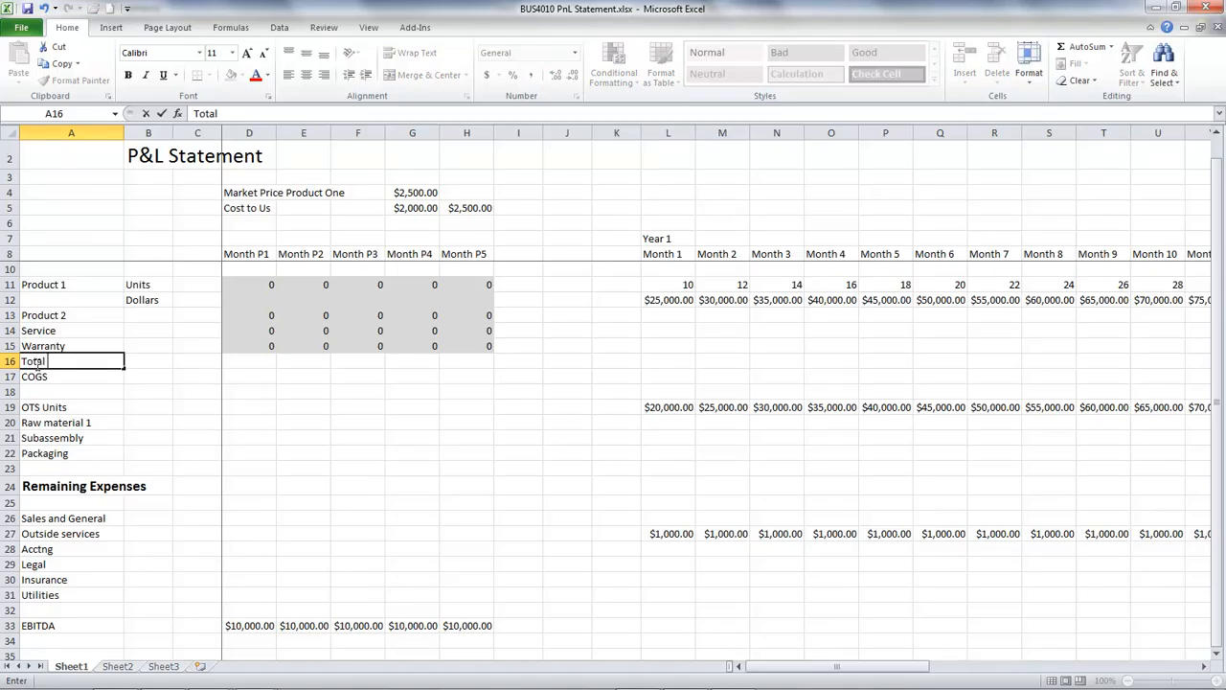
Step: Total the Month 1 sales dollars in L16 with =SUM(L12:L15), leaving out the units row
click(668, 361)
text(=)
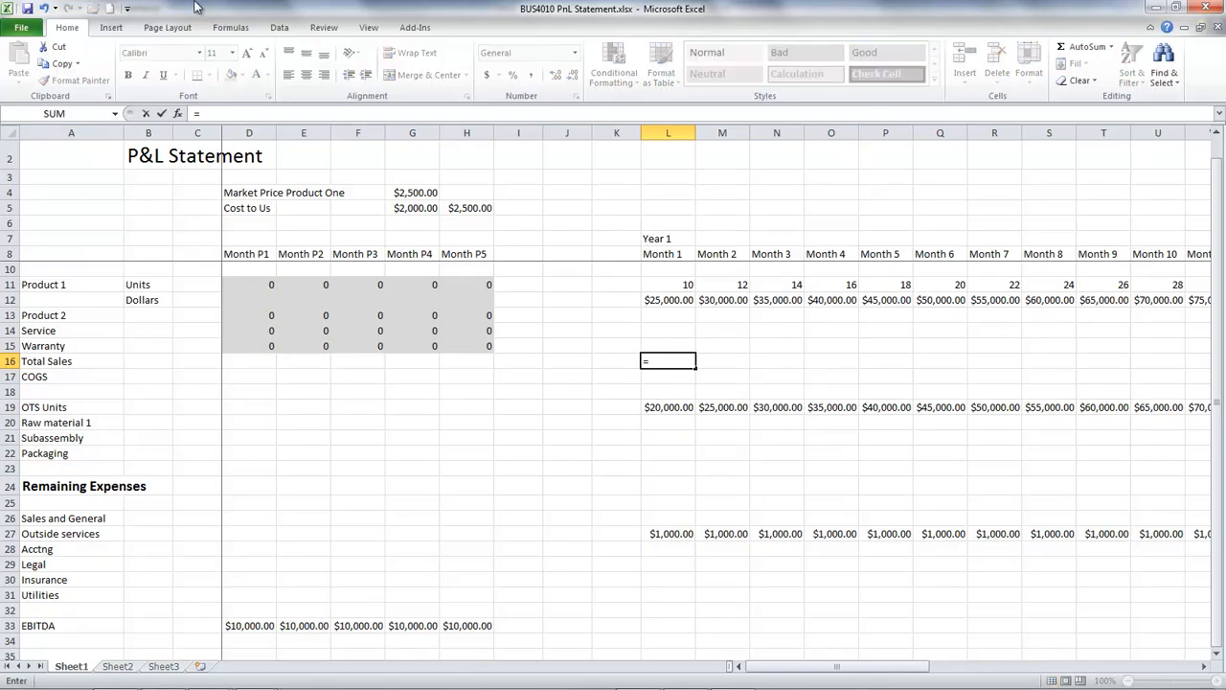
click(233, 28)
click(83, 76)
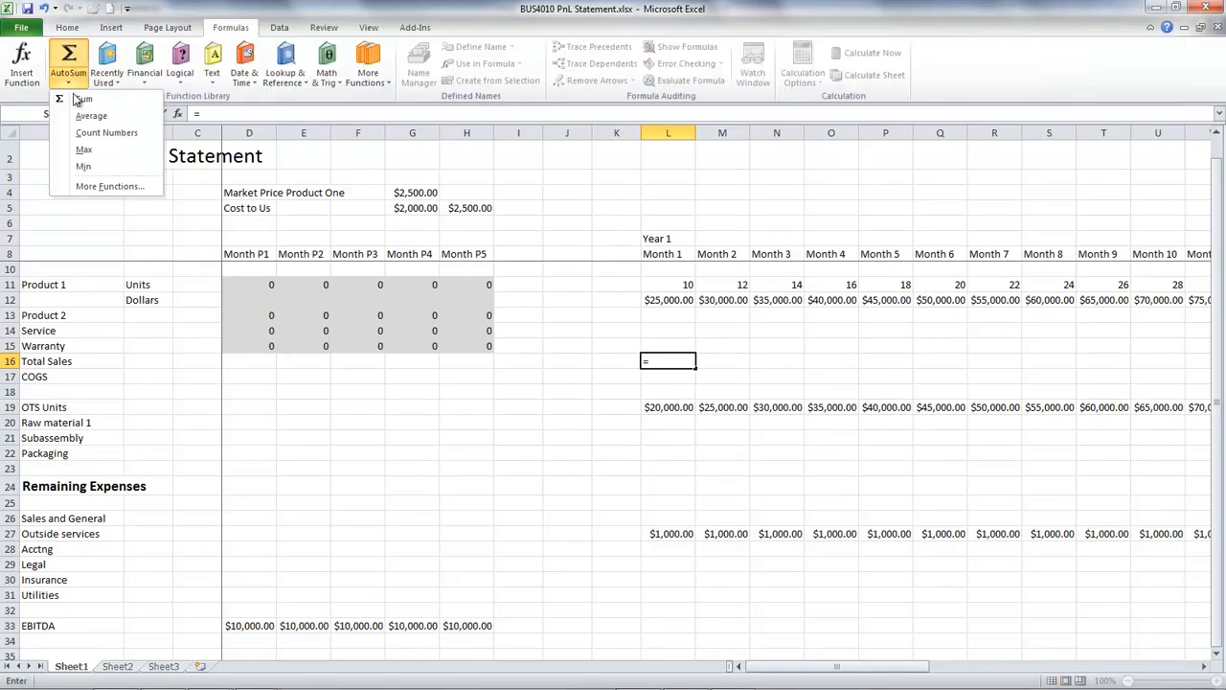
key(Escape)
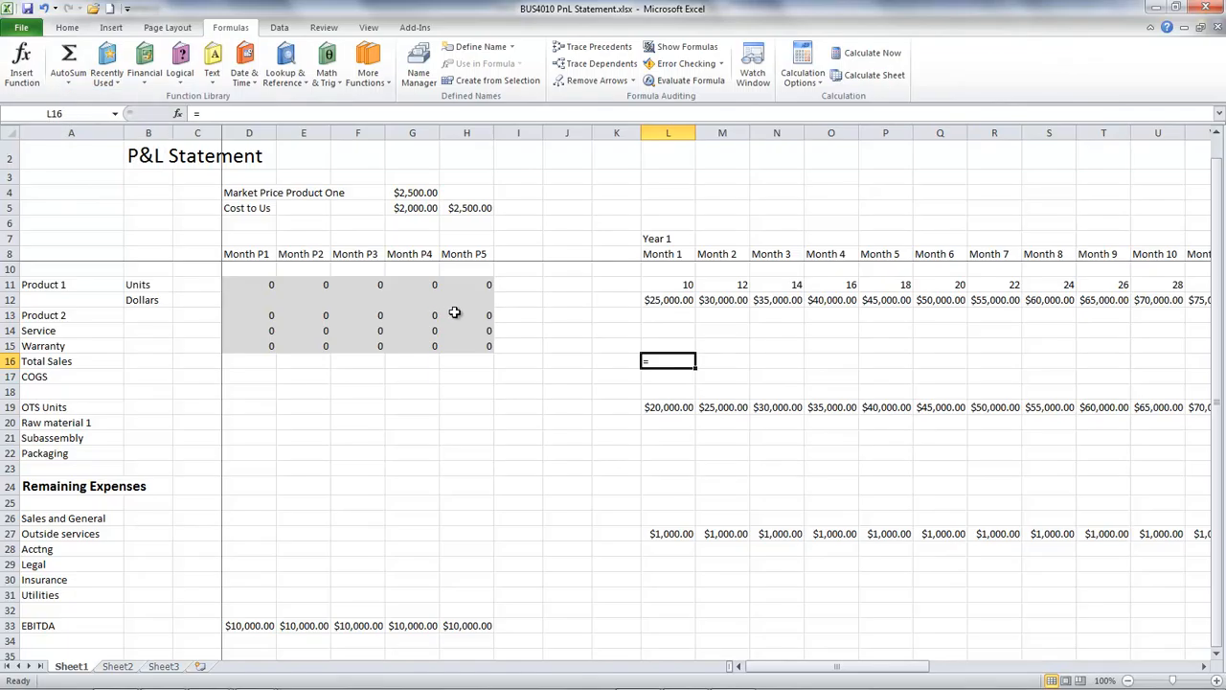
click(68, 59)
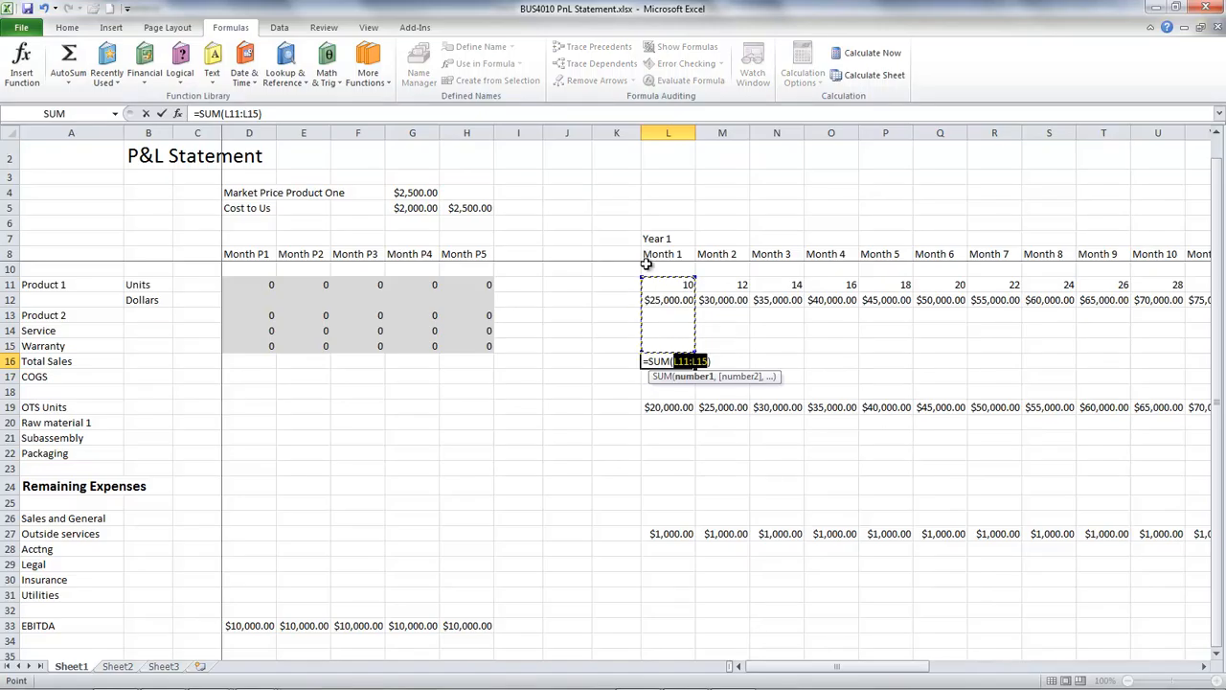
drag(657, 299, 661, 349)
key(Return)
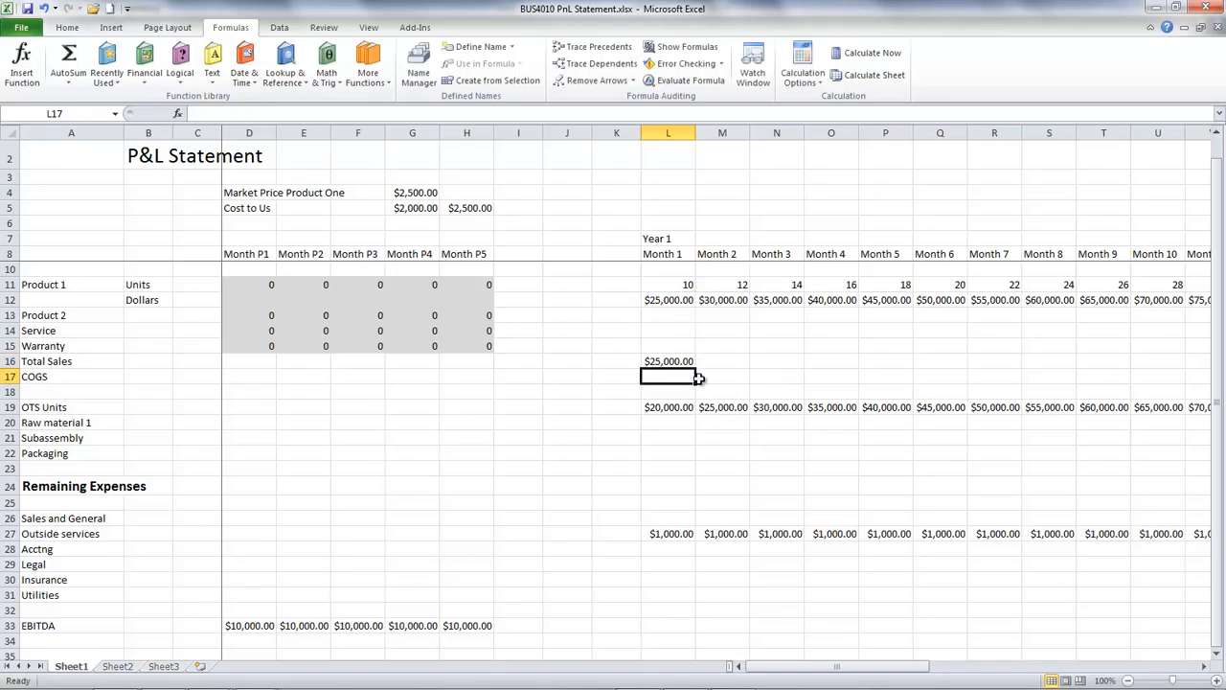
Step: Fill the Month 1 Total Sales formula from L16 across to Month 12 in W16
click(687, 361)
click(694, 374)
click(687, 362)
drag(696, 368, 1197, 412)
drag(1219, 407, 1085, 406)
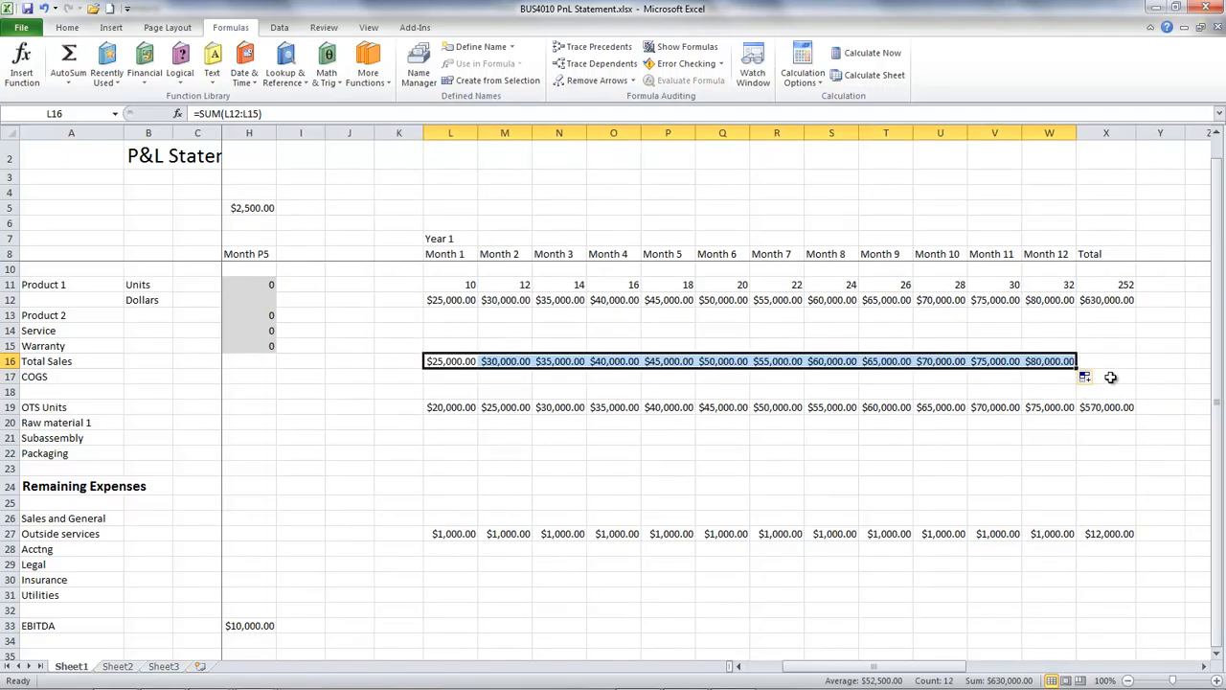
Step: Copy the Year 1 total formula from X12 into X16 for the Total Sales row
click(1107, 300)
key(ctrl+c)
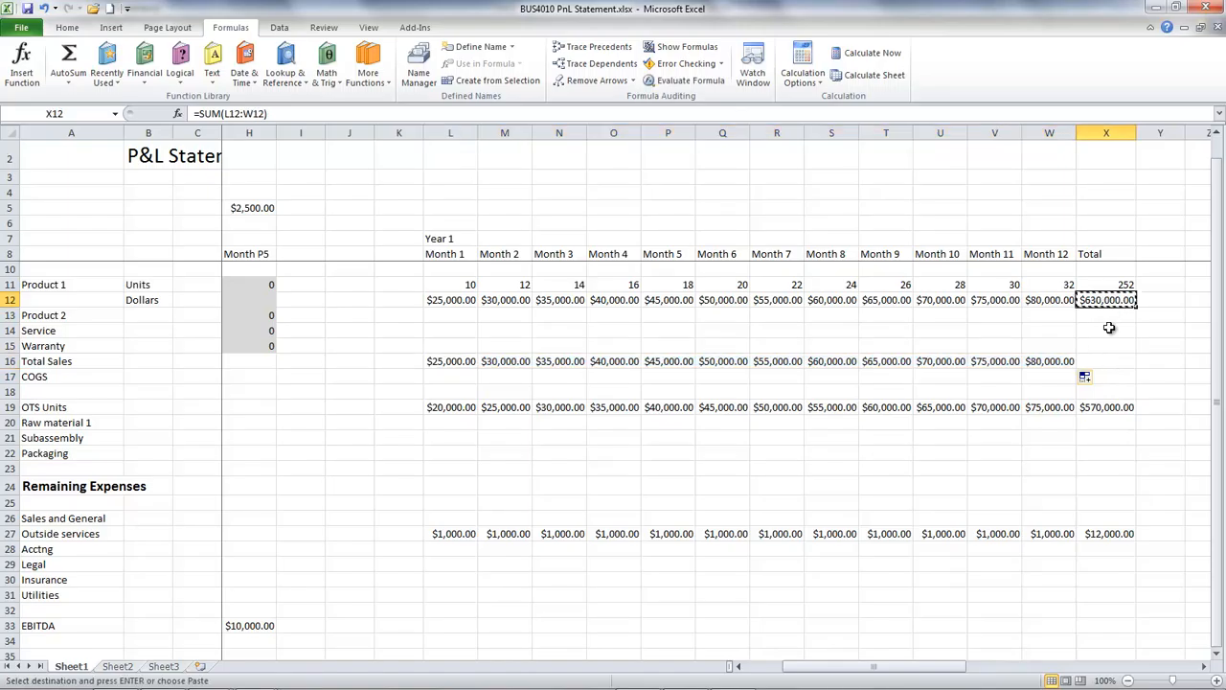
click(1105, 362)
key(ctrl+v)
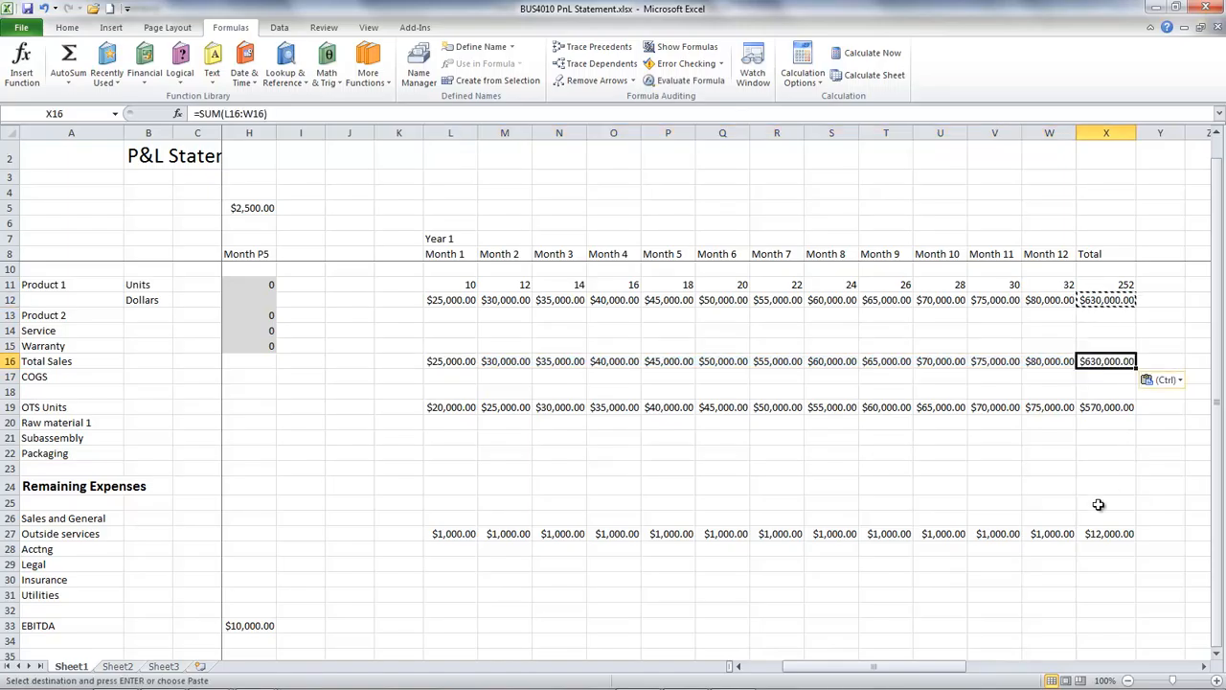
drag(939, 670, 936, 673)
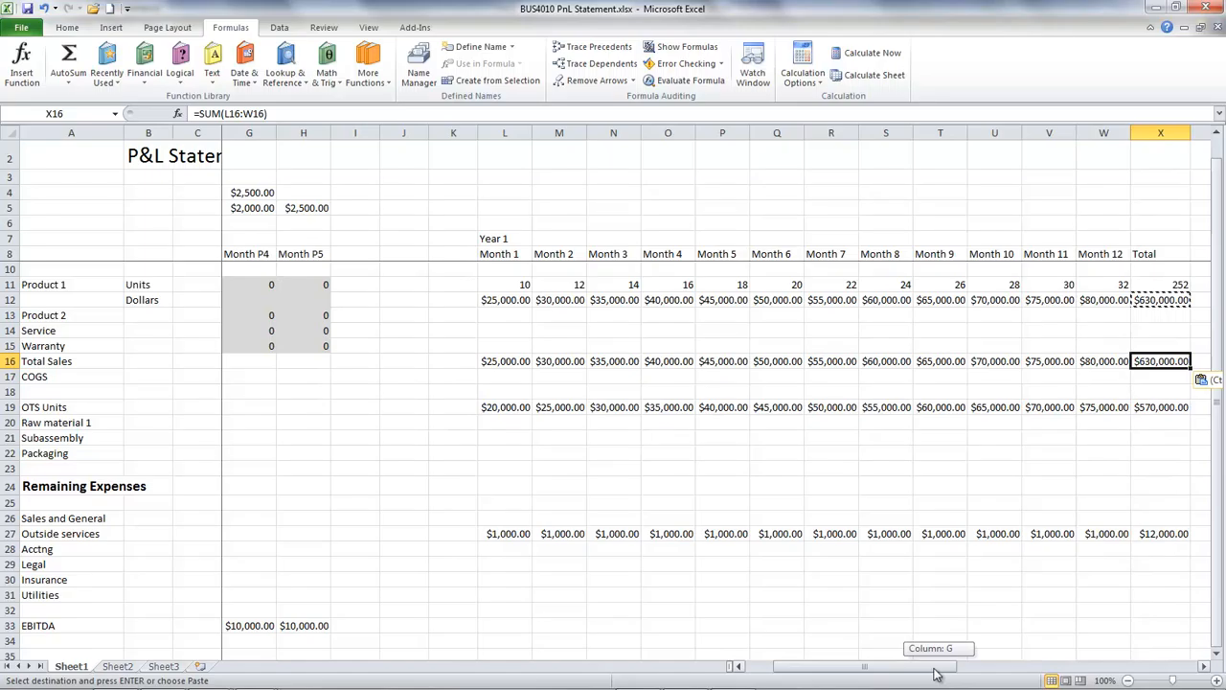
drag(936, 674, 950, 673)
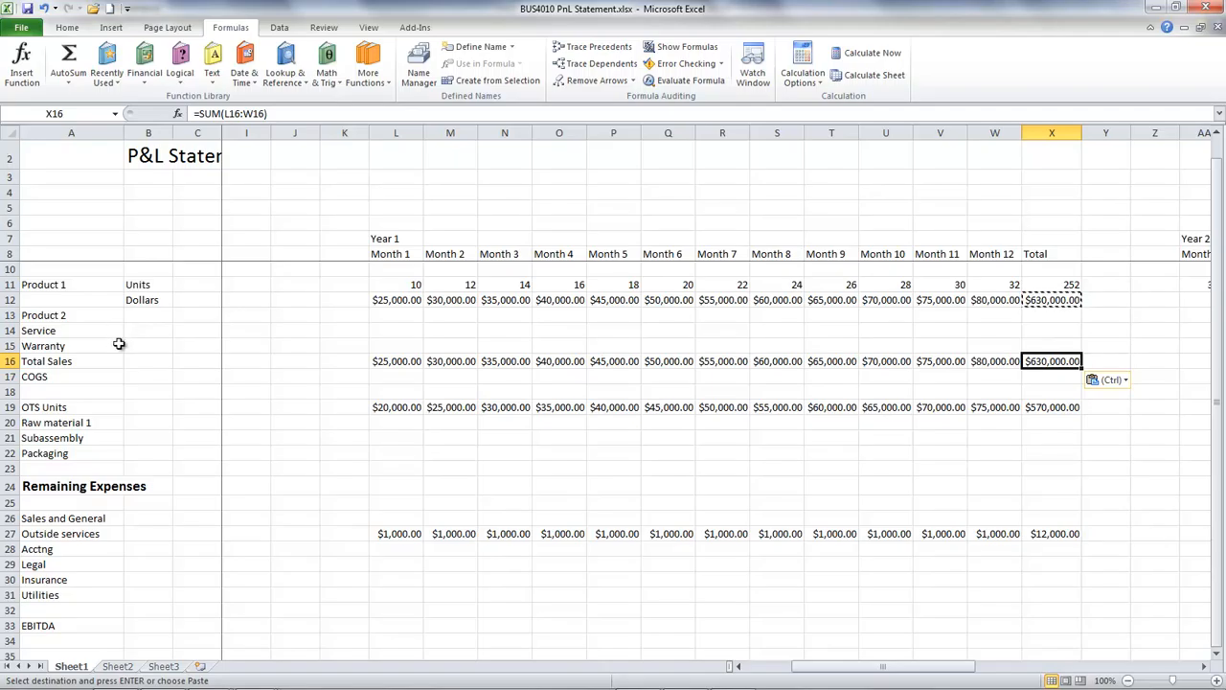
drag(1217, 274, 1217, 306)
click(1073, 486)
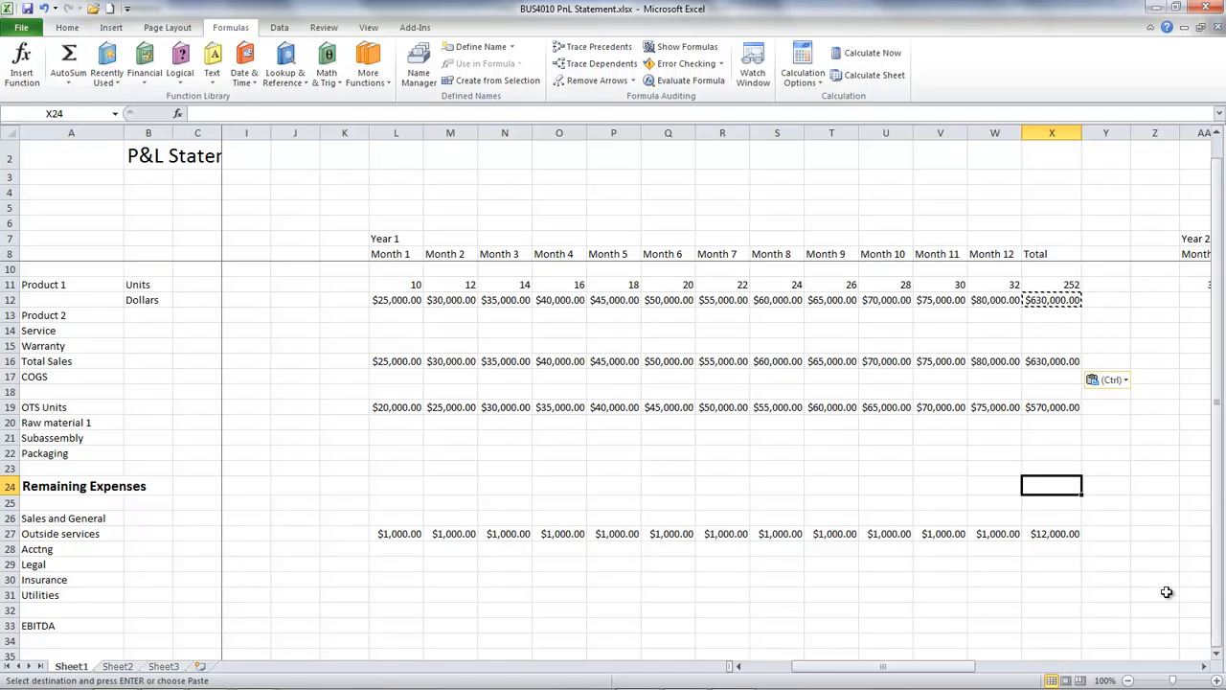
click(1215, 652)
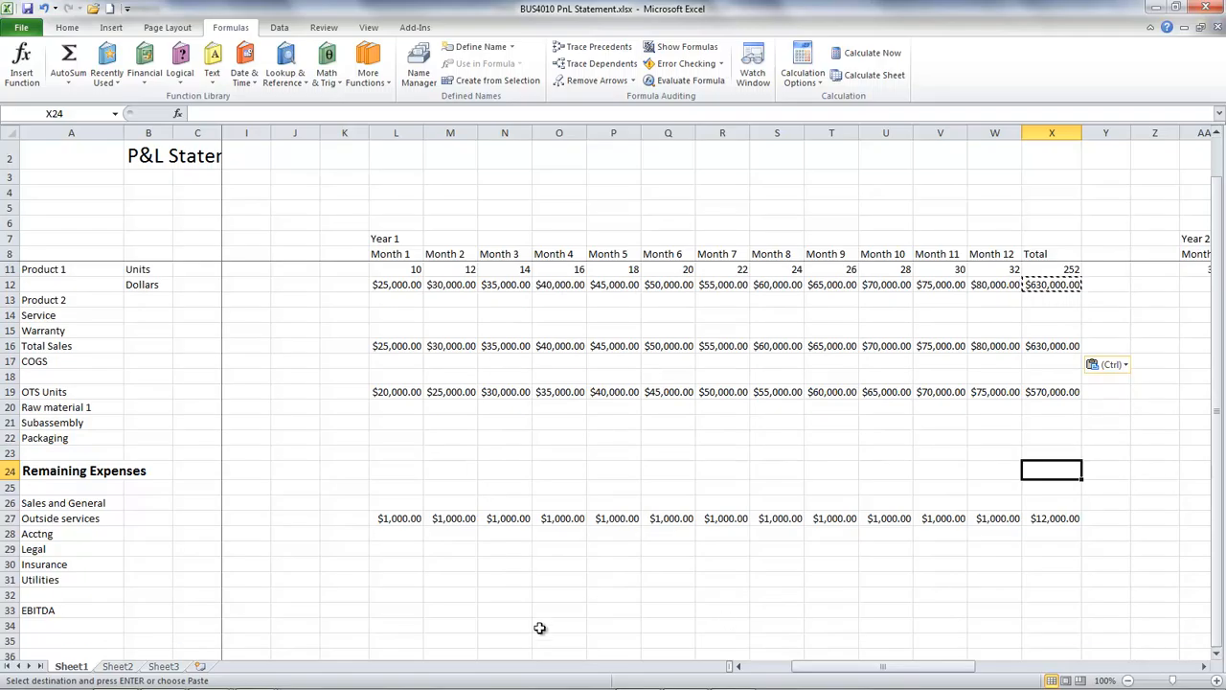
Step: Change the Month P1 EBITDA amount in D33 to -10000
drag(46, 609, 799, 610)
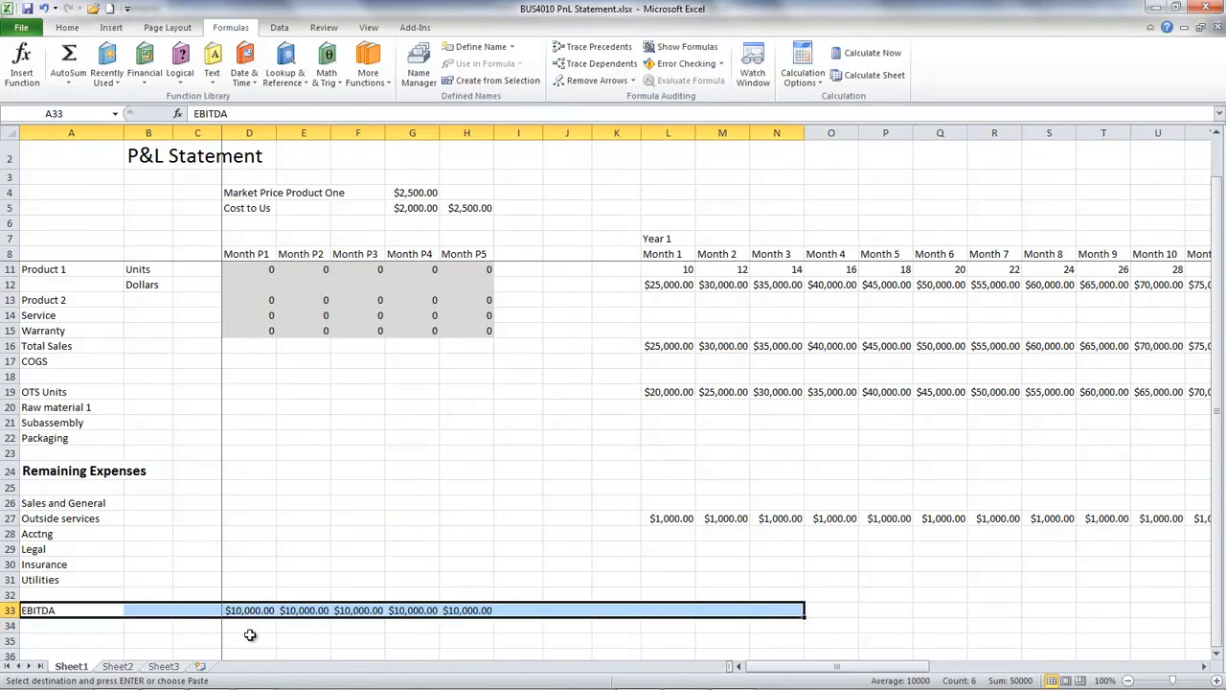
double_click(249, 610)
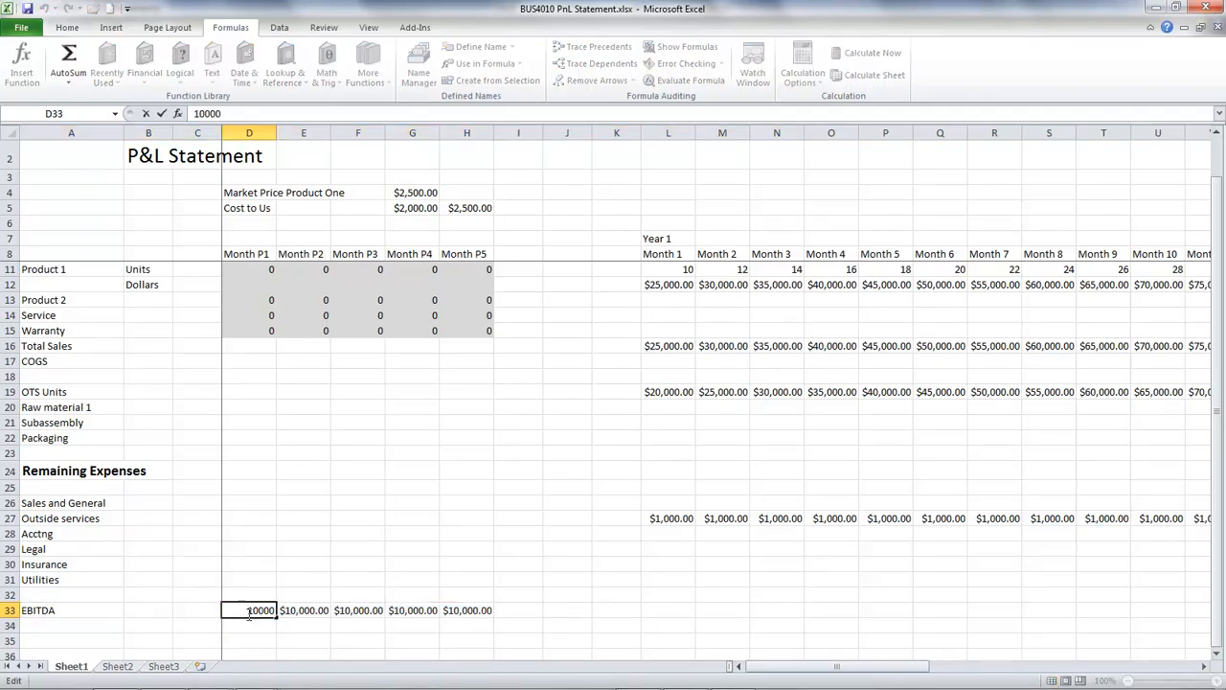
text(-)
key(Return)
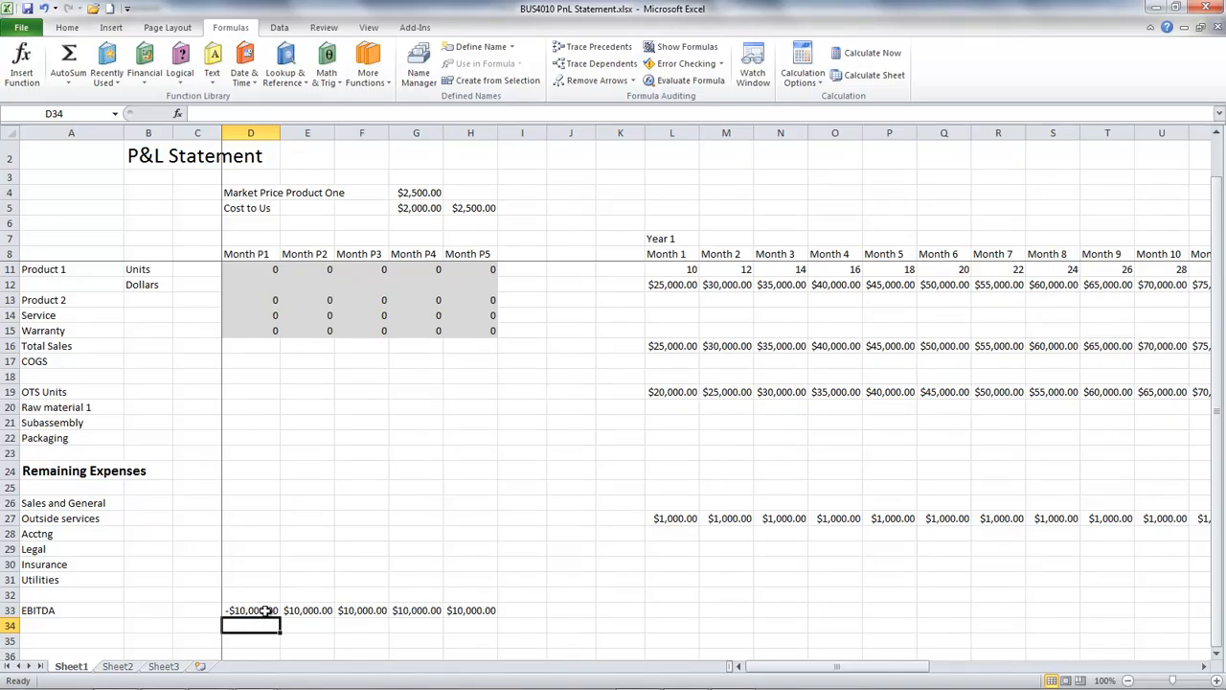
Step: Fill the Month P1 EBITDA amount from D33 across to Month P5 in H33 and autofit columns E through H
click(247, 611)
drag(280, 618, 496, 610)
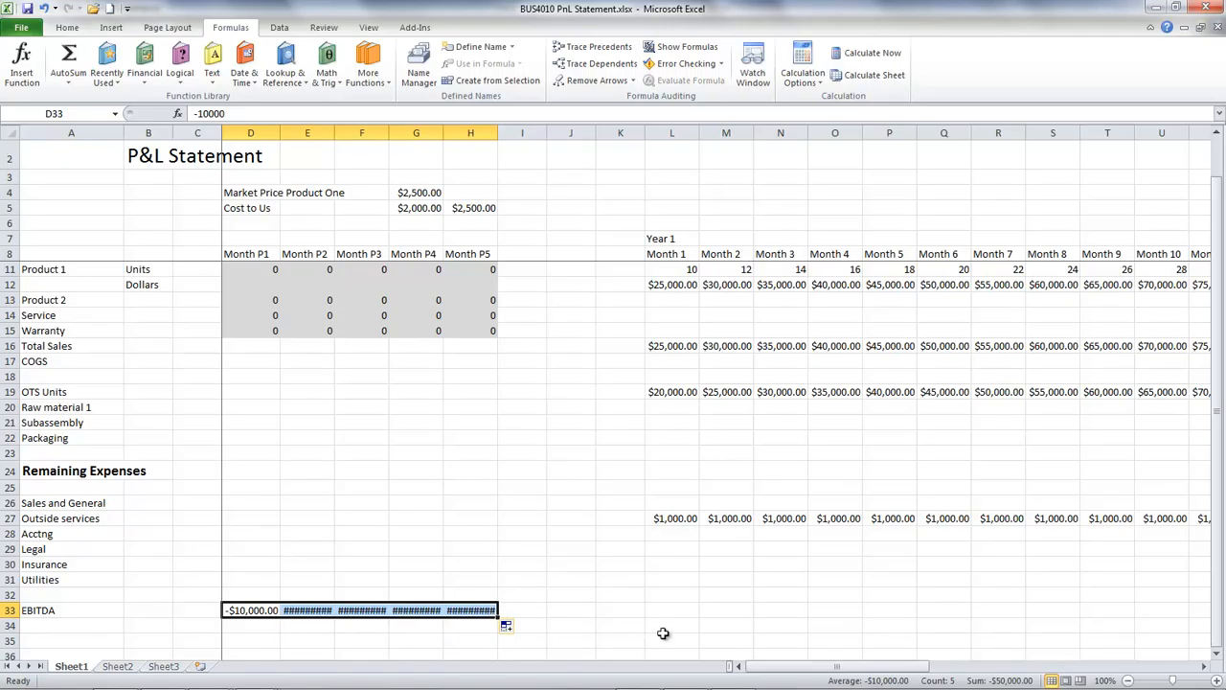
click(276, 148)
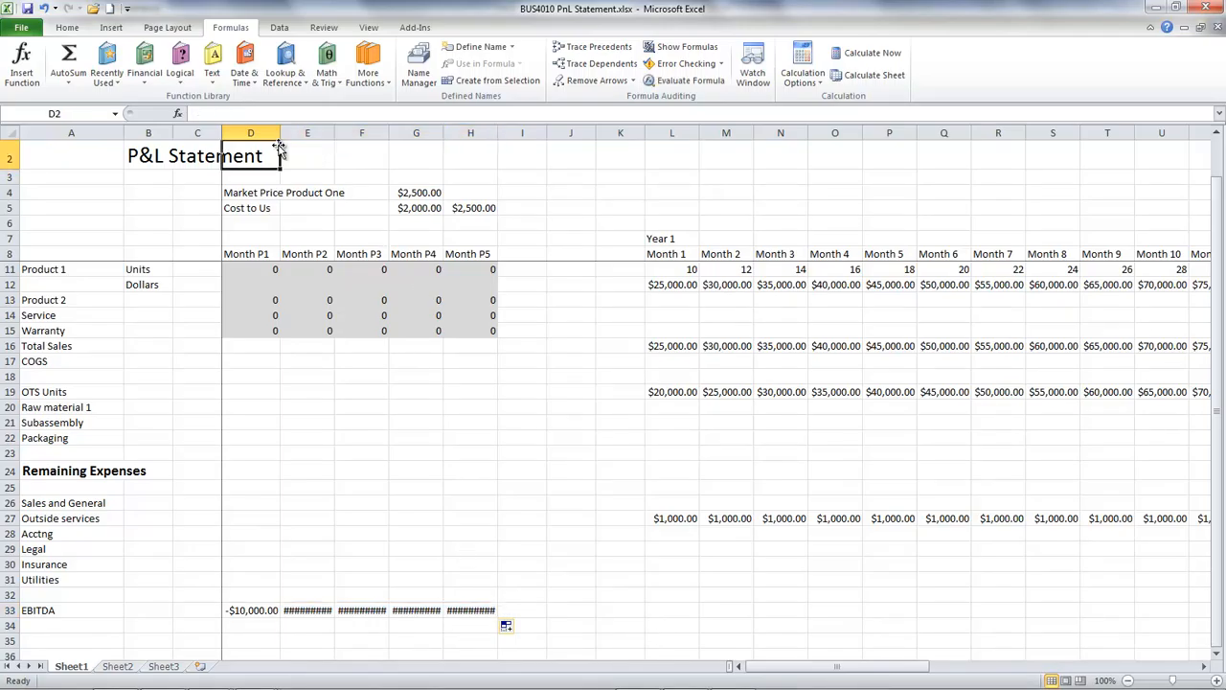
click(337, 152)
double_click(334, 131)
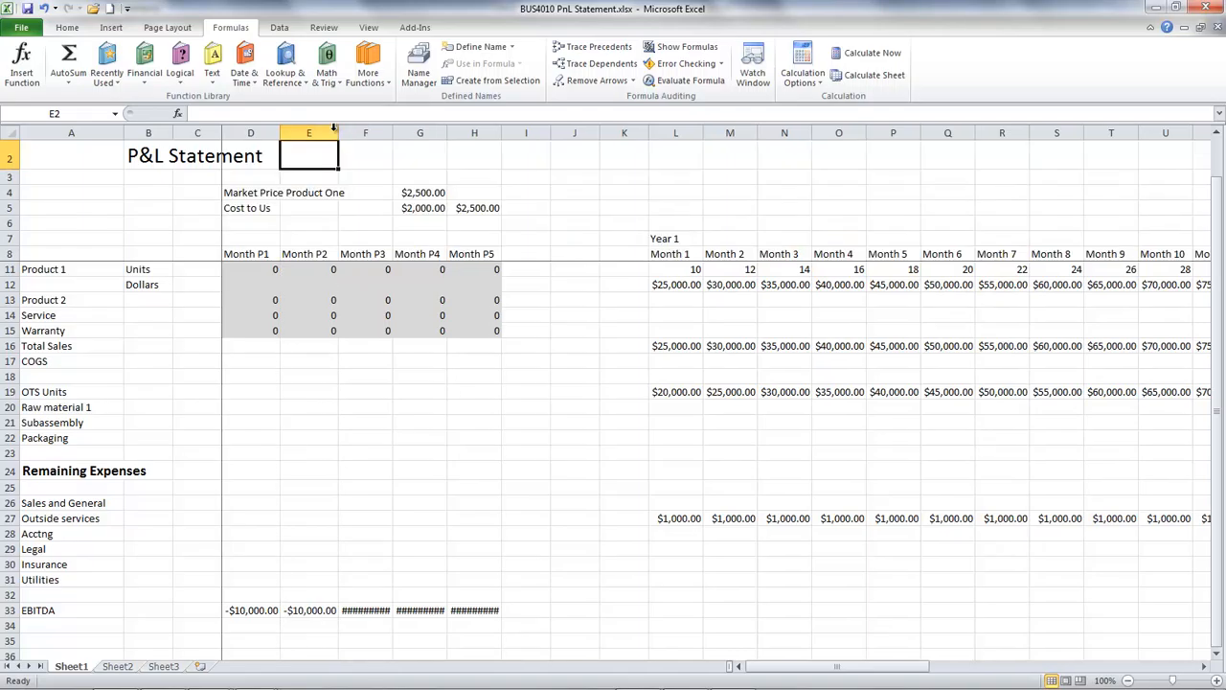
double_click(393, 131)
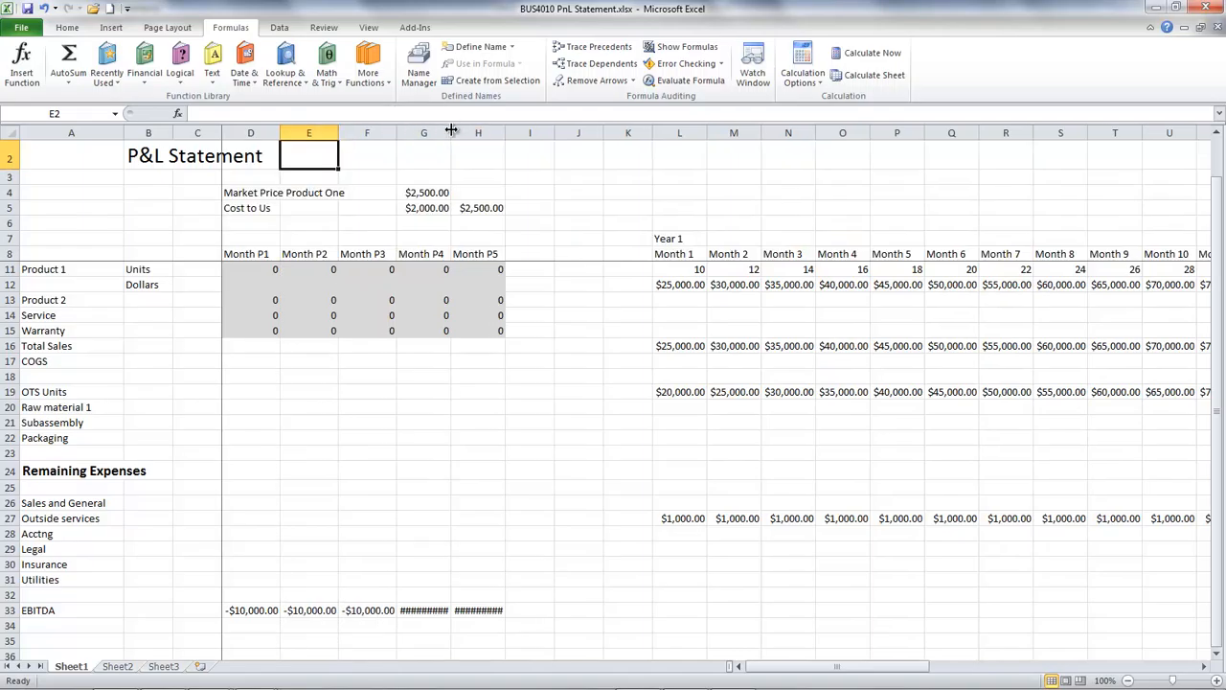
double_click(451, 131)
double_click(509, 132)
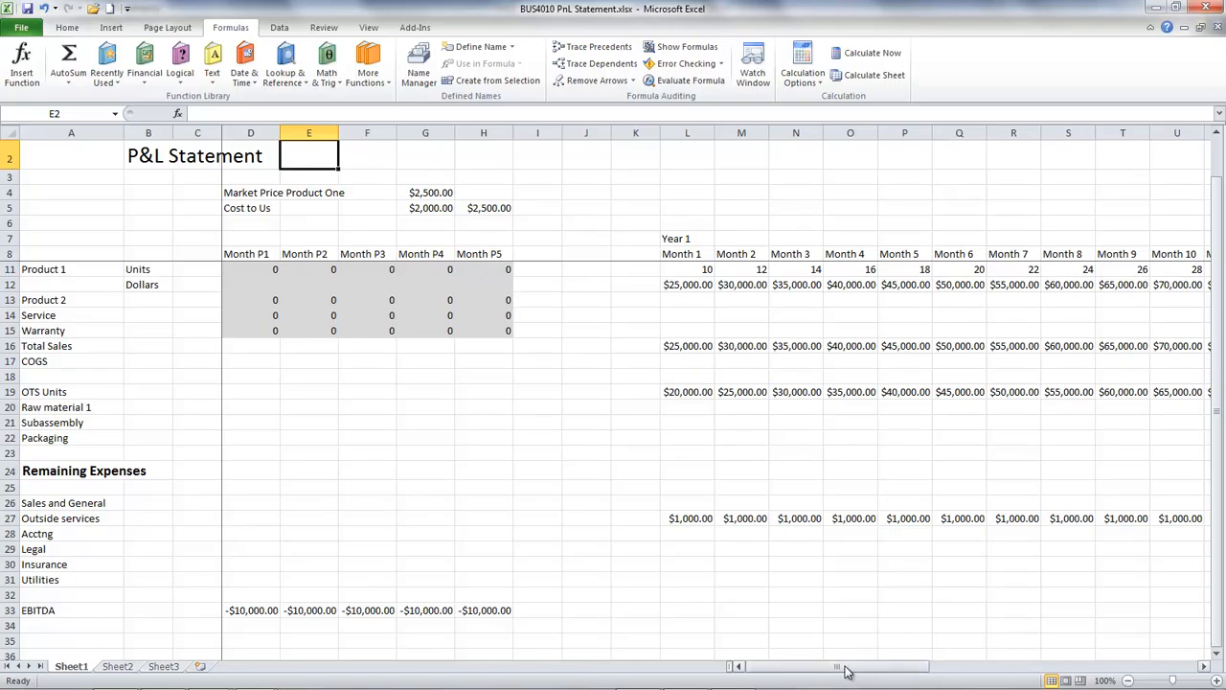
click(701, 609)
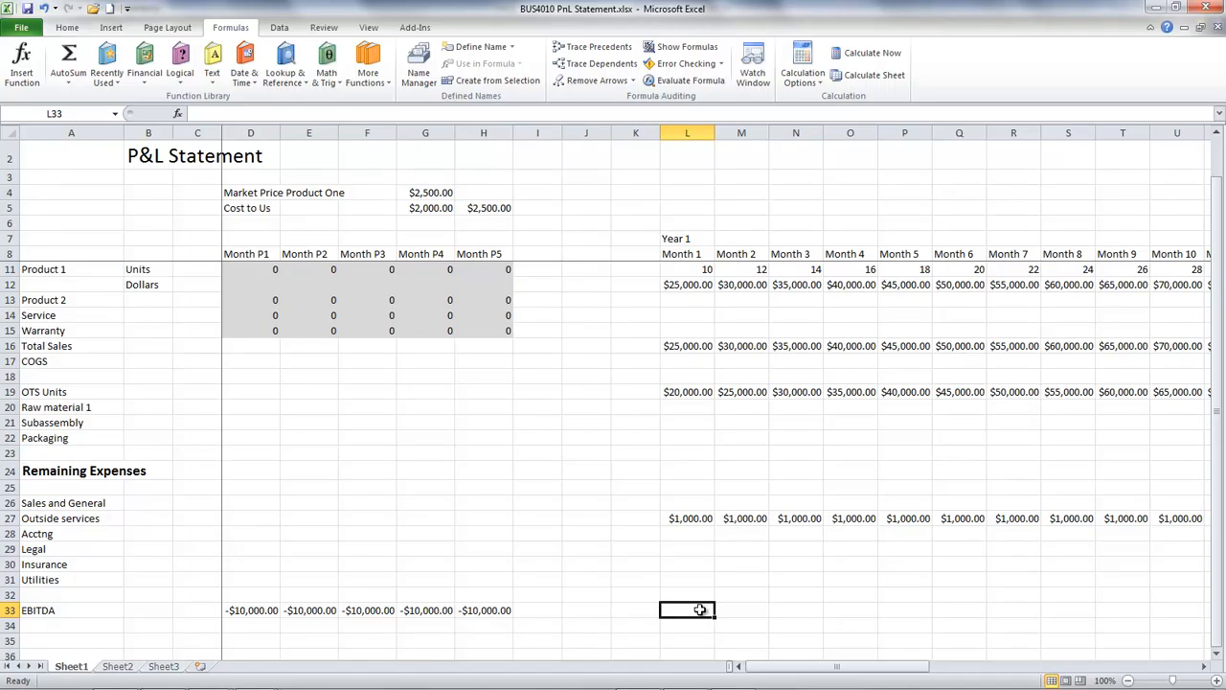
text(=)
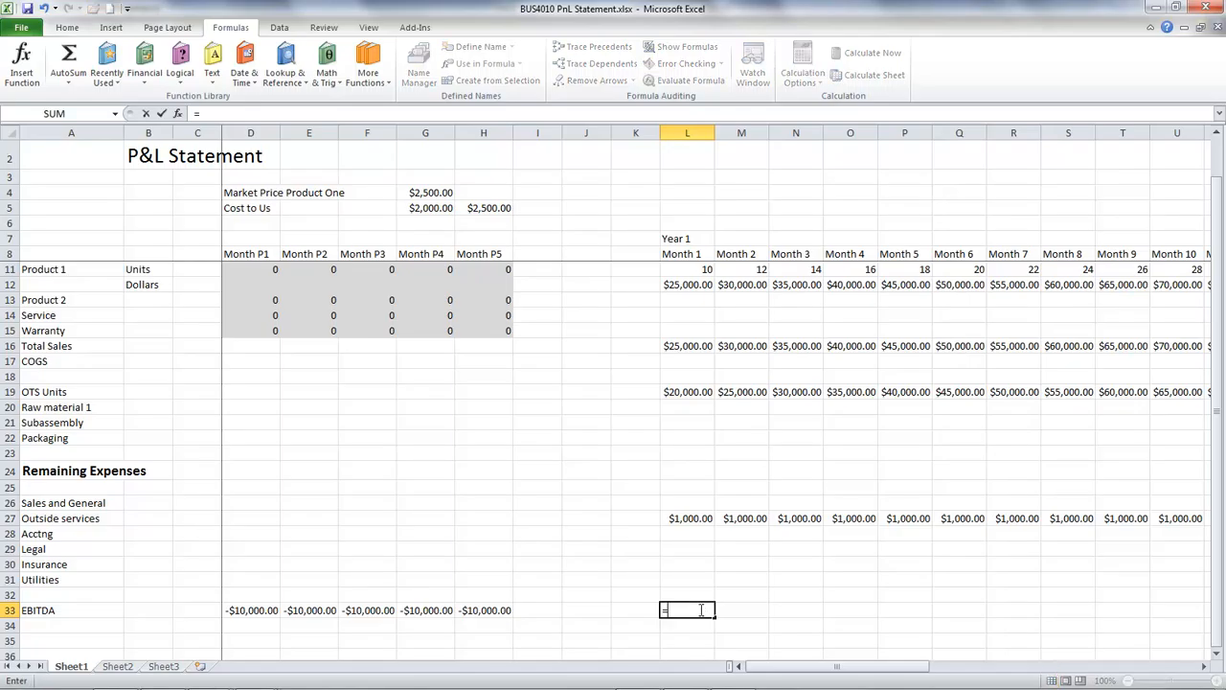
click(686, 349)
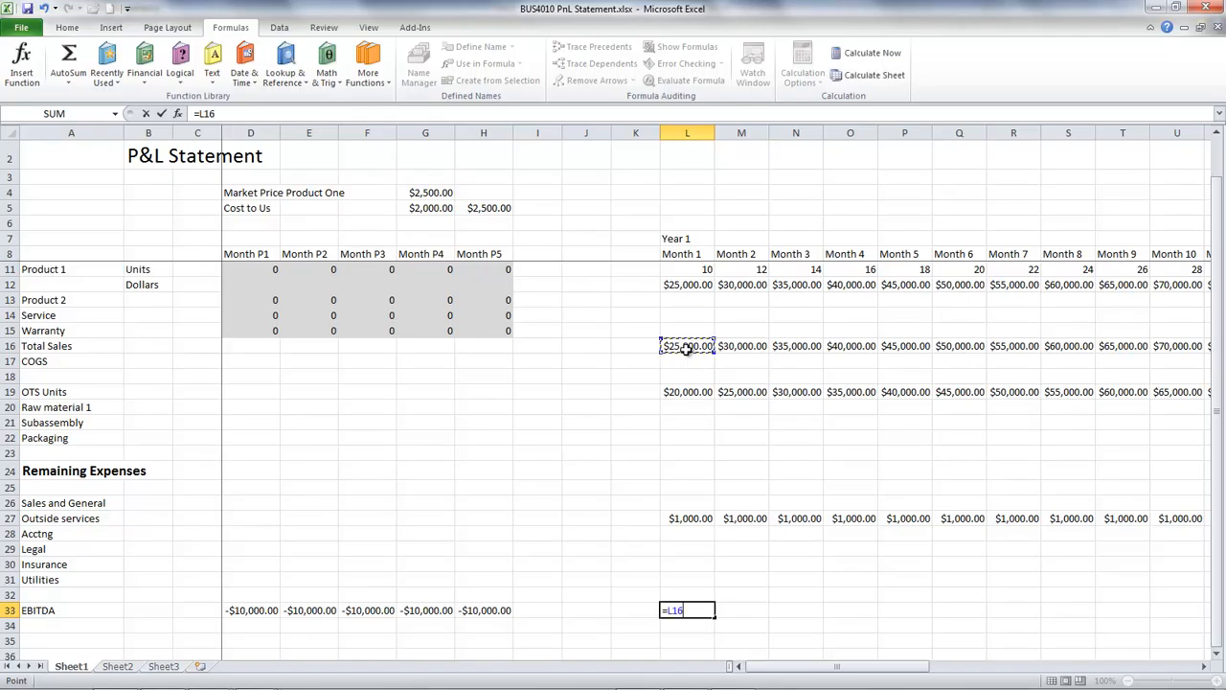
text(-)
key(Escape)
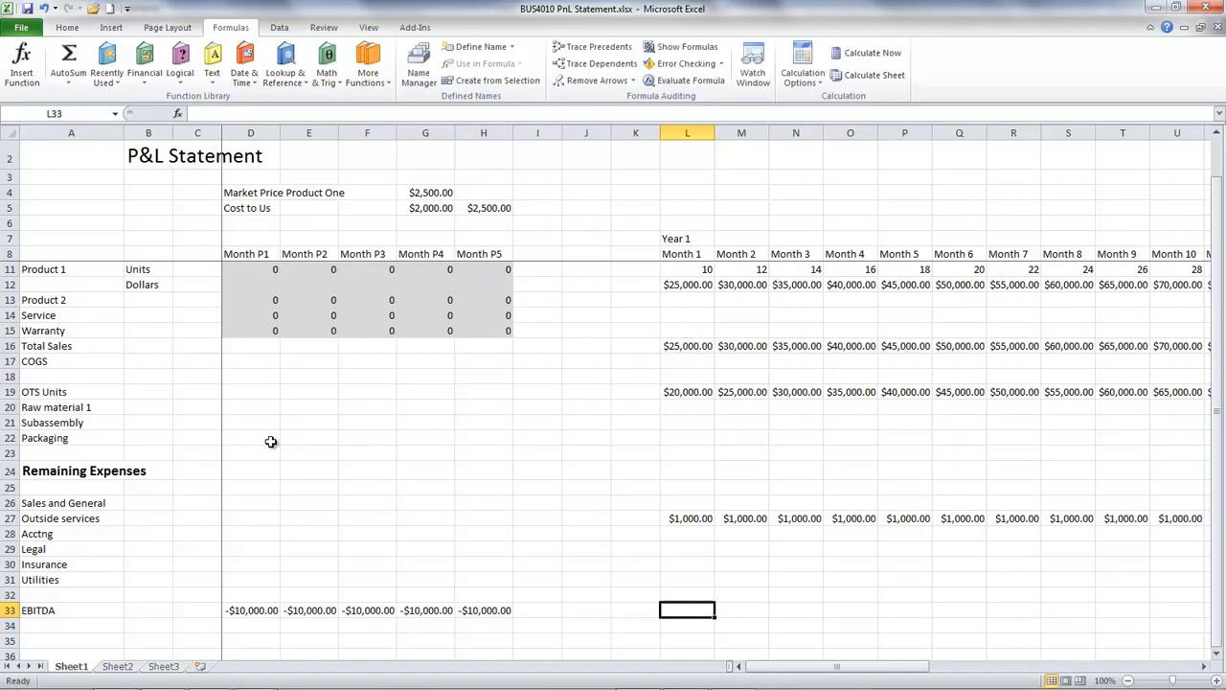
Step: Label A23 as Total Cogs and total the Month 1 cost rows in L23 with =SUM(L19:L22)
click(61, 454)
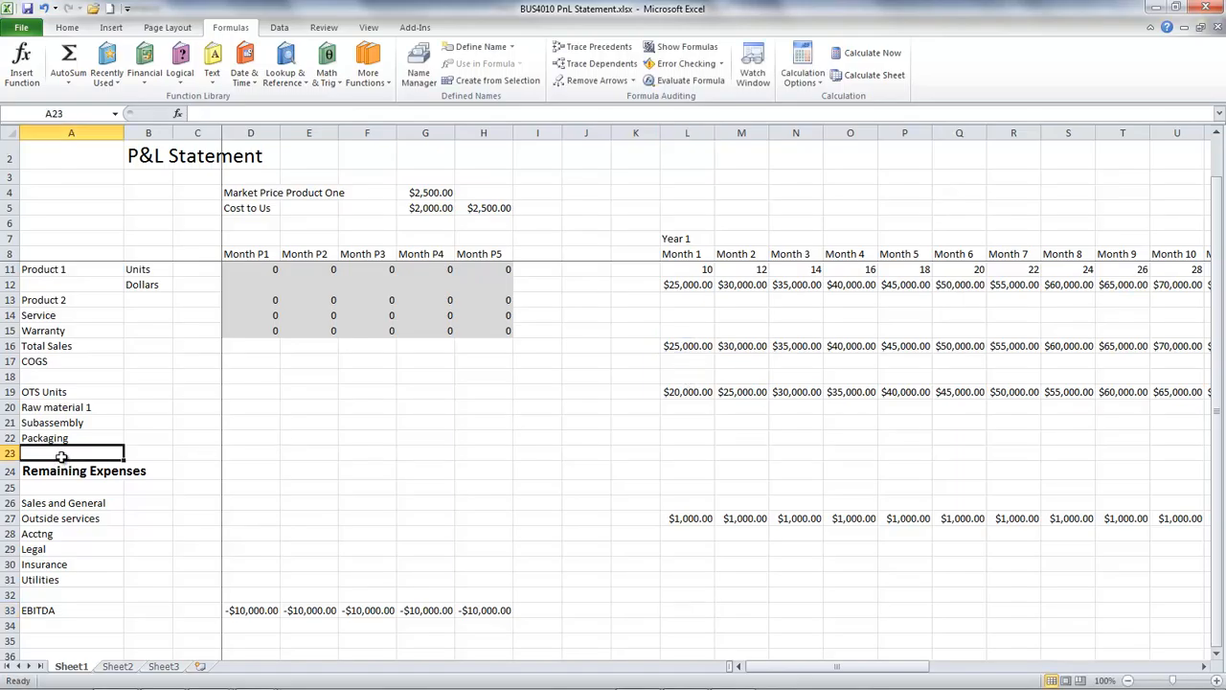
text(Total Cogs)
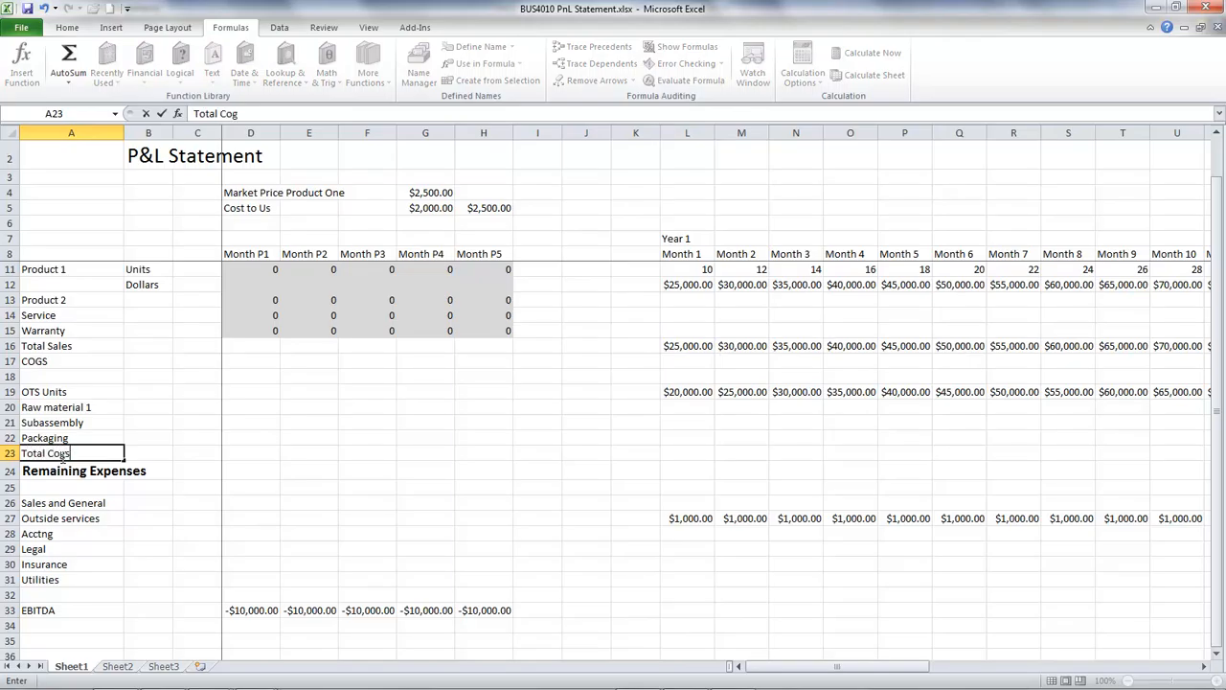
click(681, 454)
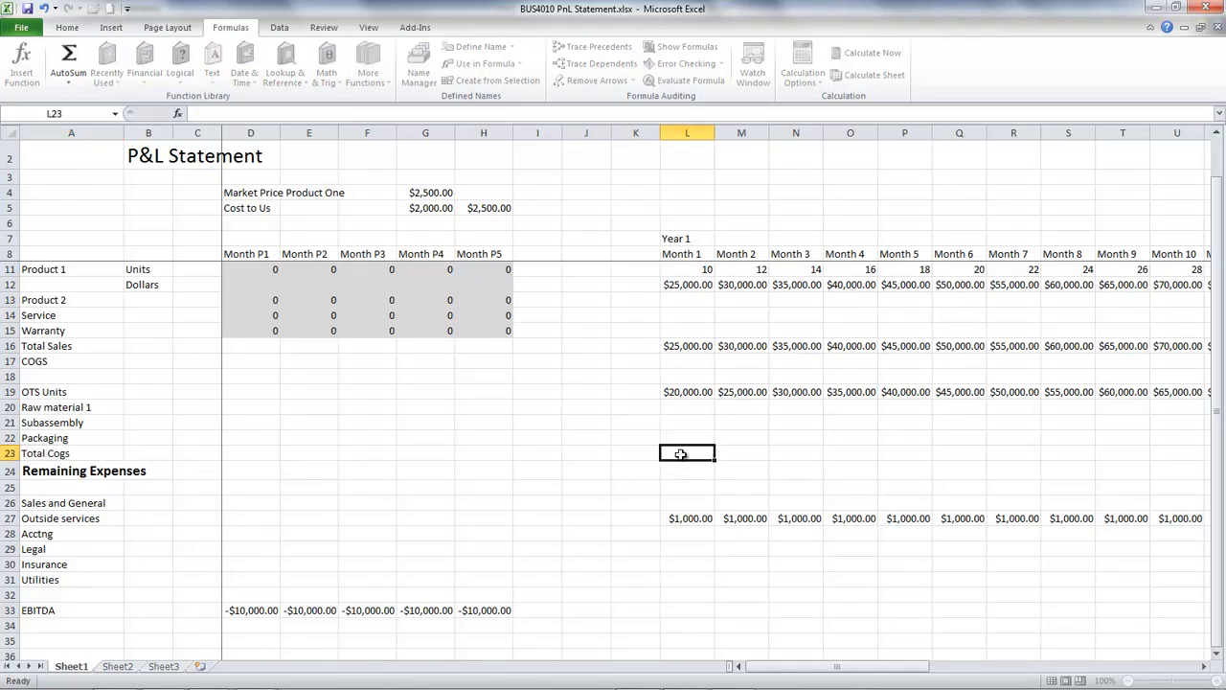
text(=)
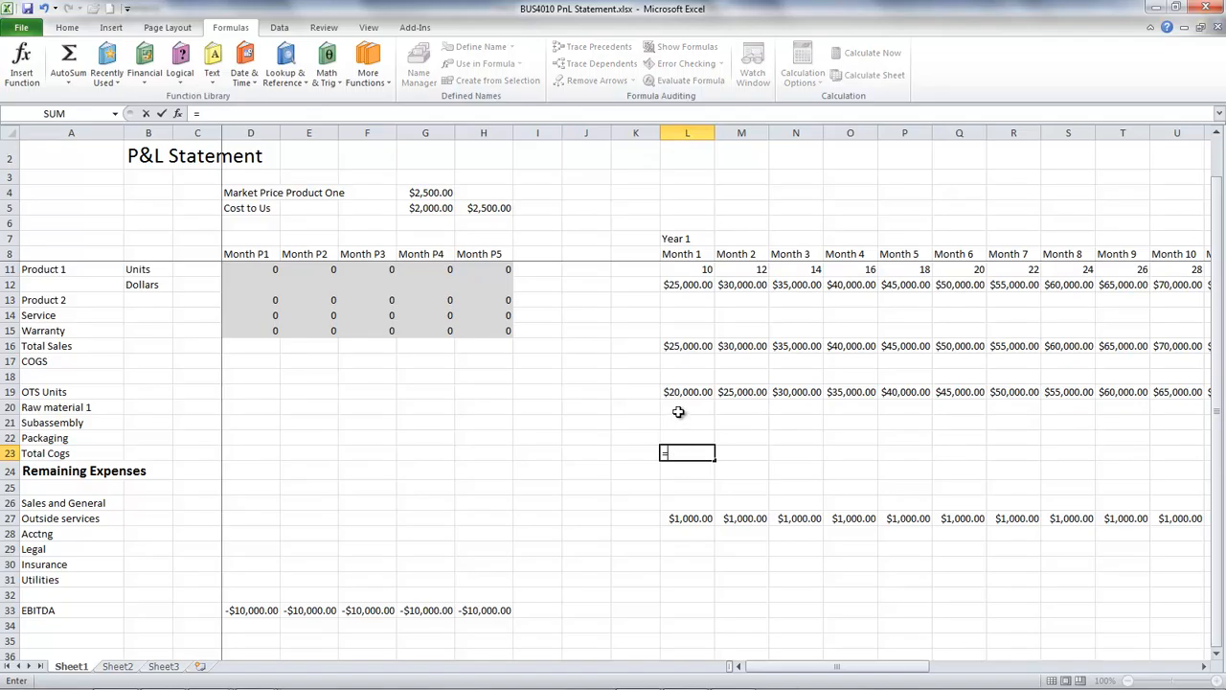
text(sum()
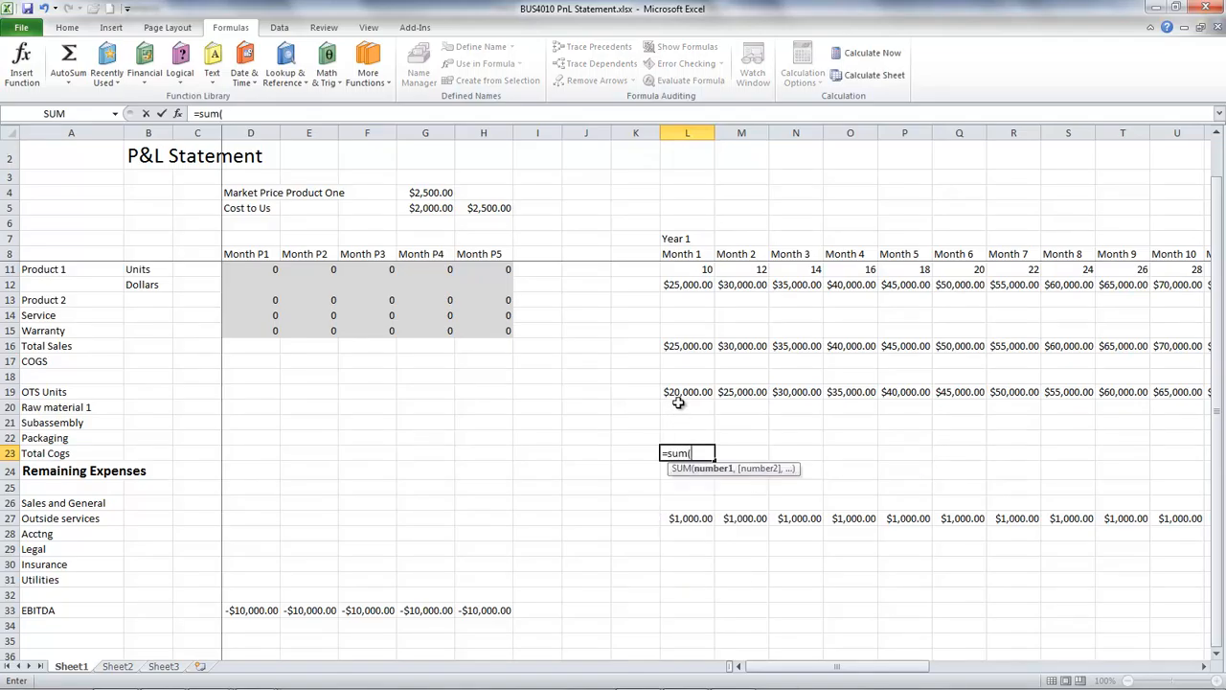
drag(680, 387, 692, 427)
key(Return)
Step: Fill the Total Cogs formula from L23 across to Month 12 in W23 and copy the Year 1 total formula from X19 into X23
click(704, 455)
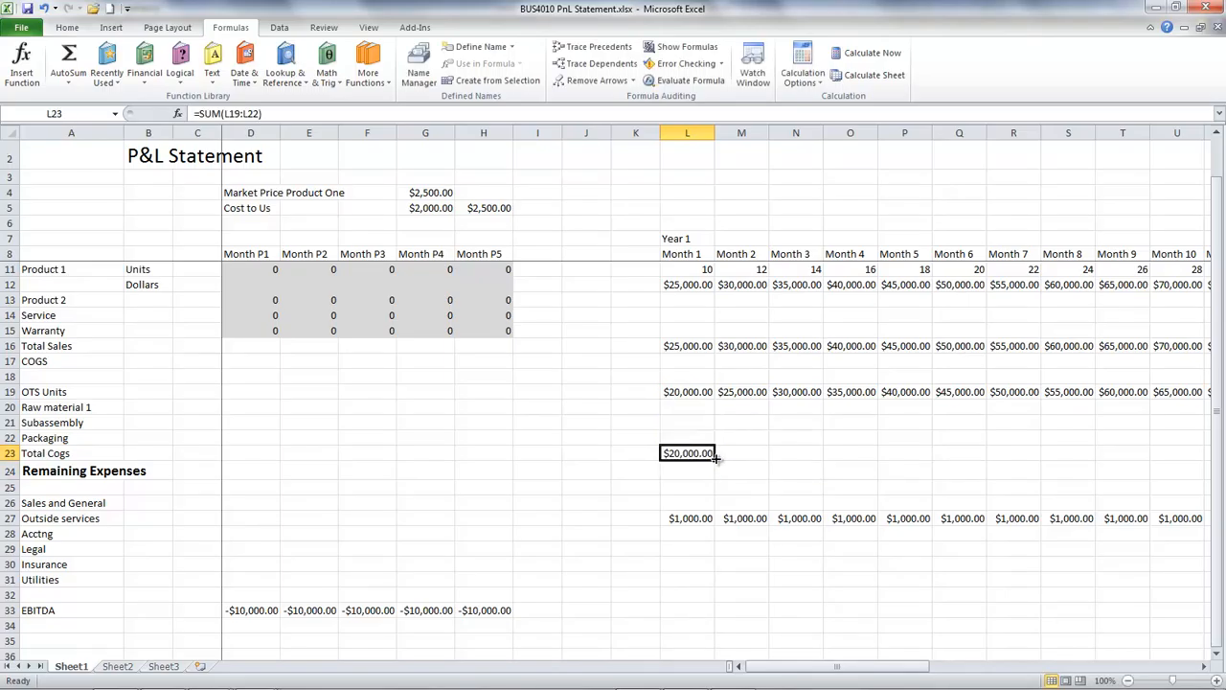
drag(716, 460, 674, 462)
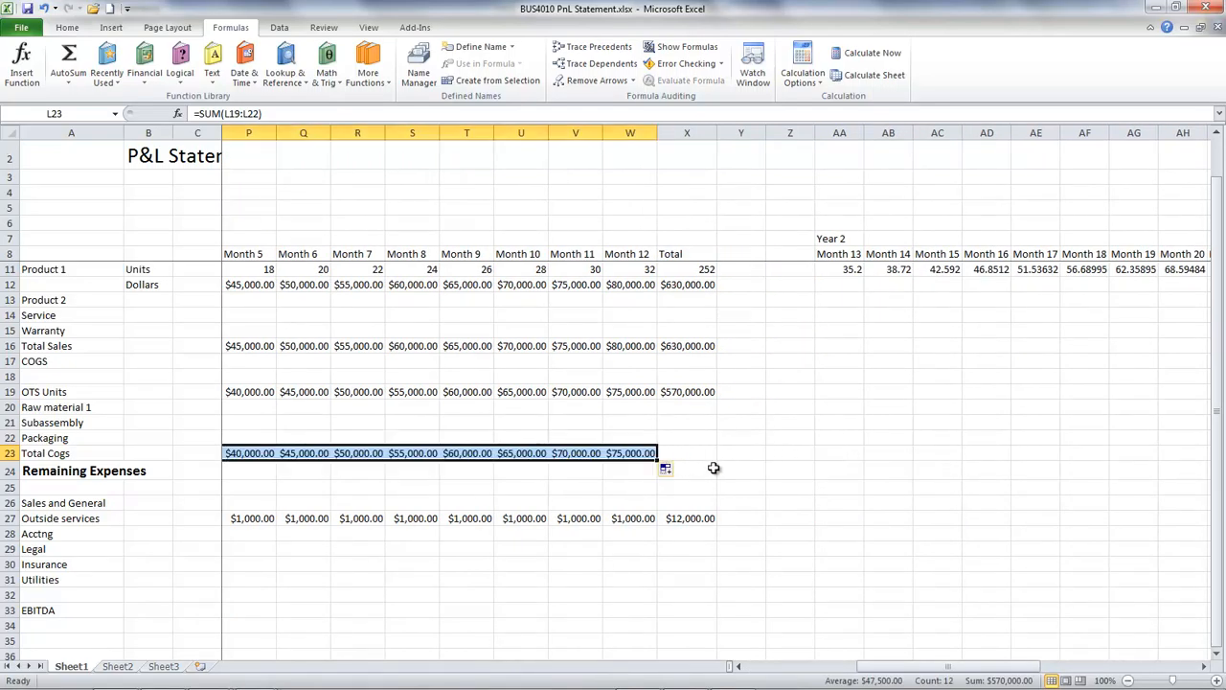
click(694, 388)
key(ctrl+c)
click(693, 453)
key(ctrl+v)
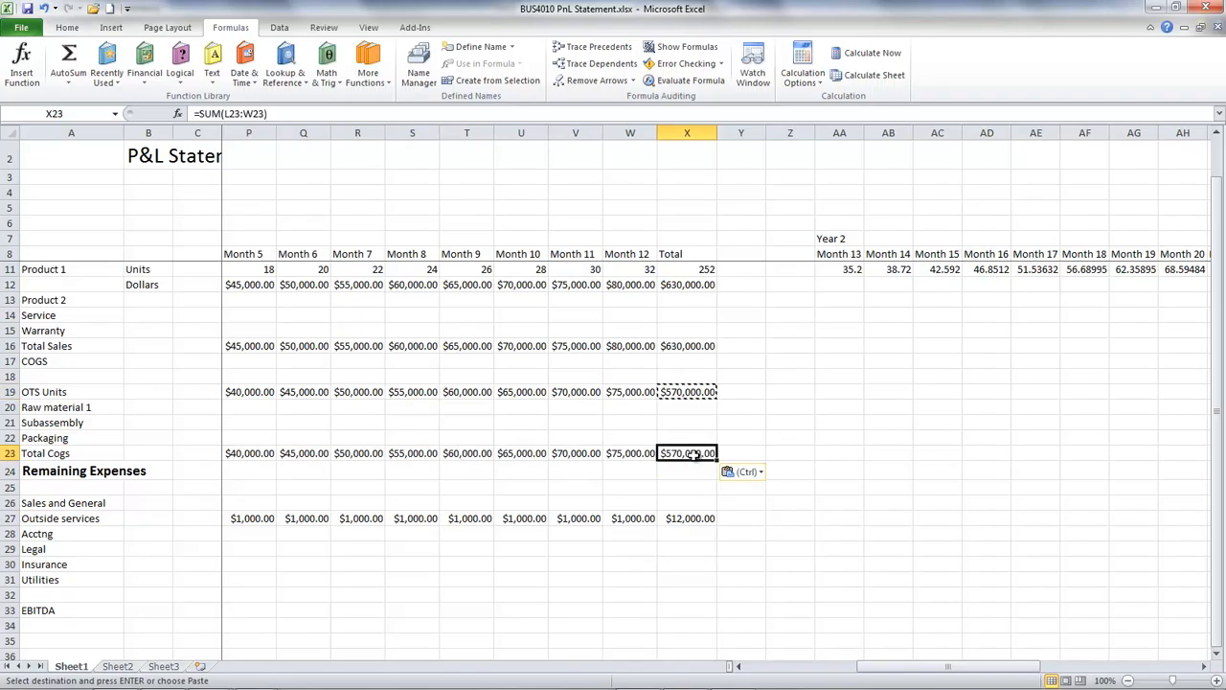
drag(936, 667, 837, 670)
key(Escape)
drag(910, 673, 855, 678)
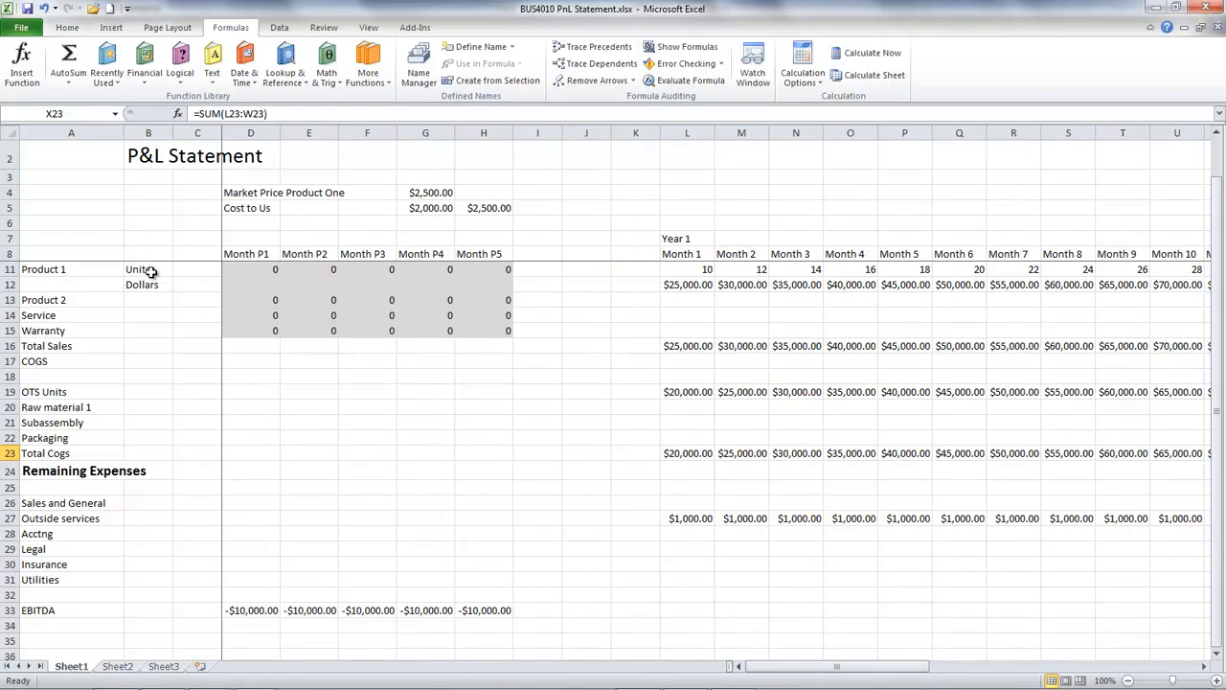
drag(1219, 354, 1219, 354)
click(703, 611)
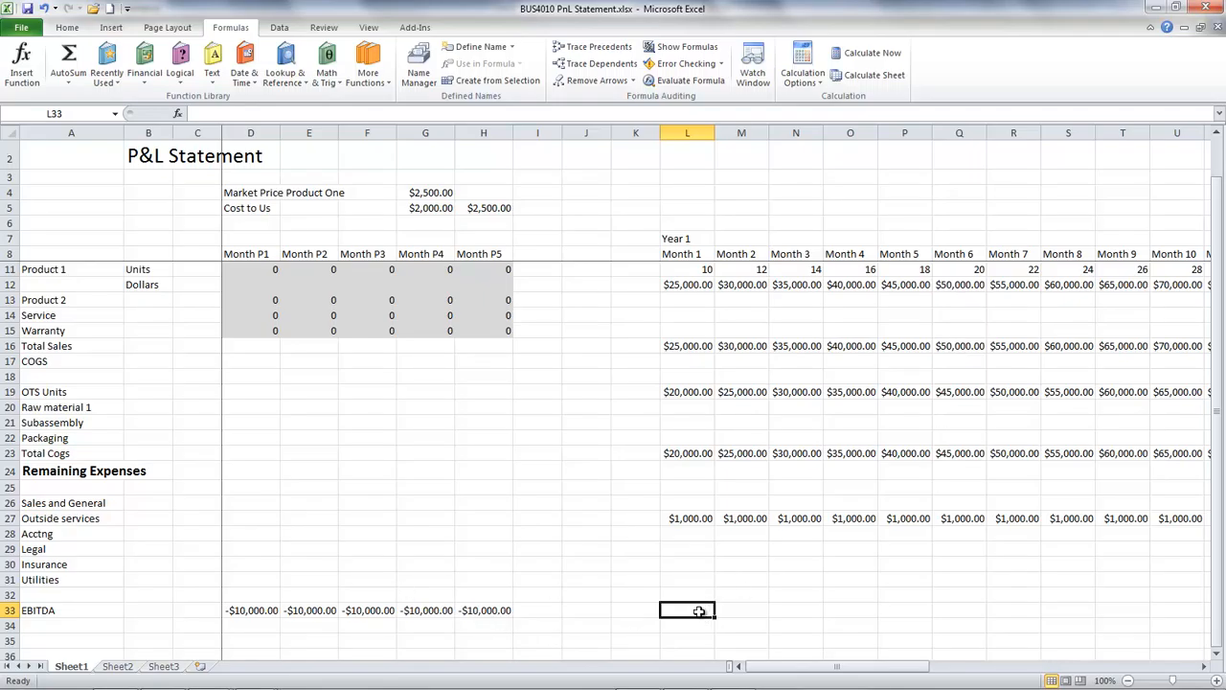
text(=)
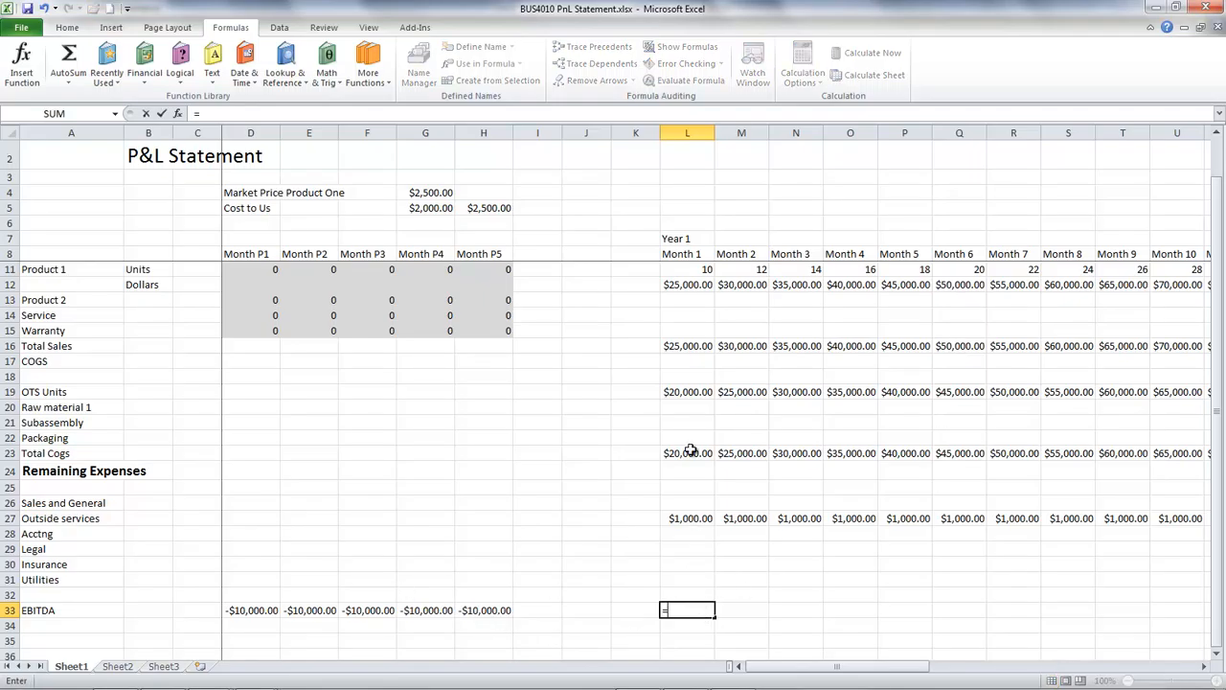
click(686, 344)
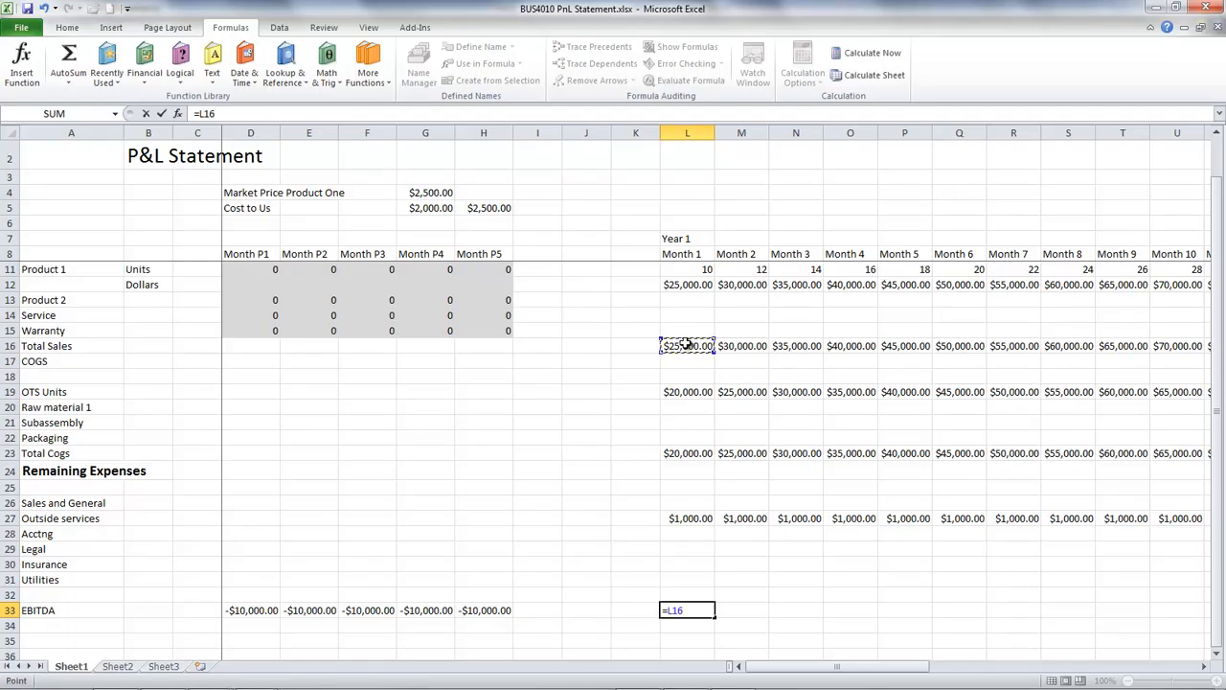
click(67, 590)
text(To)
key(Escape)
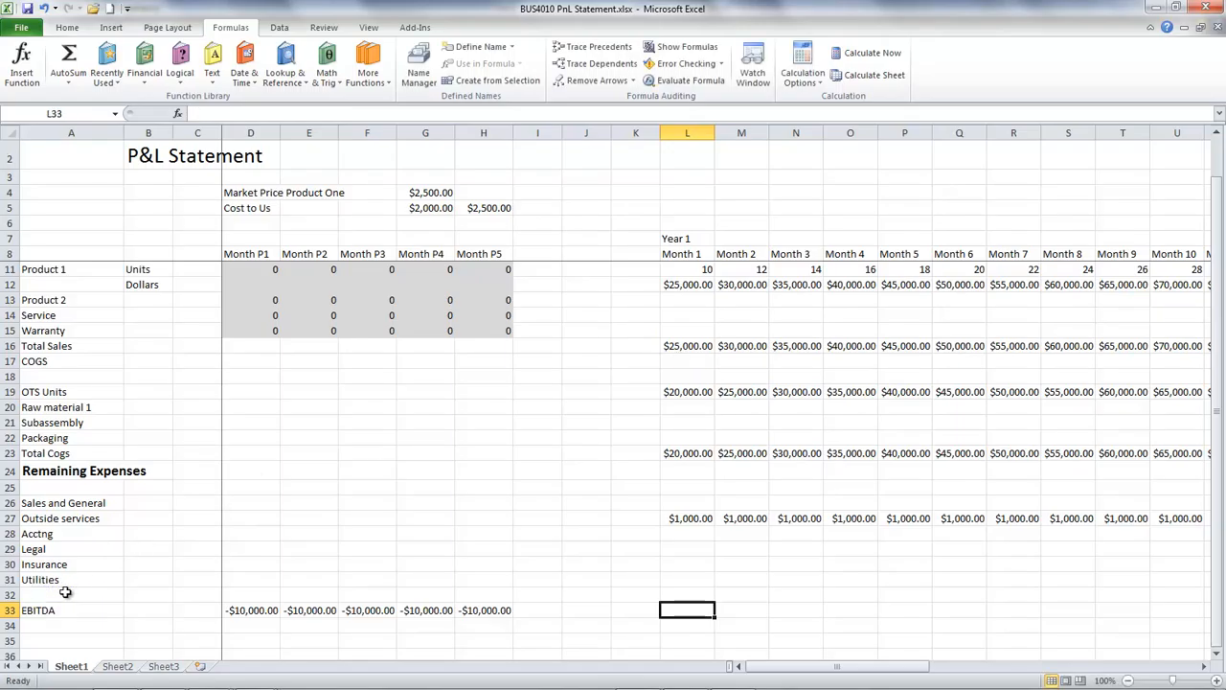
Step: Enter the row label Total Remaining Expenses in A32, directly above EBITDA
click(75, 596)
text(To)
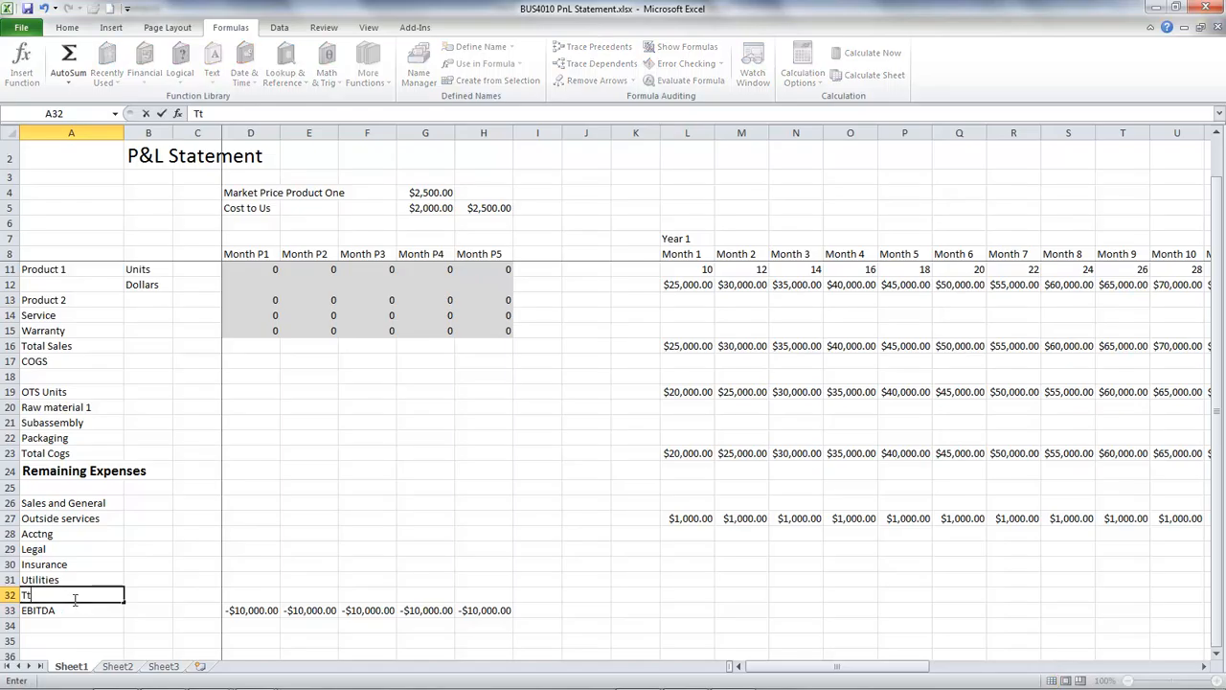
text(tal Remaining Expe)
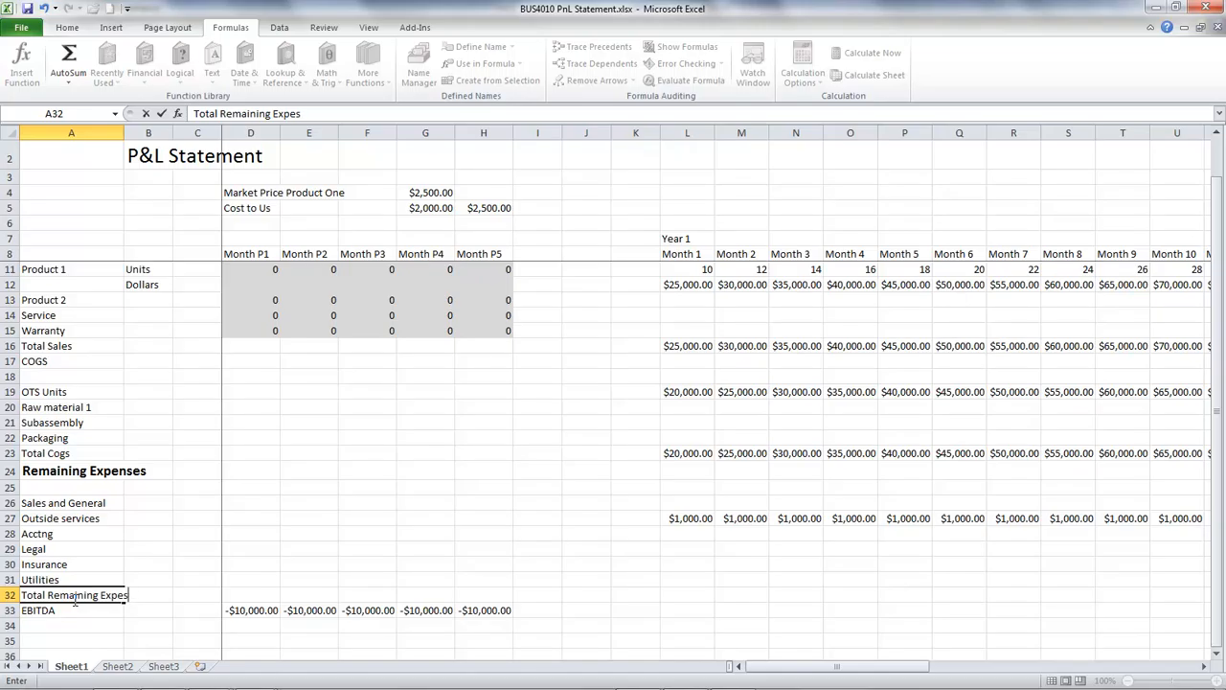
text(nsese)
key(Return)
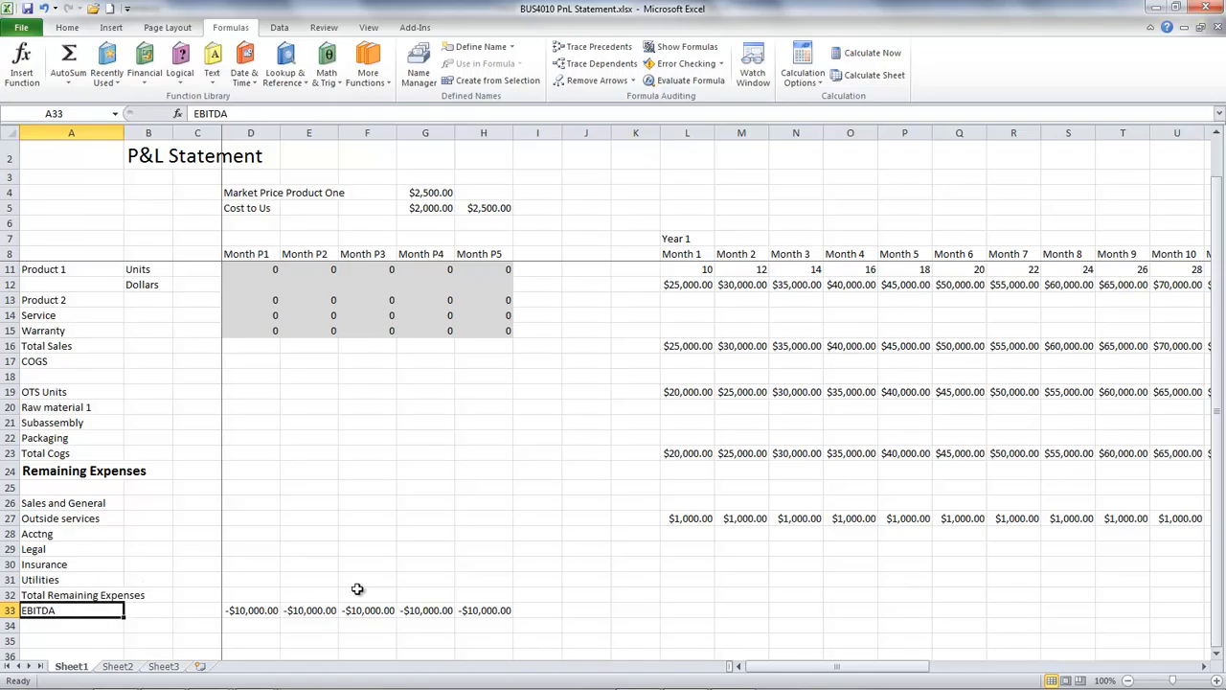
Step: Total the Month 1 remaining expenses in L32 with =SUM(L26:L31)
click(681, 595)
text(=)
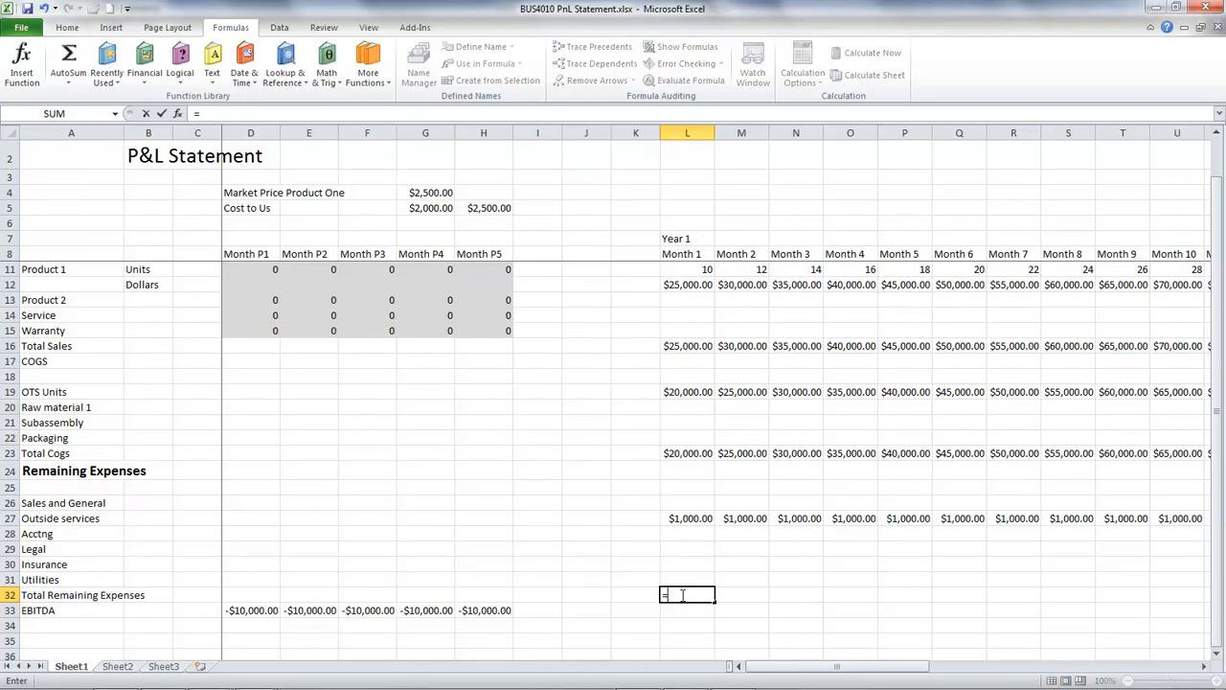
text(sum()
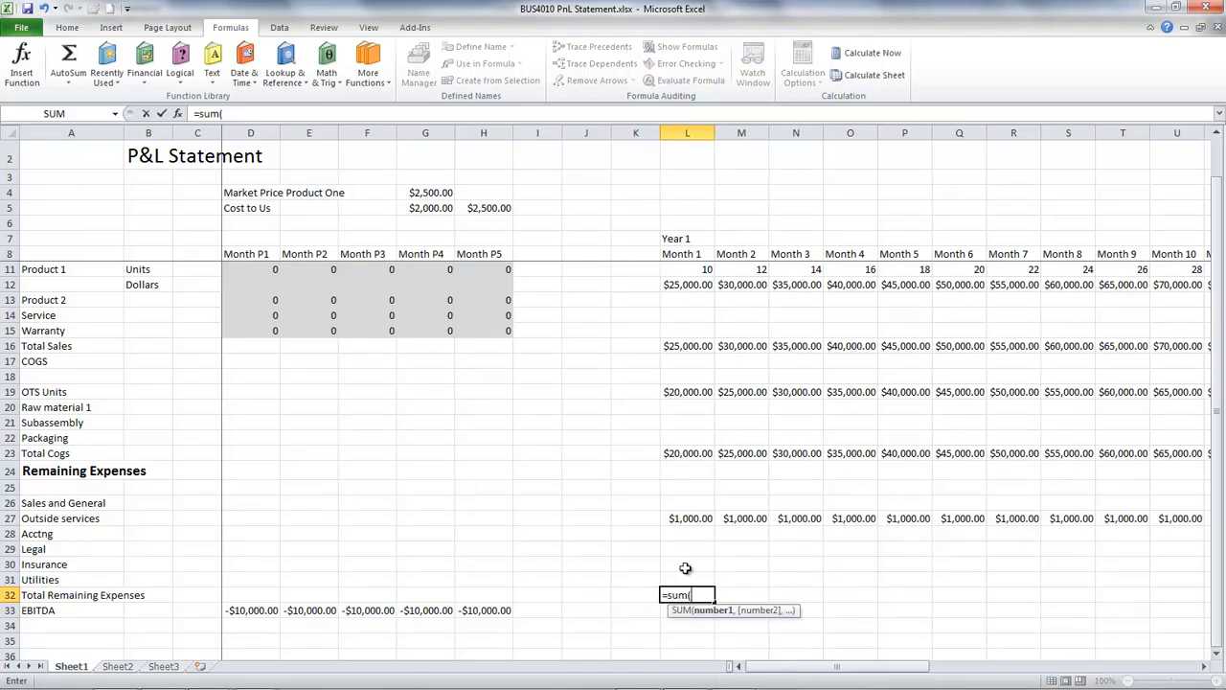
click(684, 519)
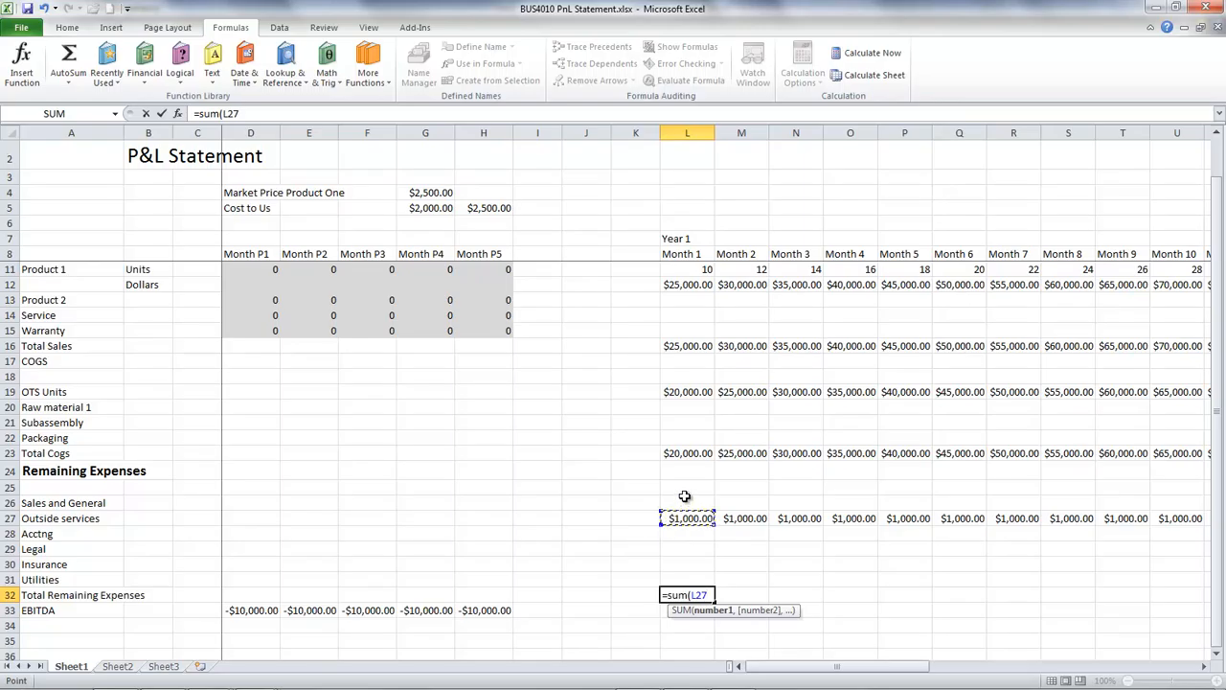
drag(684, 499, 689, 576)
key(Return)
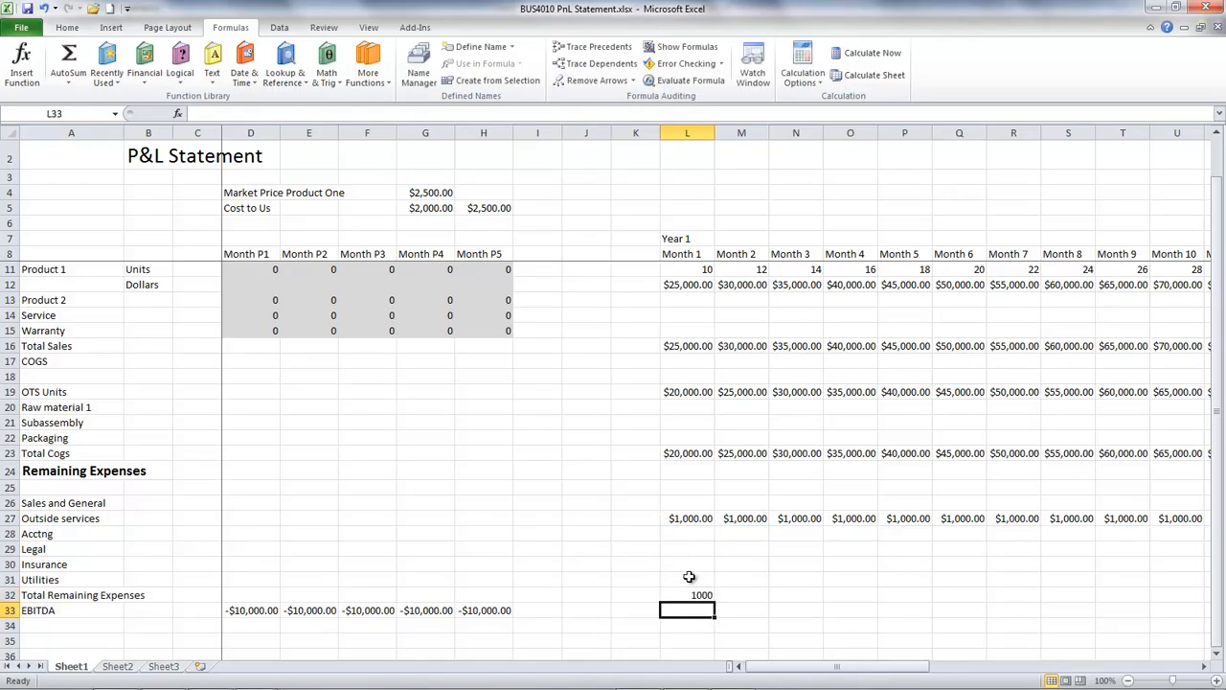
Step: Format the Month 1 Total Remaining Expenses cell L32 as Currency
click(701, 596)
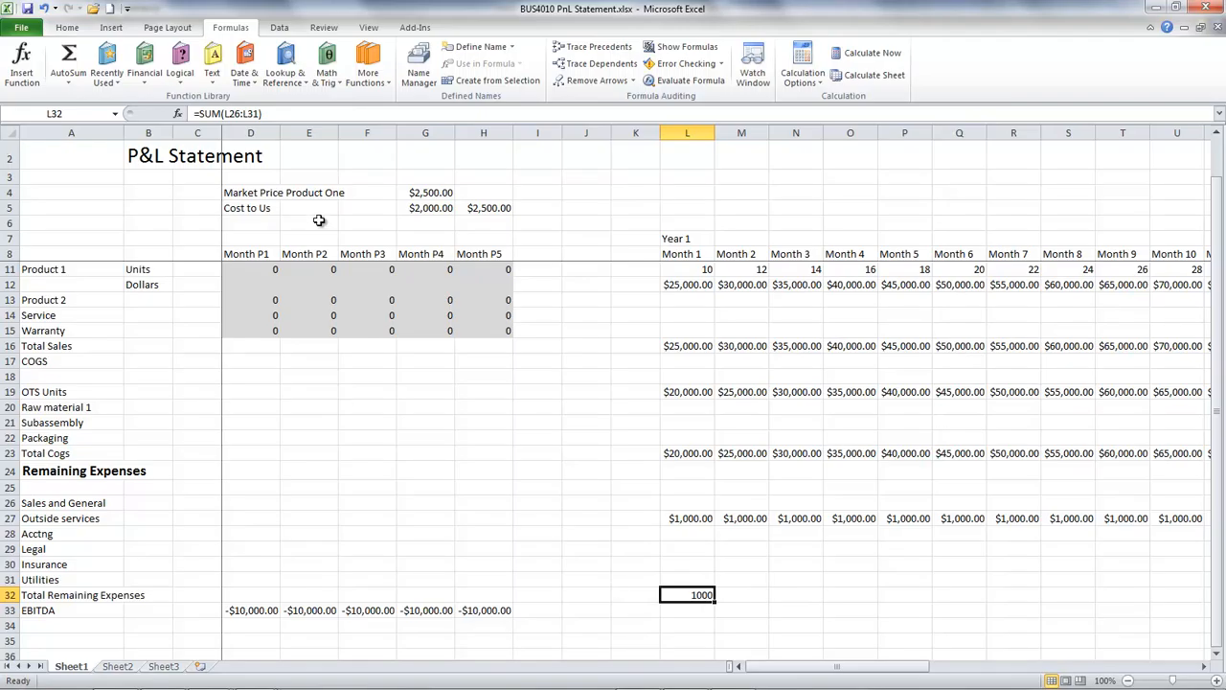
click(67, 27)
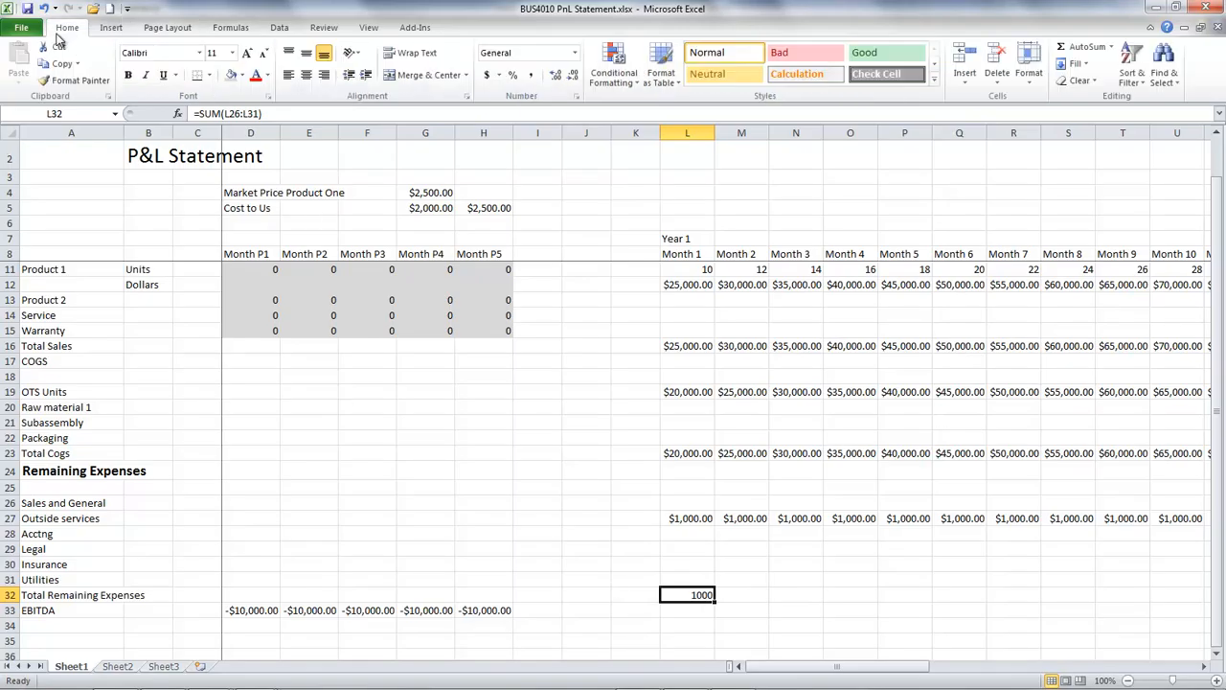
click(577, 96)
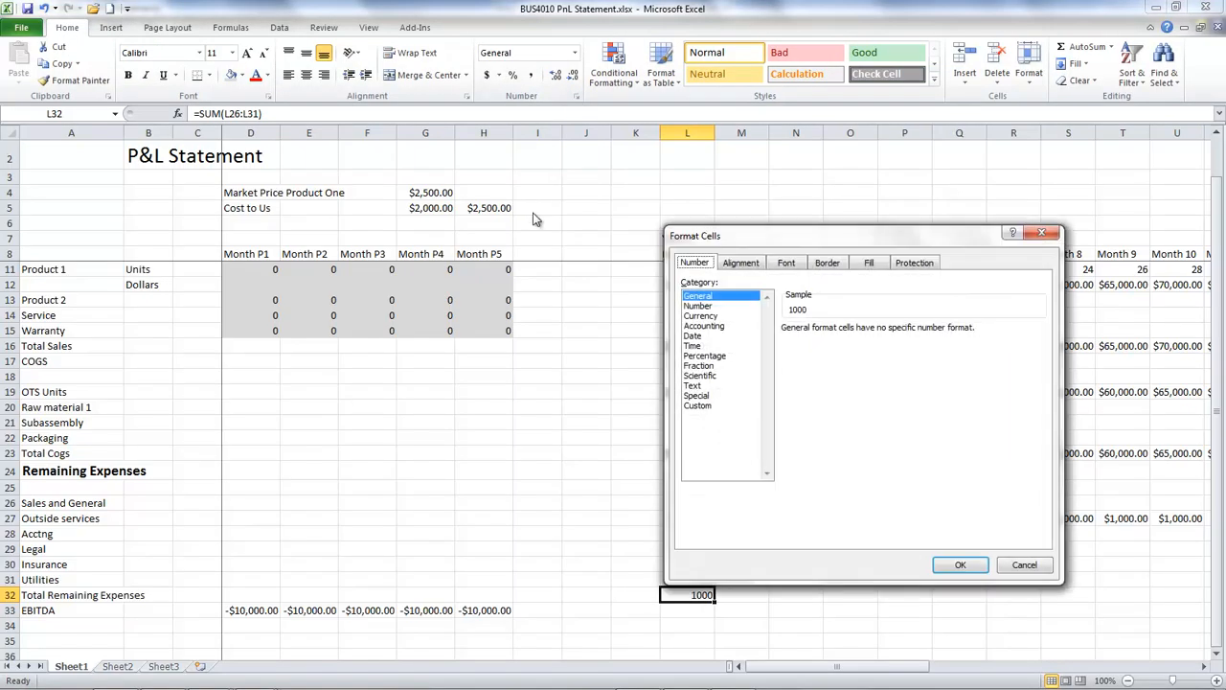
click(717, 316)
click(956, 561)
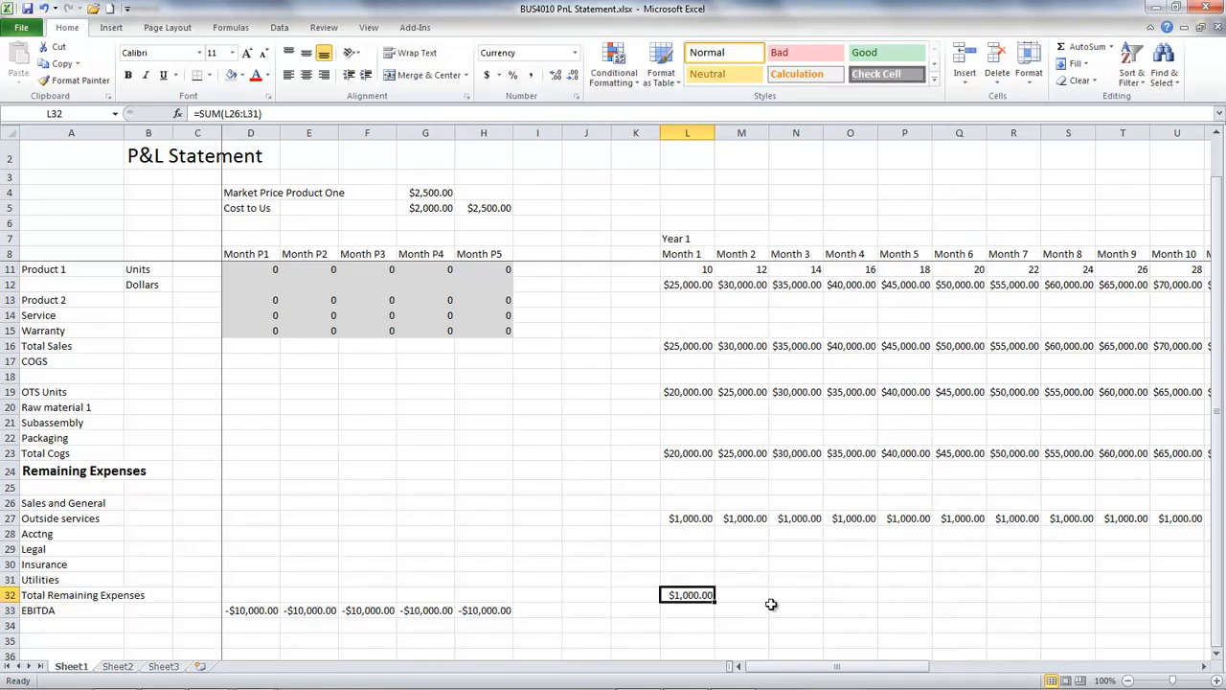
Step: Fill the Total Remaining Expenses formula from L32 across to Month 12 in W32 and copy the Year 1 total formula from X27 into X32
drag(715, 601, 1062, 605)
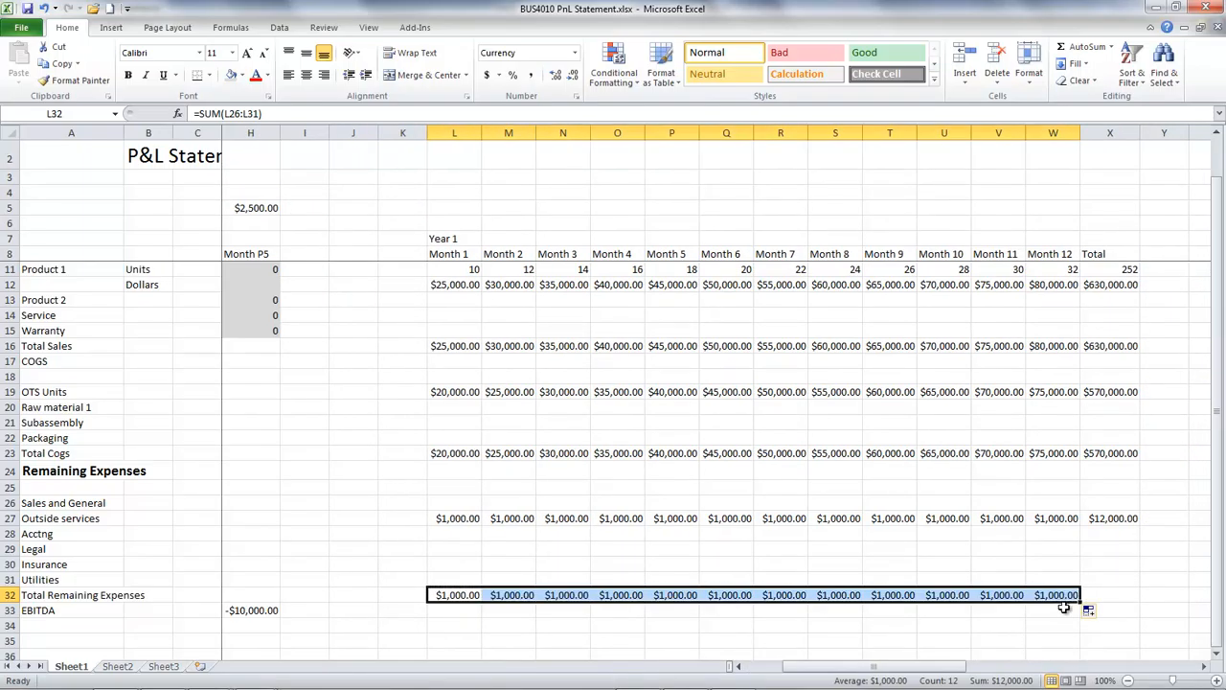
click(1102, 518)
key(ctrl+c)
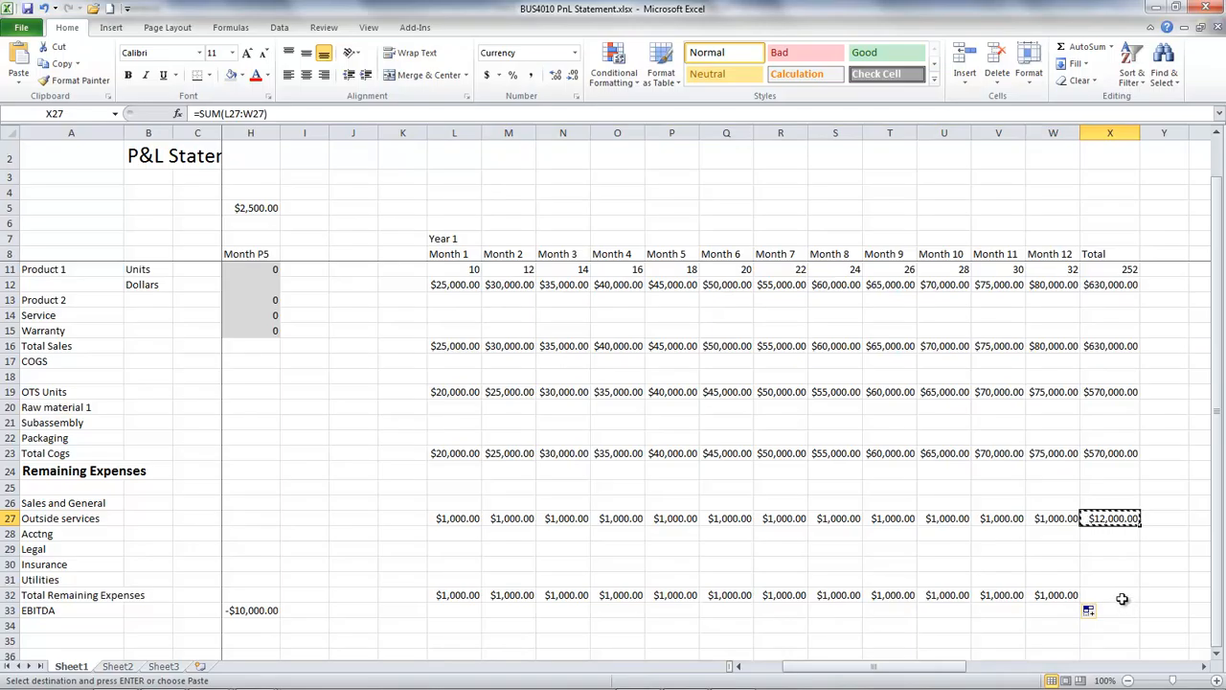
click(1120, 595)
key(ctrl+v)
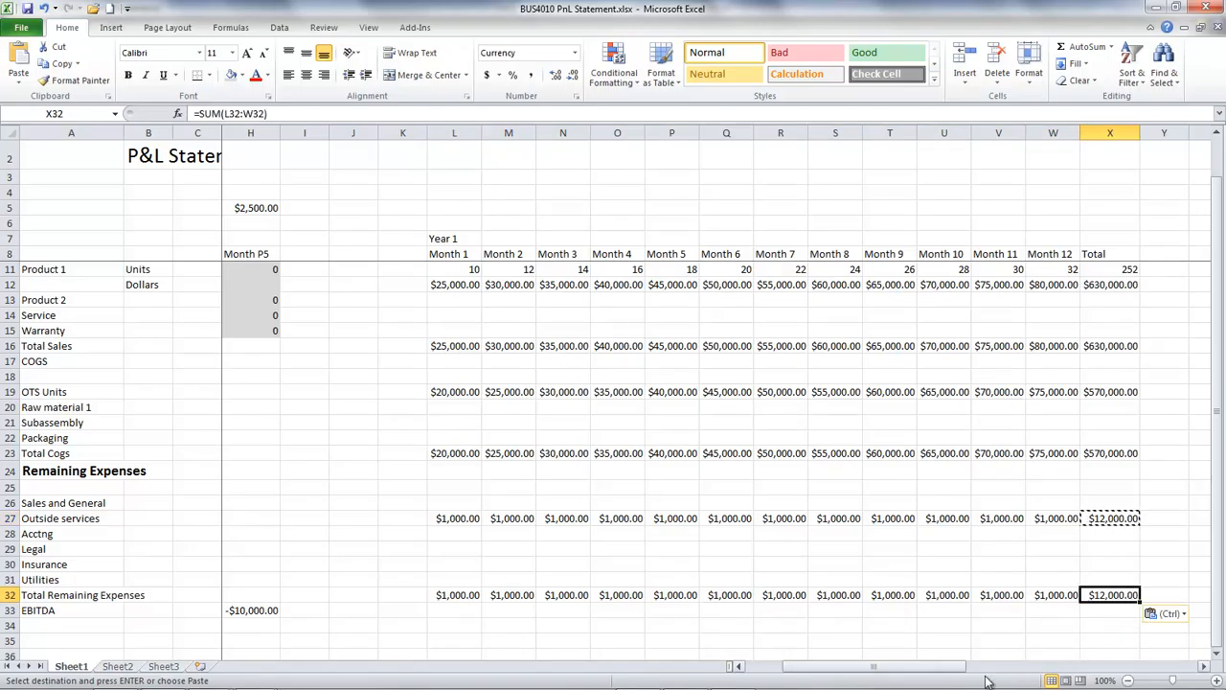
drag(951, 667, 856, 674)
key(Escape)
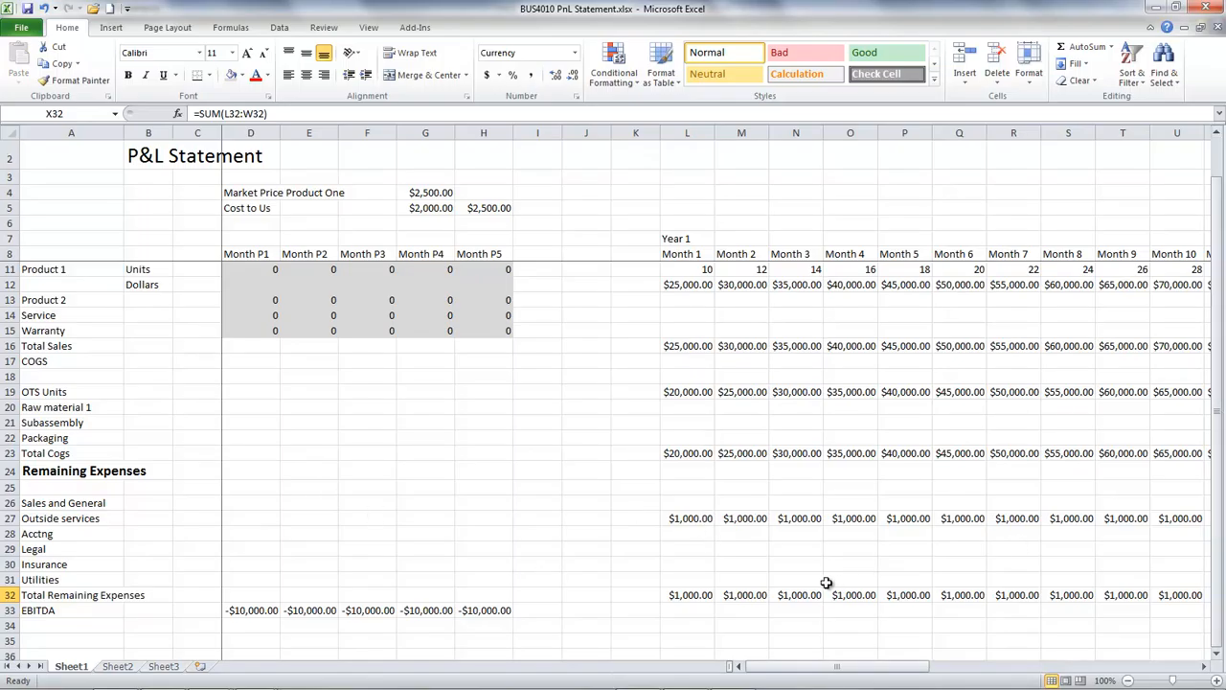
Step: Calculate the Month 1 EBITDA in L33 with =L16-L23-L32
click(696, 614)
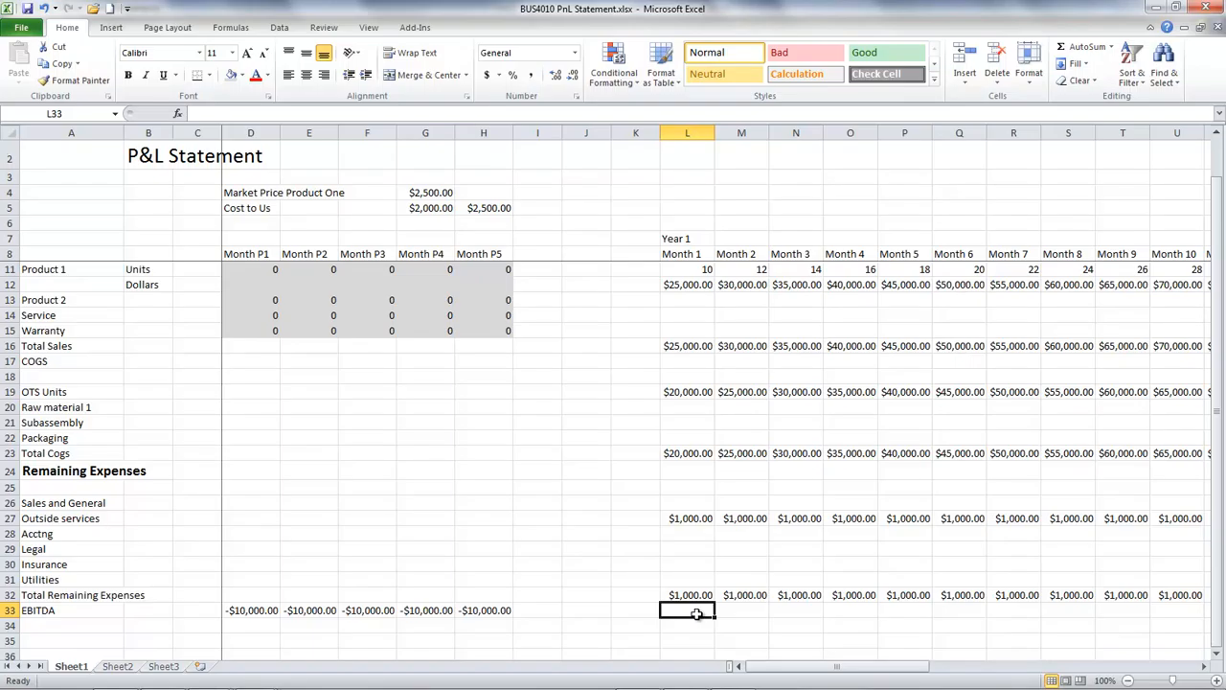
text(=)
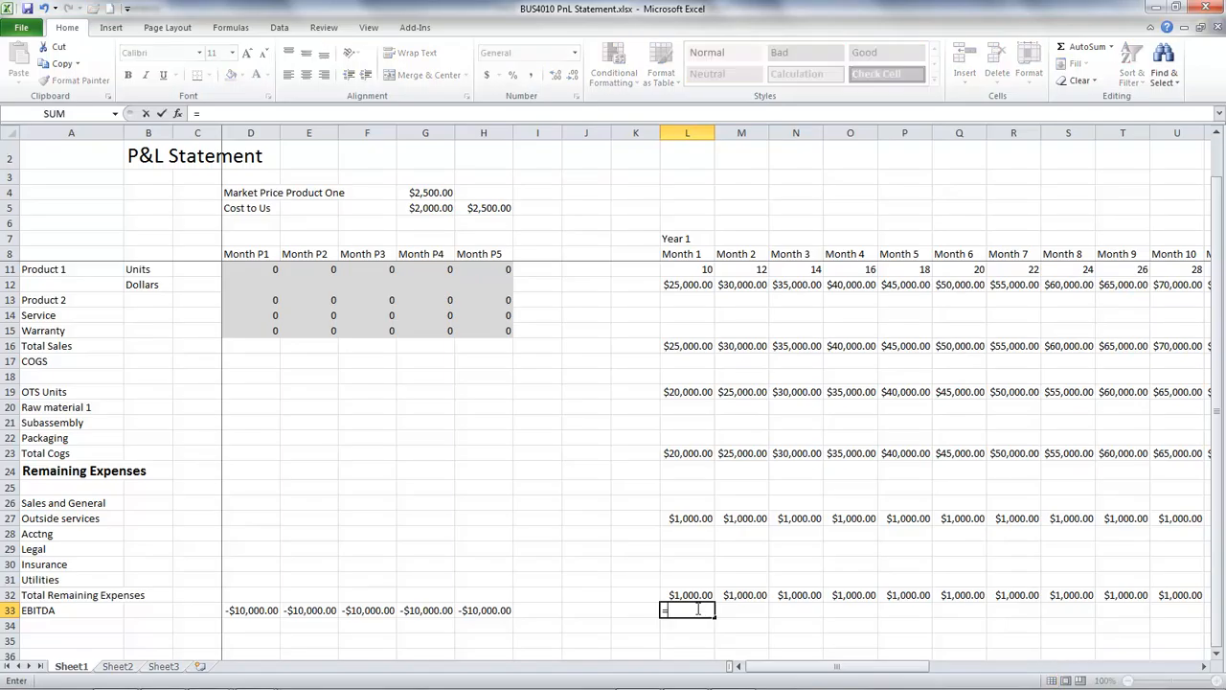
click(705, 346)
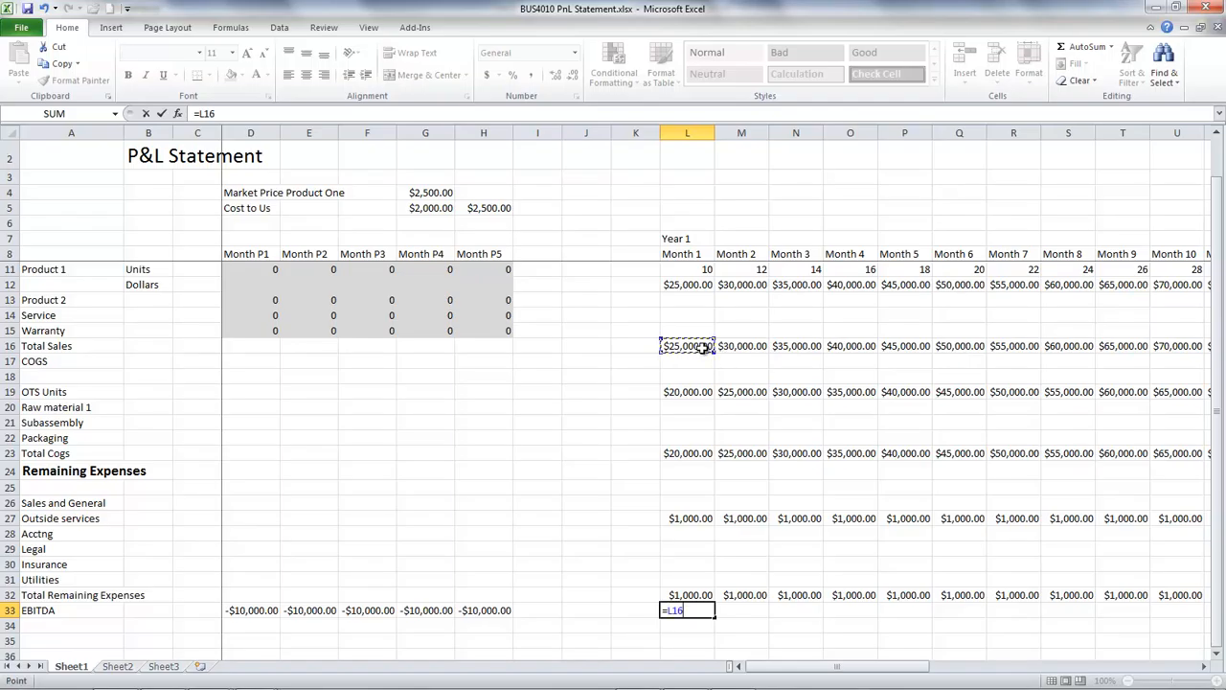
text(-)
click(686, 455)
text(-)
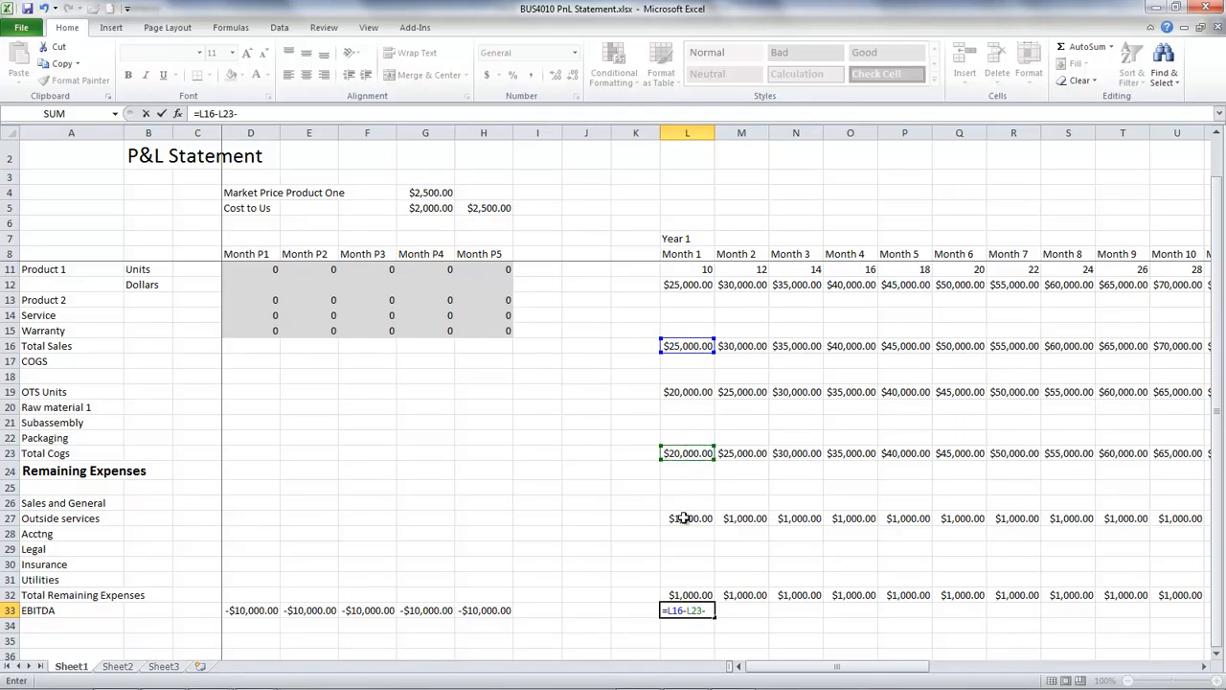
click(686, 594)
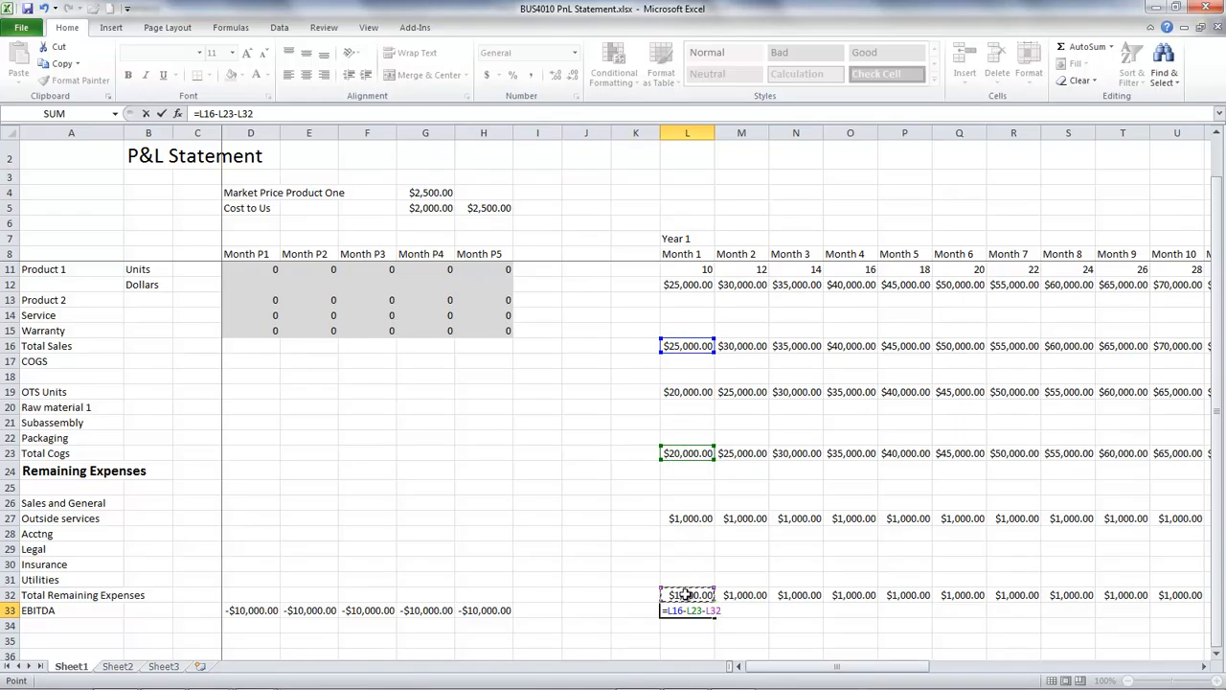
key(Return)
Step: Fill the EBITDA formula from L33 across to Month 12 in W33 and copy the Year 1 total formula from X32 into X33
click(675, 610)
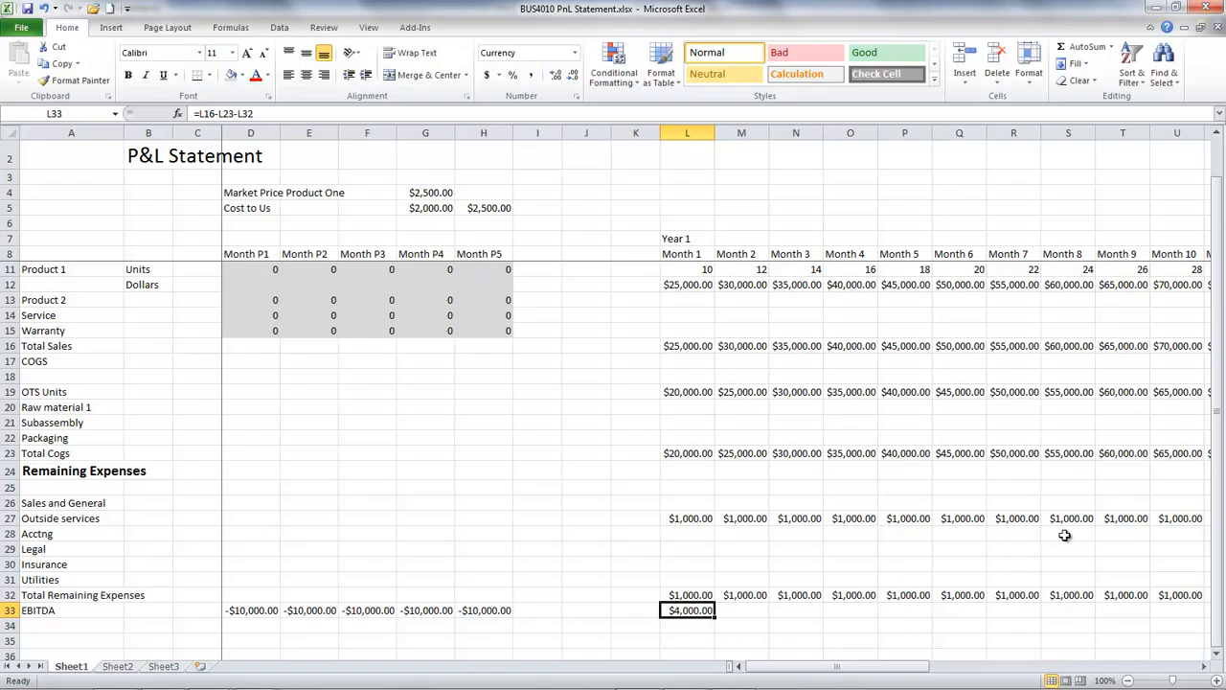
drag(1220, 513, 1220, 555)
drag(713, 618, 1071, 616)
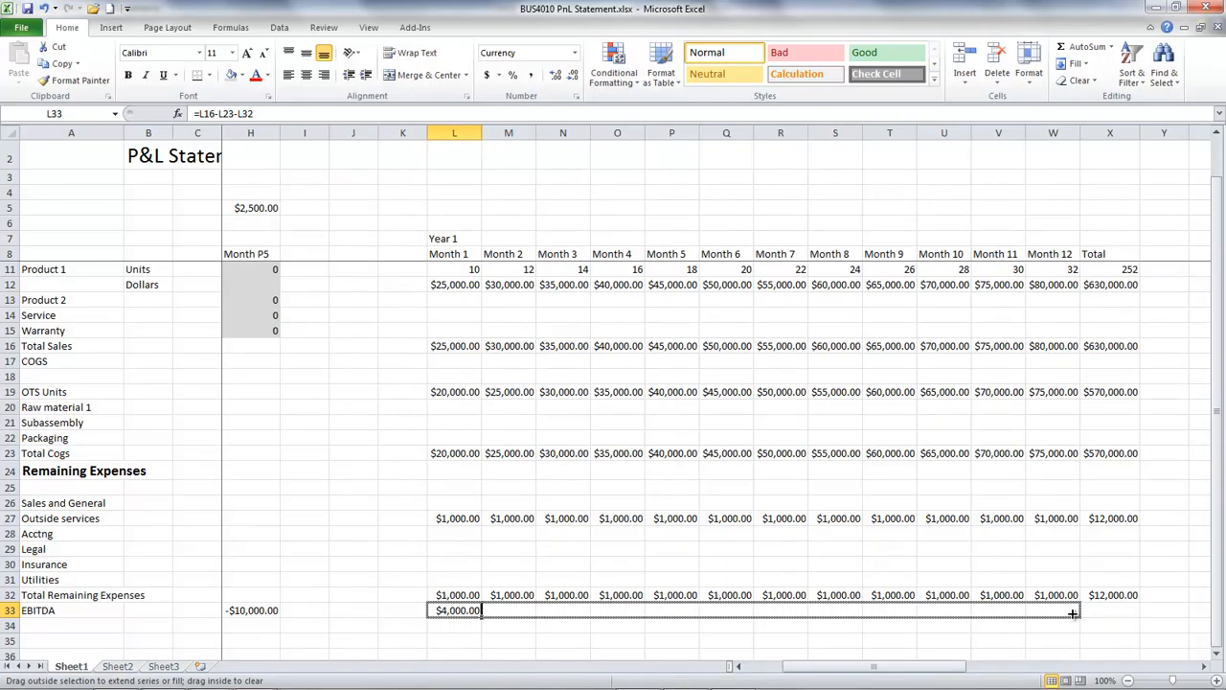
drag(1072, 613, 1073, 614)
click(1106, 595)
key(ctrl+c)
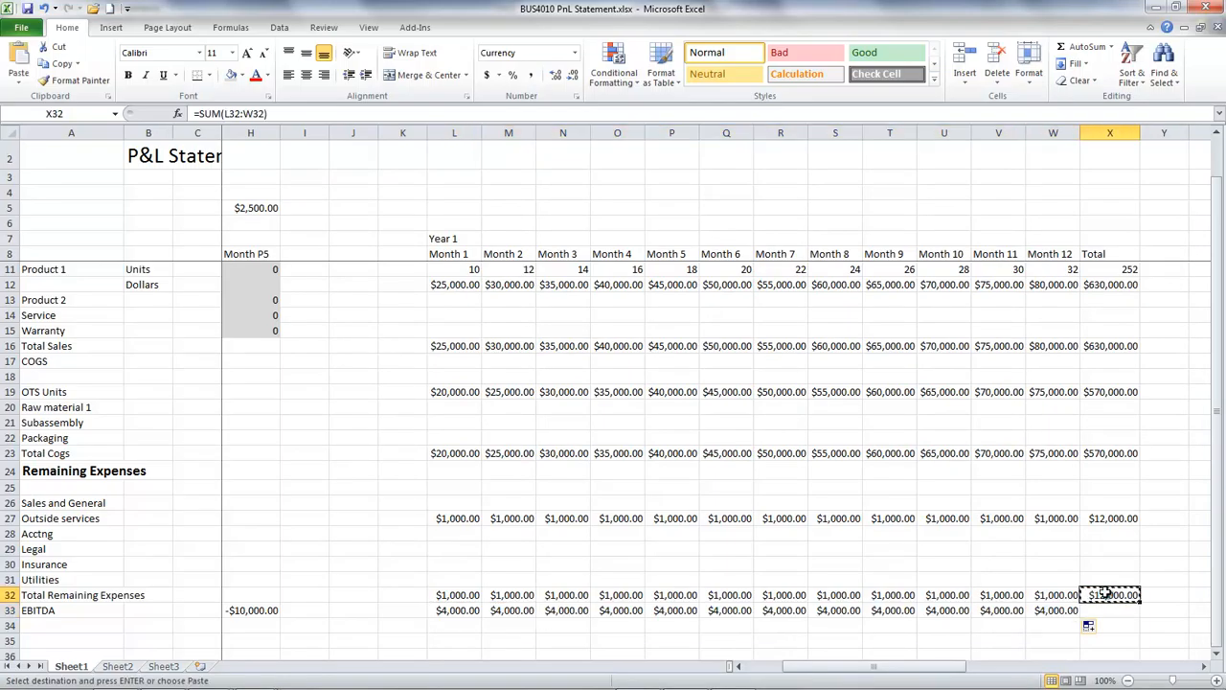
click(1101, 610)
key(ctrl+v)
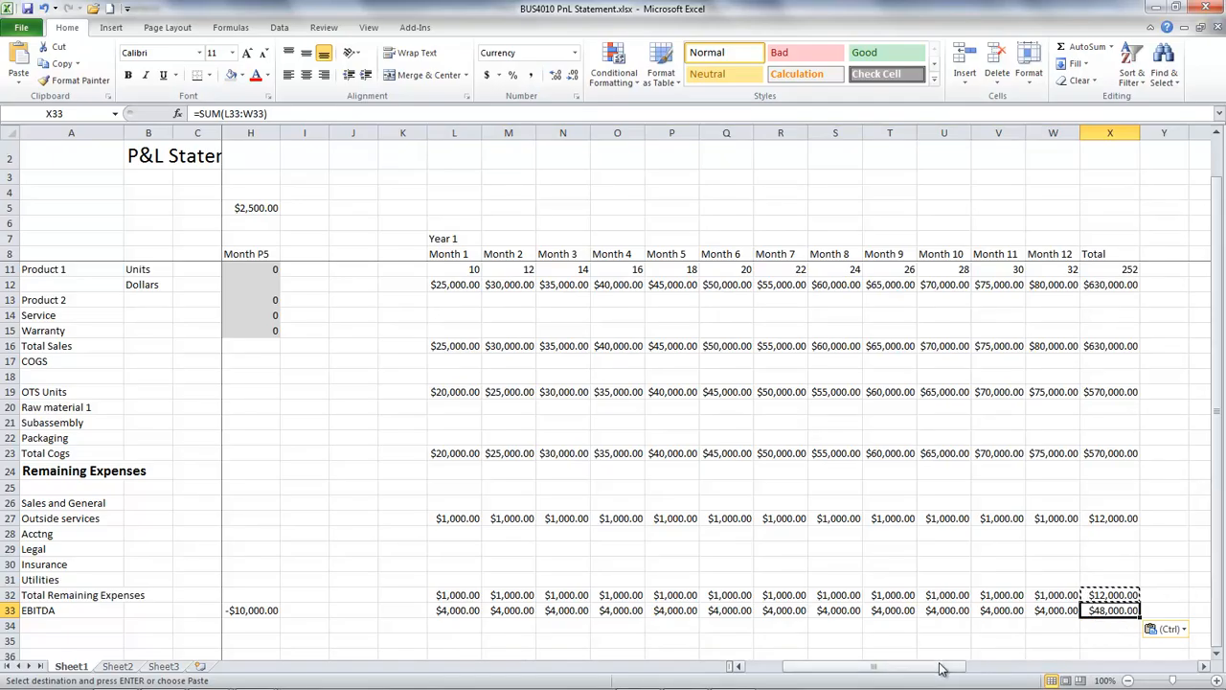
Step: Insert a line chart of the EBITDA values in D33:H33 and L33:W33, and move it up over the sheet's header rows
drag(939, 669, 939, 670)
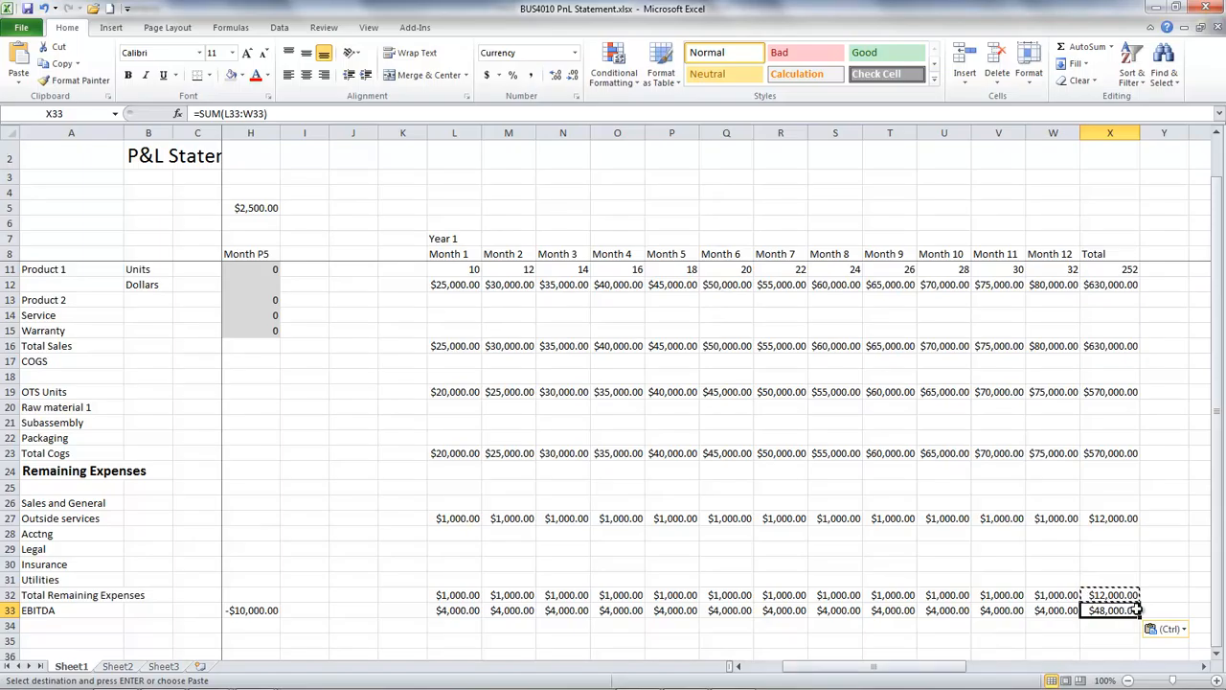
click(948, 670)
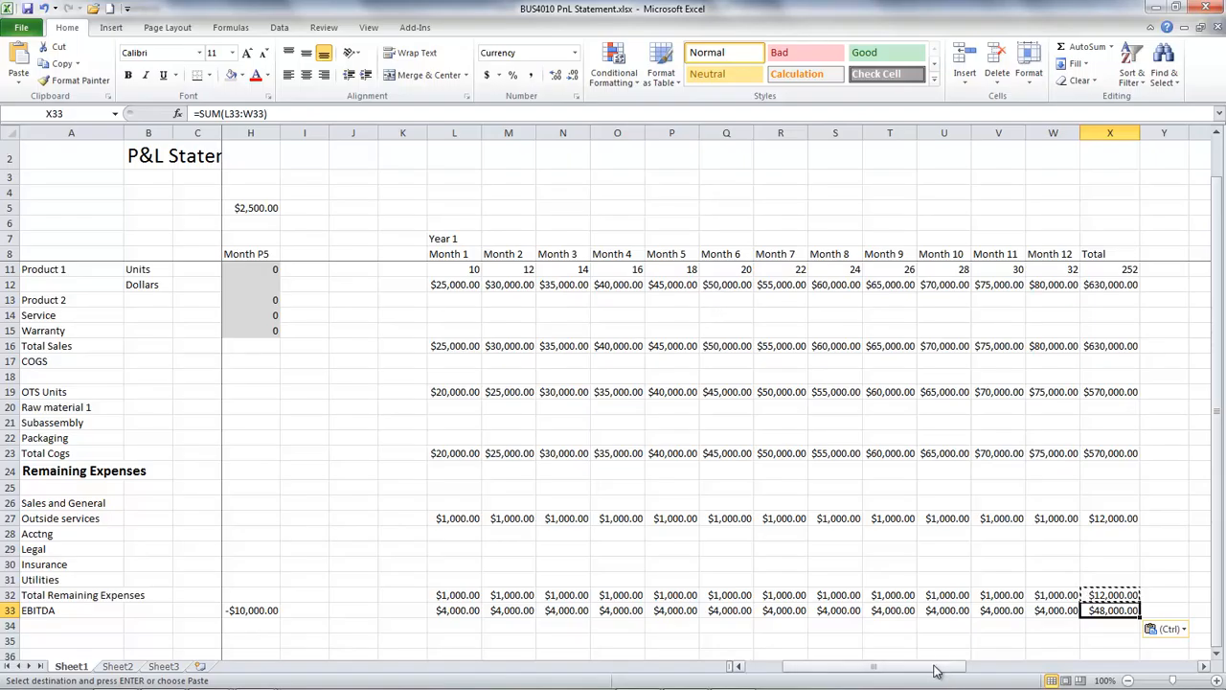
drag(934, 670, 895, 670)
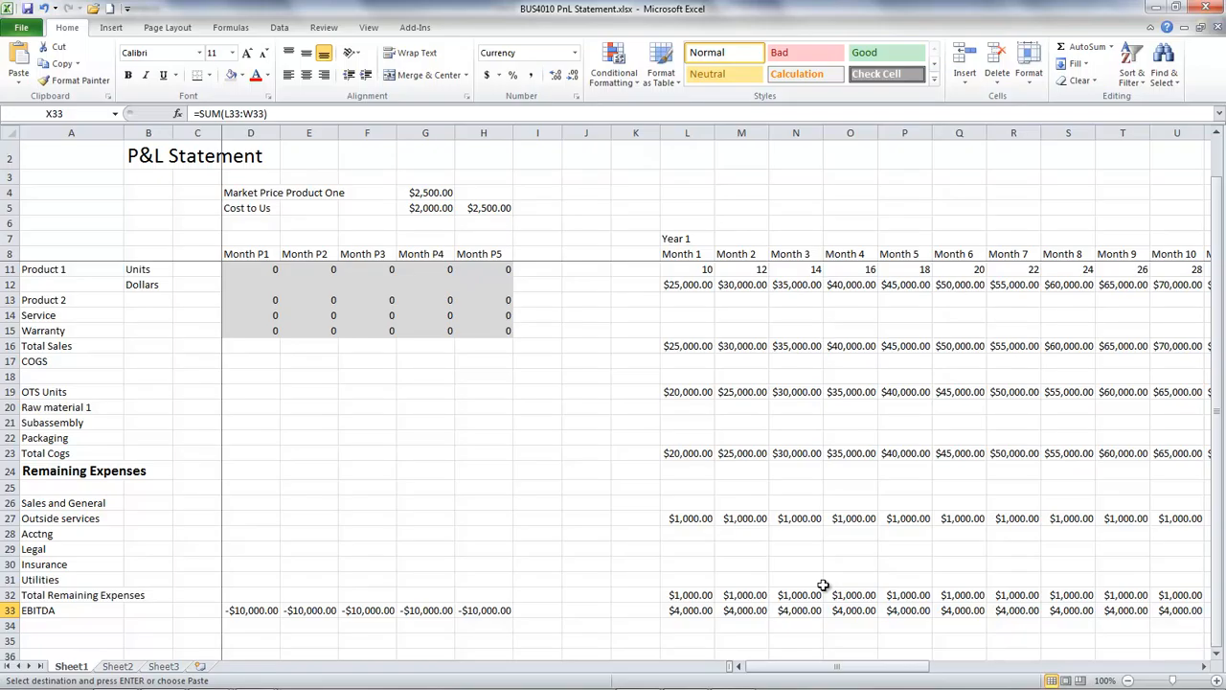
mouse_move(802, 668)
mouse_down()
mouse_move(1038, 663)
mouse_move(795, 670)
mouse_up()
drag(247, 610, 496, 614)
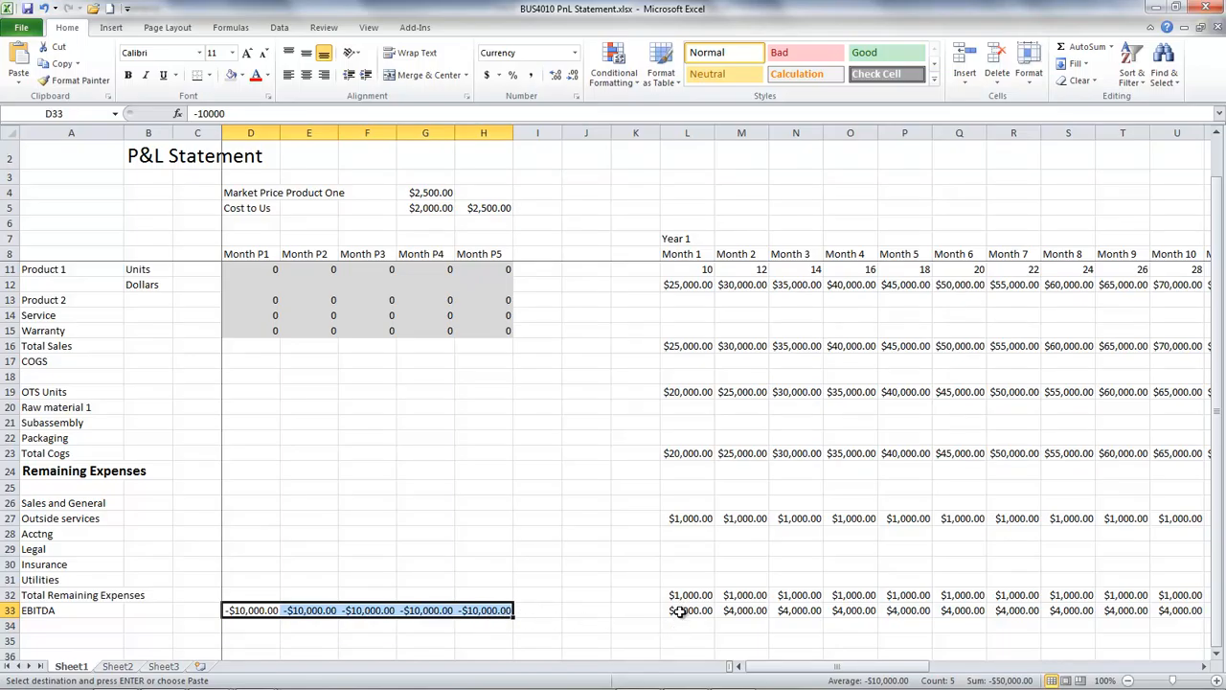
drag(678, 611, 1078, 612)
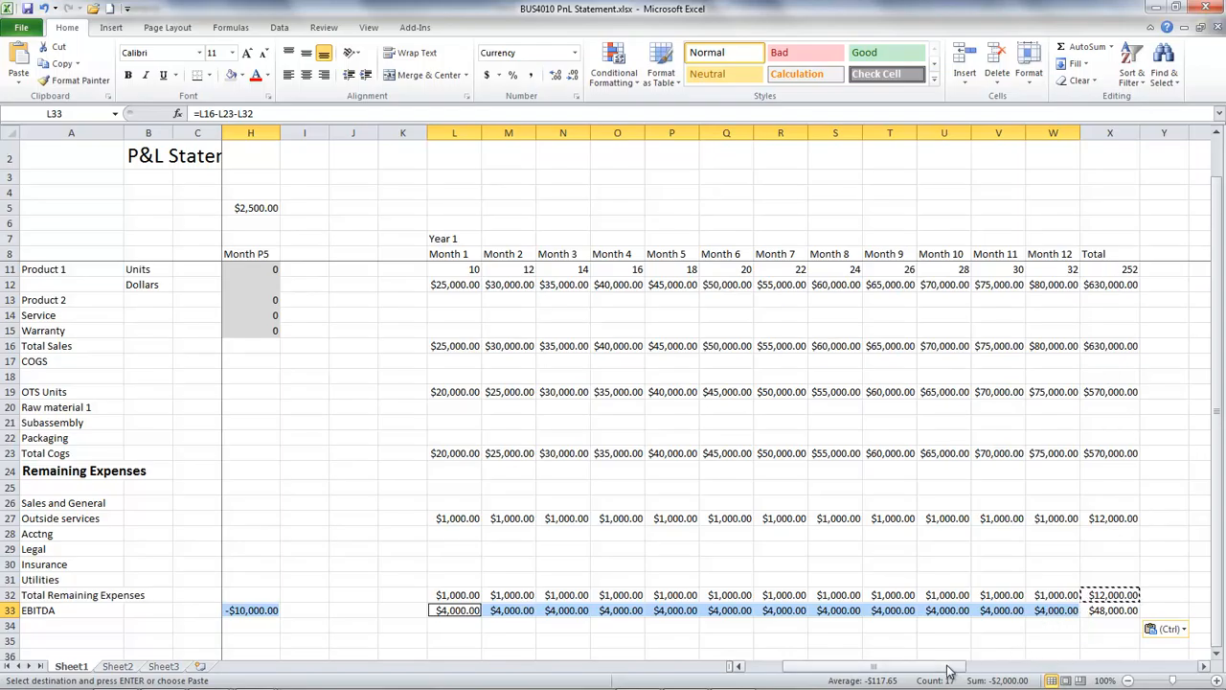
key(Escape)
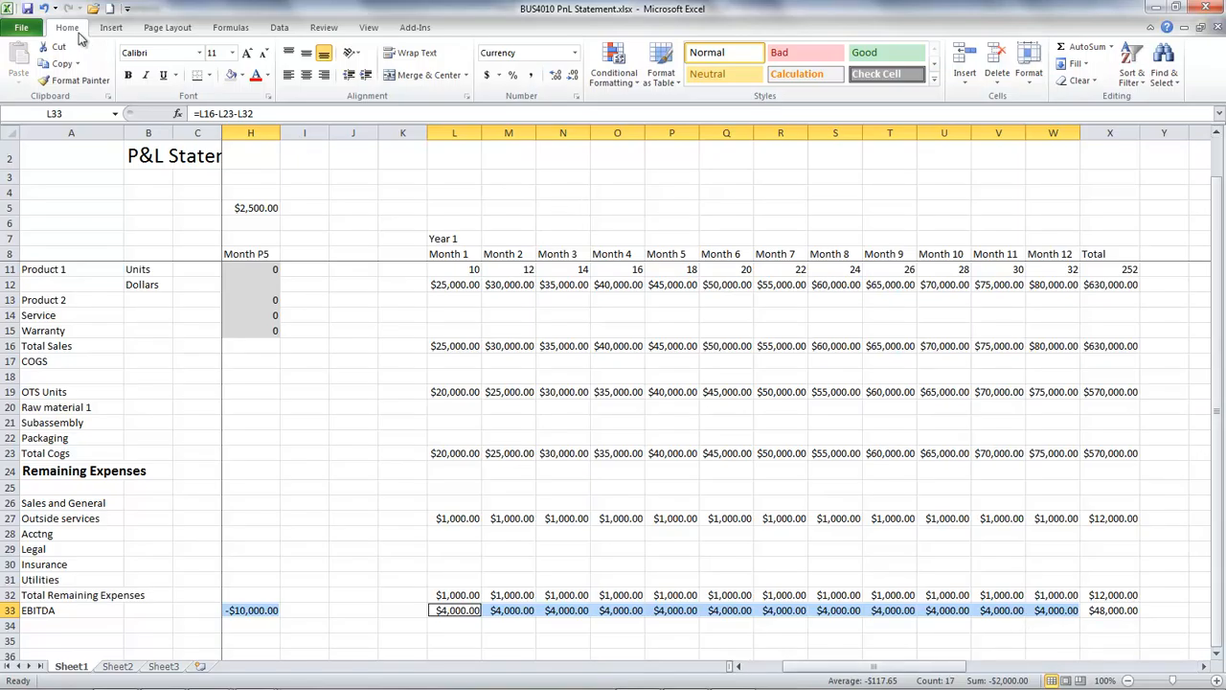
click(111, 28)
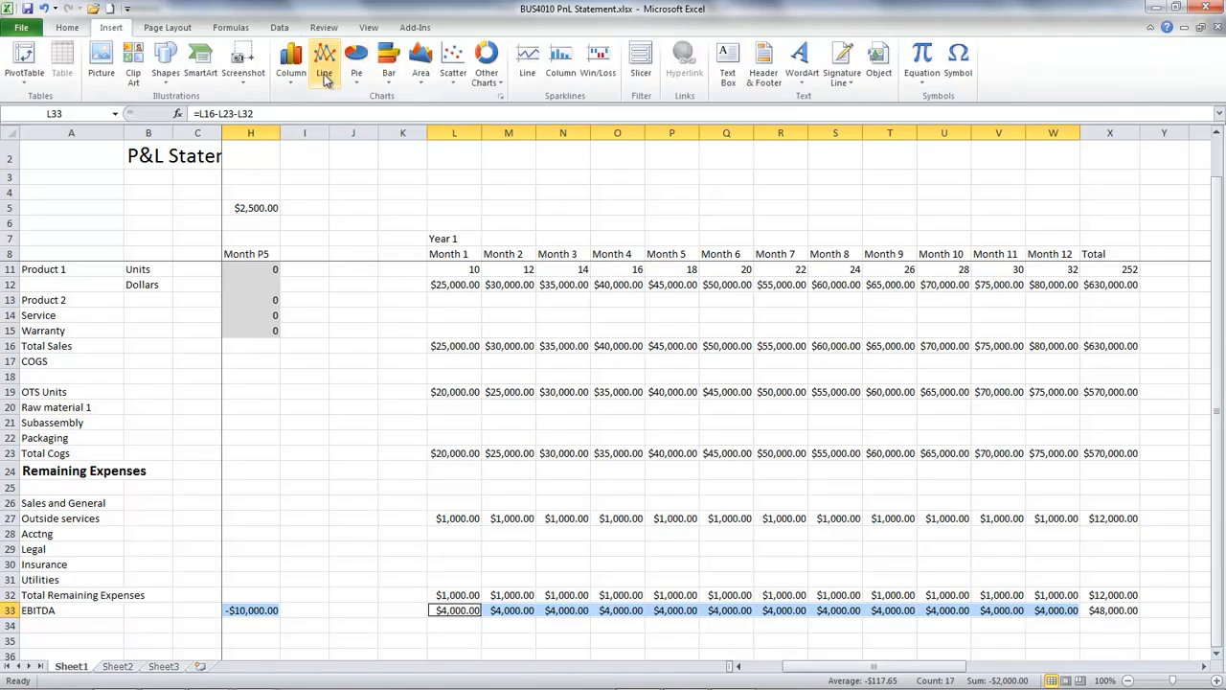
click(324, 67)
click(332, 124)
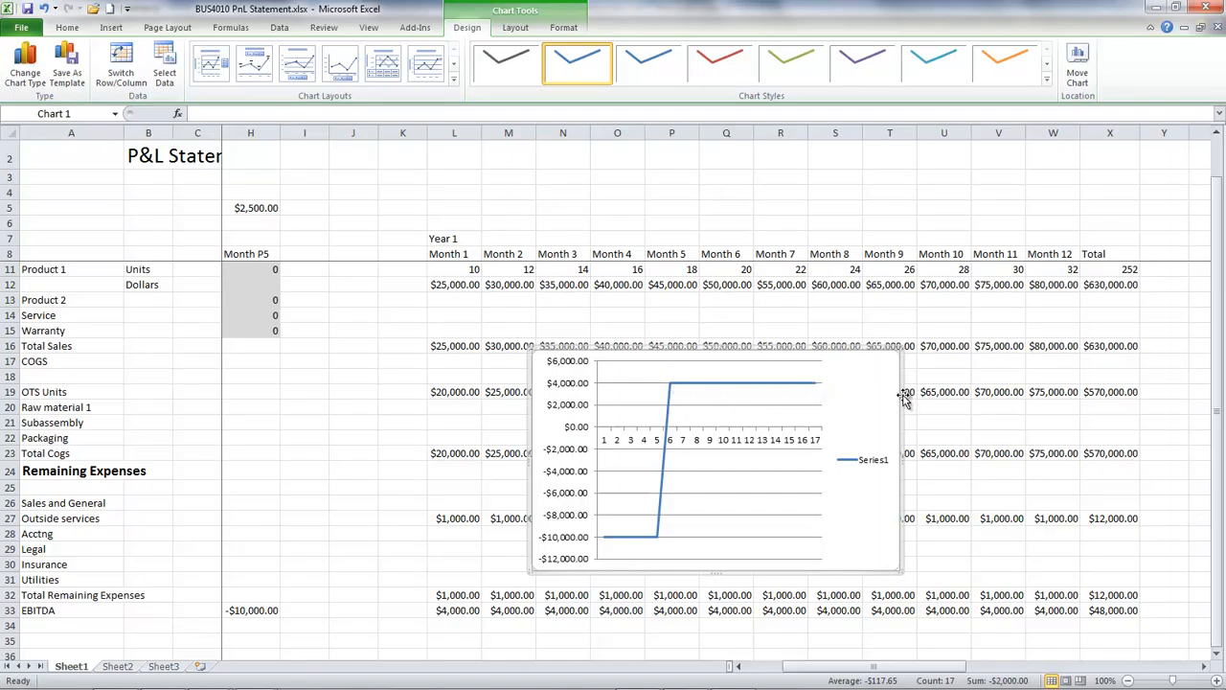
drag(904, 399, 881, 209)
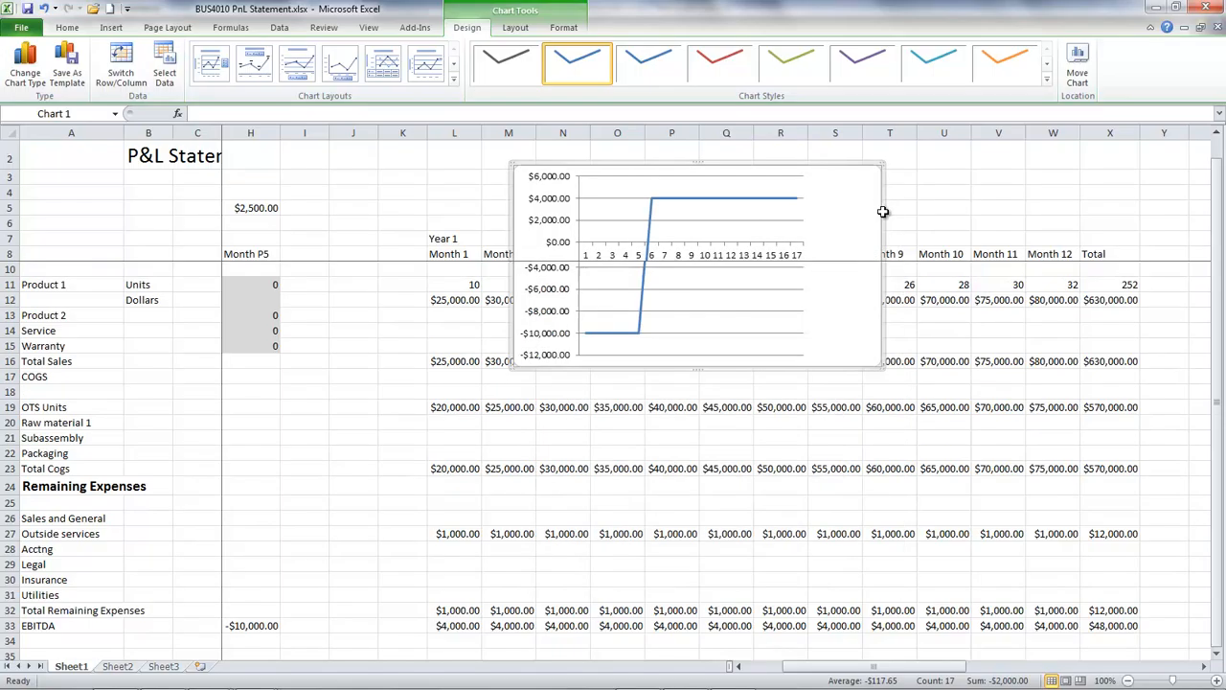
Step: Enter the row label Cumulative in A34, directly below EBITDA
drag(1220, 399, 1220, 404)
click(1219, 656)
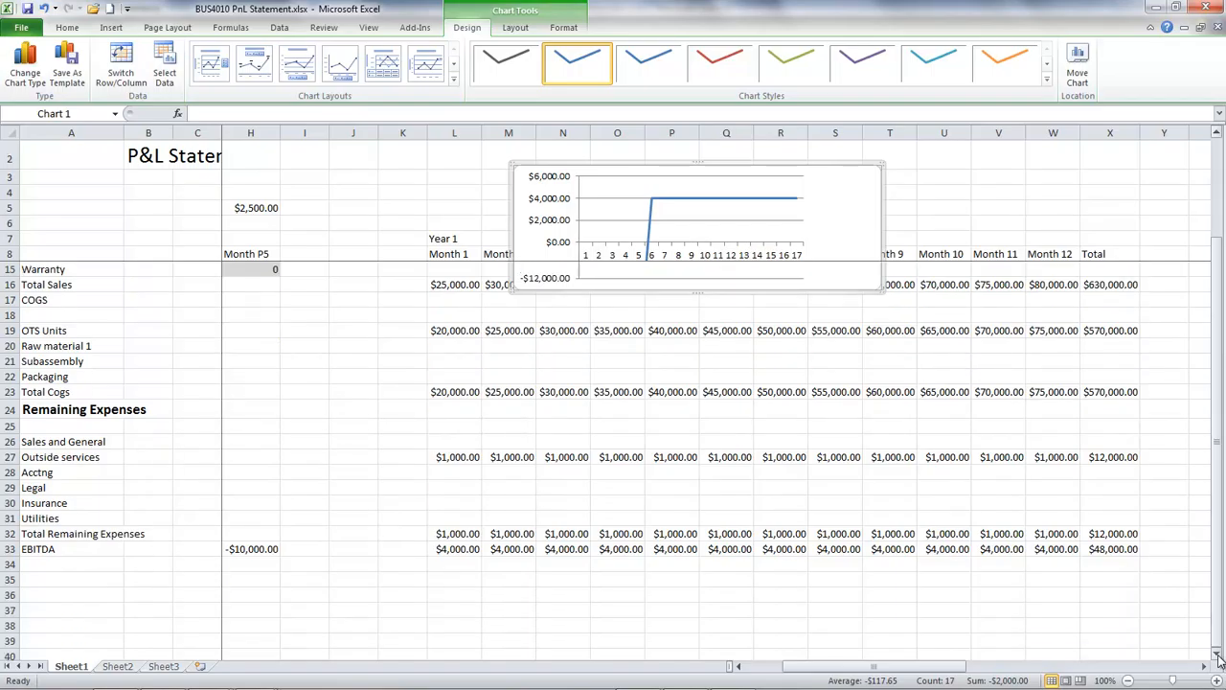
drag(868, 666, 848, 666)
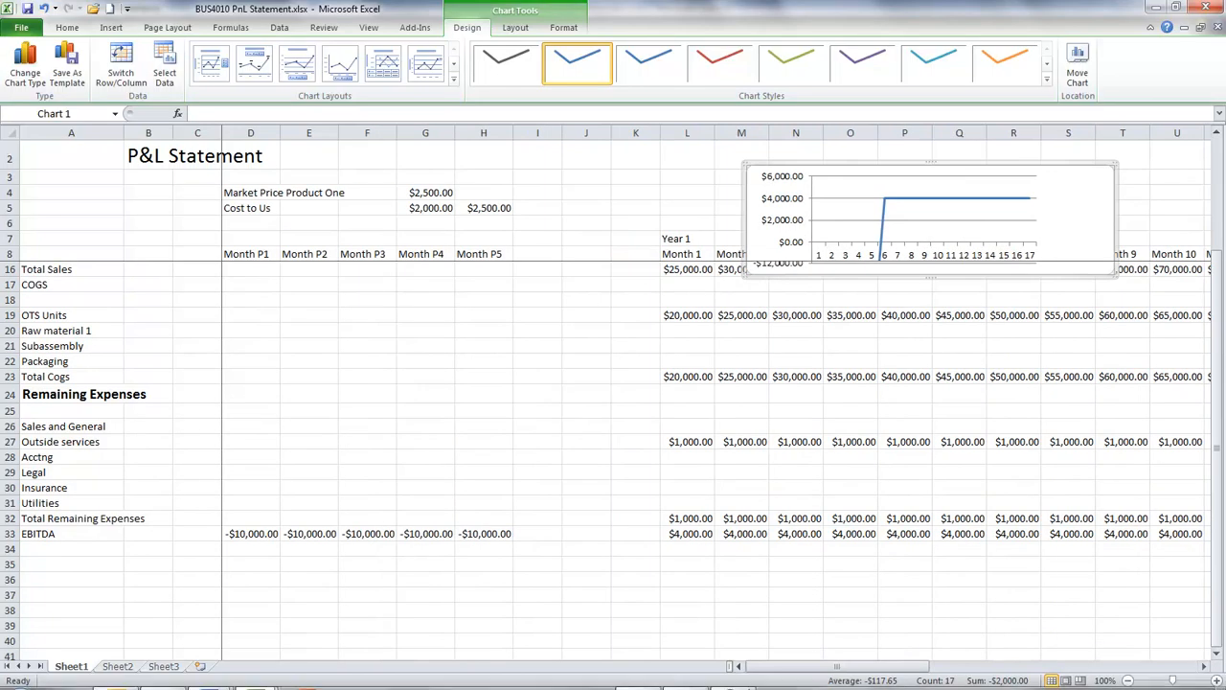
click(38, 549)
text(Cu)
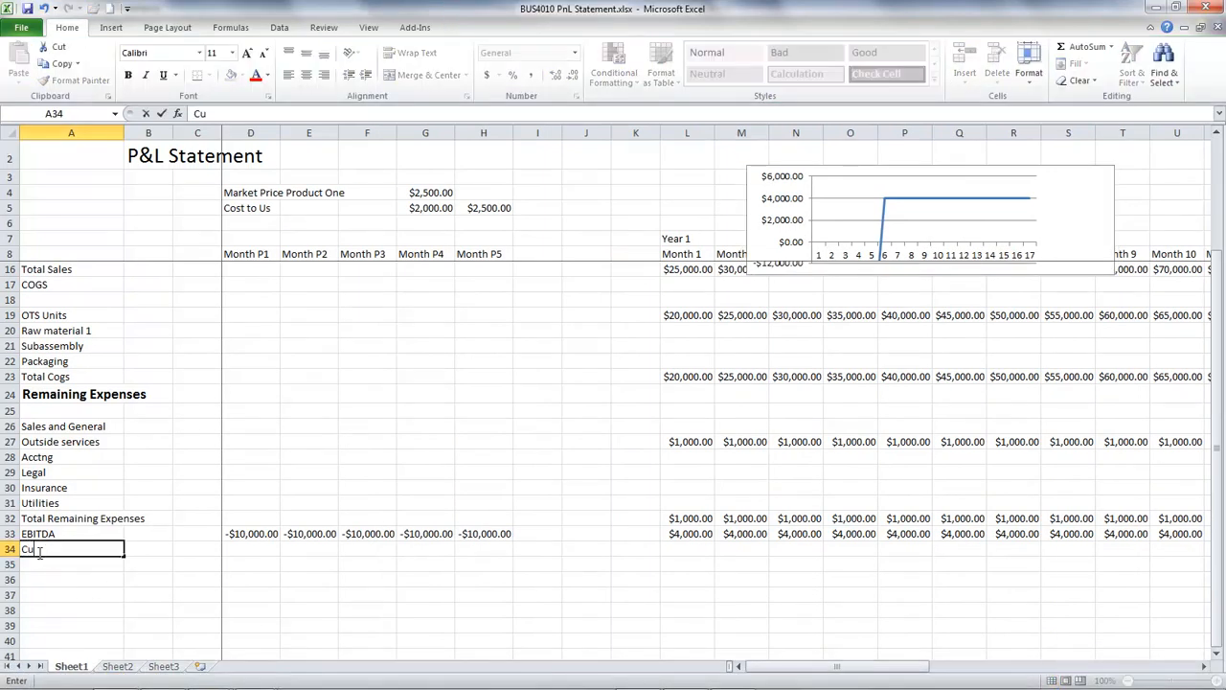
text(multi)
text(at)
text(ive)
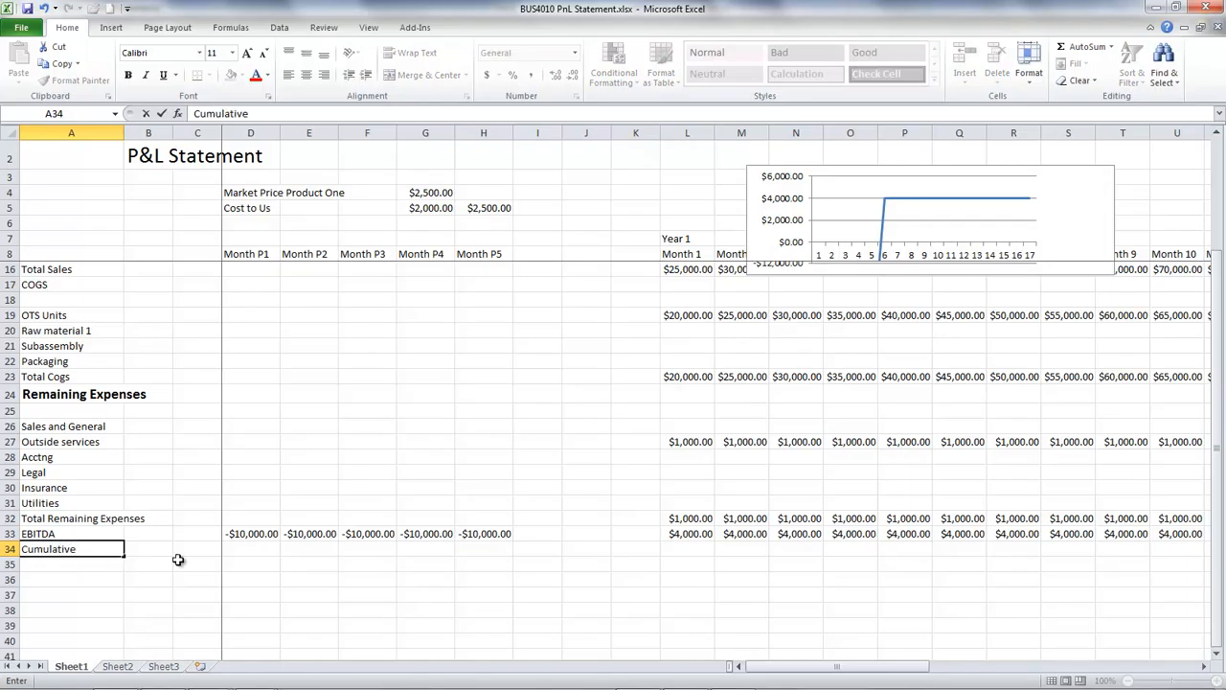
Step: Start the cumulative row for Month P1 by setting D34 to =D33
click(249, 551)
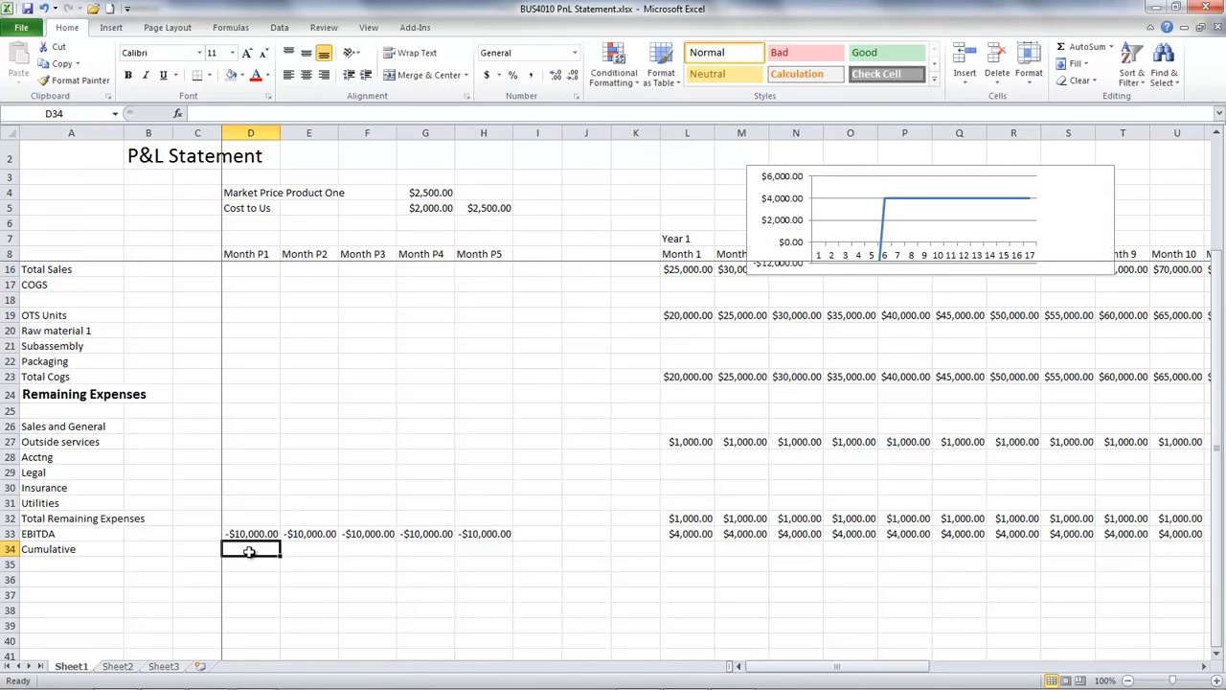
text(=)
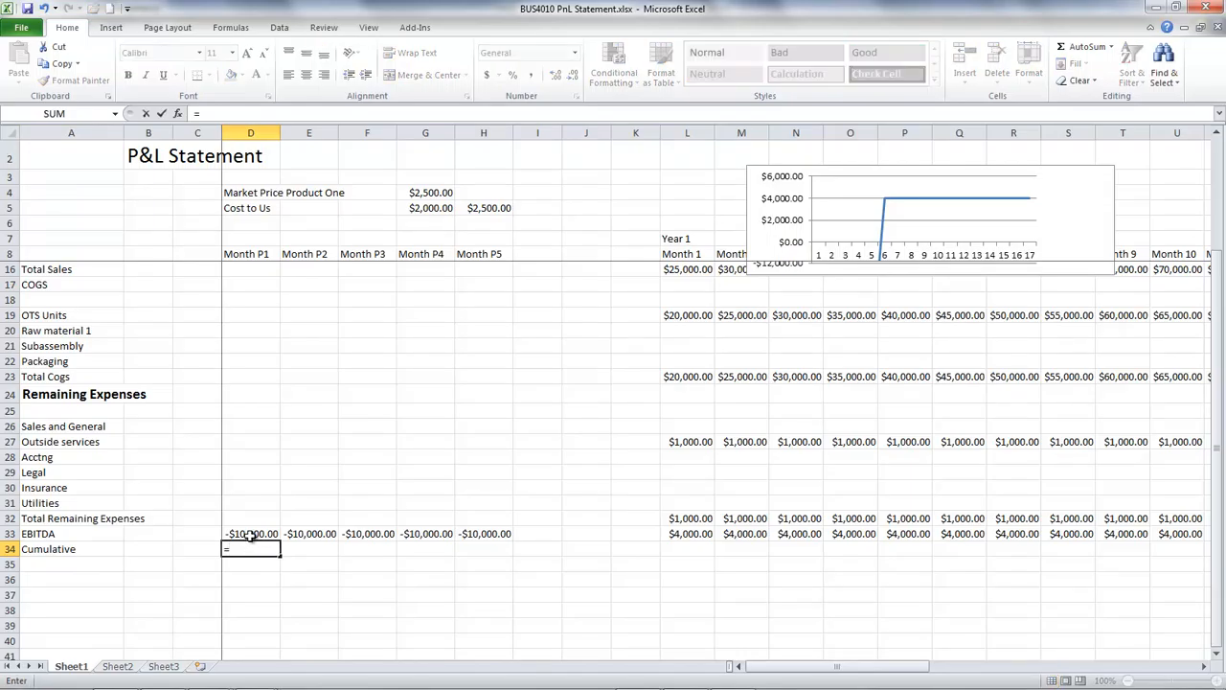
click(250, 536)
key(Return)
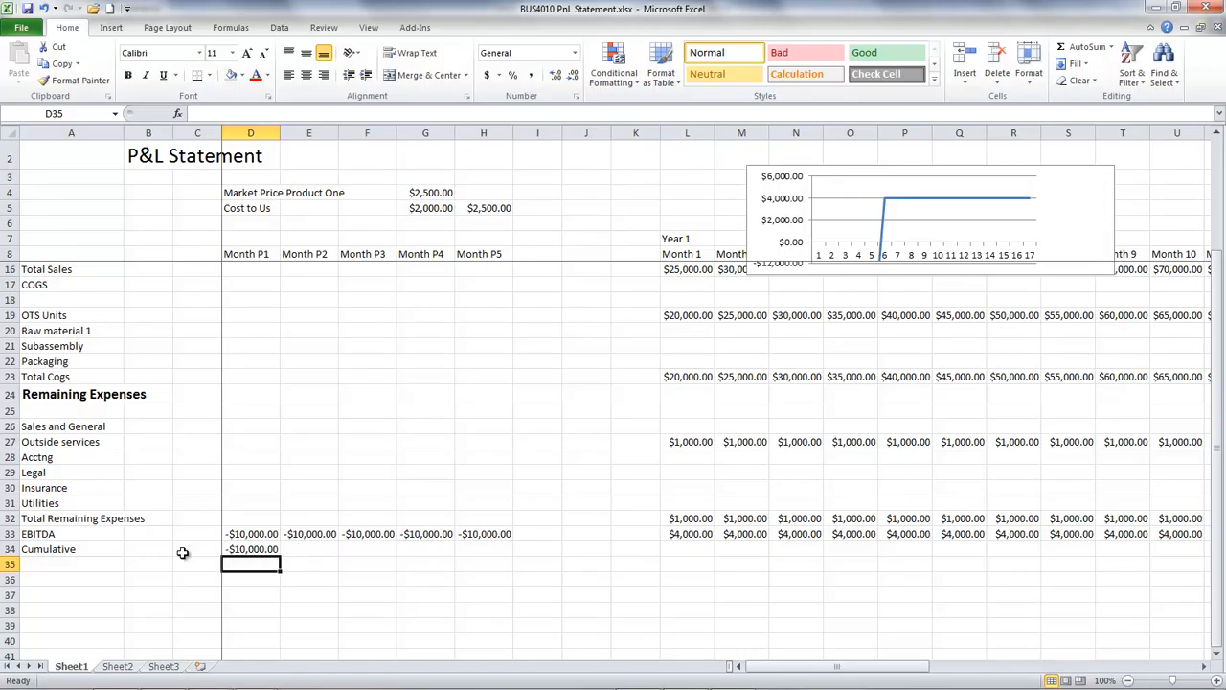
Step: Calculate the Month P2 cumulative value in E34 with =E33+D34
click(301, 550)
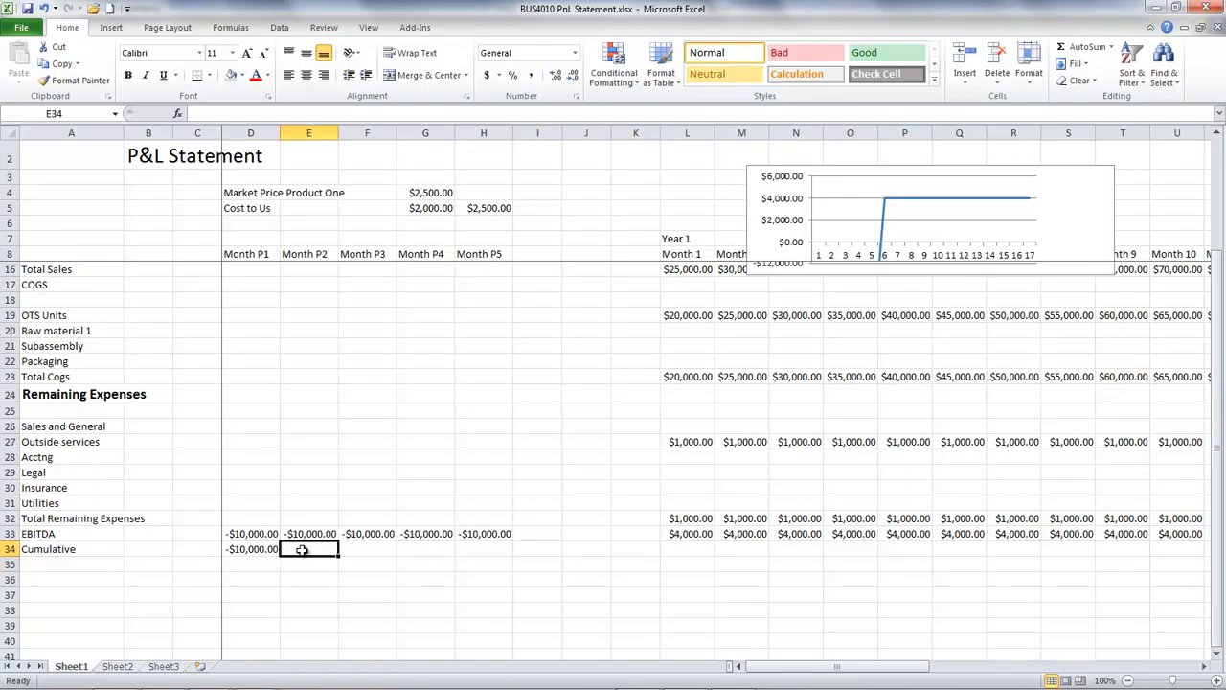
text(=)
click(311, 532)
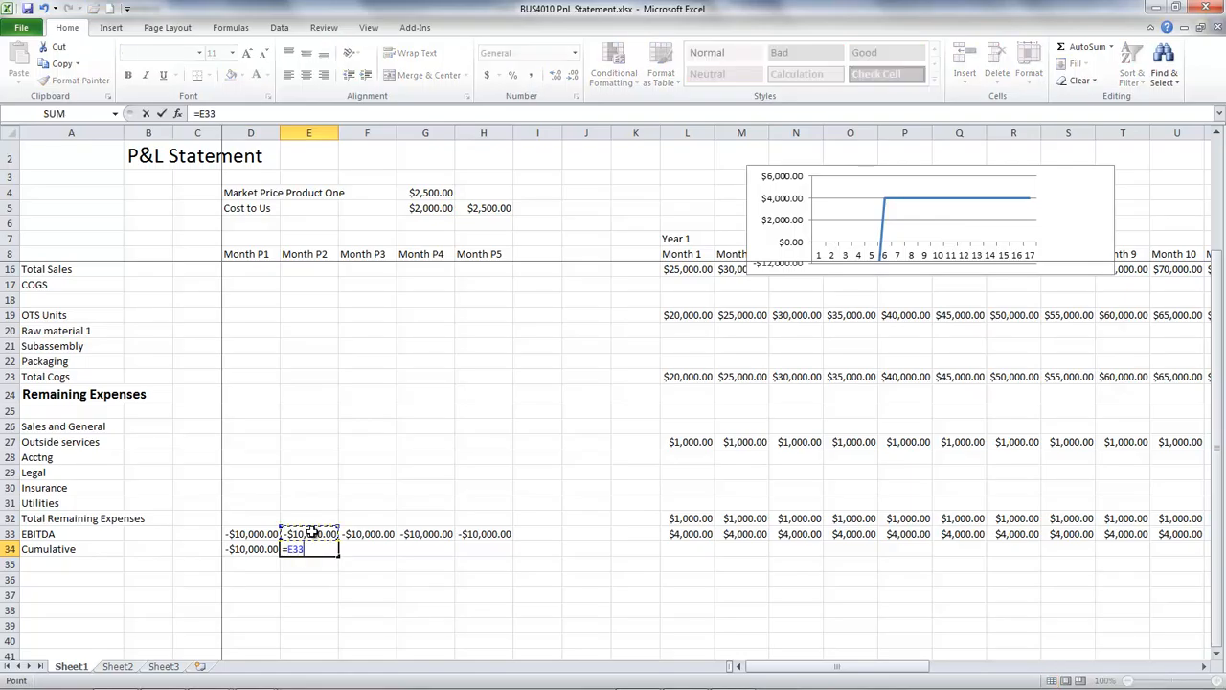
text(+)
click(262, 550)
key(Return)
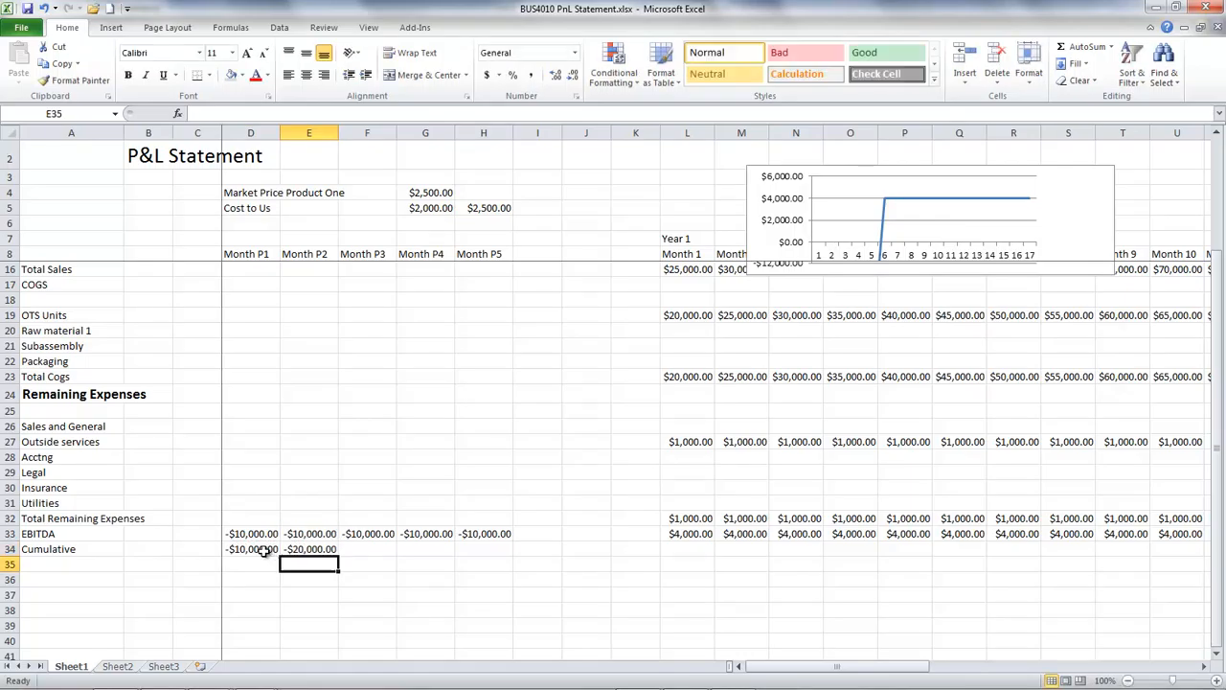
Step: Fill the Cumulative formula from E34 across to Month P5 in H34
click(316, 549)
drag(339, 556, 507, 557)
click(509, 595)
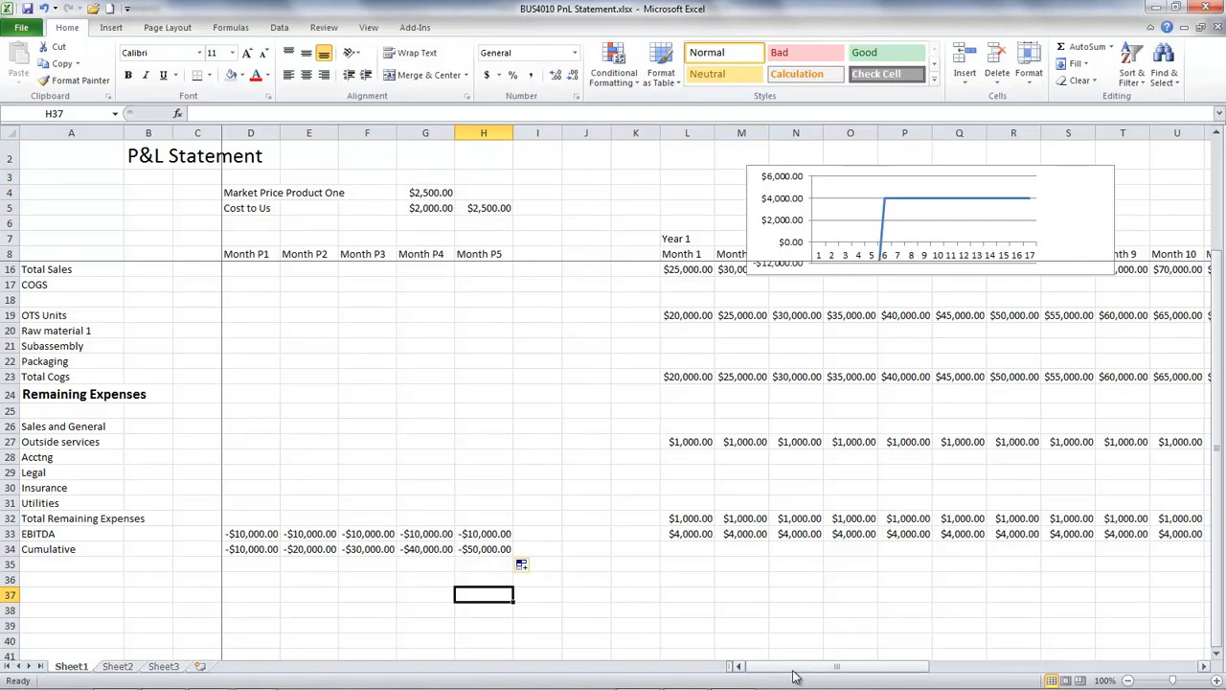
Step: Calculate the Year 1 Month 1 cumulative value in L34 with =L33+H34
drag(791, 668, 812, 669)
click(632, 549)
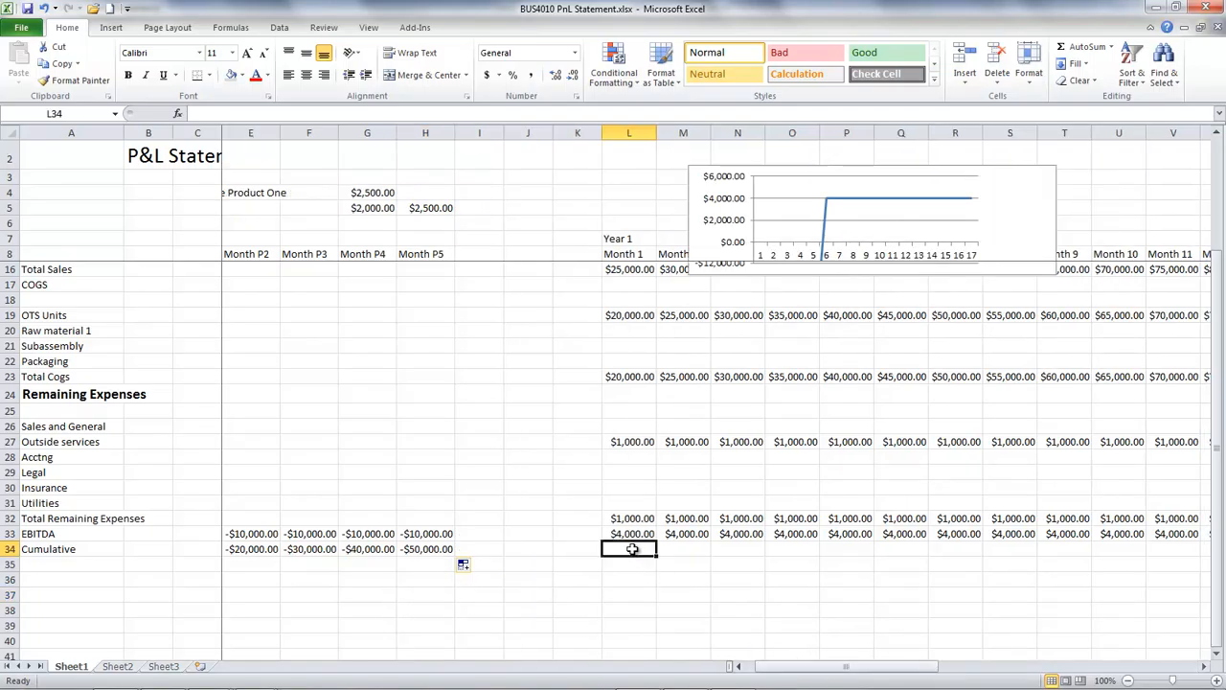
drag(1219, 582, 1213, 526)
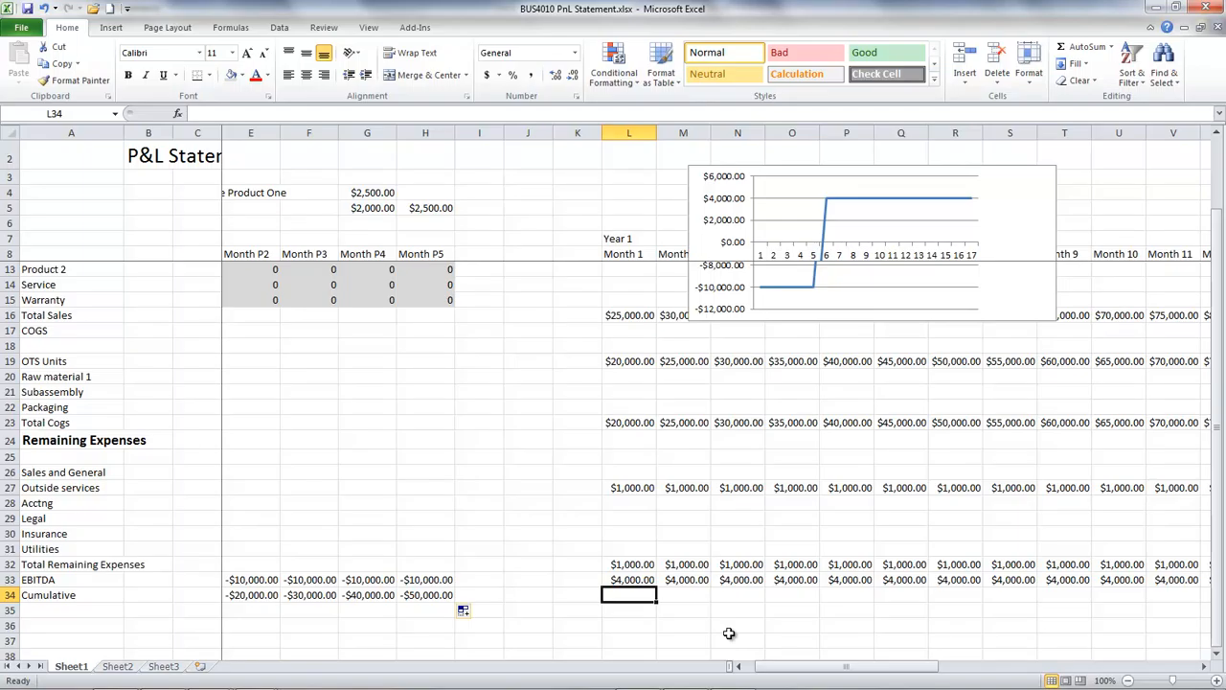
text(=)
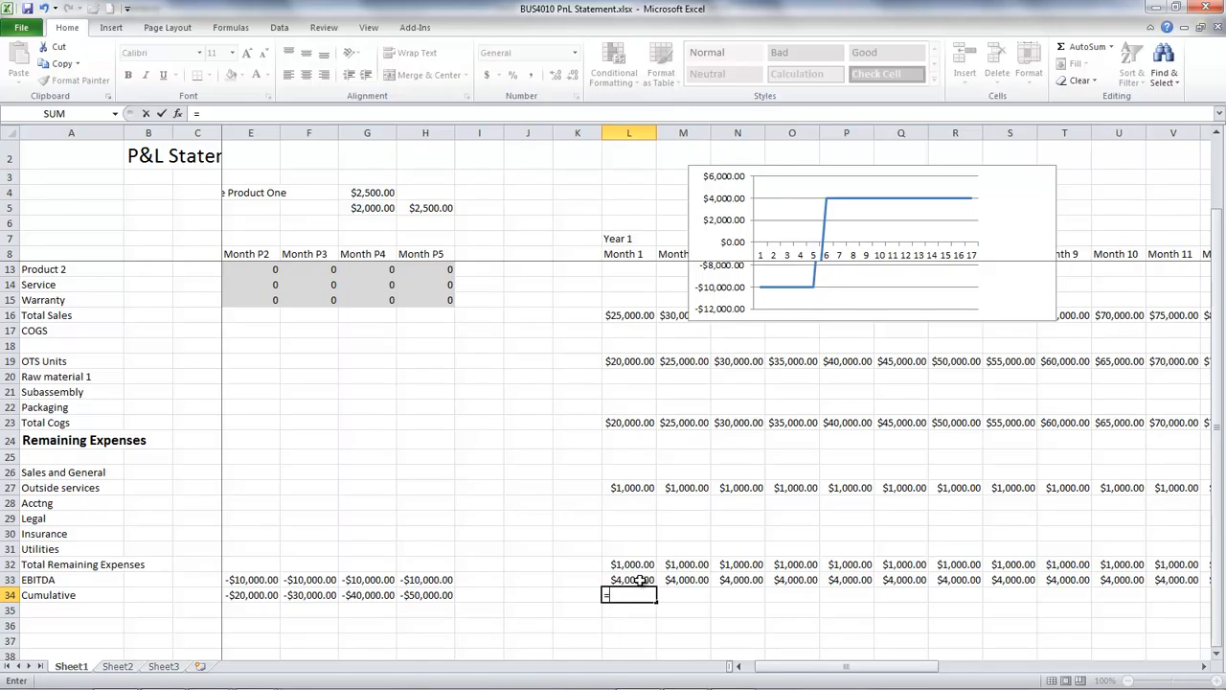
click(640, 580)
text(+)
click(424, 595)
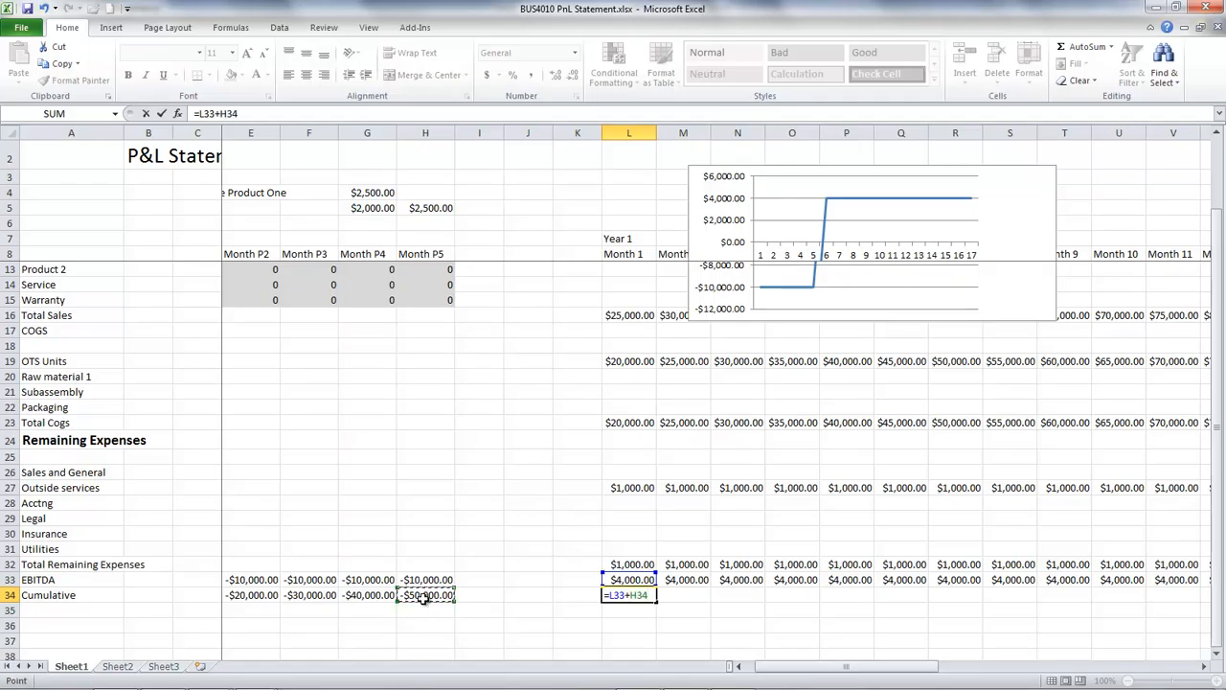
key(Return)
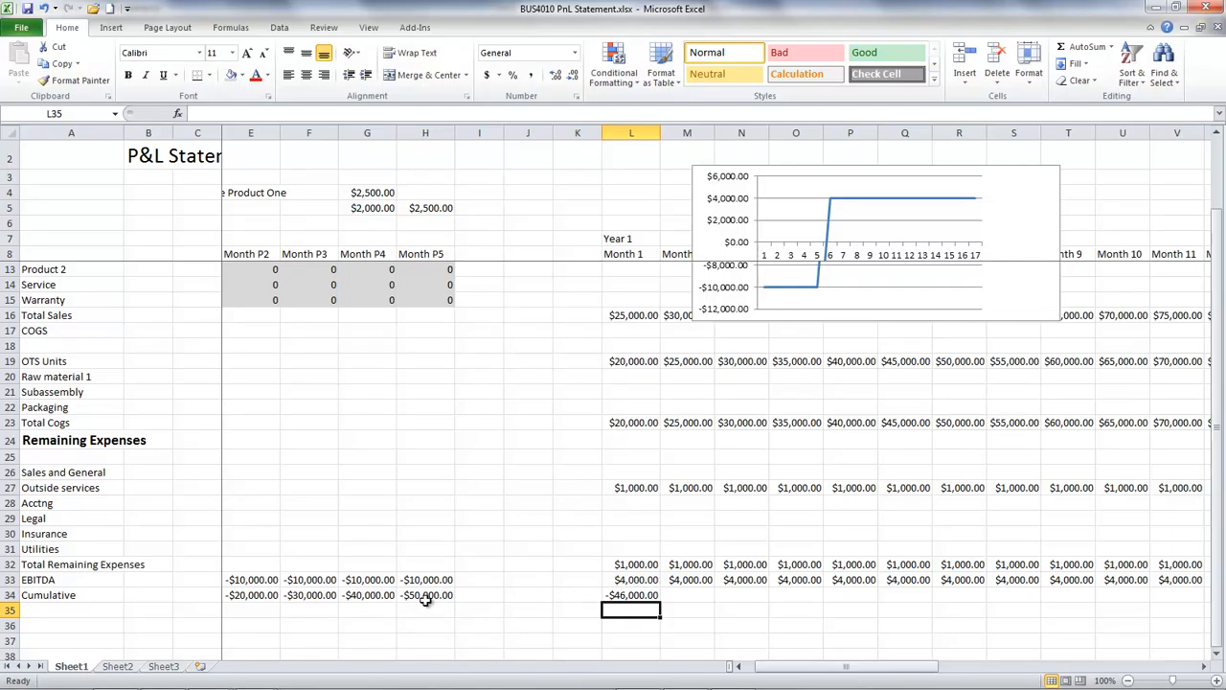
click(637, 595)
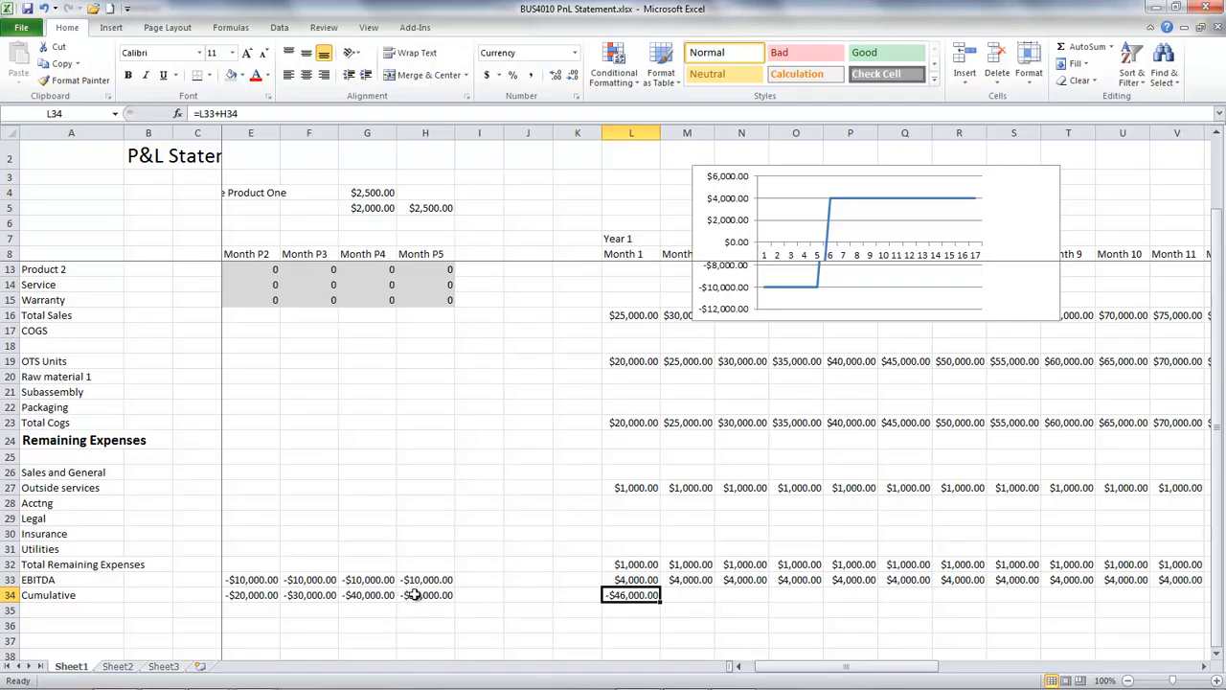
Step: Calculate the Month 2 cumulative value in M34 with =M33+L34 and fill it across to Month 12 in W34
click(681, 595)
text(=)
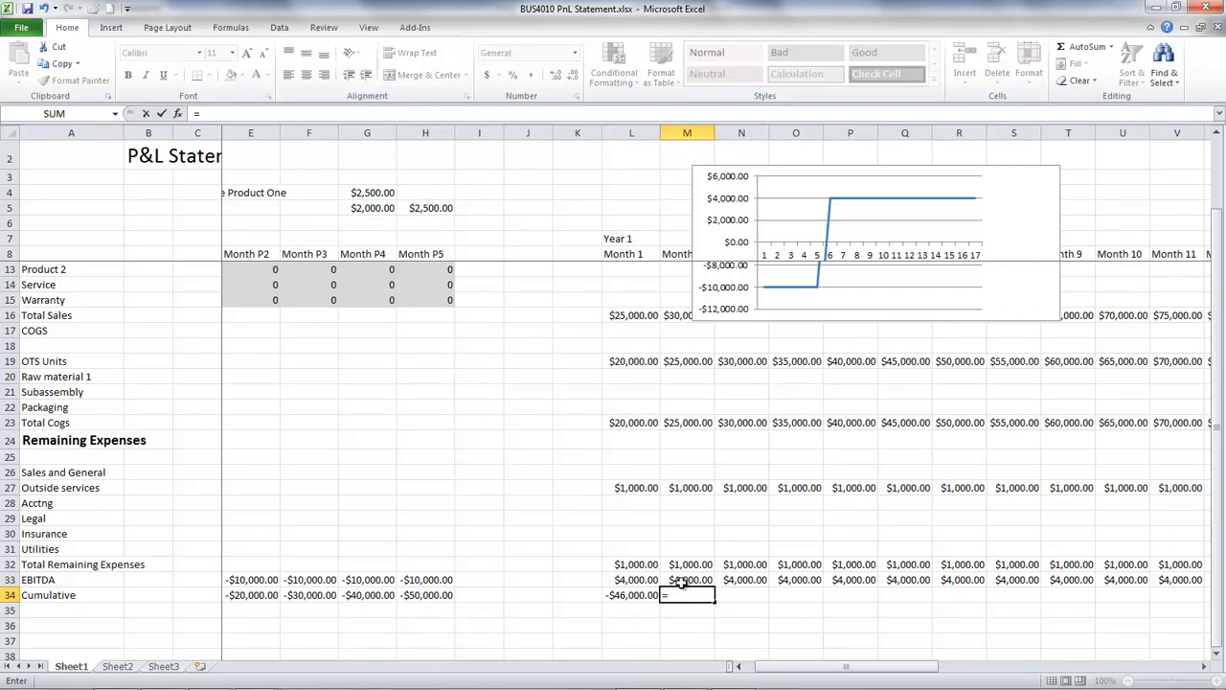
click(682, 580)
text(+)
click(622, 595)
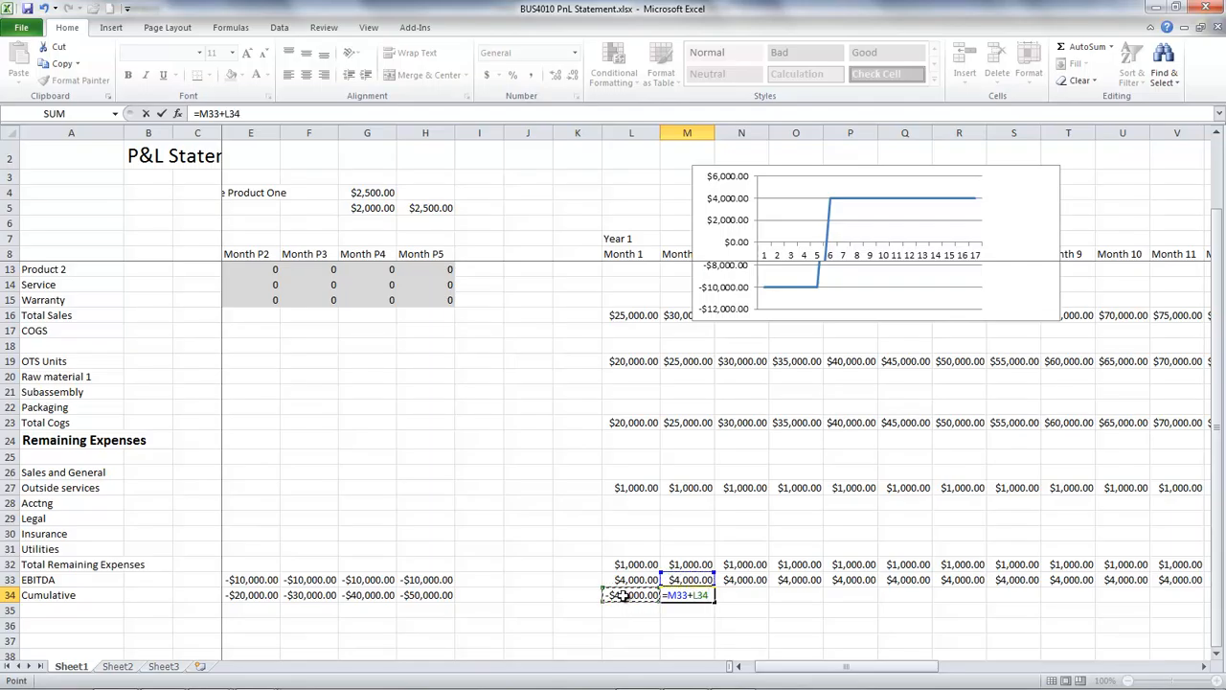
key(Return)
key(Return)
click(704, 596)
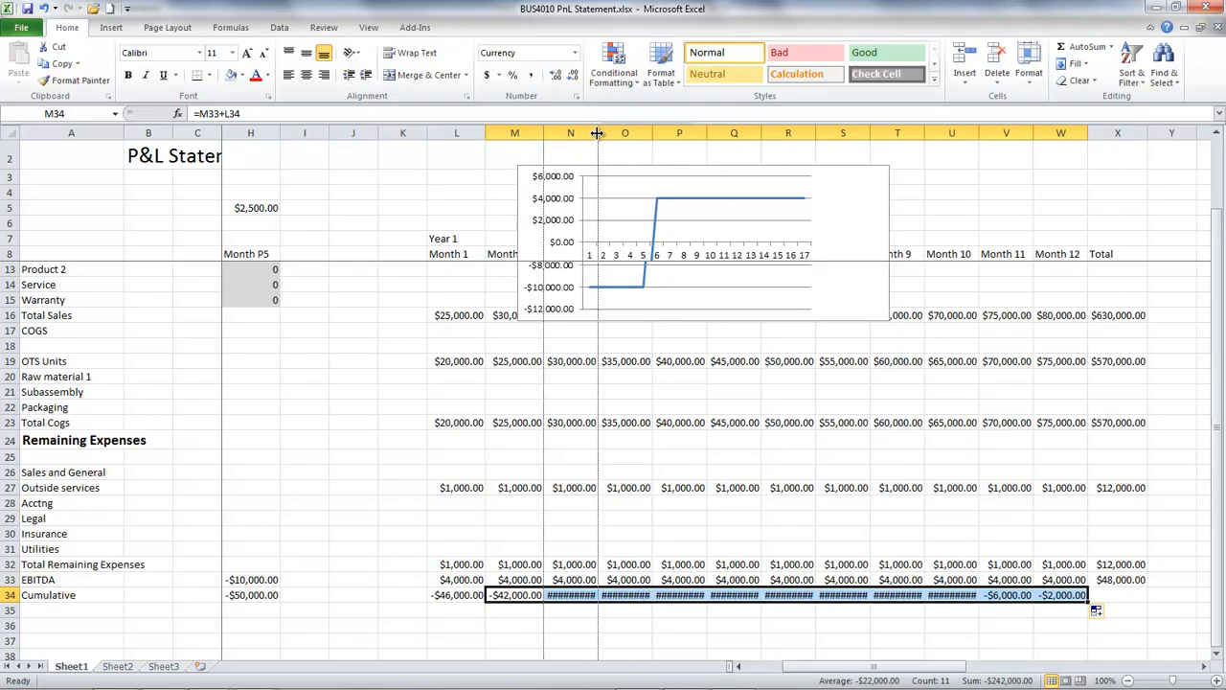
Step: Autofit the widths of columns N through U so the cumulative values fit
double_click(597, 133)
double_click(656, 133)
double_click(715, 132)
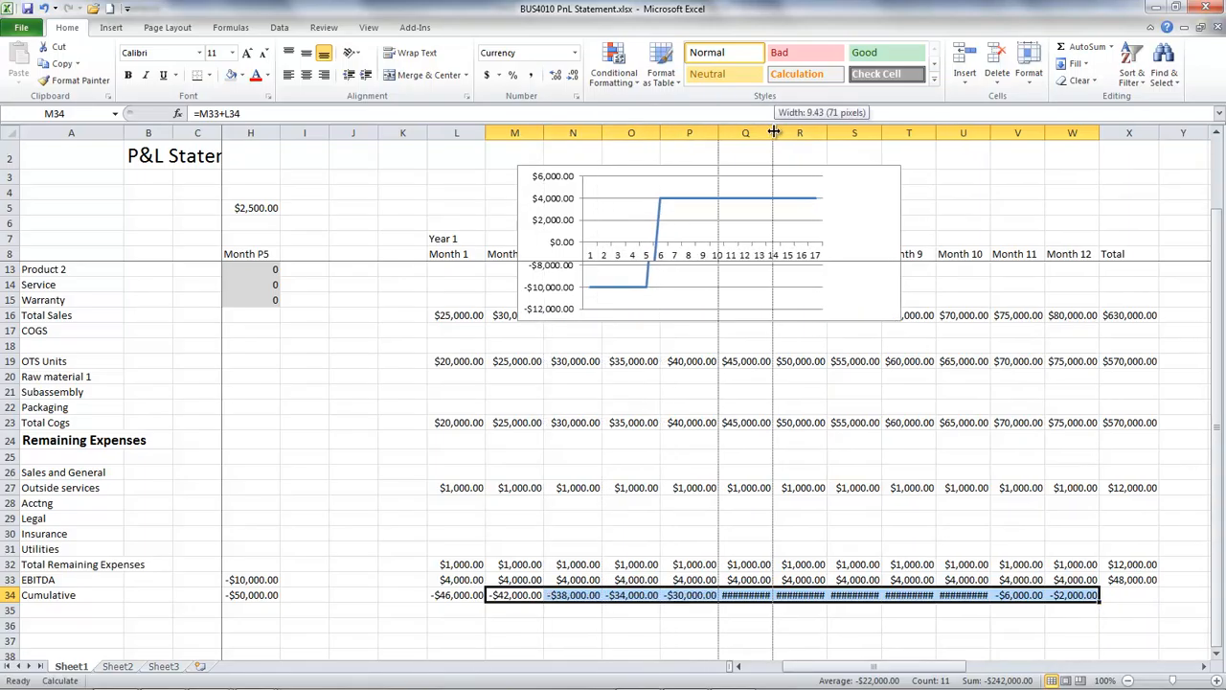
double_click(773, 133)
double_click(829, 133)
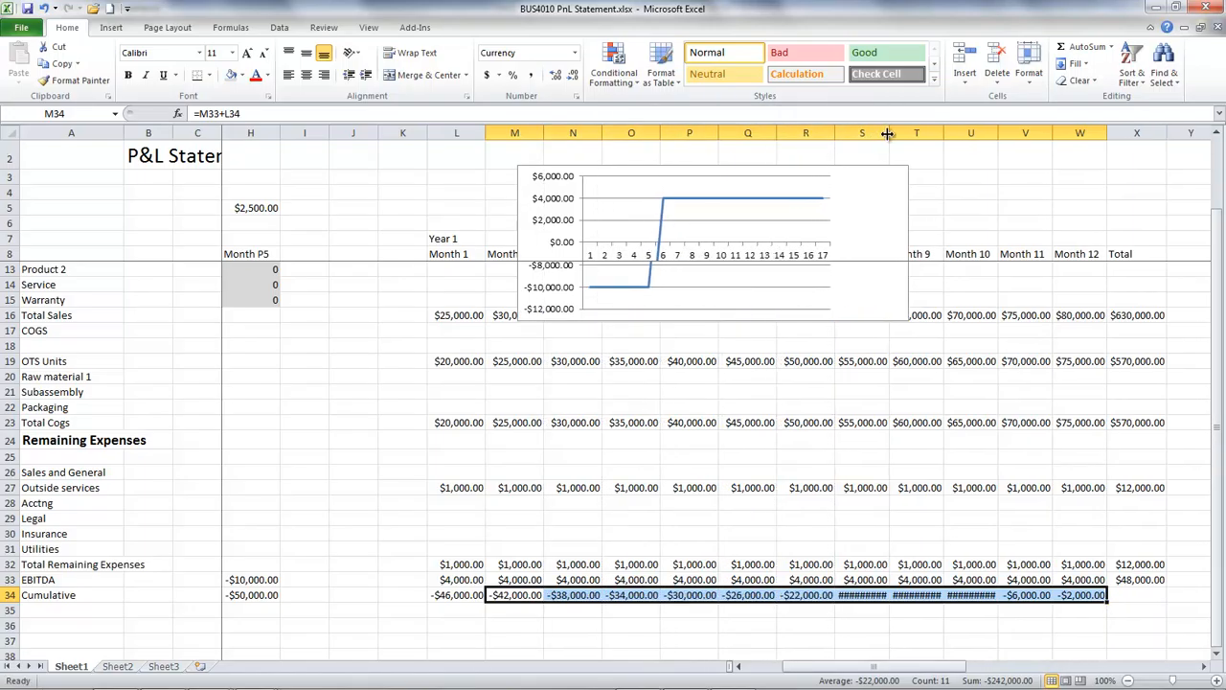
double_click(890, 133)
double_click(948, 133)
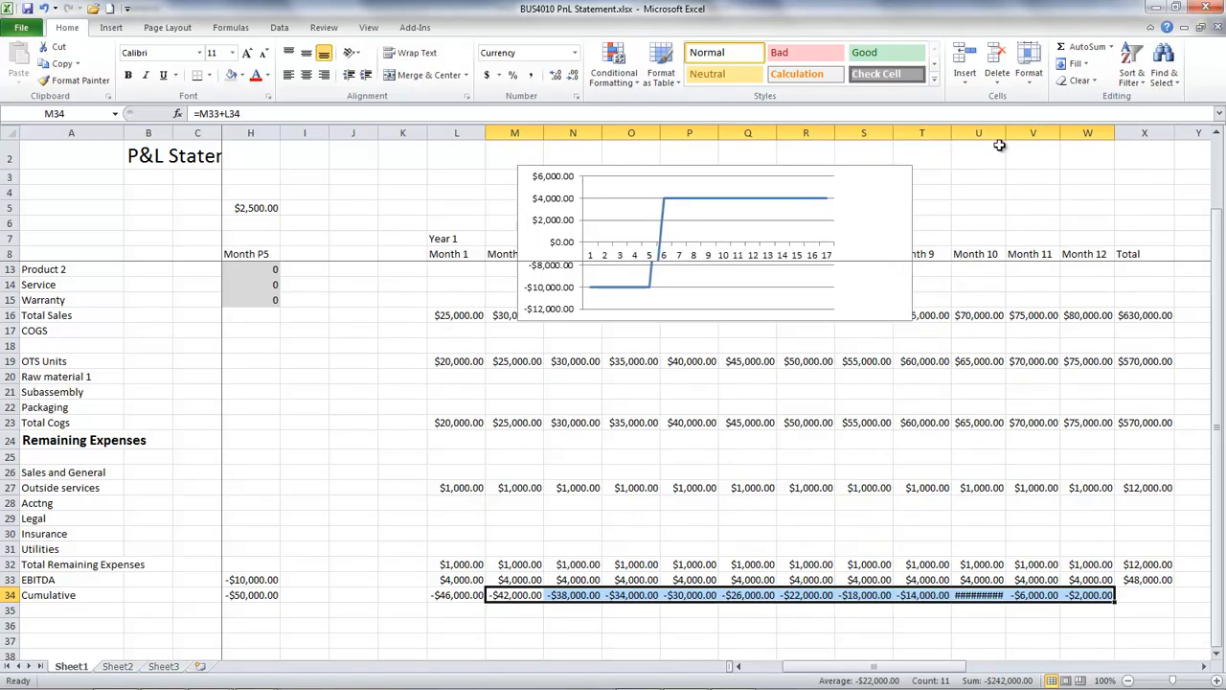
double_click(1005, 134)
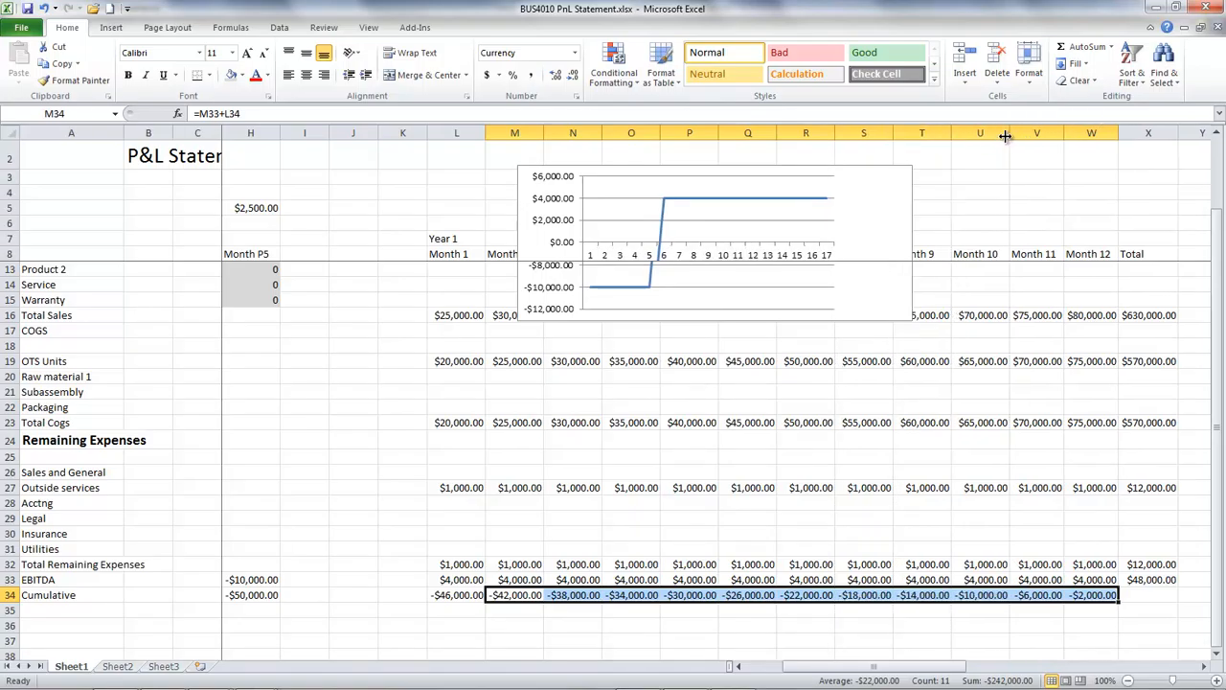
Step: Label A35 as Annual Cumulative and rename the row label in A34 to Total Cumulative
click(1144, 593)
drag(936, 666, 870, 677)
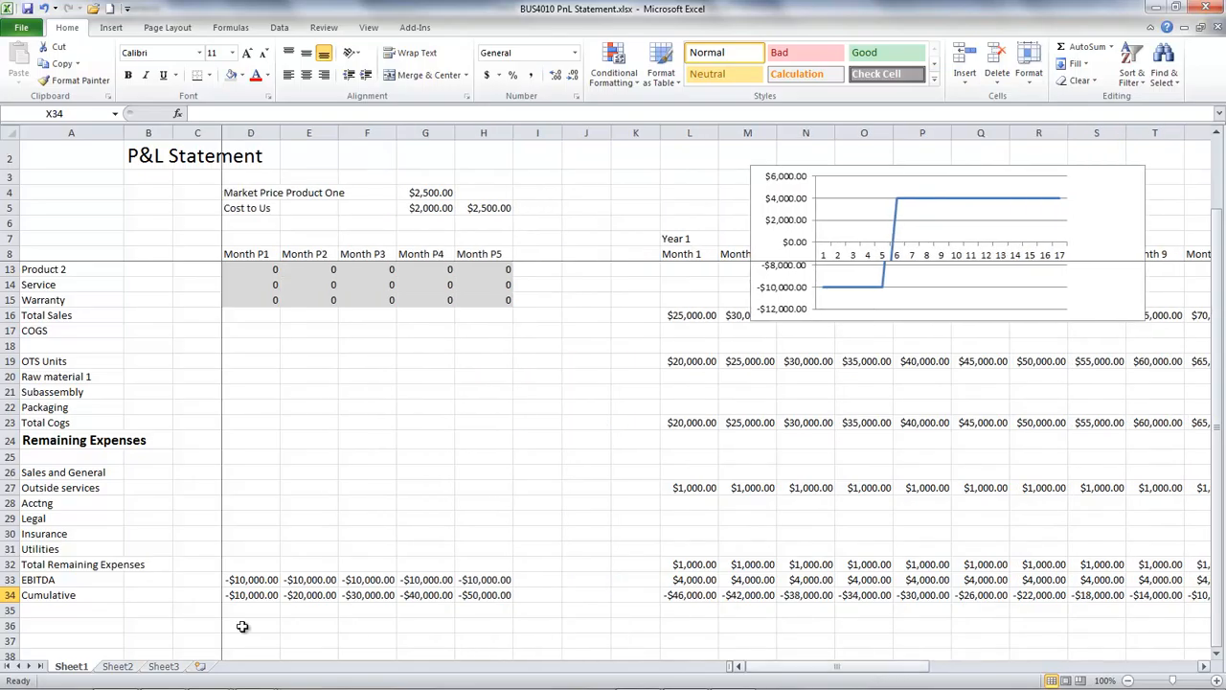
click(70, 613)
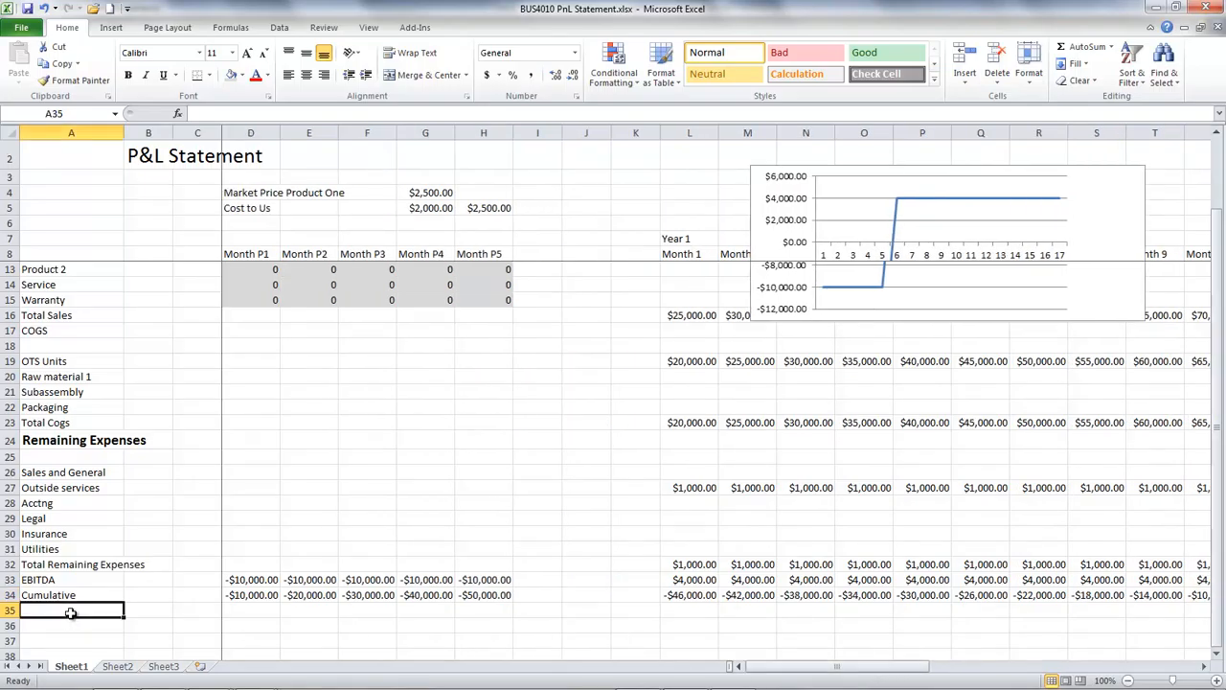
text(Annual)
double_click(24, 595)
text(Total)
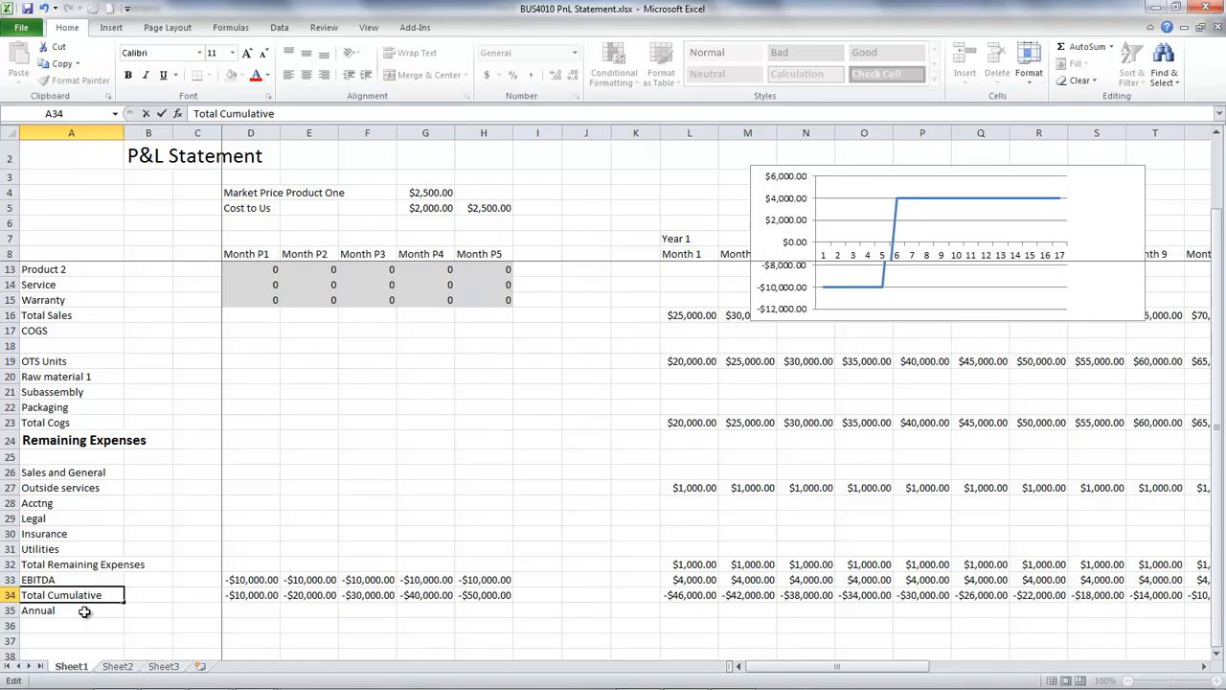
double_click(85, 611)
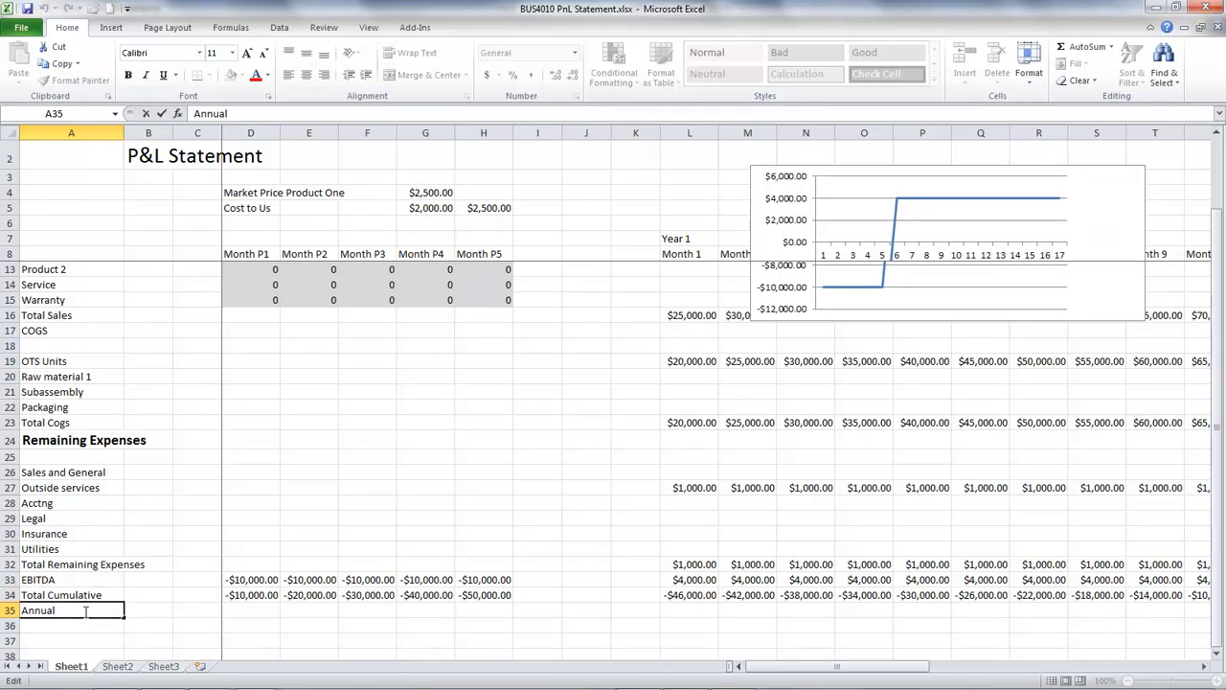
text(Cumulative)
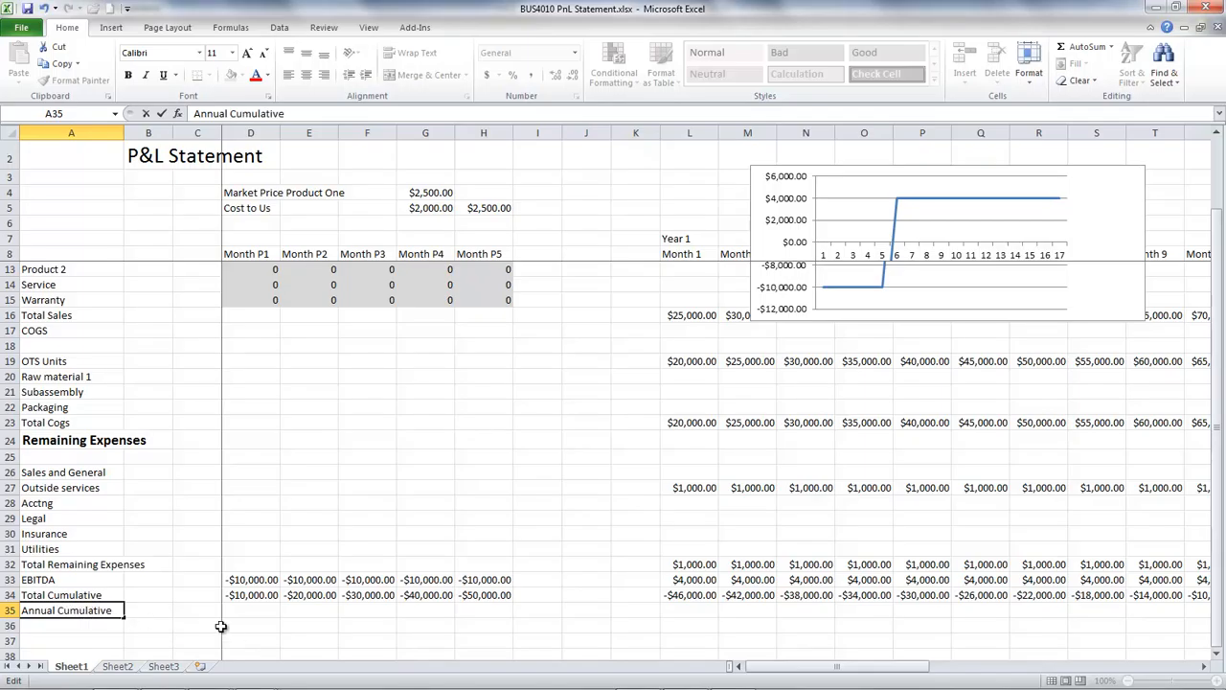
Step: Fill the Total Cumulative formulas D34:H34 down into row 35 and widen columns G and H to fit
drag(251, 596, 511, 625)
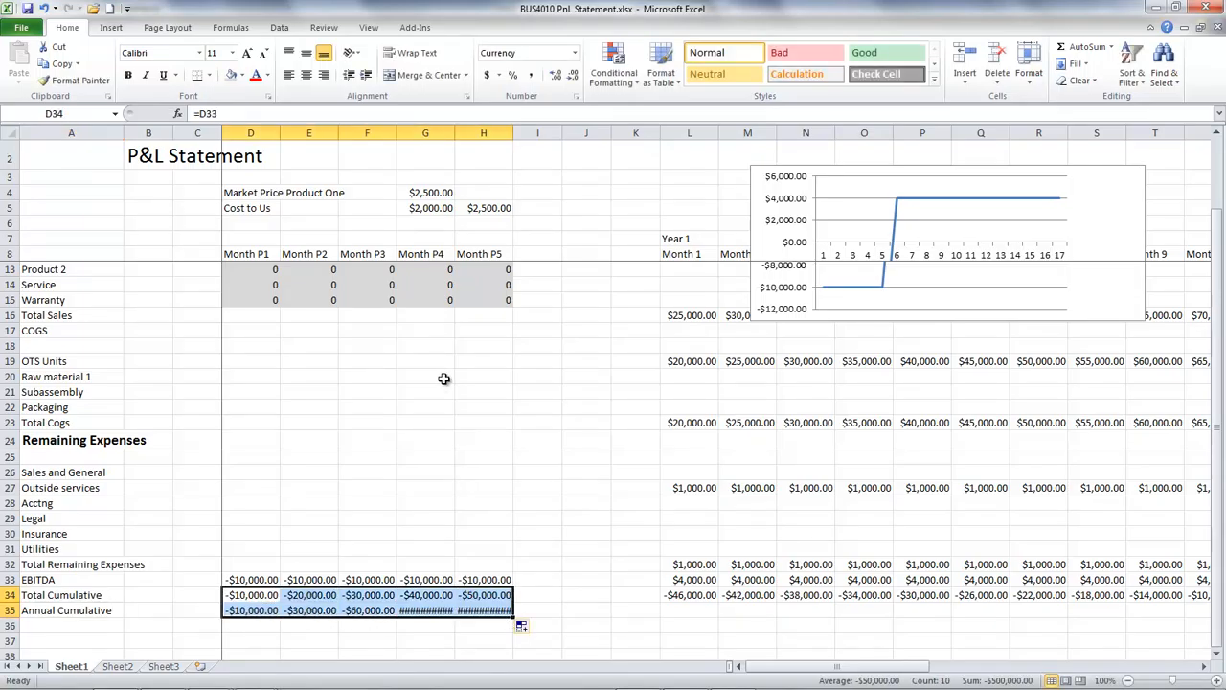
drag(454, 131, 460, 131)
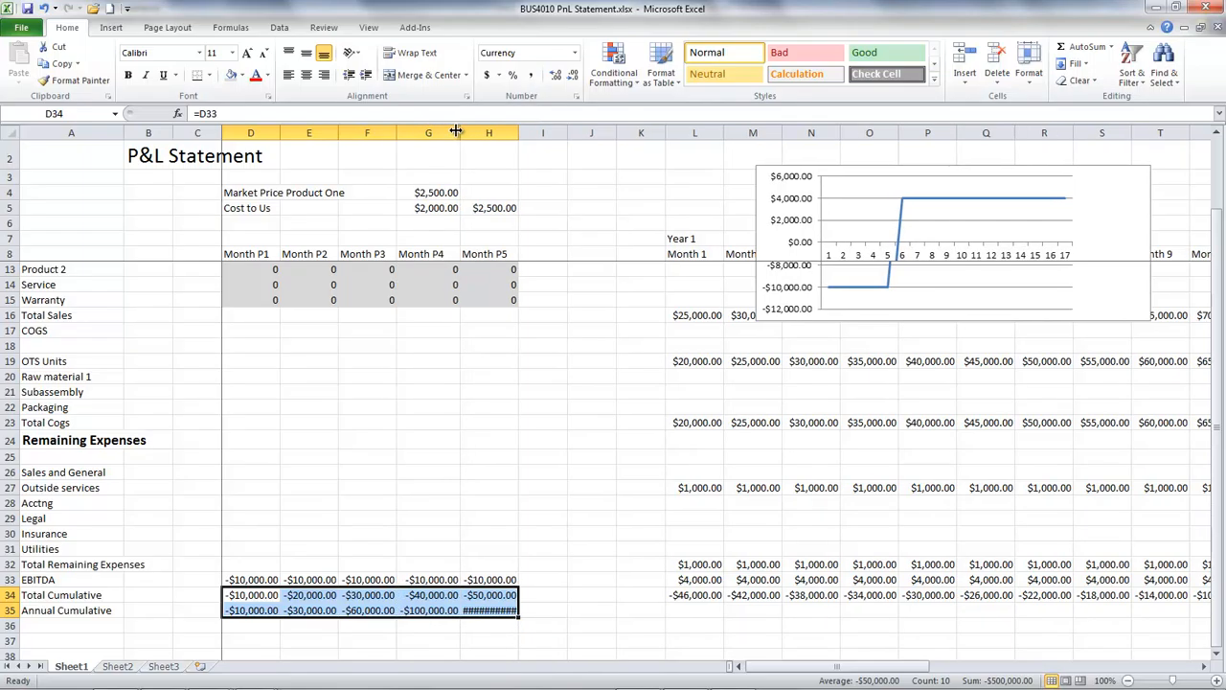
double_click(514, 133)
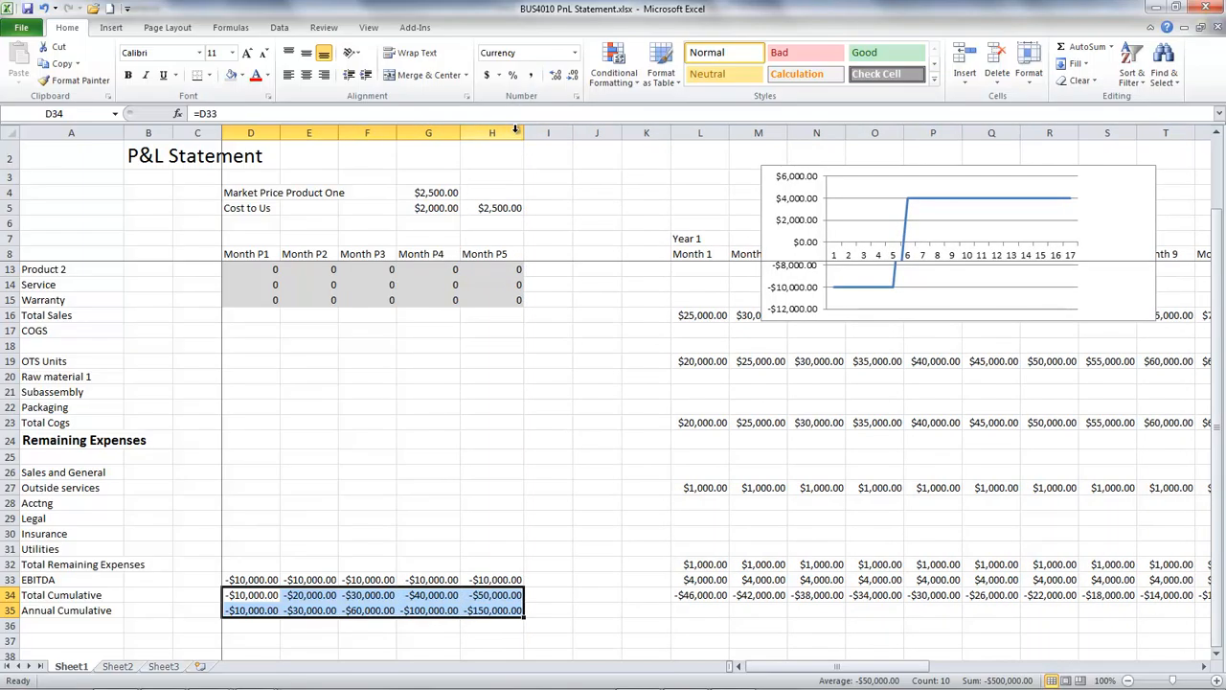
Step: Set the Month P2 annual cumulative in E35 to =E33+D35 and fill it across to Month P5 in H35
click(297, 612)
text(=)
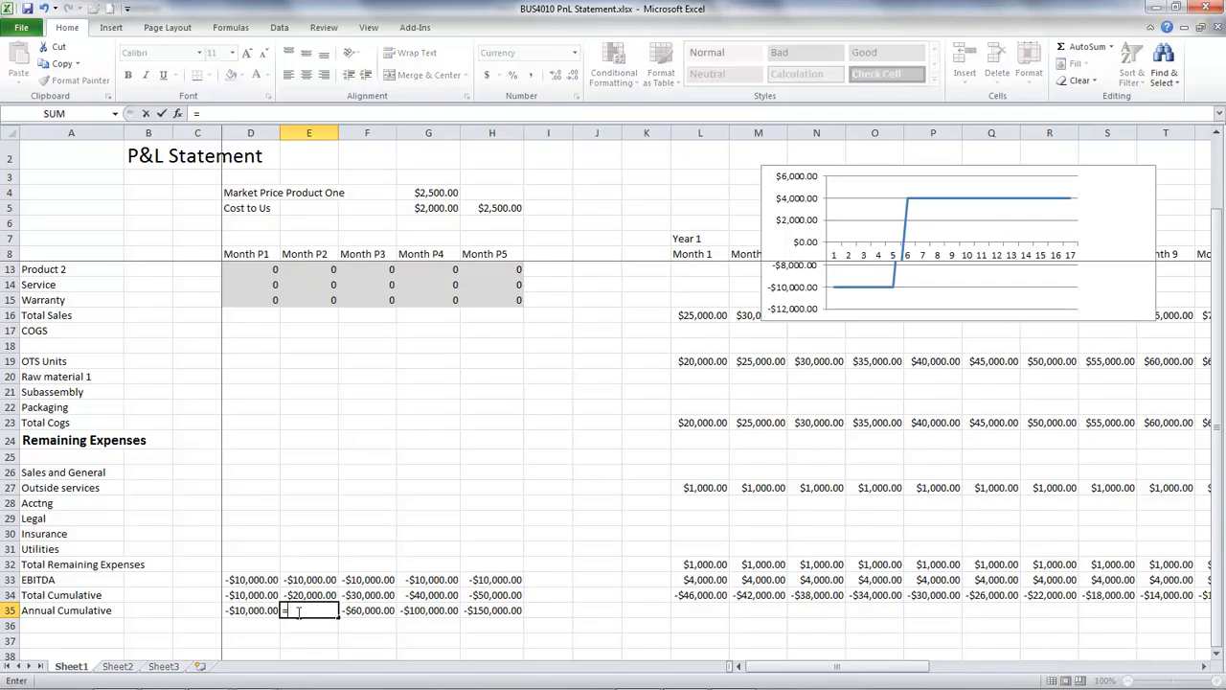
click(306, 580)
text(+)
click(272, 610)
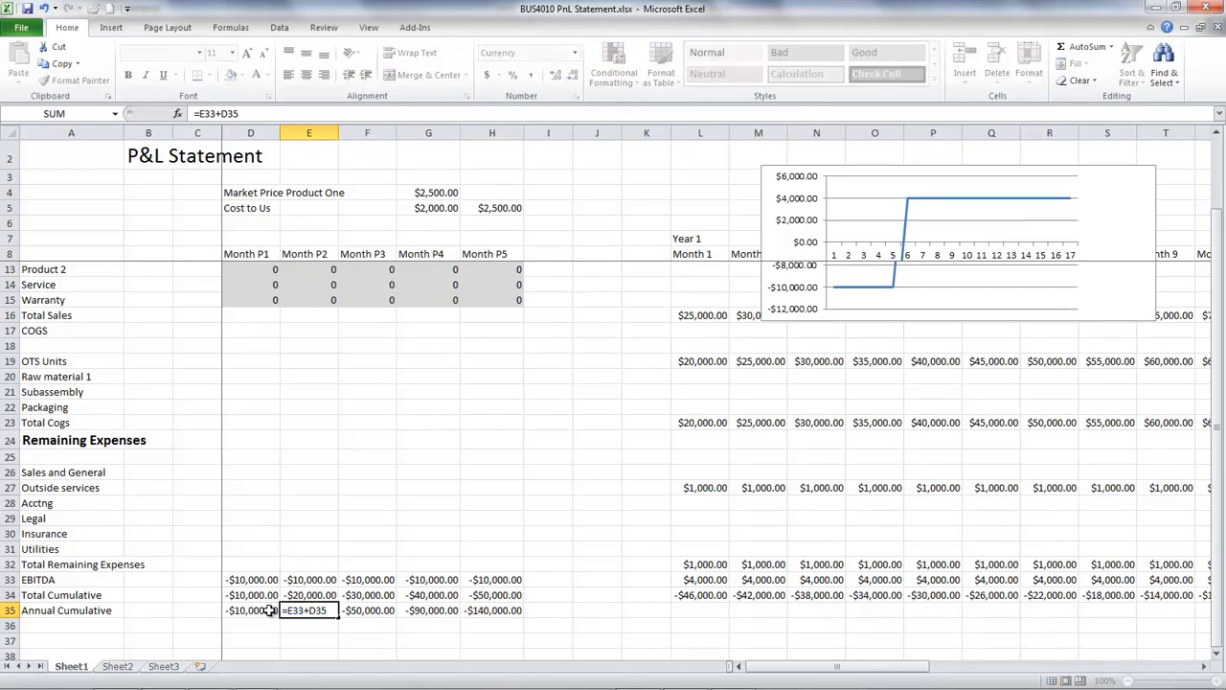
key(Return)
click(301, 615)
drag(342, 618, 529, 616)
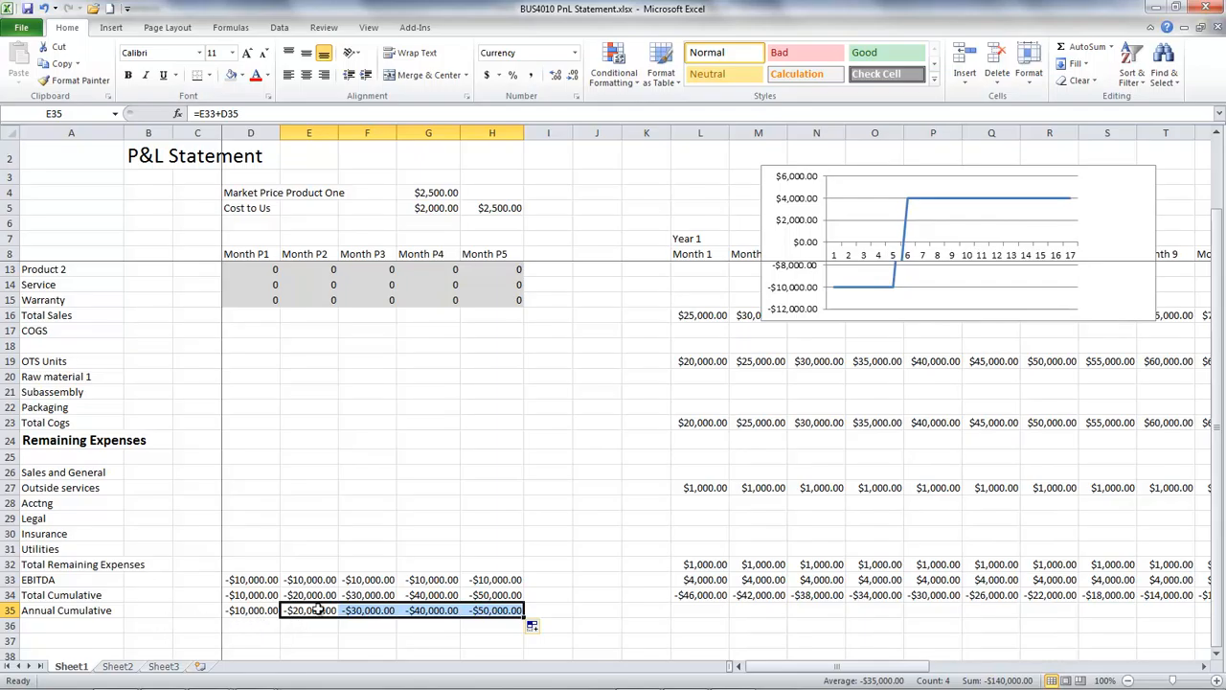
Step: Start the Year 1 annual cumulative for Month 1 by setting L35 to =L33
mouse_move(784, 670)
mouse_down()
mouse_move(805, 672)
mouse_move(763, 684)
mouse_up()
click(692, 617)
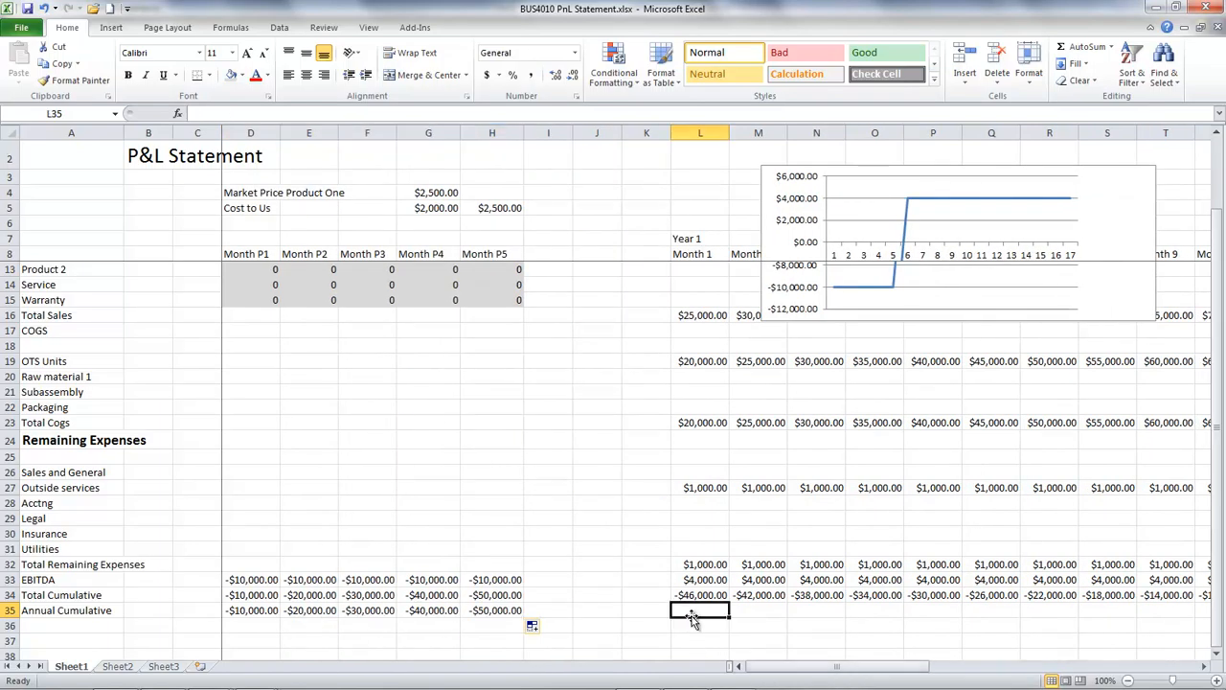
text(=)
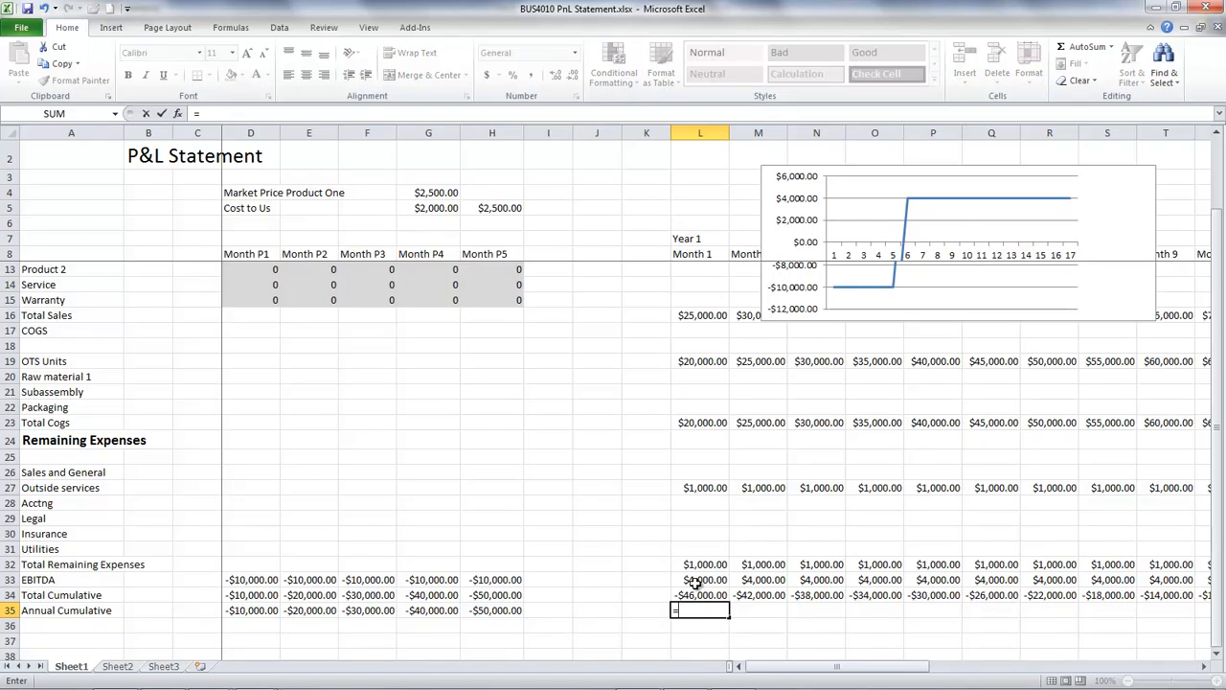
click(696, 581)
key(Return)
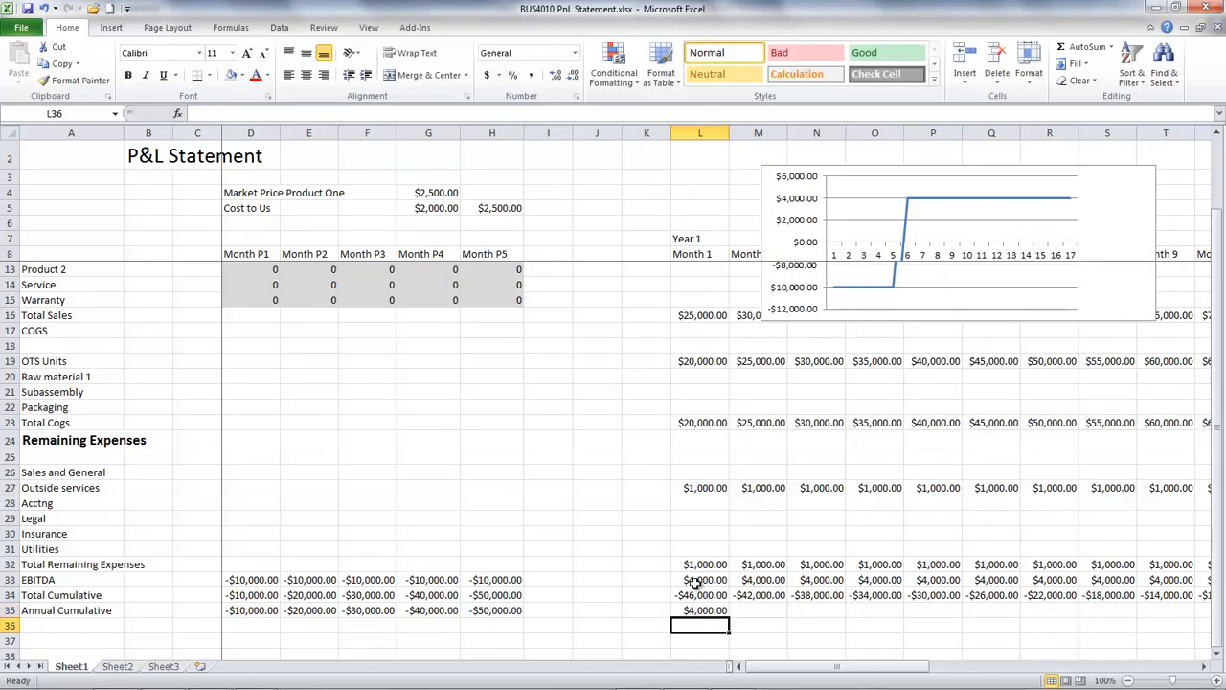
Step: Calculate the Month 2 annual cumulative in M35 with =M33+L35 and fill it across to Month 12 in W35
click(746, 611)
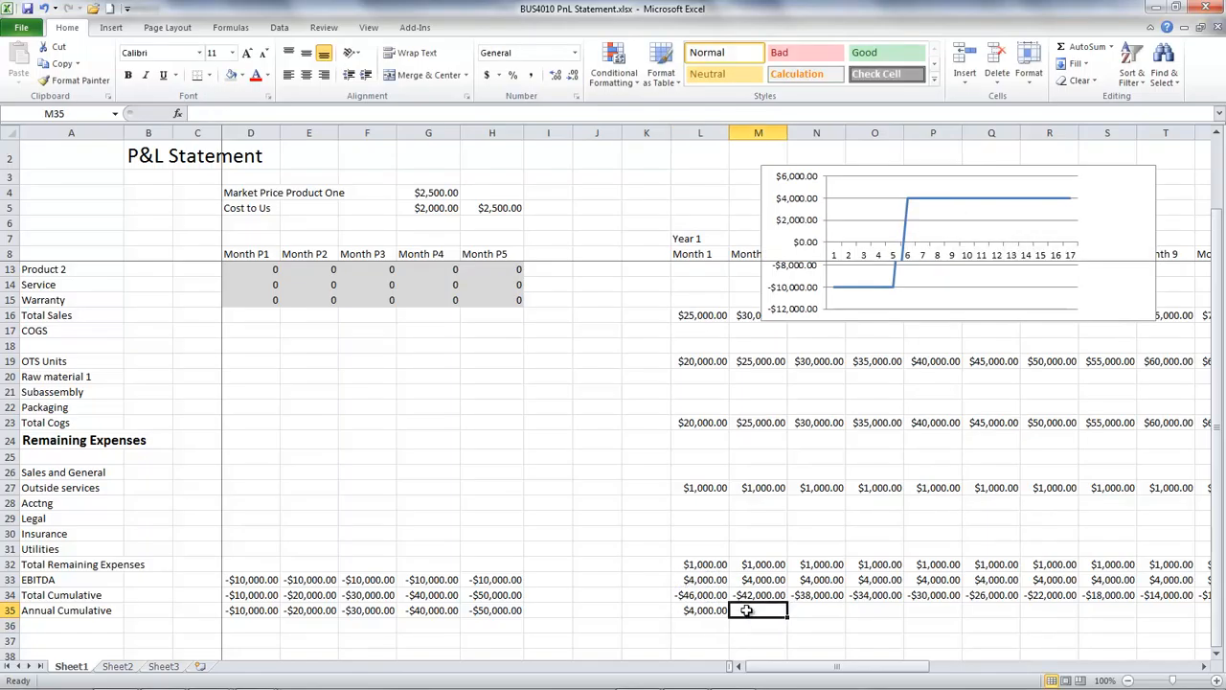
text(=)
click(757, 582)
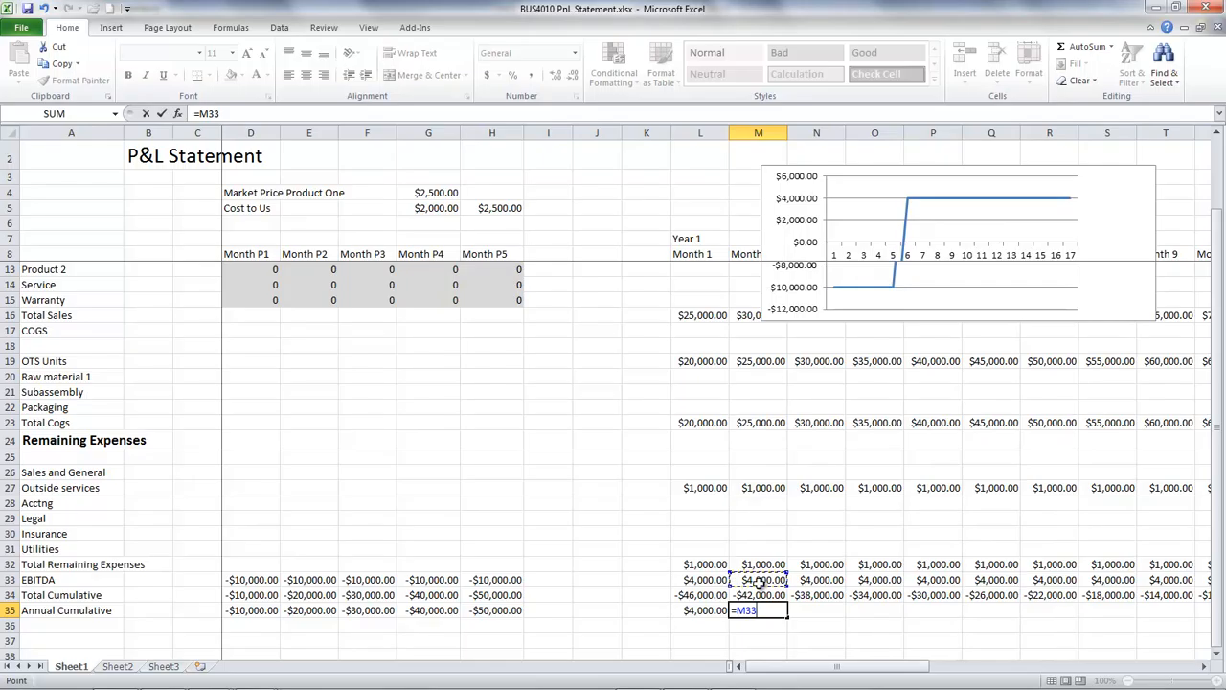
text(+)
click(714, 612)
key(Return)
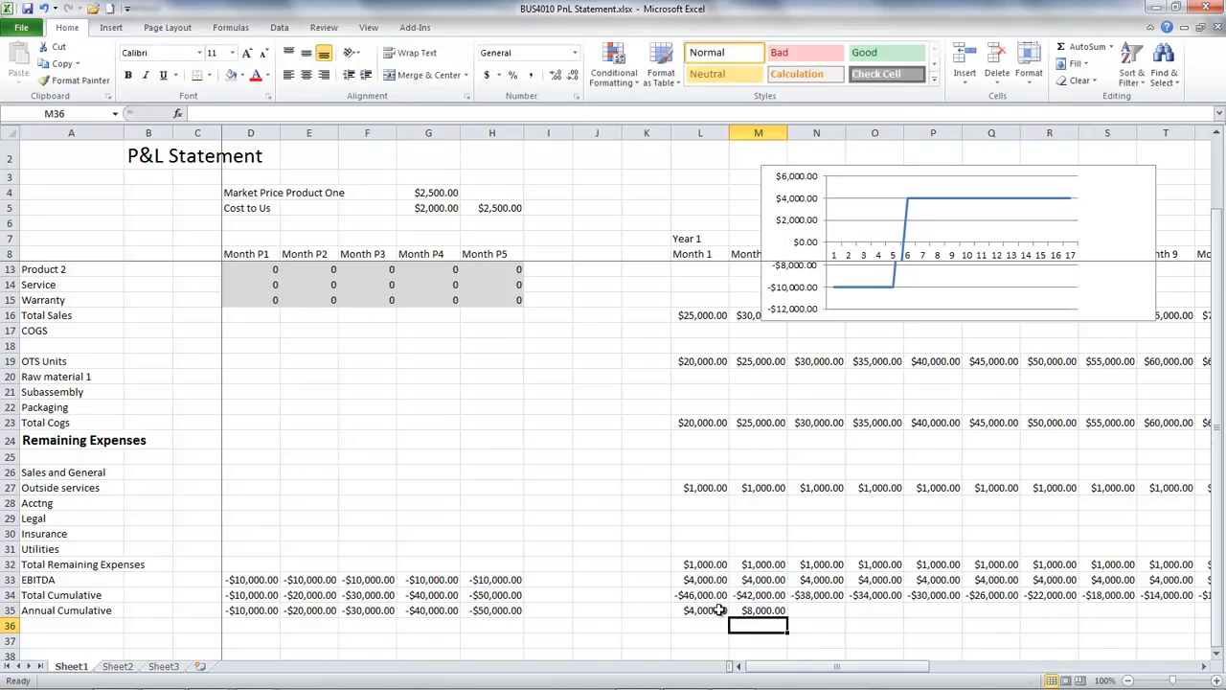
click(752, 611)
drag(788, 617, 1143, 618)
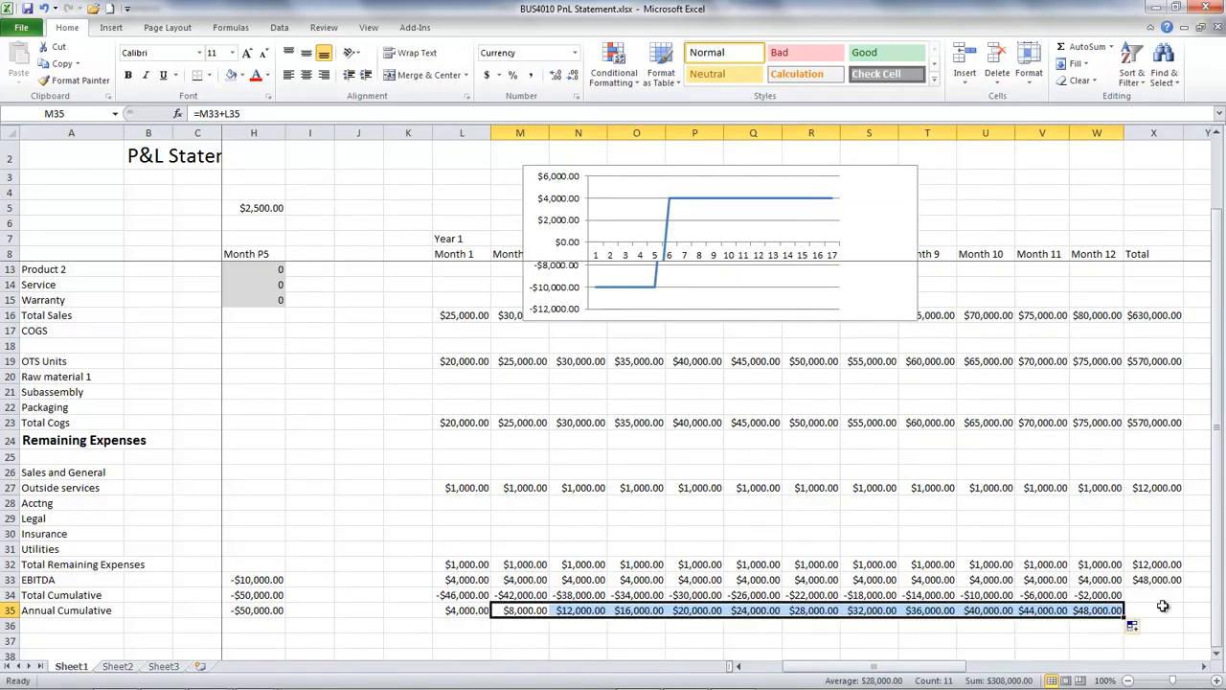
Step: Fill the Total column from X8 down to the EBITDA row in X33 with yellow
drag(1157, 596, 1159, 613)
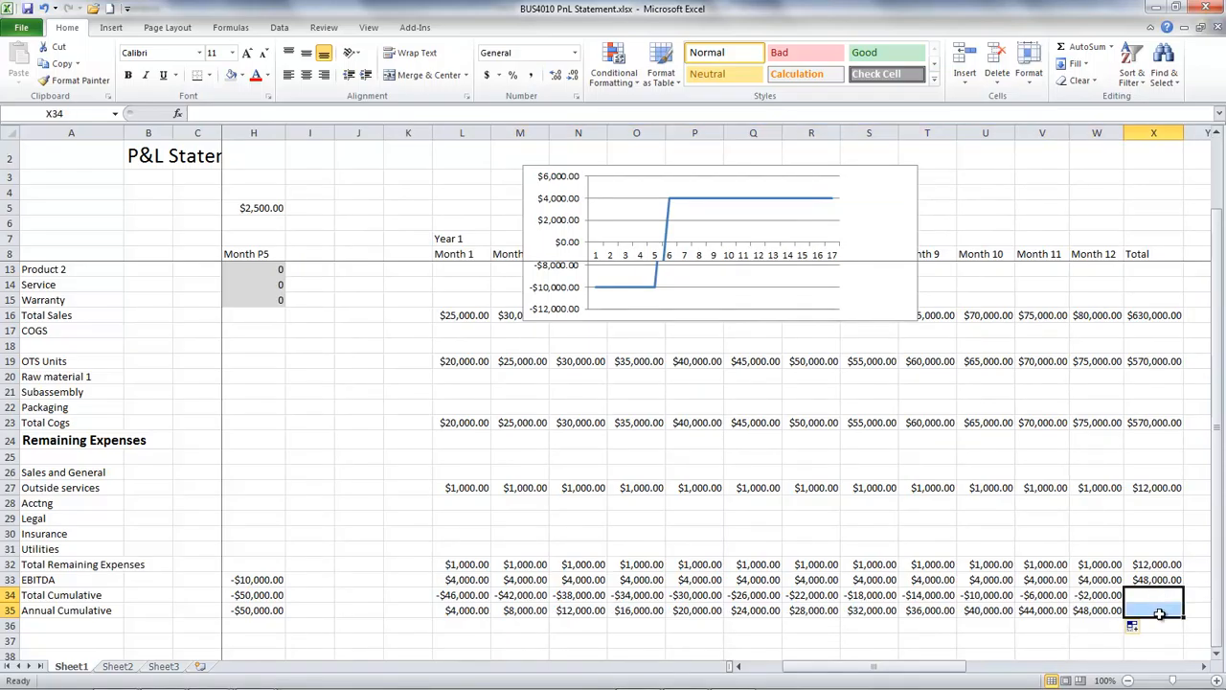
click(1145, 254)
drag(1145, 254, 1173, 595)
click(242, 76)
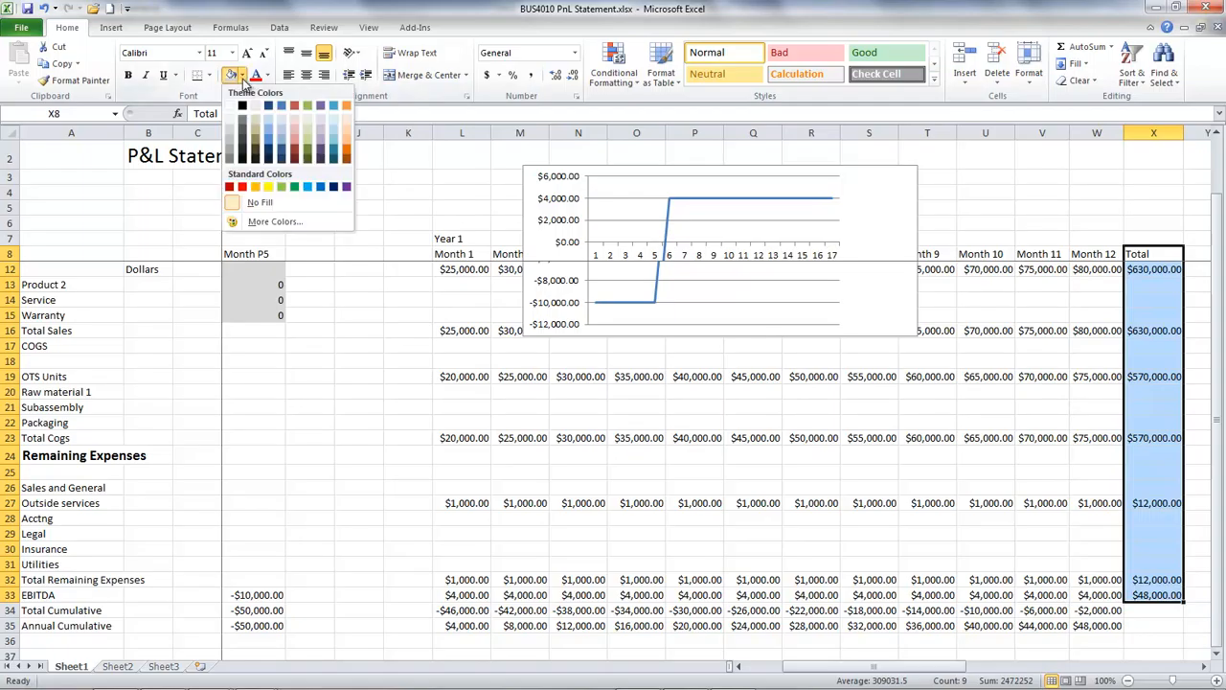
click(287, 176)
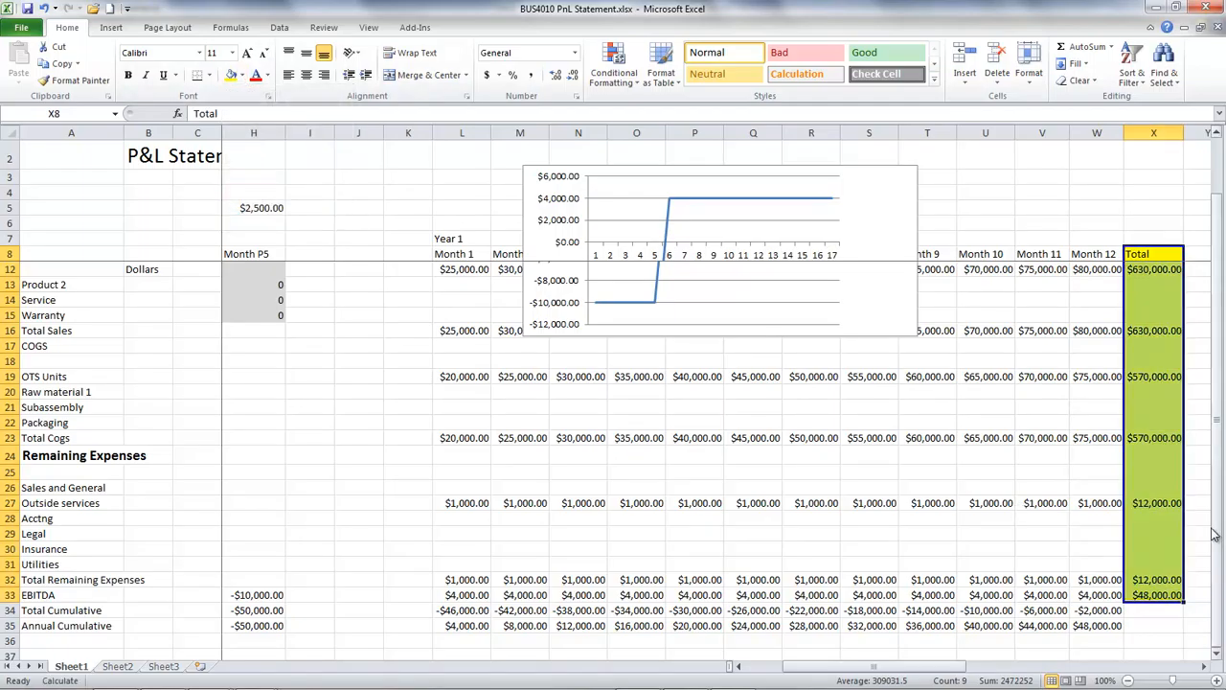
Step: Fill the Total column cells X34 and X35, beside the two cumulative rows, with grey
drag(1160, 617, 1160, 627)
click(243, 76)
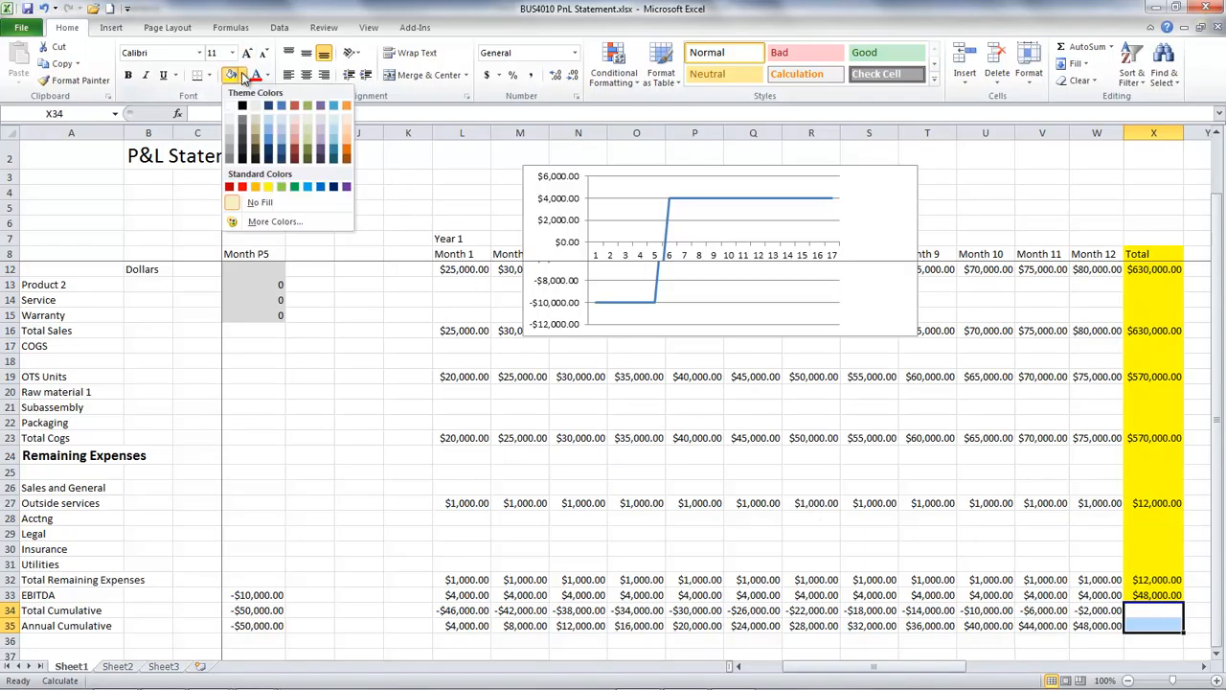
click(697, 575)
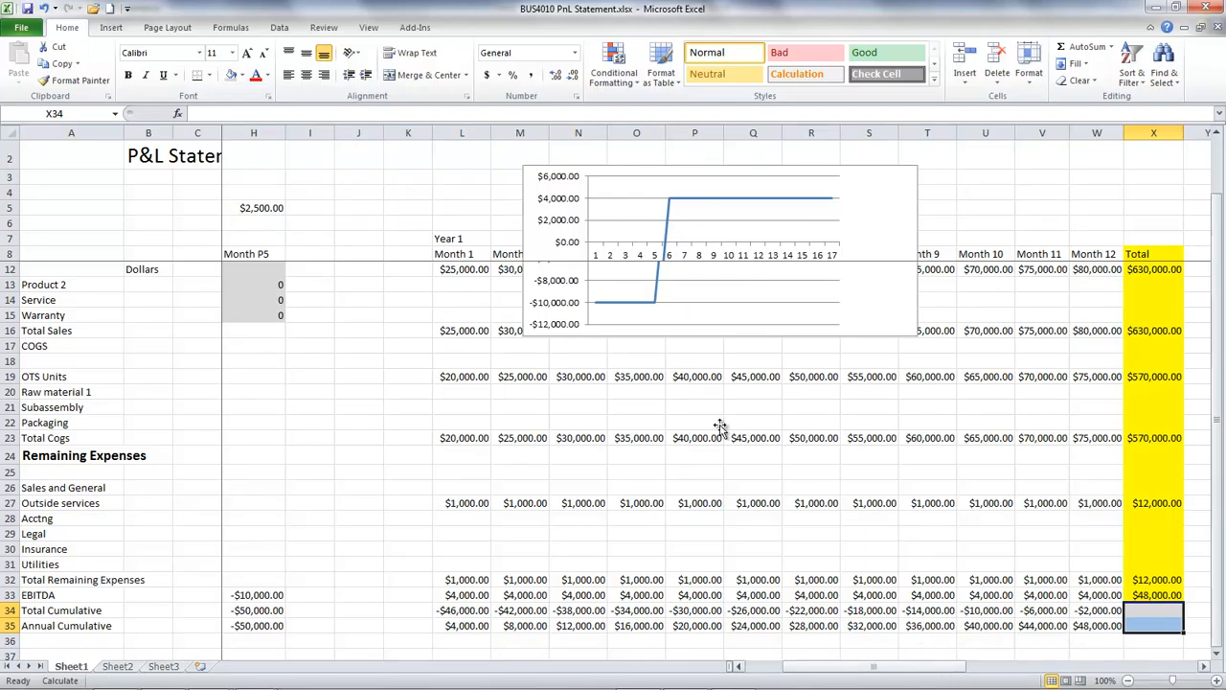
Step: Move the EBITDA chart below the month headers and insert a 2-D stacked line chart of Total Cumulative cells D34:H34 and L34:W34
drag(525, 278, 442, 431)
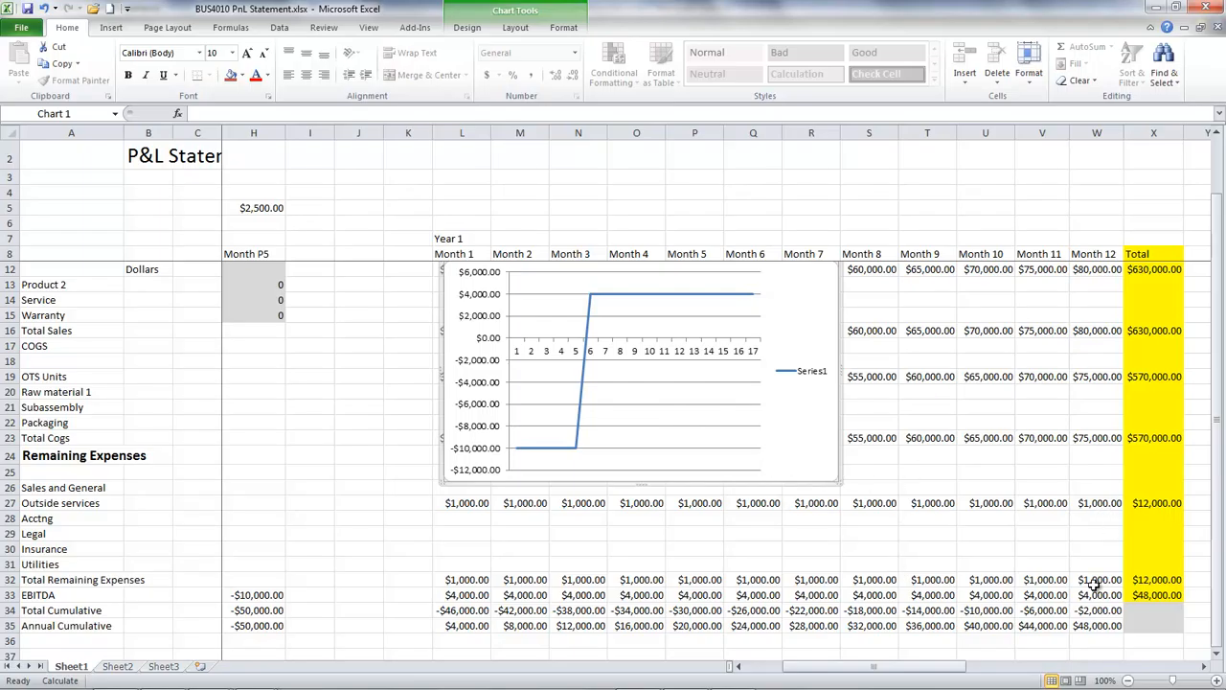
drag(937, 669, 873, 674)
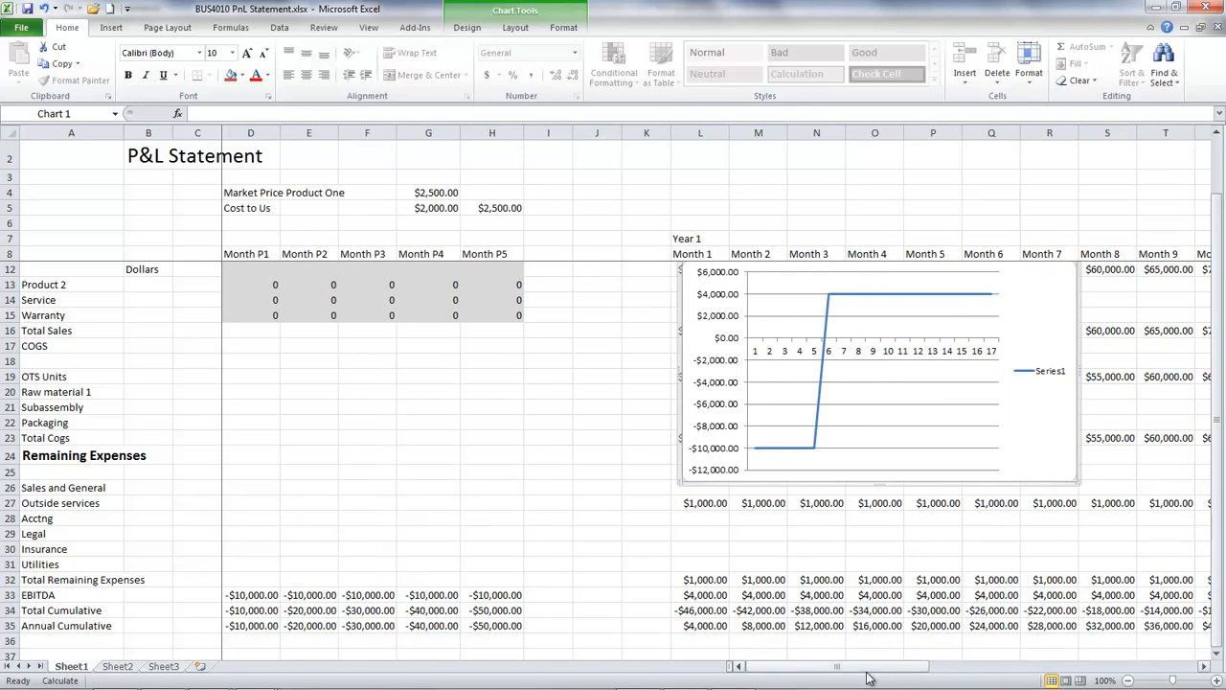
click(265, 611)
drag(264, 611, 474, 606)
ctrl+click(709, 612)
drag(709, 611, 1048, 610)
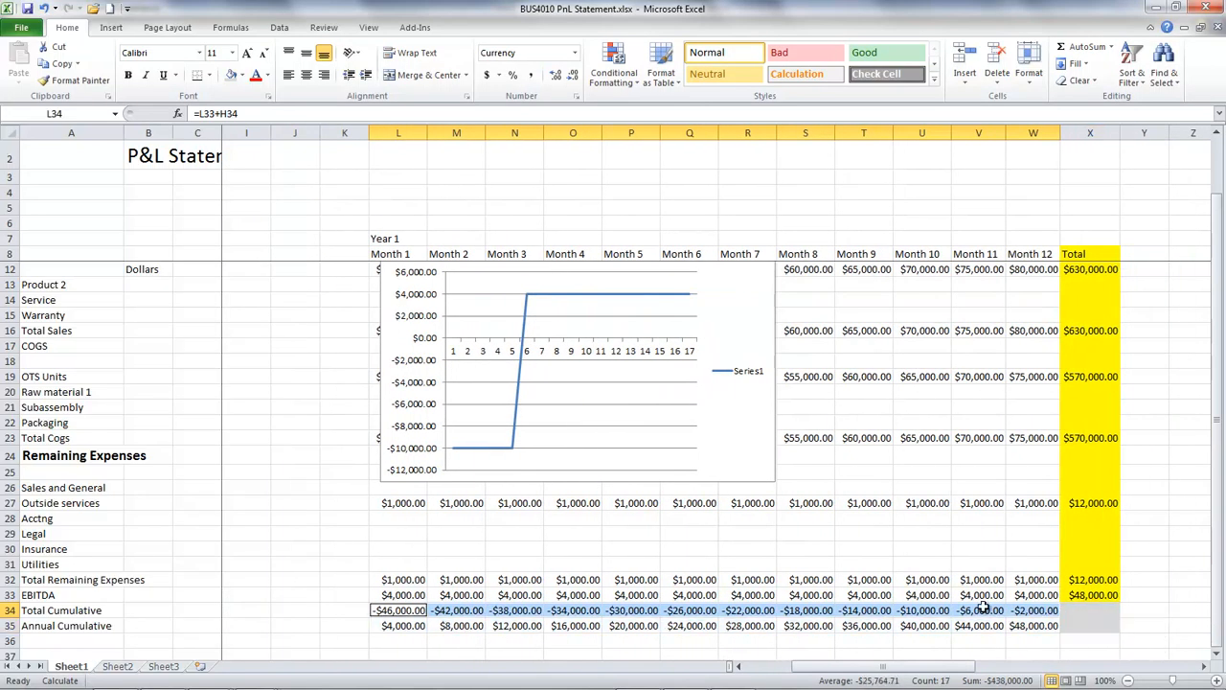
click(110, 27)
click(326, 67)
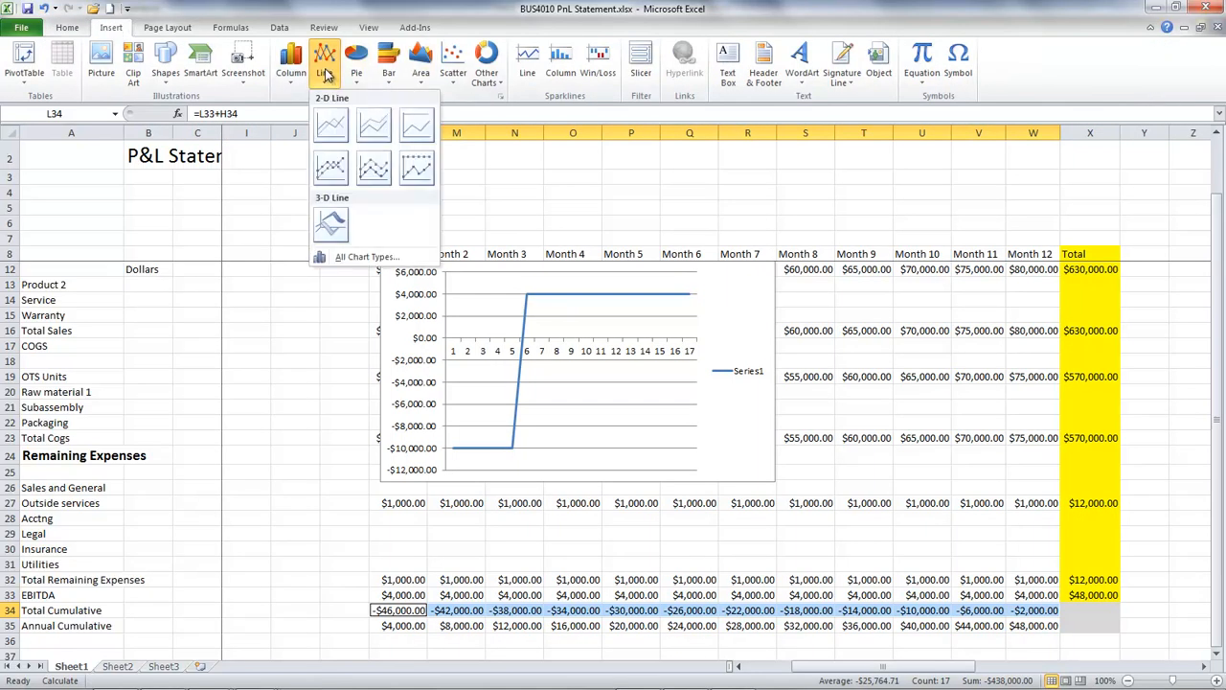
click(374, 125)
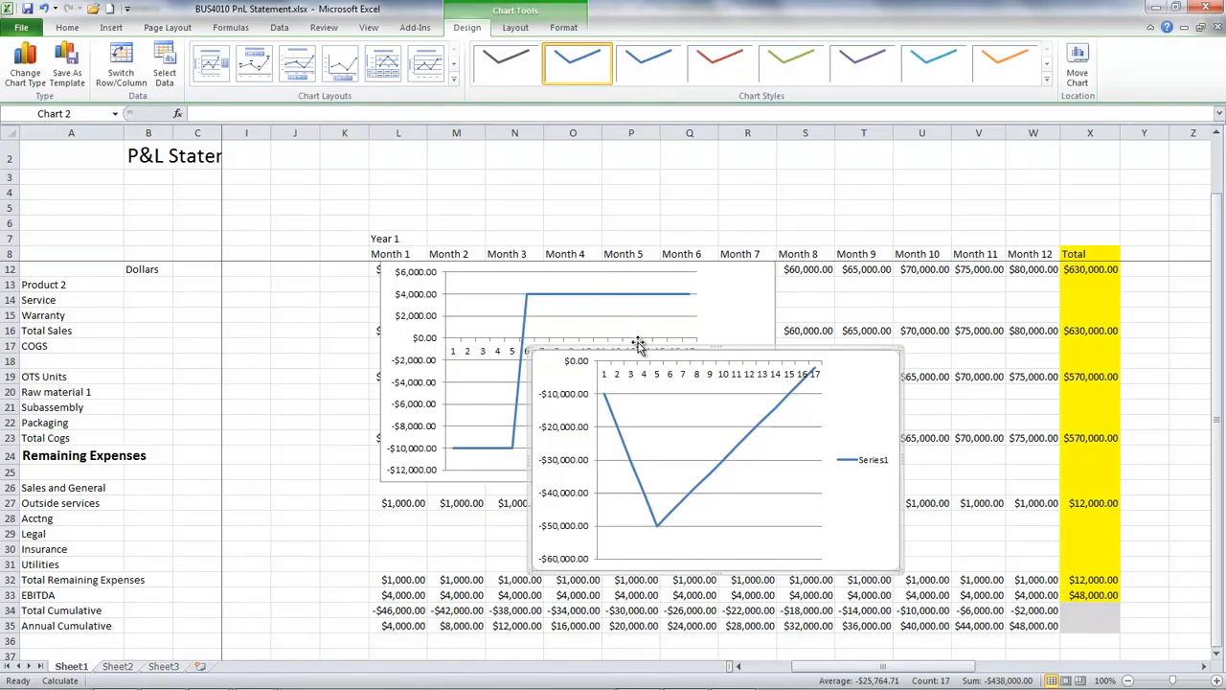
Step: Move the Total Cumulative chart over the lower part of the EBITDA chart, with its upper edge near row 15
drag(638, 346, 483, 307)
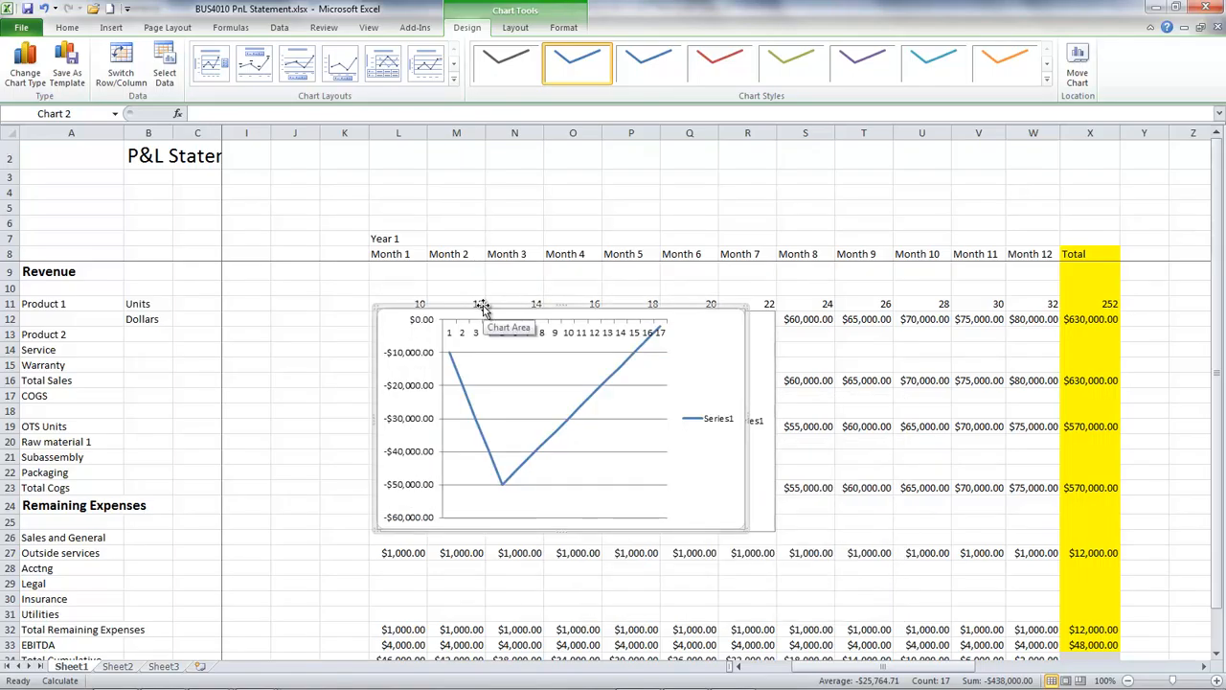
drag(678, 306, 673, 369)
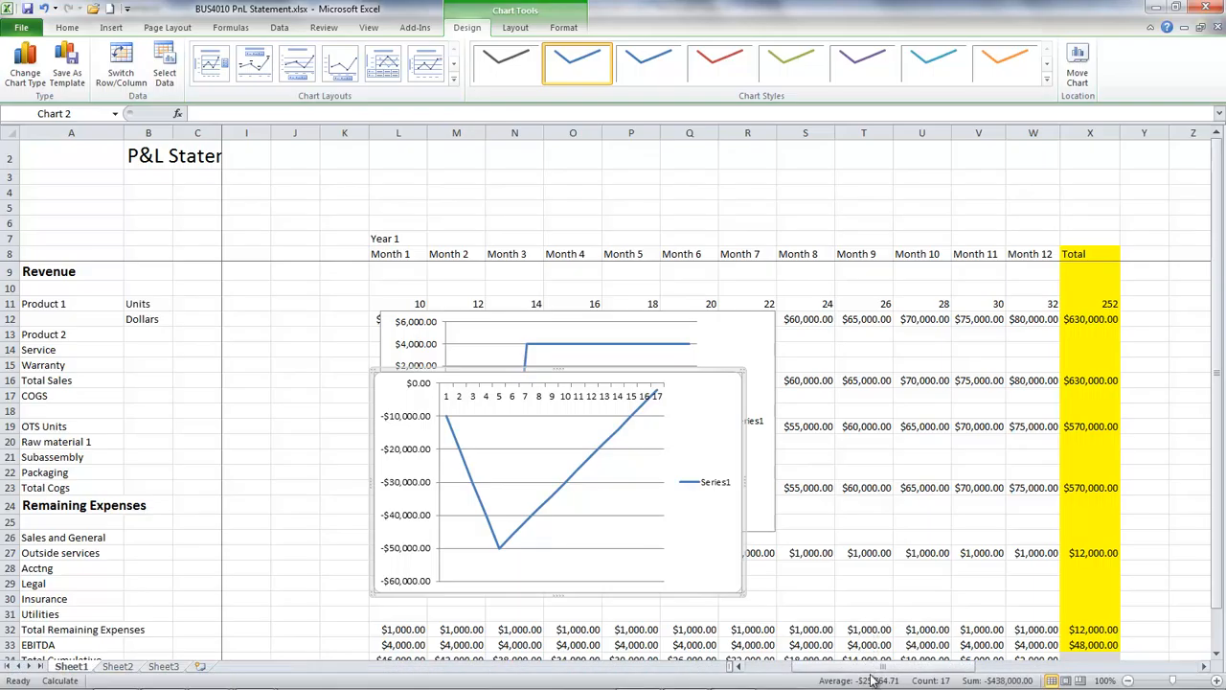
Step: Examine the Product 1 unit formulas for Months 14, 9 and 13 and compare the Year 1 rows with the Year 2 columns
drag(874, 673, 934, 666)
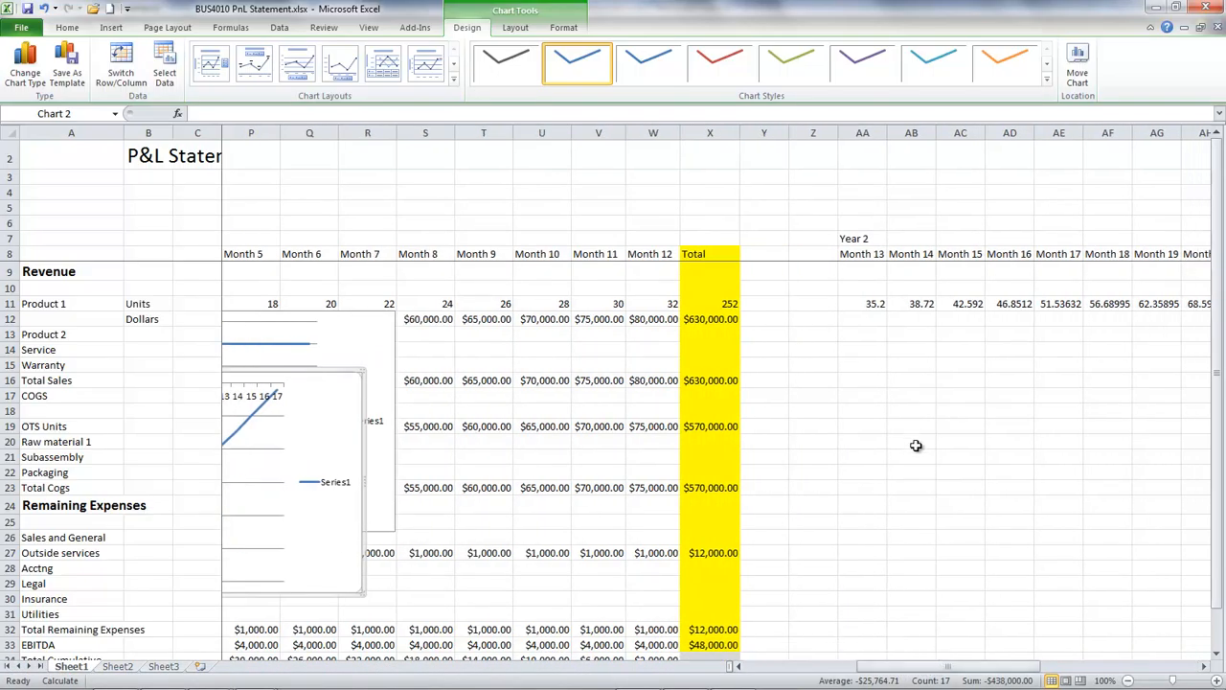
click(922, 303)
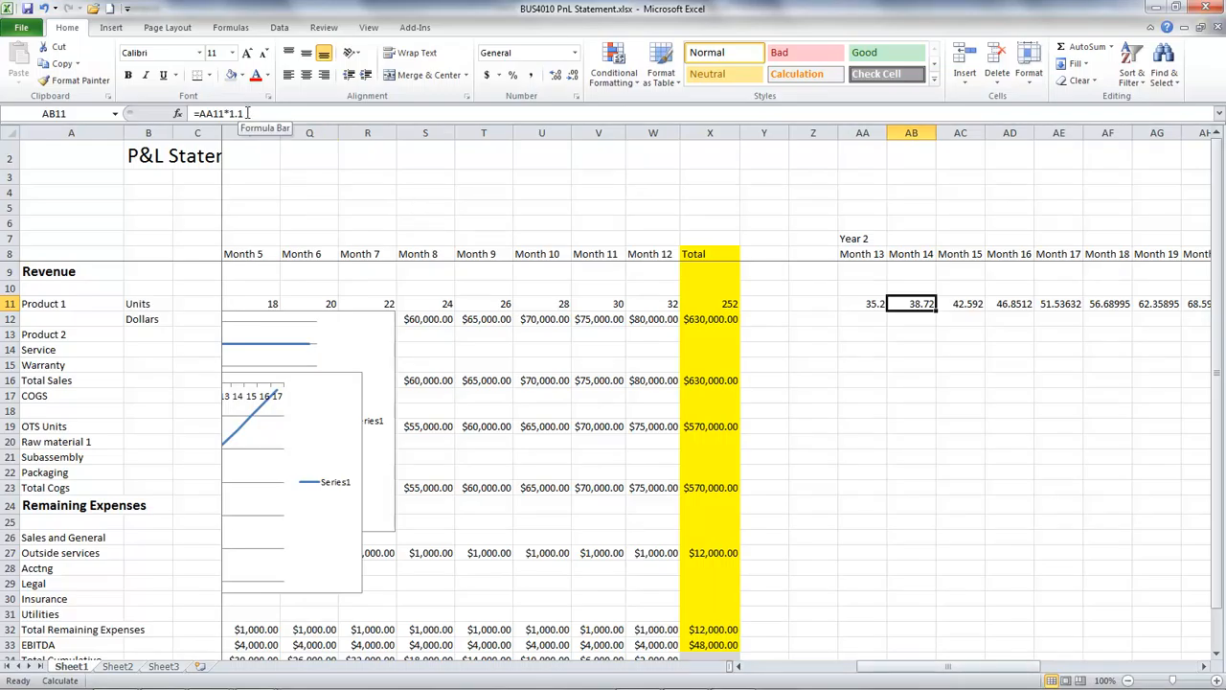
click(491, 306)
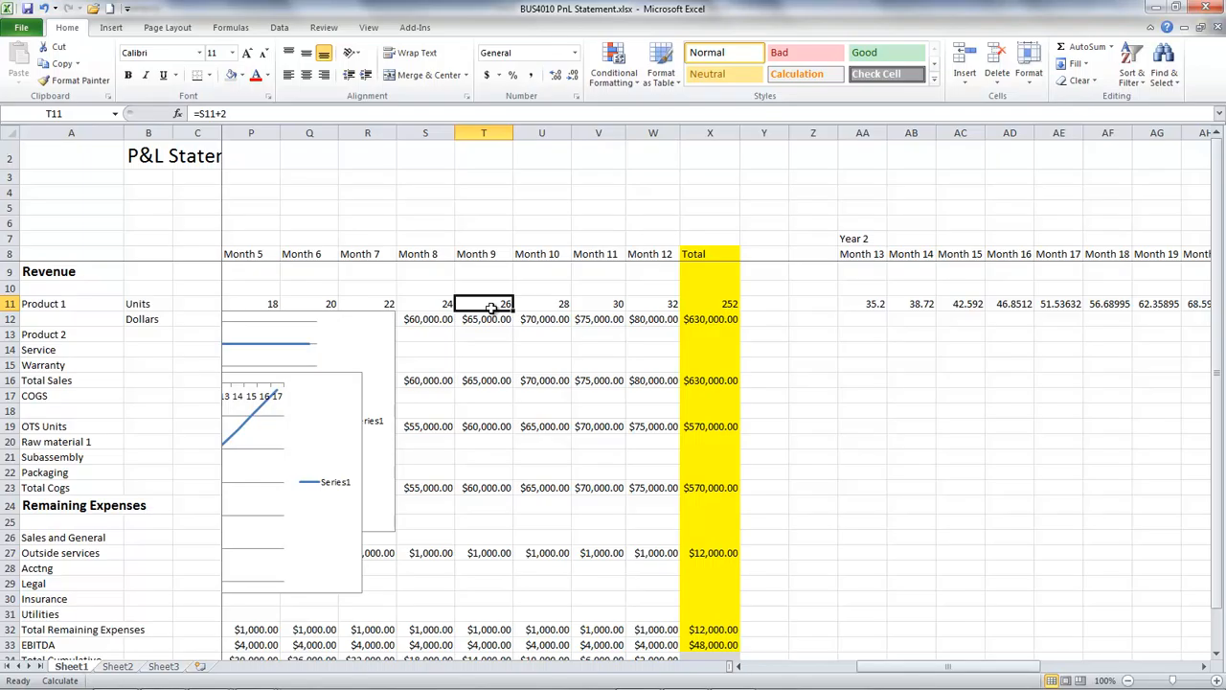
click(875, 304)
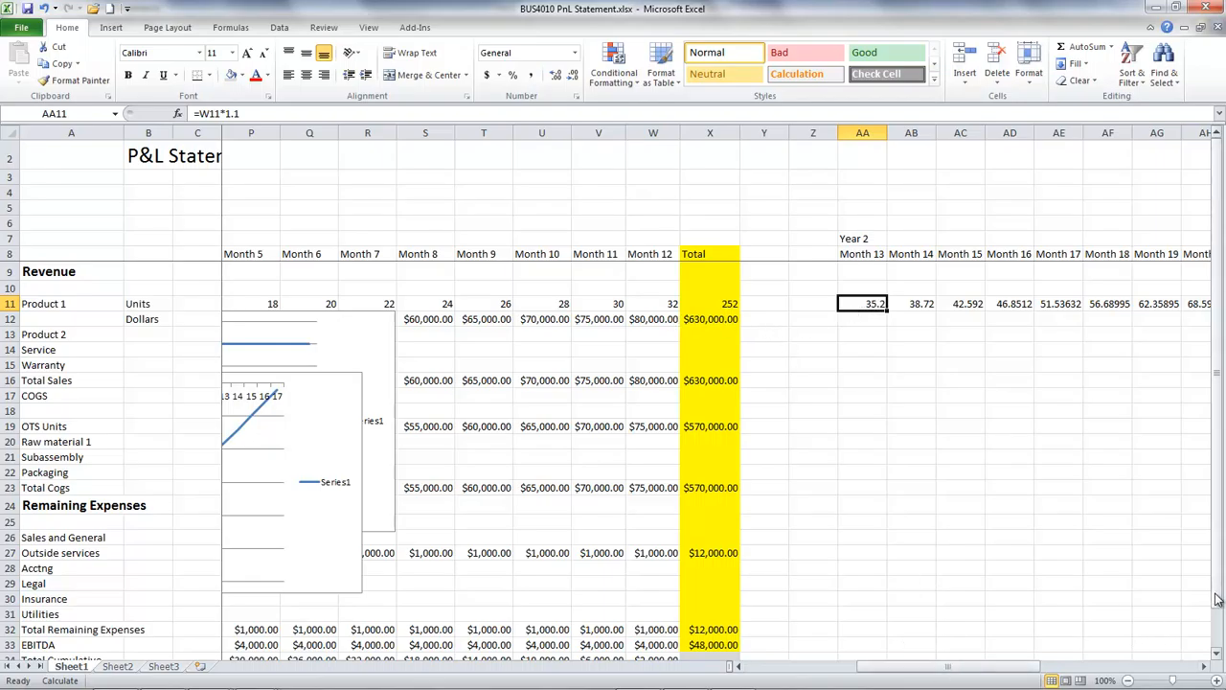
click(1216, 649)
drag(1025, 669, 973, 671)
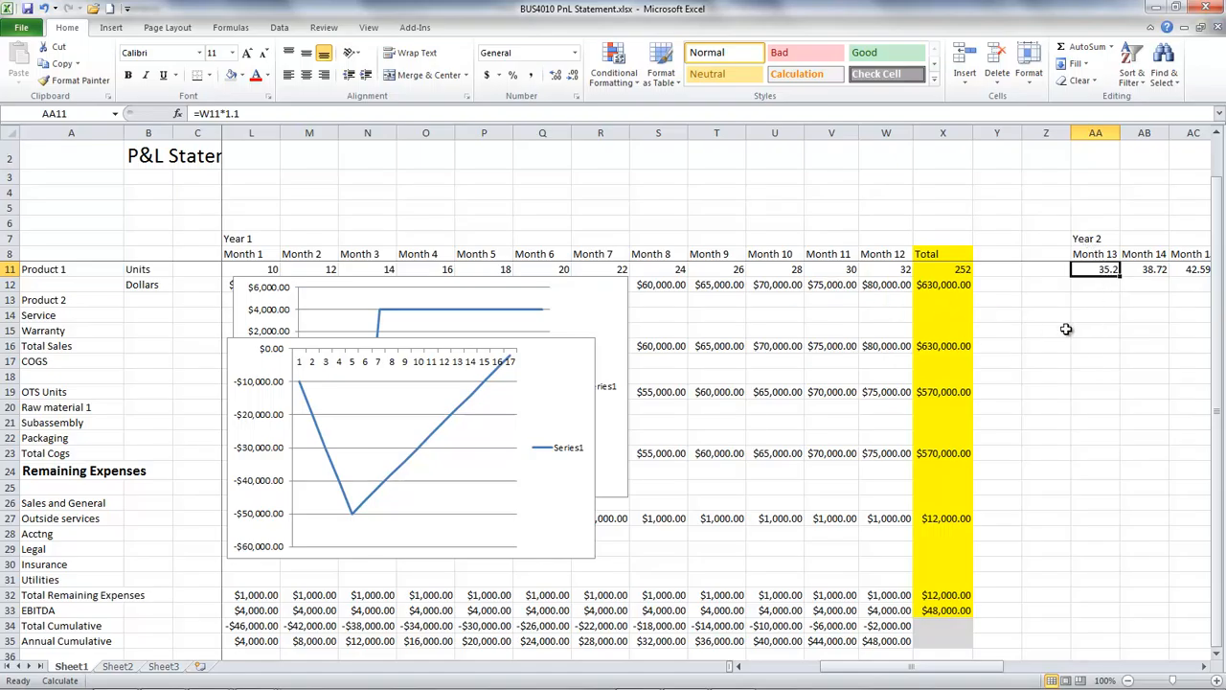
drag(958, 665, 992, 666)
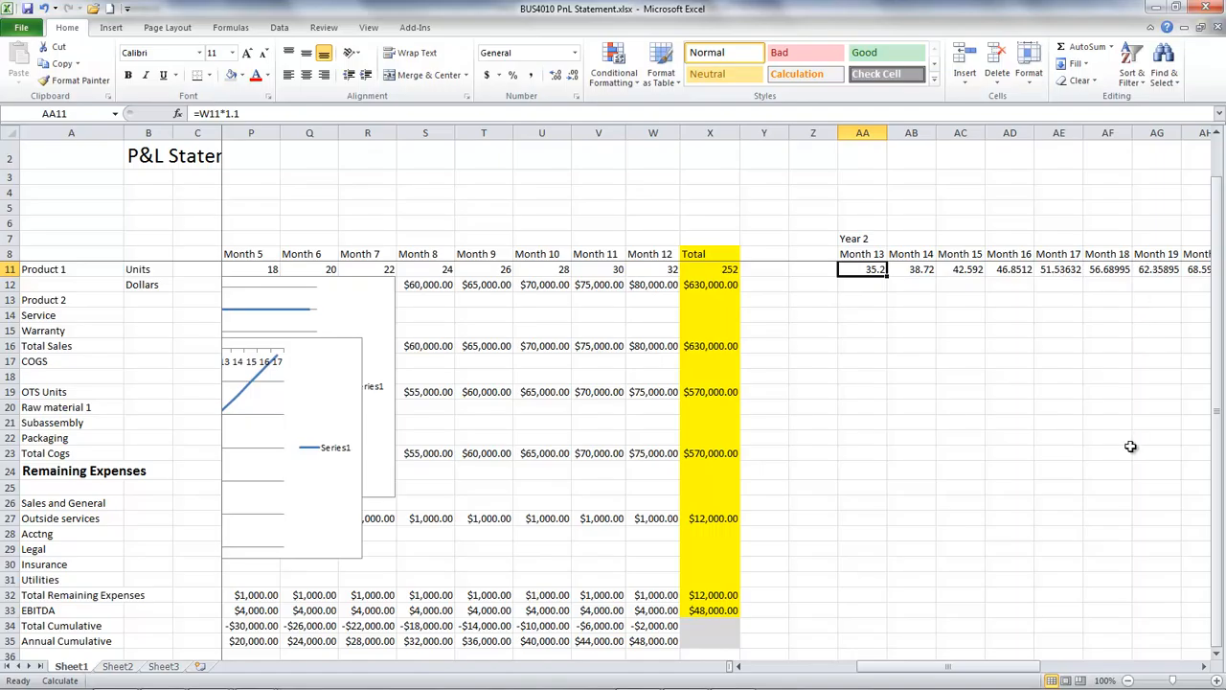
Step: Move the Total Cumulative chart over the pre-launch columns, starting at column G below the Warranty row
drag(997, 677, 904, 669)
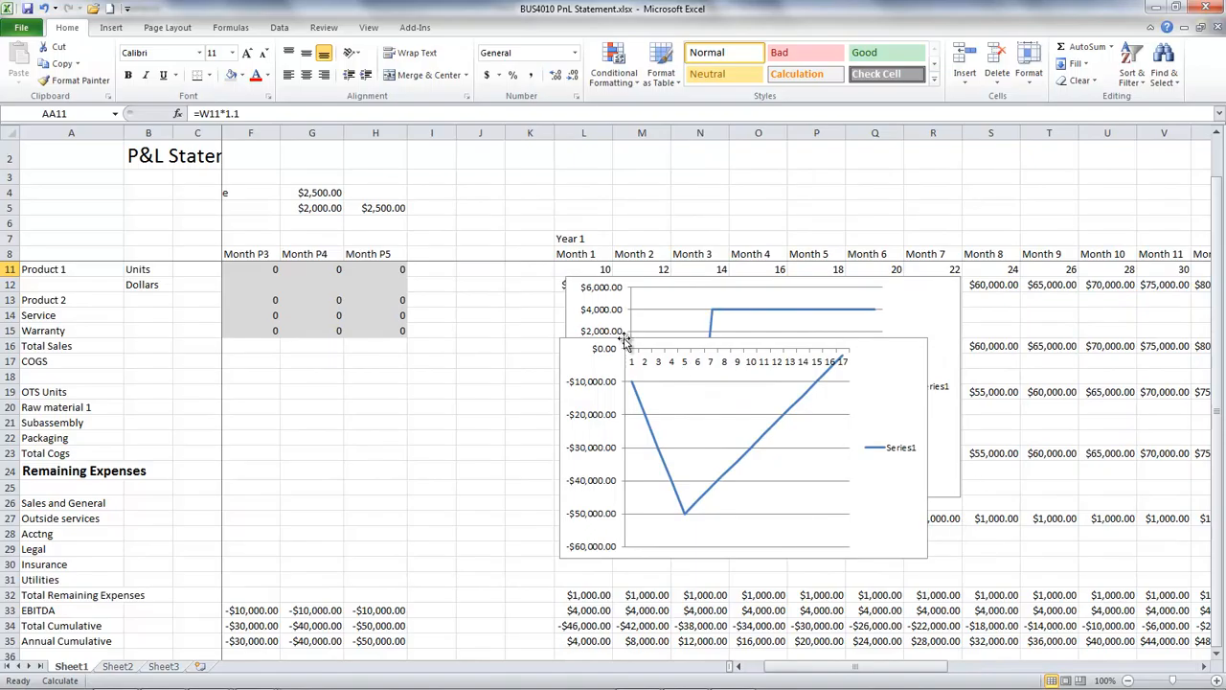
drag(620, 337, 337, 348)
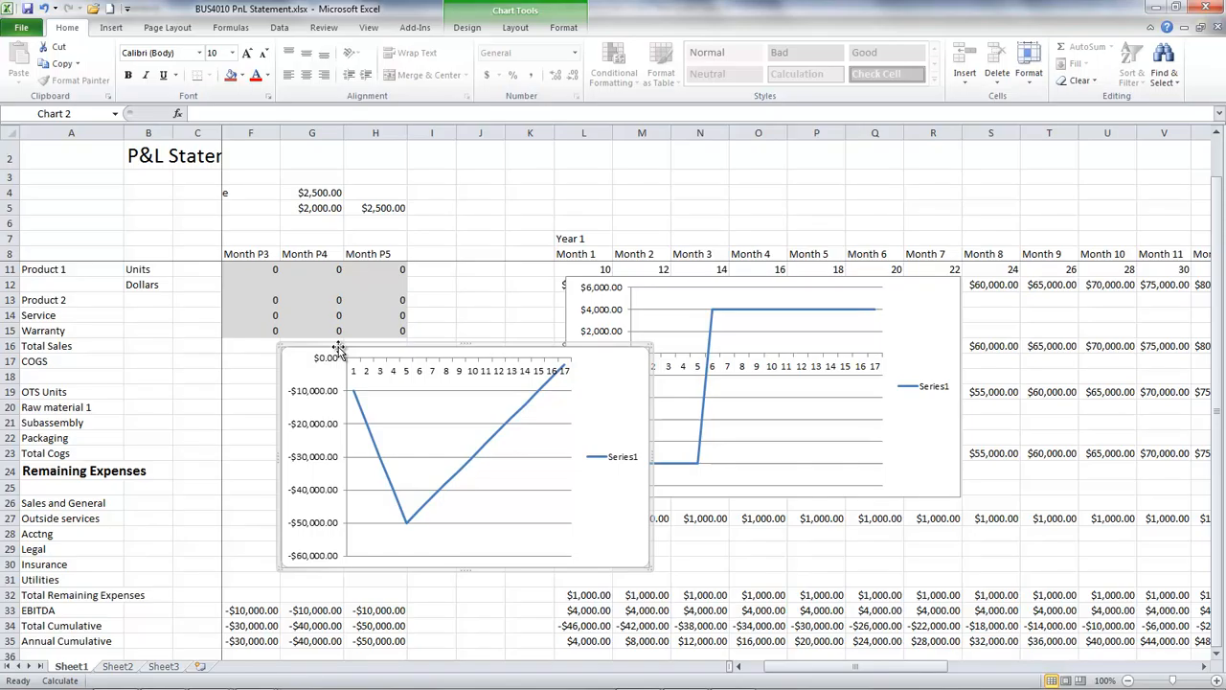
Step: Bring up the open windows to switch away from the P&L workbook
key(alt+Tab)
key(alt+Tab)
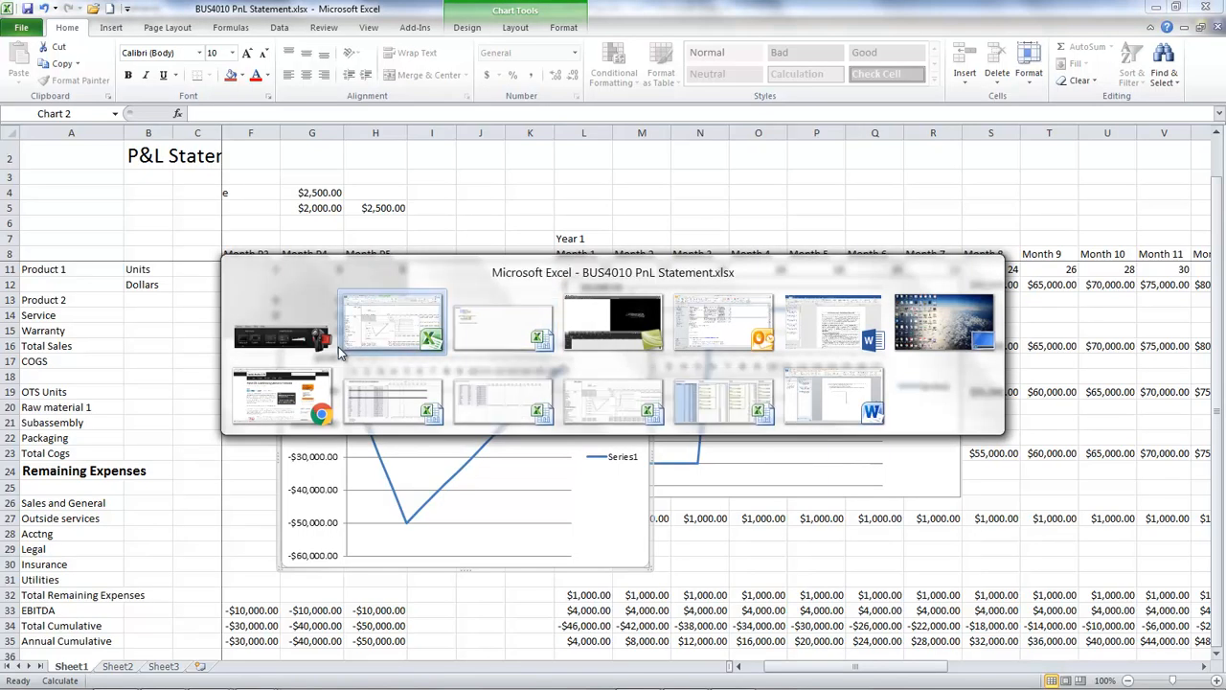